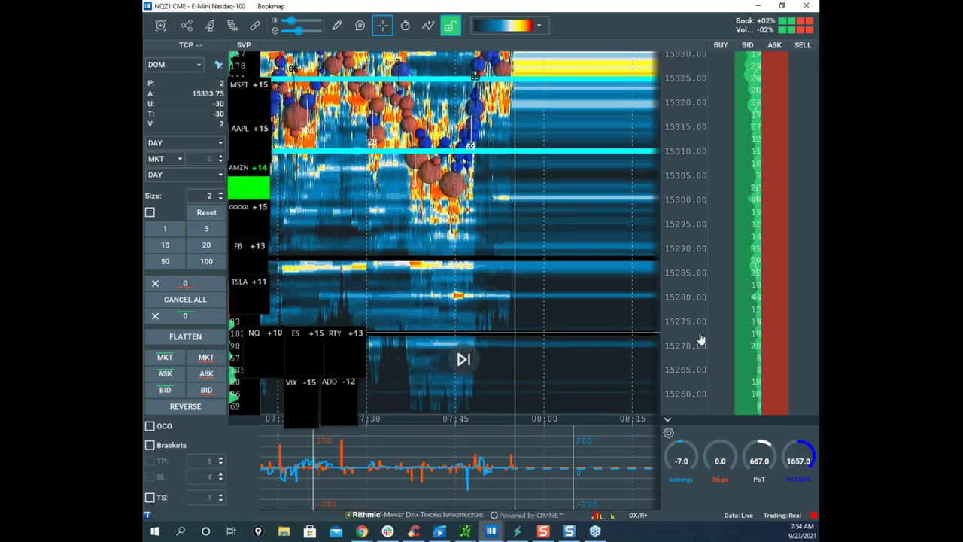
Step: Place a sell stop for 2 contracts at about 15286.50 on the E-mini Nasdaq-100 chart
{"action": "left_click", "coordinate": [775, 264]}
{"action": "scroll", "coordinate": [615, 193], "scroll_direction": "down", "scroll_amount": 2}
{"action": "left_click_drag", "start_coordinate": [653, 171], "coordinate": [593, 263]}
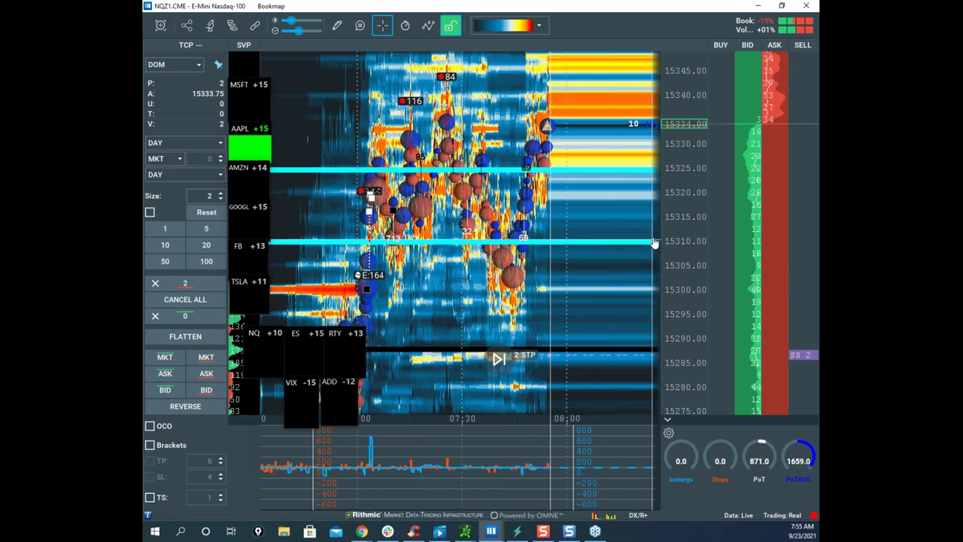
{"action": "left_click_drag", "start_coordinate": [592, 196], "coordinate": [580, 225]}
{"action": "scroll", "coordinate": [587, 224], "scroll_direction": "up", "scroll_amount": 2}
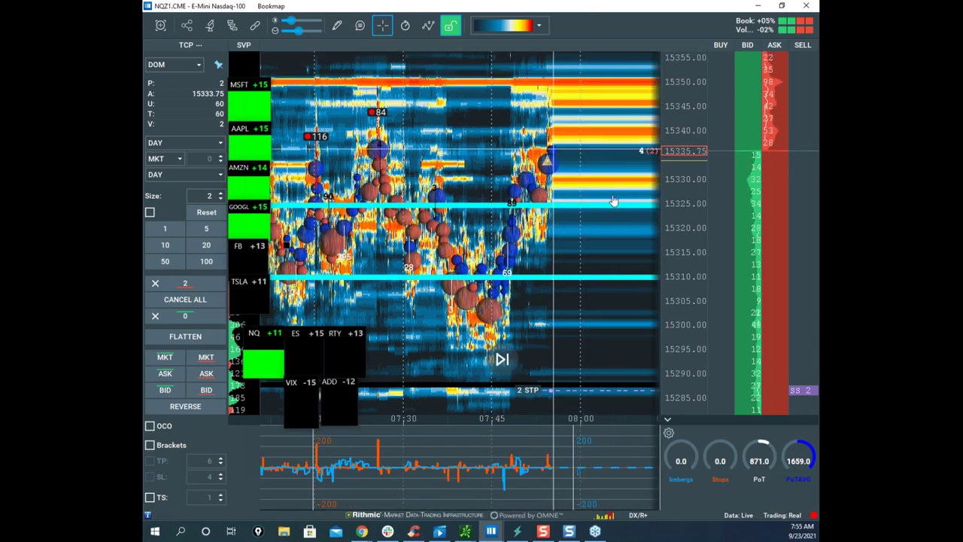
{"action": "scroll", "coordinate": [642, 158], "scroll_direction": "up", "scroll_amount": 3}
Step: Move the Nasdaq-100 chart out of the way and bring up the Light Sweet Crude Oil chart window
{"action": "left_click_drag", "start_coordinate": [586, 8], "coordinate": [143, 158]}
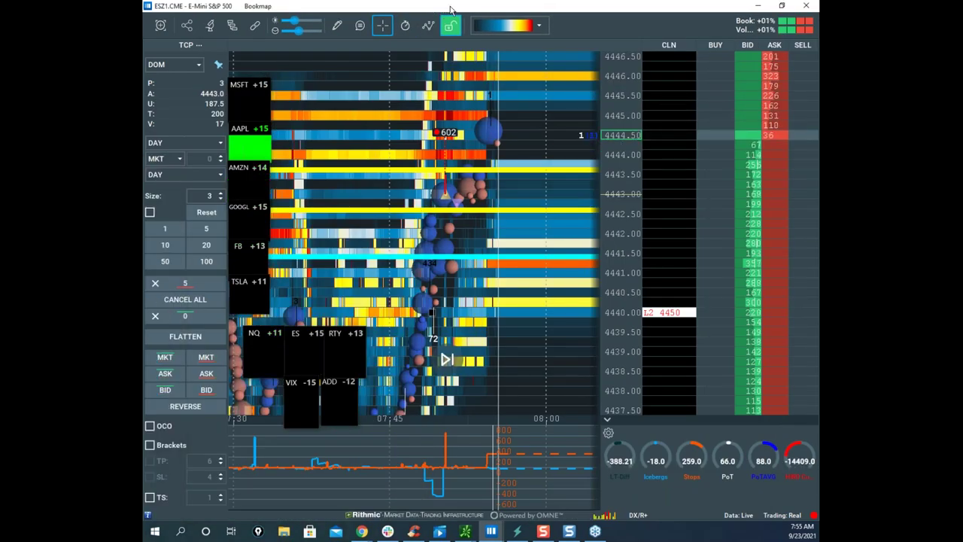
{"action": "key", "text": "alt+Tab"}
{"action": "left_click_drag", "start_coordinate": [535, 11], "coordinate": [486, 42]}
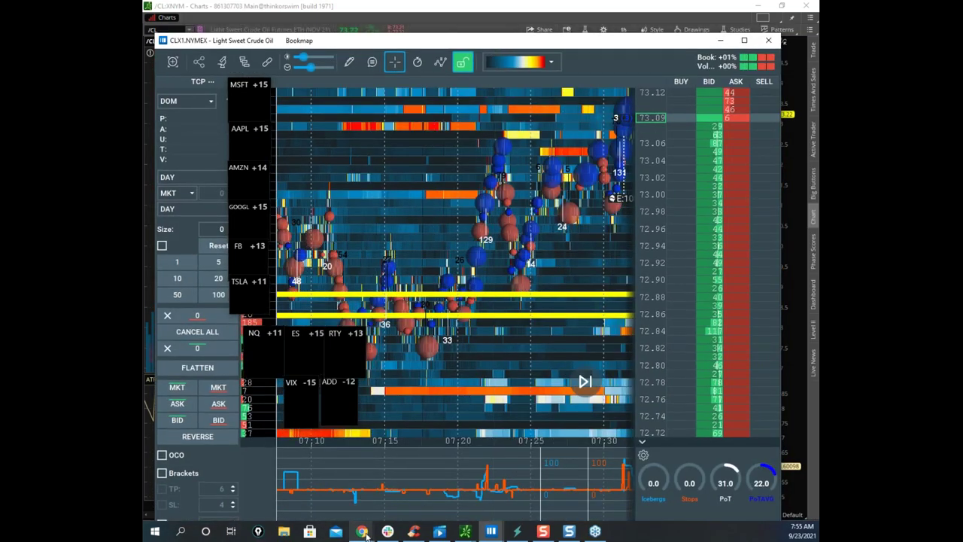
Step: Switch to Chrome and open the risk worksheet spreadsheet
{"action": "mouse_move", "coordinate": [362, 531]}
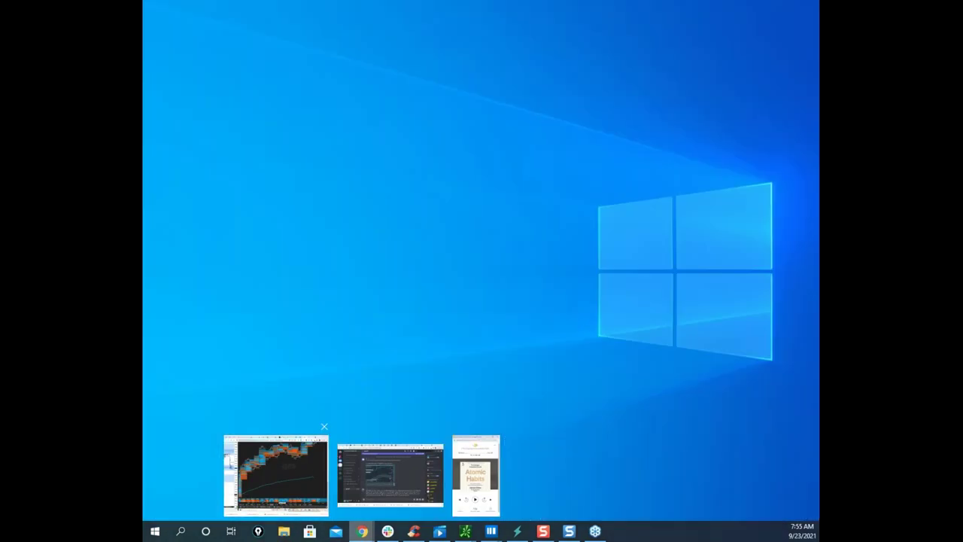
{"action": "left_click", "coordinate": [314, 470]}
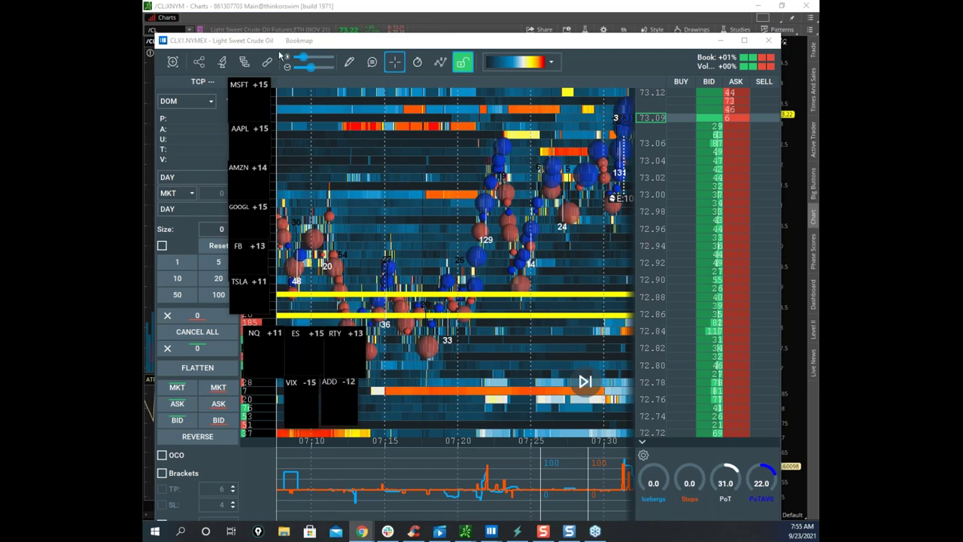
{"action": "left_click_drag", "start_coordinate": [280, 56], "coordinate": [597, 88]}
{"action": "left_click", "coordinate": [668, 85]}
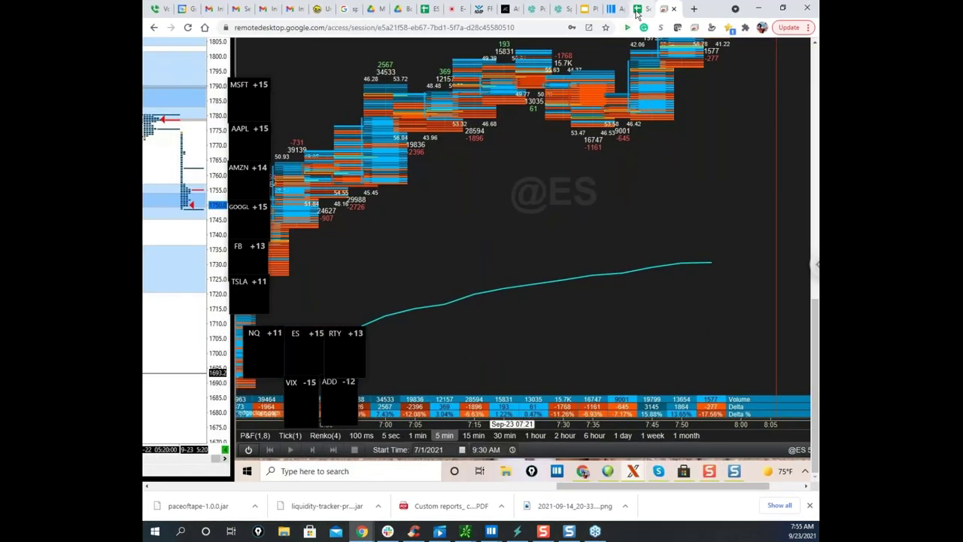
{"action": "left_click", "coordinate": [637, 10]}
{"action": "scroll", "coordinate": [404, 226], "scroll_direction": "down", "scroll_amount": 3}
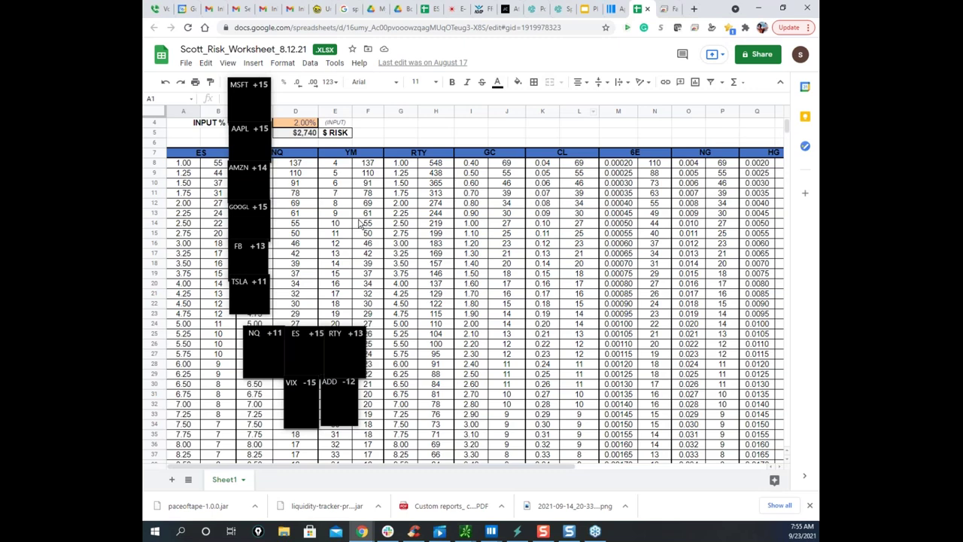
Step: Examine the risk worksheet's position-size table together with its account size and percent risk inputs
{"action": "left_click_drag", "start_coordinate": [706, 13], "coordinate": [762, 21]}
{"action": "scroll", "coordinate": [353, 209], "scroll_direction": "up", "scroll_amount": 3}
{"action": "scroll", "coordinate": [354, 209], "scroll_direction": "down", "scroll_amount": 12}
{"action": "scroll", "coordinate": [324, 208], "scroll_direction": "down", "scroll_amount": 16}
{"action": "scroll", "coordinate": [349, 201], "scroll_direction": "up", "scroll_amount": 20}
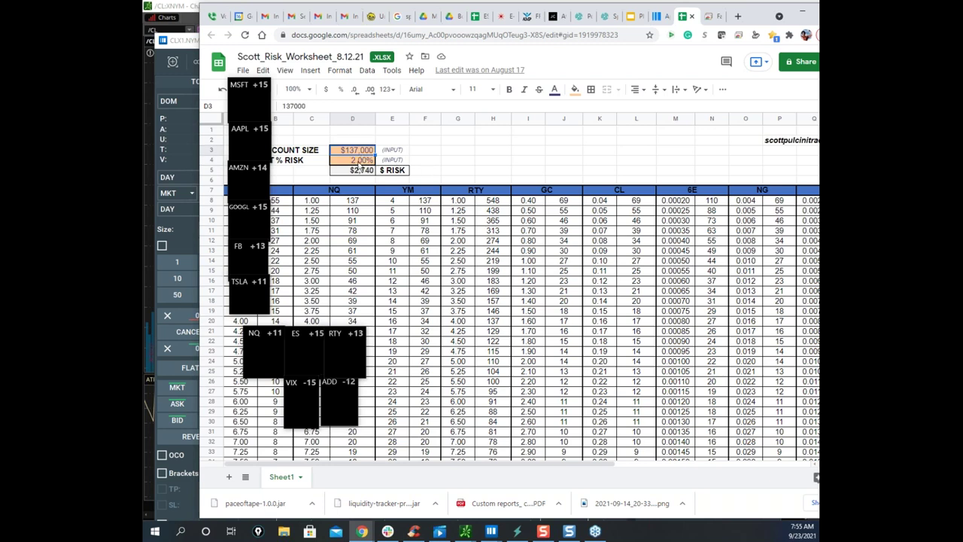
{"action": "left_click", "coordinate": [394, 270]}
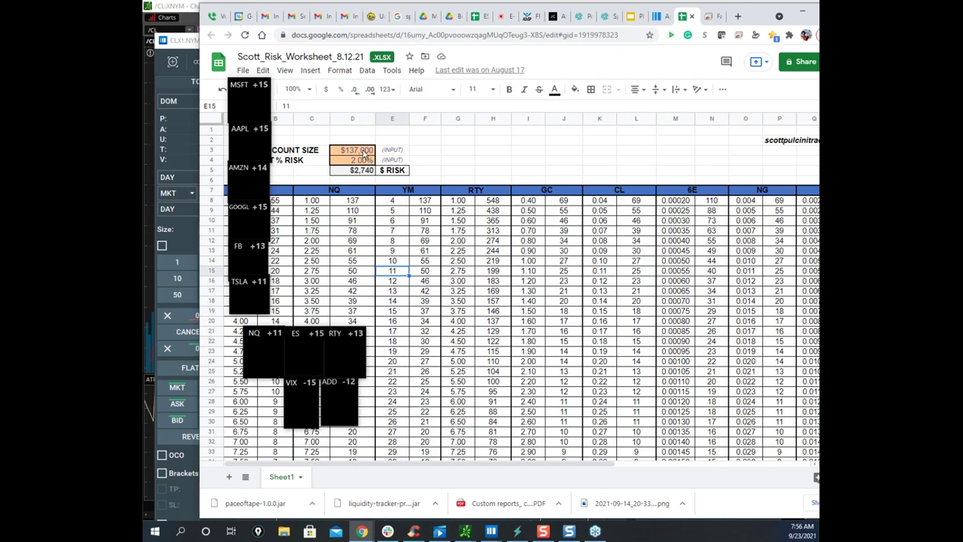
{"action": "left_click_drag", "start_coordinate": [353, 244], "coordinate": [353, 250]}
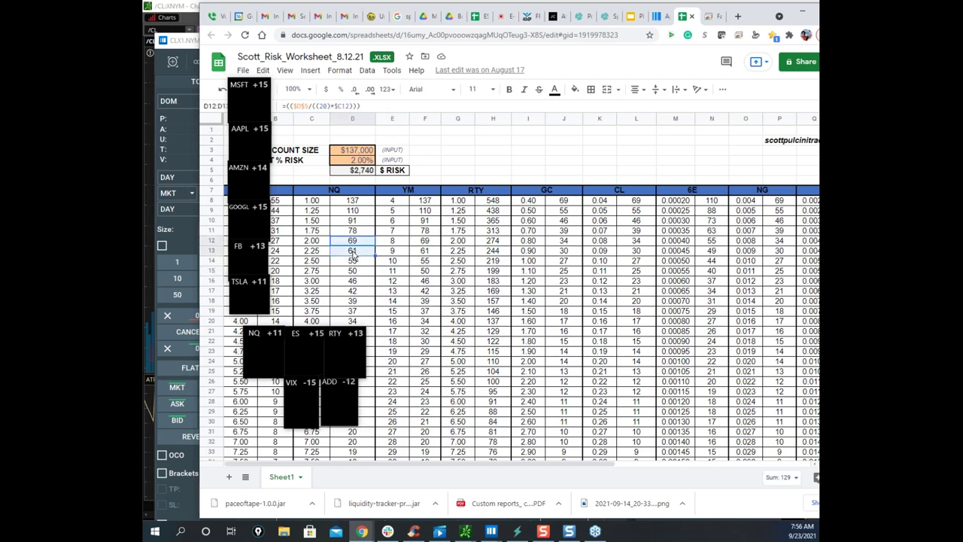
Step: Look up the NQ contract size for a 40.00-point stop in the risk worksheet and minimize the browser
{"action": "scroll", "coordinate": [354, 252], "scroll_direction": "down", "scroll_amount": 20}
{"action": "scroll", "coordinate": [354, 254], "scroll_direction": "down", "scroll_amount": 20}
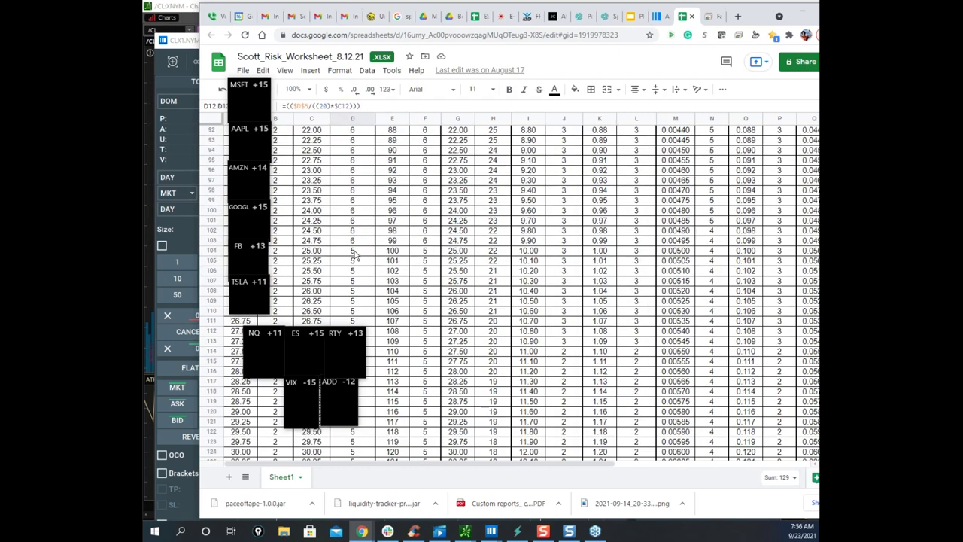
{"action": "scroll", "coordinate": [355, 256], "scroll_direction": "up", "scroll_amount": 2}
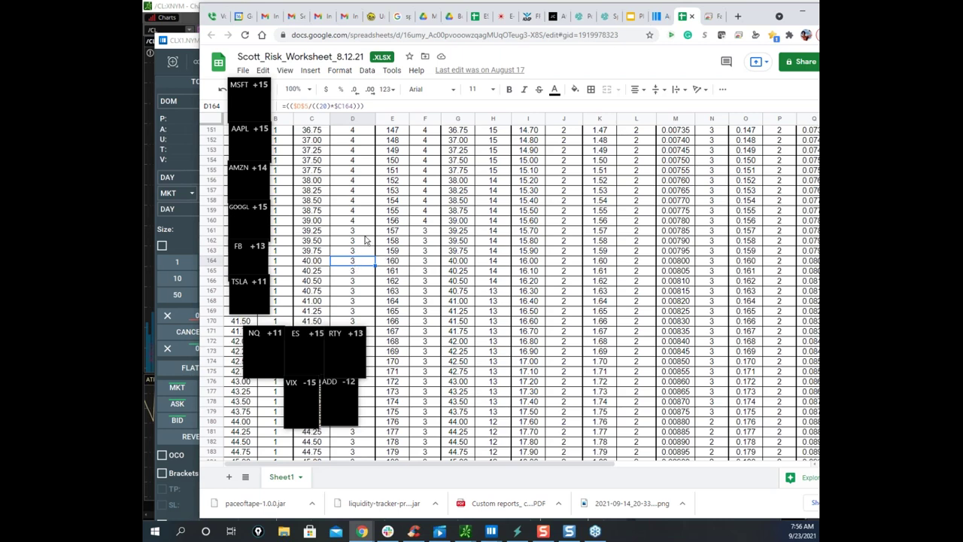
{"action": "scroll", "coordinate": [357, 242], "scroll_direction": "up", "scroll_amount": 20}
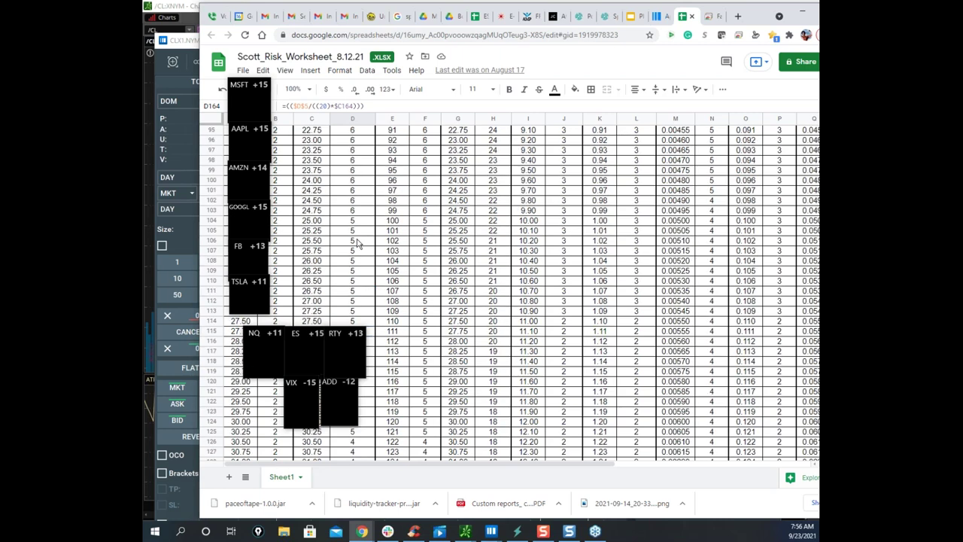
{"action": "scroll", "coordinate": [357, 242], "scroll_direction": "up", "scroll_amount": 18}
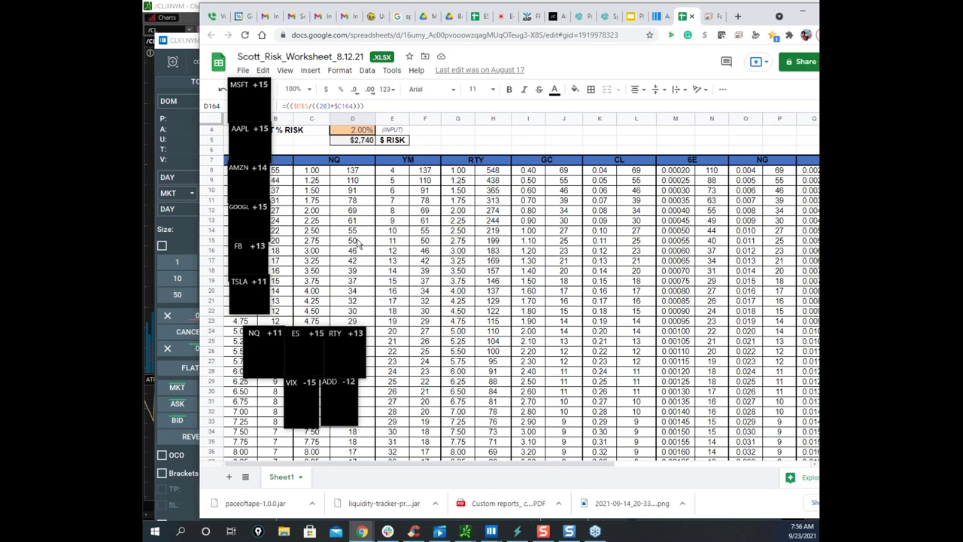
{"action": "left_click", "coordinate": [802, 11]}
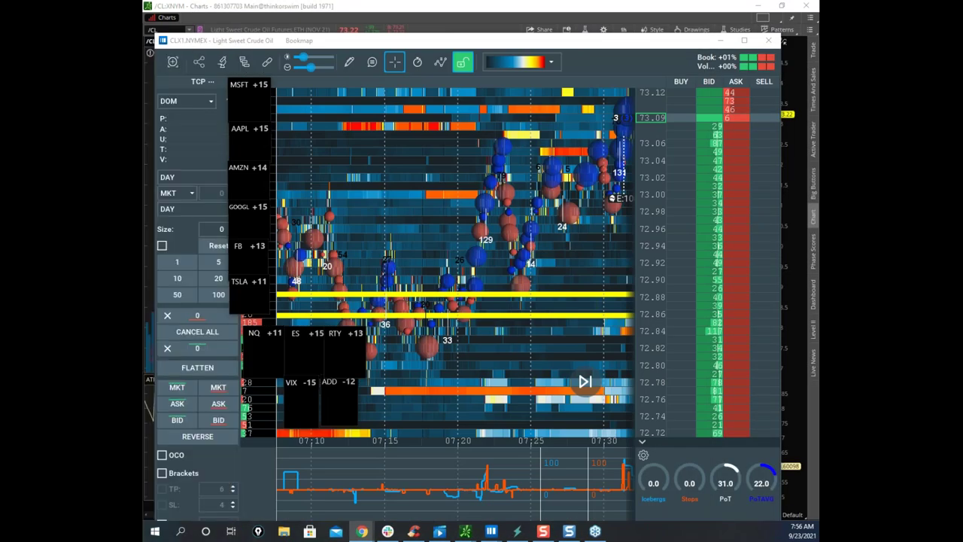
Step: Review the crude oil price action between about 07:15 and 07:45 on the heatmap
{"action": "scroll", "coordinate": [647, 176], "scroll_direction": "down", "scroll_amount": 3}
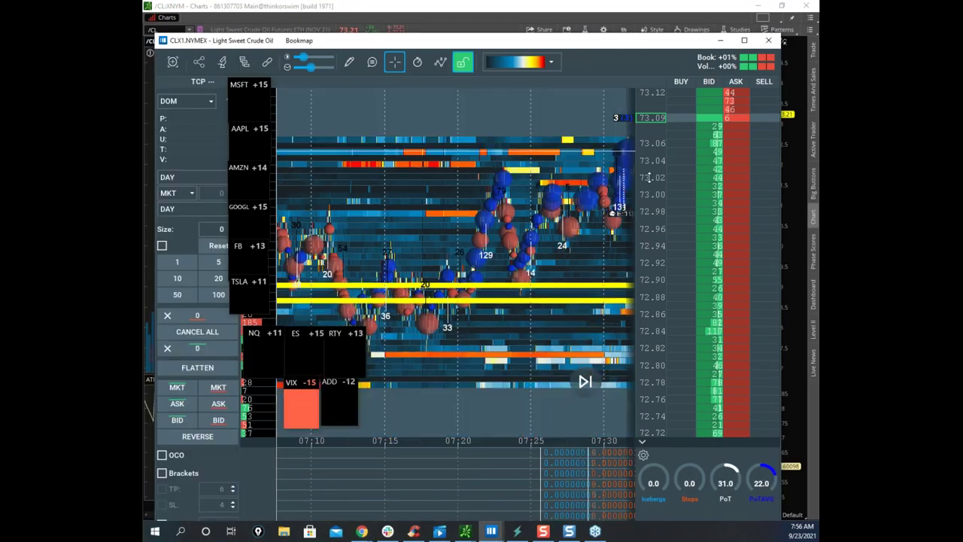
{"action": "left_click_drag", "start_coordinate": [568, 191], "coordinate": [439, 226]}
{"action": "scroll", "coordinate": [438, 226], "scroll_direction": "down", "scroll_amount": 2}
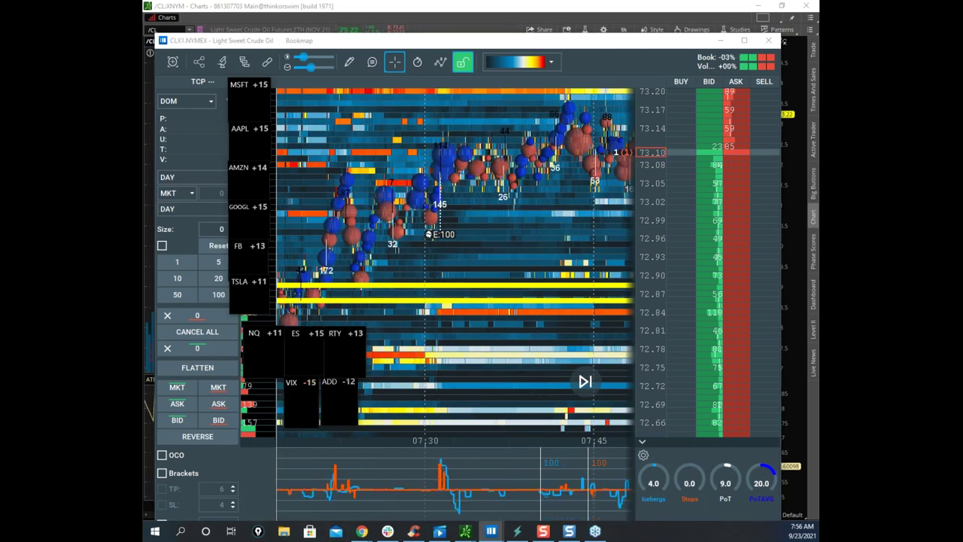
Step: Bring up the E-mini Nasdaq-100 chart, add a 1-contract sell stop at the existing stop's price, and minimize the chart
{"action": "left_click_drag", "start_coordinate": [181, 89], "coordinate": [589, 85]}
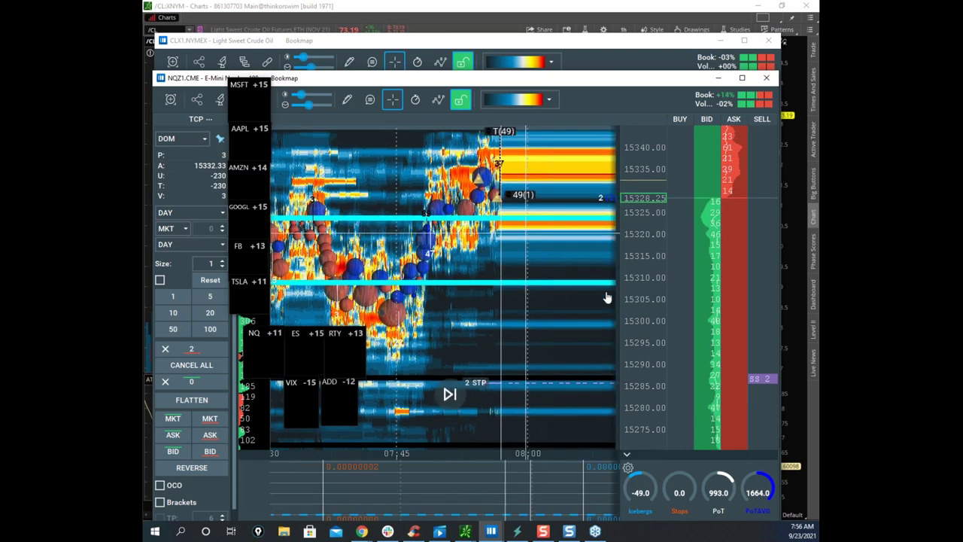
{"action": "left_click", "coordinate": [743, 387]}
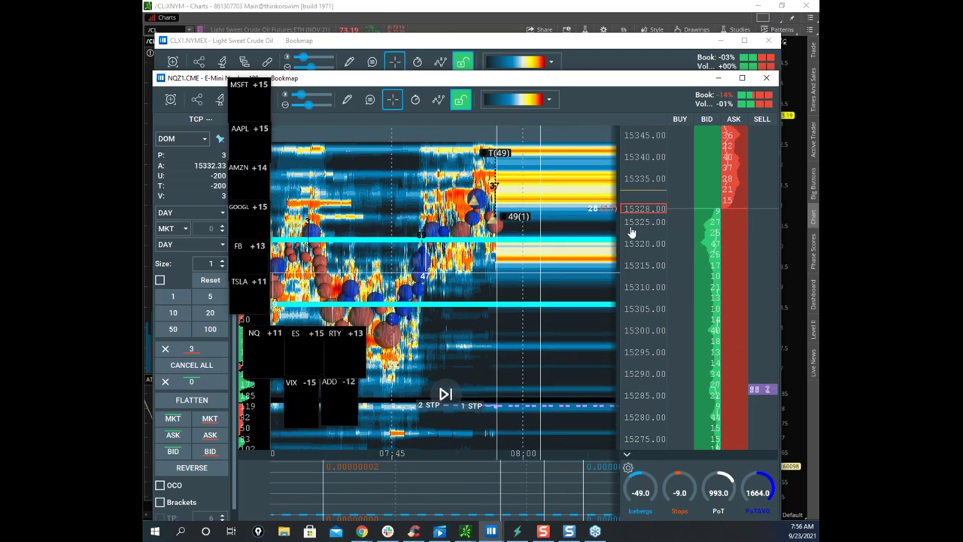
{"action": "left_click", "coordinate": [719, 78]}
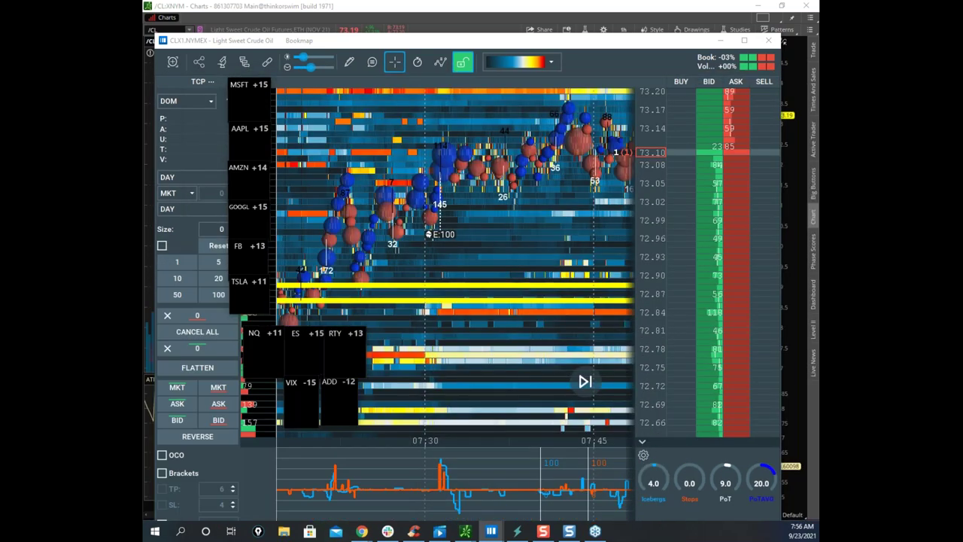
Step: Bring up the E-mini S&P 500 chart and examine its price action between about 07:45 and 08:00
{"action": "left_click_drag", "start_coordinate": [142, 106], "coordinate": [495, 66]}
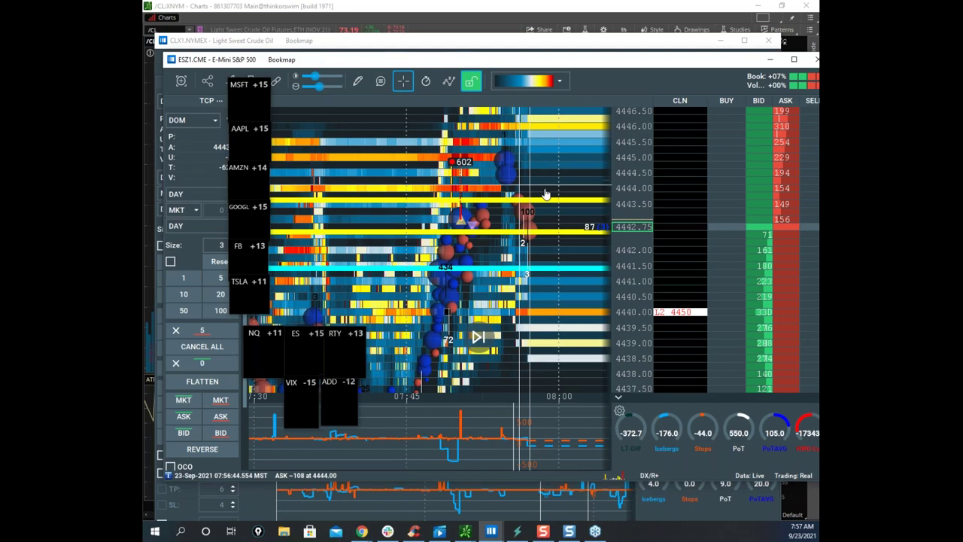
{"action": "scroll", "coordinate": [496, 203], "scroll_direction": "up", "scroll_amount": 4}
{"action": "scroll", "coordinate": [528, 246], "scroll_direction": "down", "scroll_amount": 3}
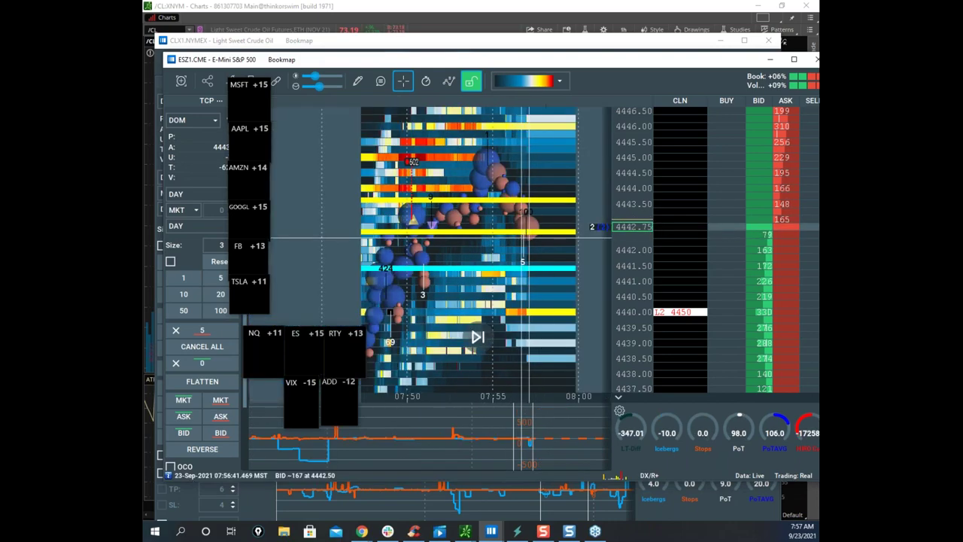
{"action": "left_click_drag", "start_coordinate": [533, 61], "coordinate": [818, 67]}
{"action": "left_click_drag", "start_coordinate": [143, 160], "coordinate": [475, 66]}
{"action": "scroll", "coordinate": [550, 186], "scroll_direction": "up", "scroll_amount": 3}
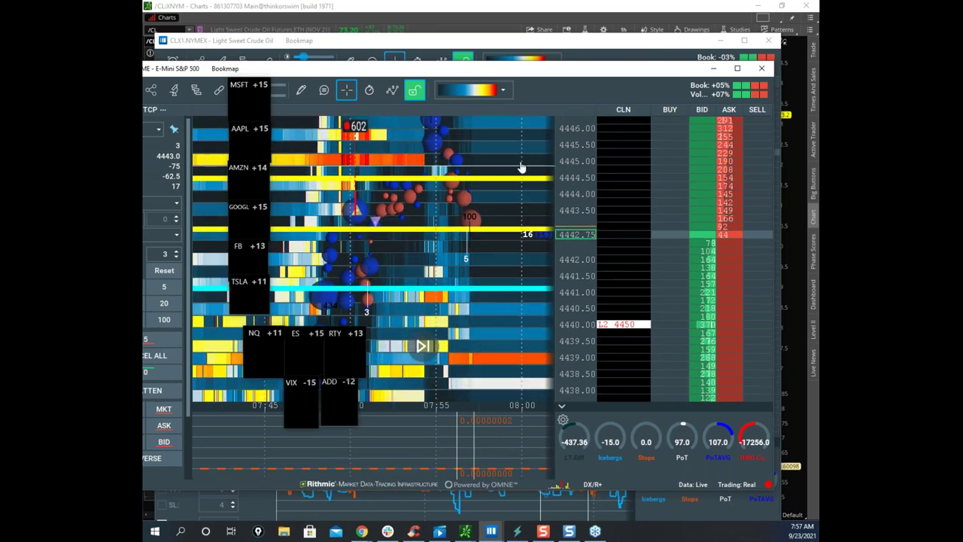
{"action": "left_click_drag", "start_coordinate": [522, 179], "coordinate": [527, 284]}
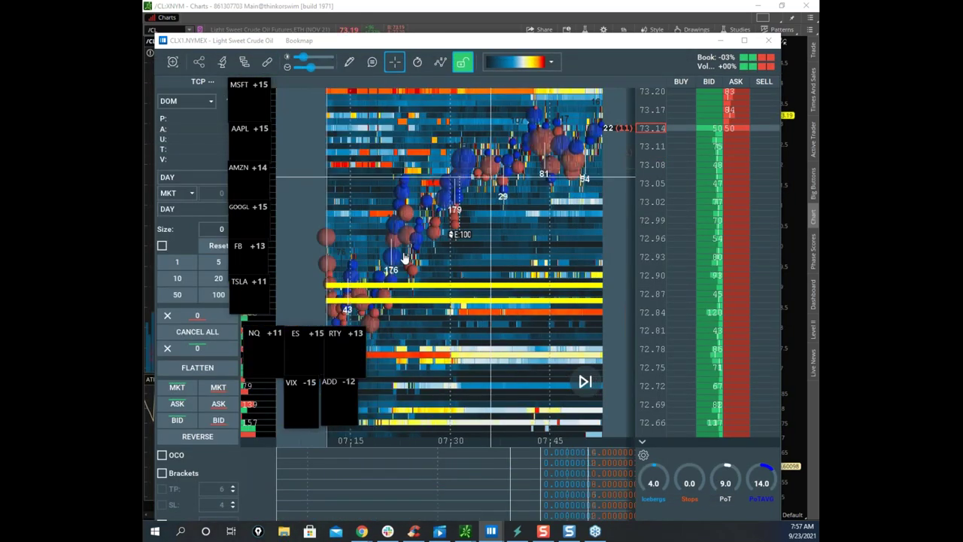
Step: Examine the crude oil trades and liquidity around the 300 stop marker at about 07:54:12 in sub-second detail
{"action": "left_click_drag", "start_coordinate": [519, 229], "coordinate": [540, 241]}
{"action": "scroll", "coordinate": [505, 254], "scroll_direction": "up", "scroll_amount": 4}
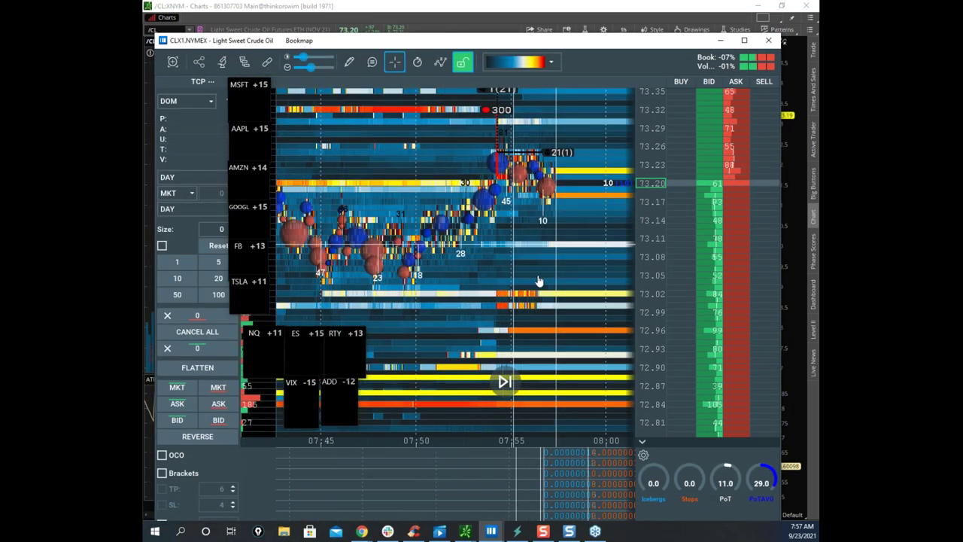
{"action": "left_click_drag", "start_coordinate": [539, 282], "coordinate": [536, 324]}
{"action": "left_click_drag", "start_coordinate": [657, 222], "coordinate": [652, 194]}
{"action": "scroll", "coordinate": [482, 230], "scroll_direction": "up", "scroll_amount": 5}
{"action": "left_click_drag", "start_coordinate": [517, 209], "coordinate": [502, 264]}
{"action": "scroll", "coordinate": [648, 225], "scroll_direction": "up", "scroll_amount": 3}
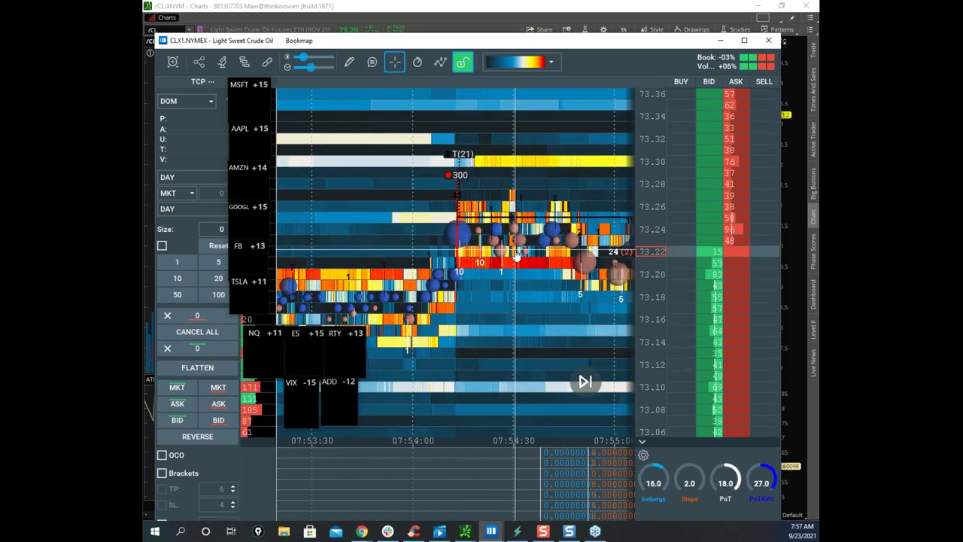
{"action": "scroll", "coordinate": [495, 257], "scroll_direction": "up", "scroll_amount": 3}
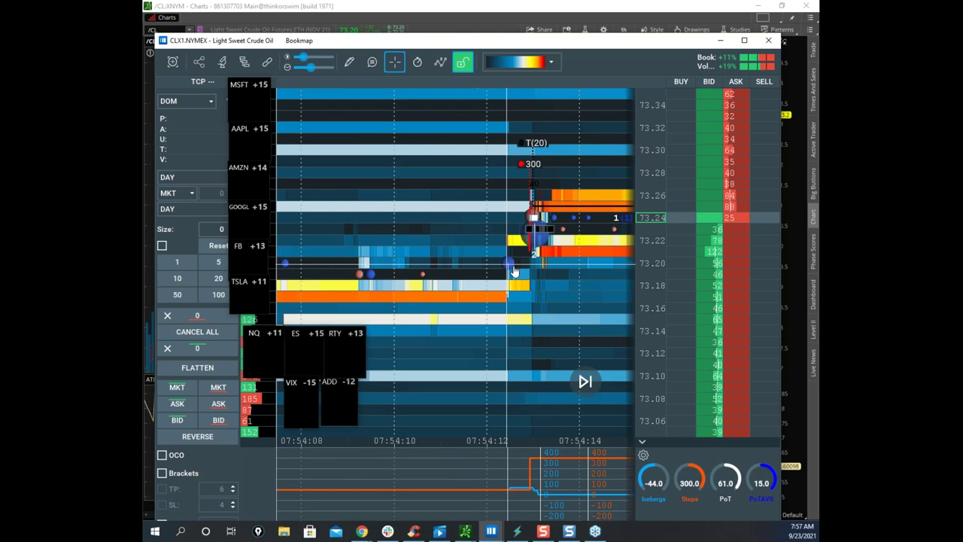
{"action": "scroll", "coordinate": [550, 250], "scroll_direction": "up", "scroll_amount": 3}
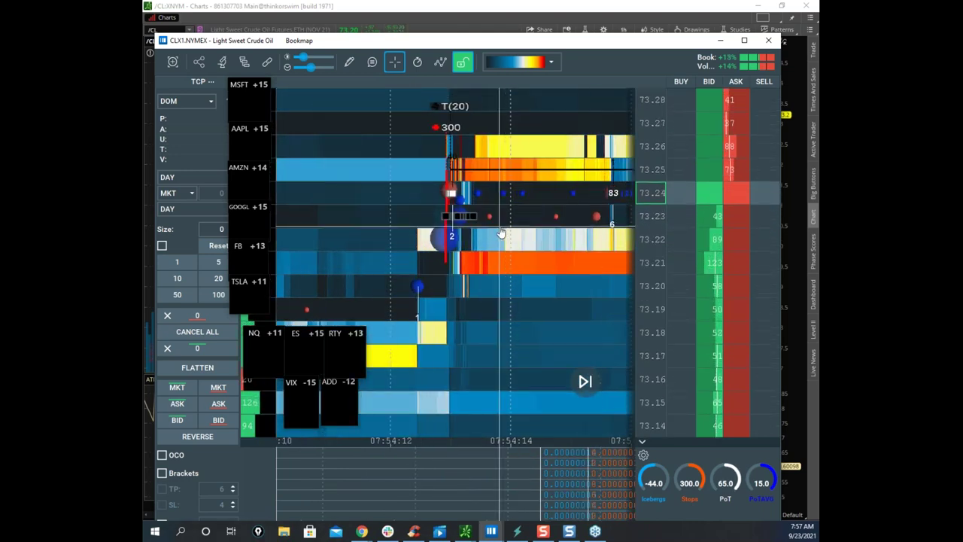
{"action": "scroll", "coordinate": [473, 130], "scroll_direction": "up", "scroll_amount": 3}
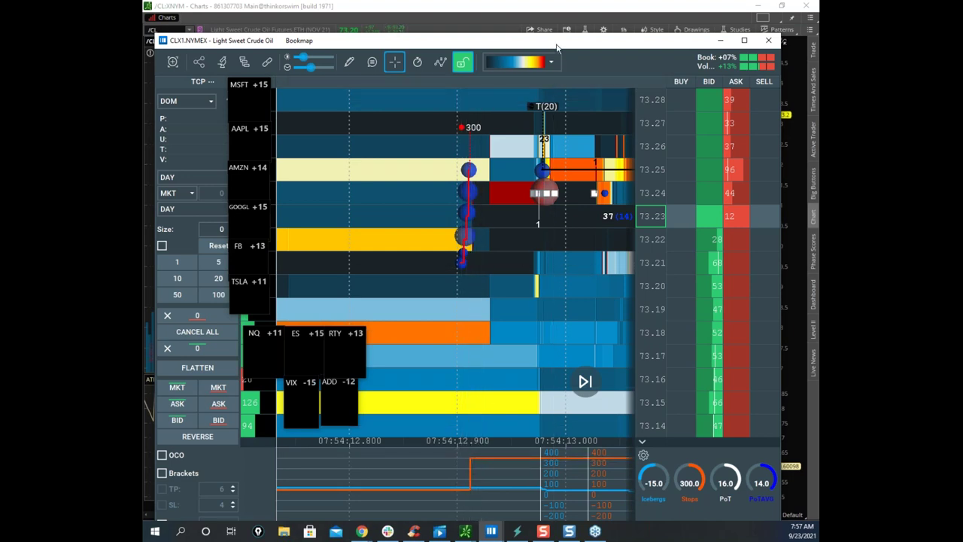
Step: Maximize the crude oil chart and draw a yellow horizontal line just below 73.21, where the 300 stop run begins
{"action": "left_click_drag", "start_coordinate": [732, 40], "coordinate": [733, 28]}
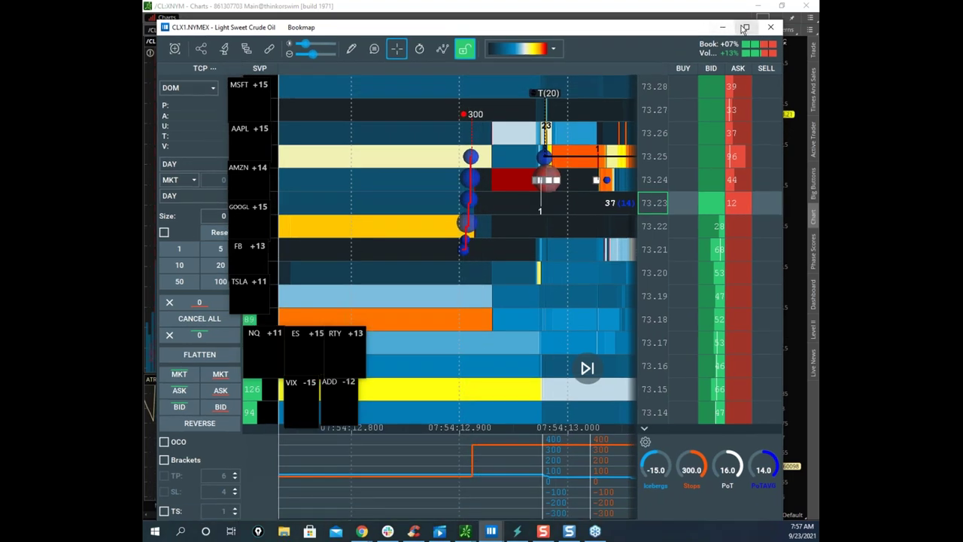
{"action": "left_click", "coordinate": [744, 28]}
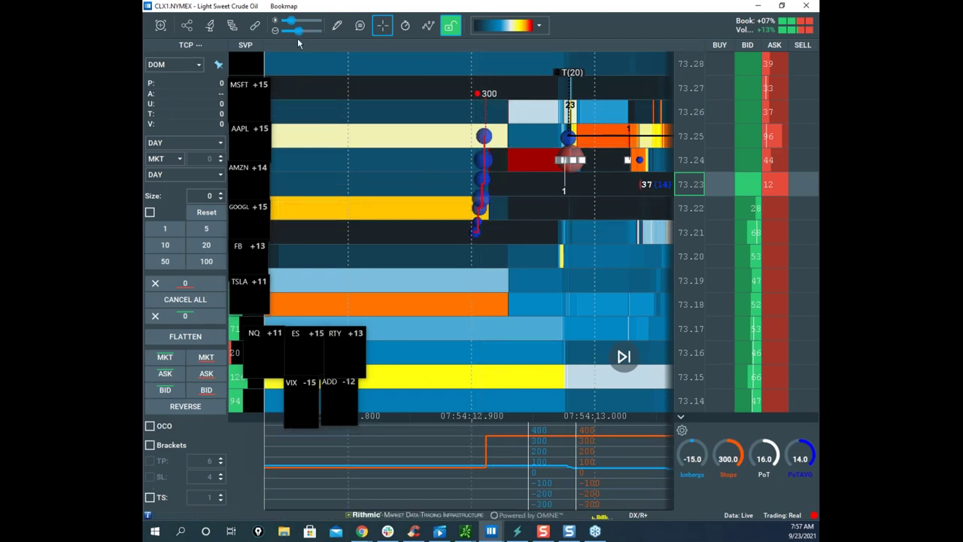
{"action": "left_click", "coordinate": [340, 35]}
{"action": "left_click", "coordinate": [377, 158]}
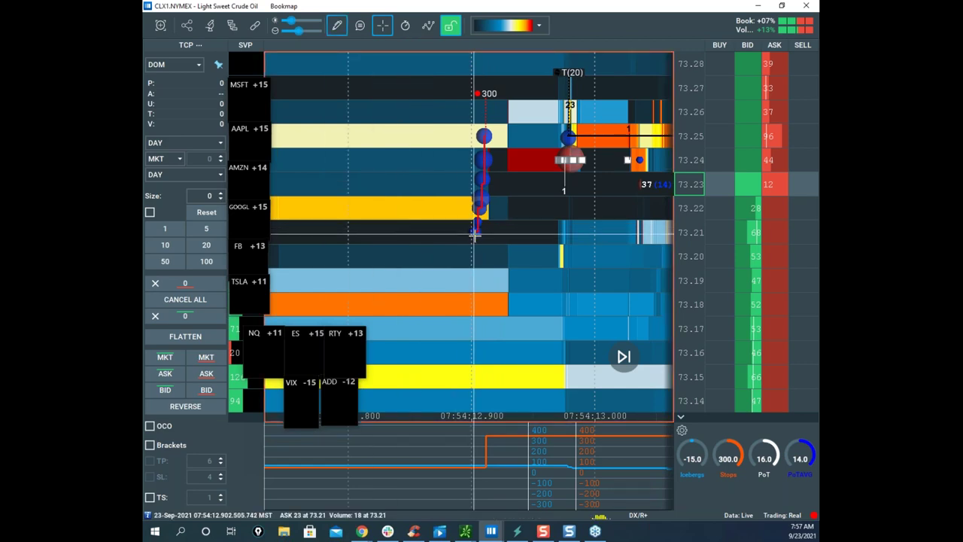
{"action": "left_click", "coordinate": [480, 240]}
{"action": "scroll", "coordinate": [499, 145], "scroll_direction": "up", "scroll_amount": 4}
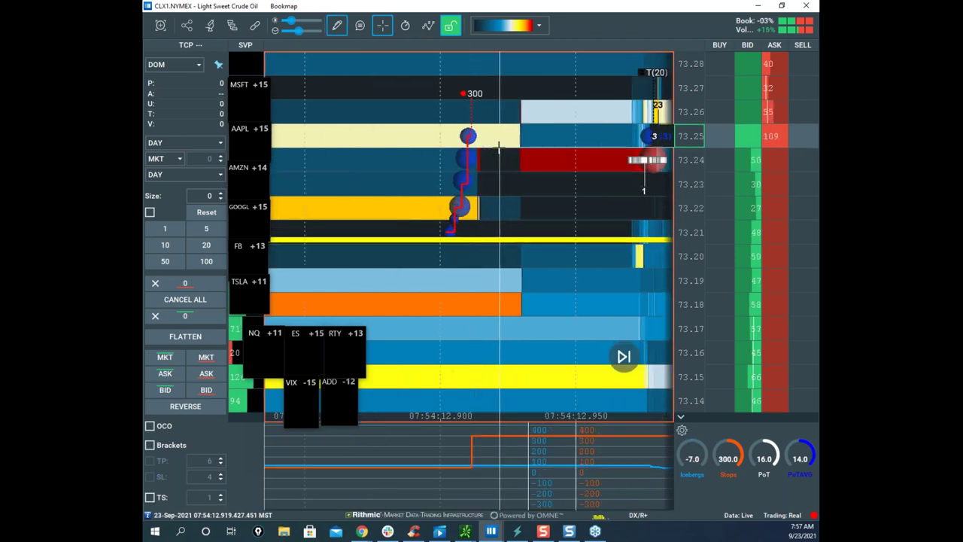
{"action": "scroll", "coordinate": [501, 144], "scroll_direction": "down", "scroll_amount": 8}
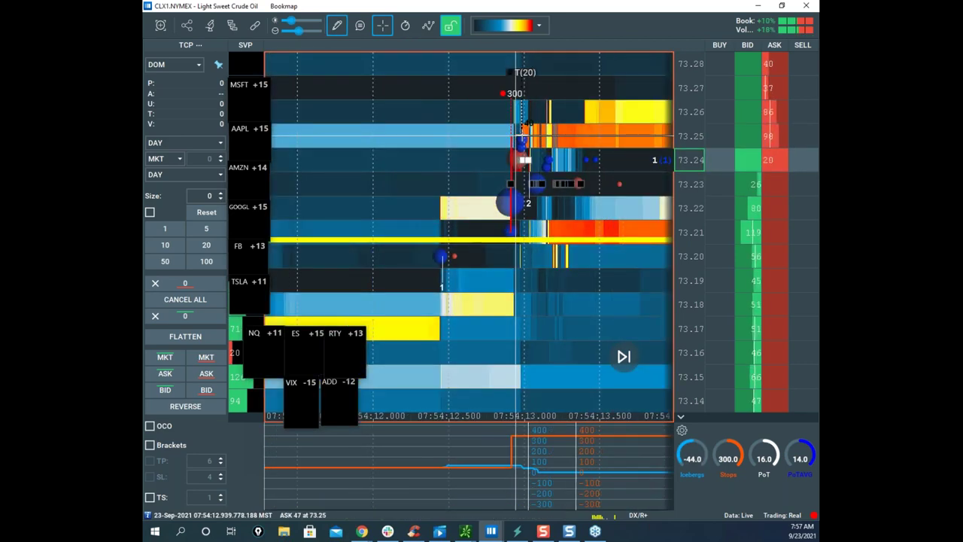
Step: Switch off the horizontal line drawing mode on the crude oil chart
{"action": "scroll", "coordinate": [561, 141], "scroll_direction": "up", "scroll_amount": 5}
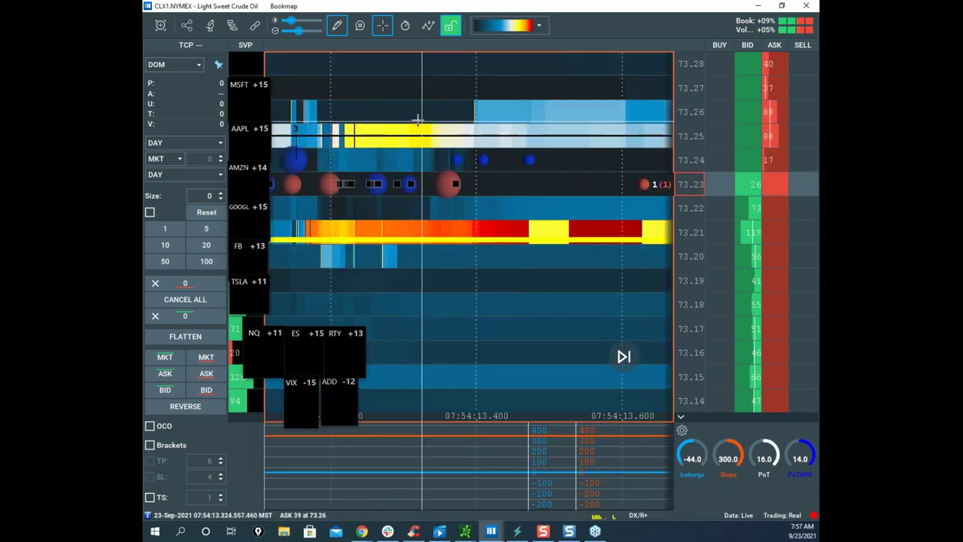
{"action": "scroll", "coordinate": [382, 107], "scroll_direction": "down", "scroll_amount": 1}
{"action": "left_click", "coordinate": [337, 25]}
{"action": "left_click", "coordinate": [356, 53]}
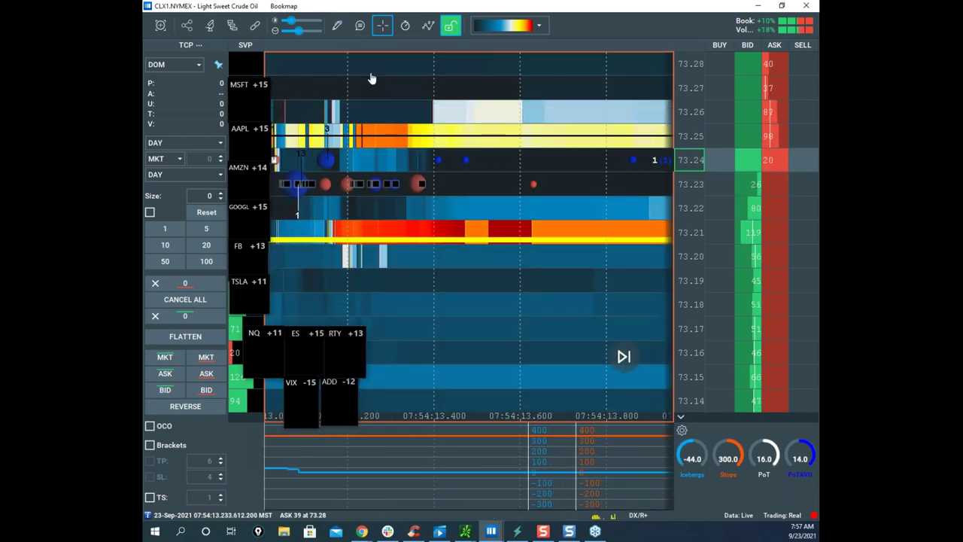
Step: Draw a second yellow horizontal line just above 73.25, where the 300 stop run ends, and switch drawing off
{"action": "left_click_drag", "start_coordinate": [389, 105], "coordinate": [569, 130]}
{"action": "scroll", "coordinate": [443, 145], "scroll_direction": "up", "scroll_amount": 4}
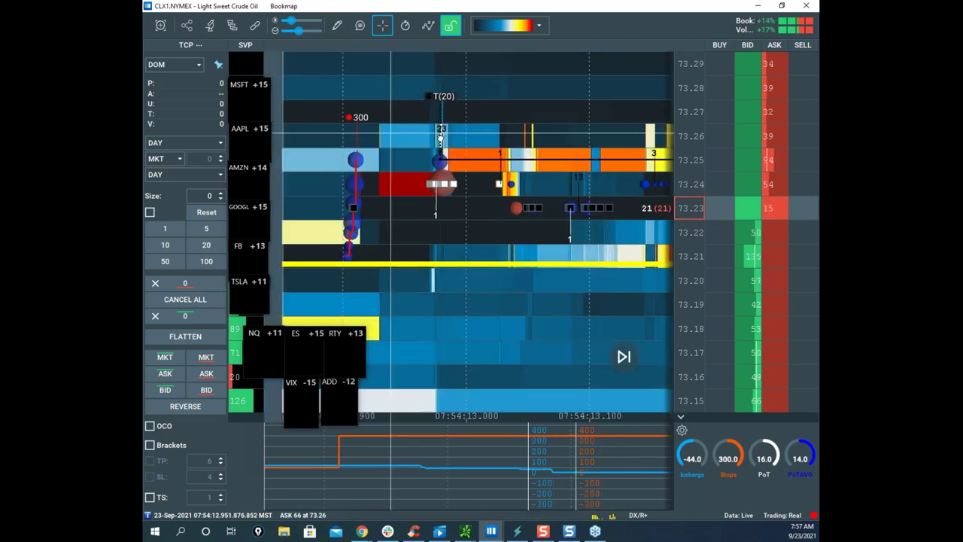
{"action": "left_click_drag", "start_coordinate": [442, 137], "coordinate": [498, 134]}
{"action": "left_click", "coordinate": [337, 27]}
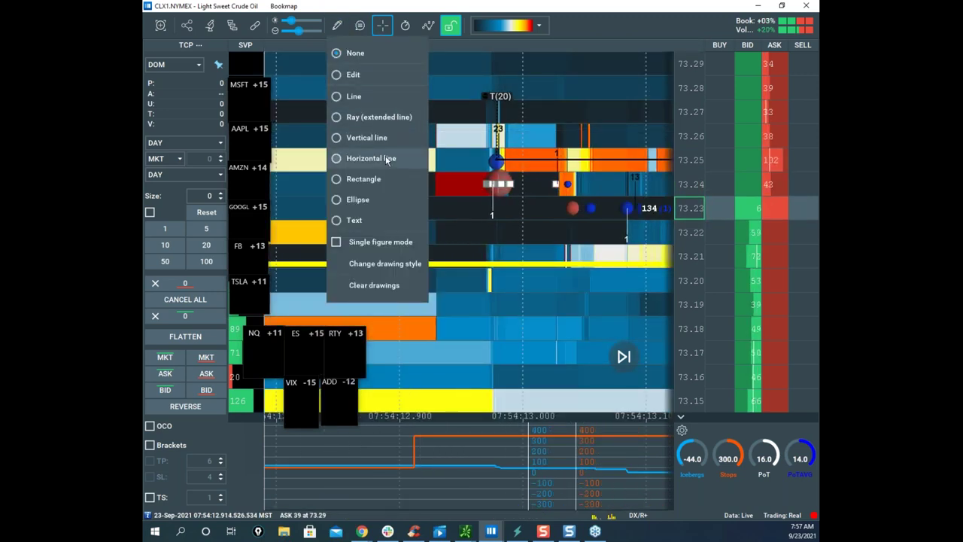
{"action": "left_click", "coordinate": [387, 158]}
{"action": "left_click", "coordinate": [341, 30]}
{"action": "left_click", "coordinate": [356, 52]}
Step: Examine how crude oil trades relative to the two upper yellow lines from the 07:54 stop run up to the current price
{"action": "scroll", "coordinate": [519, 127], "scroll_direction": "down", "scroll_amount": 5}
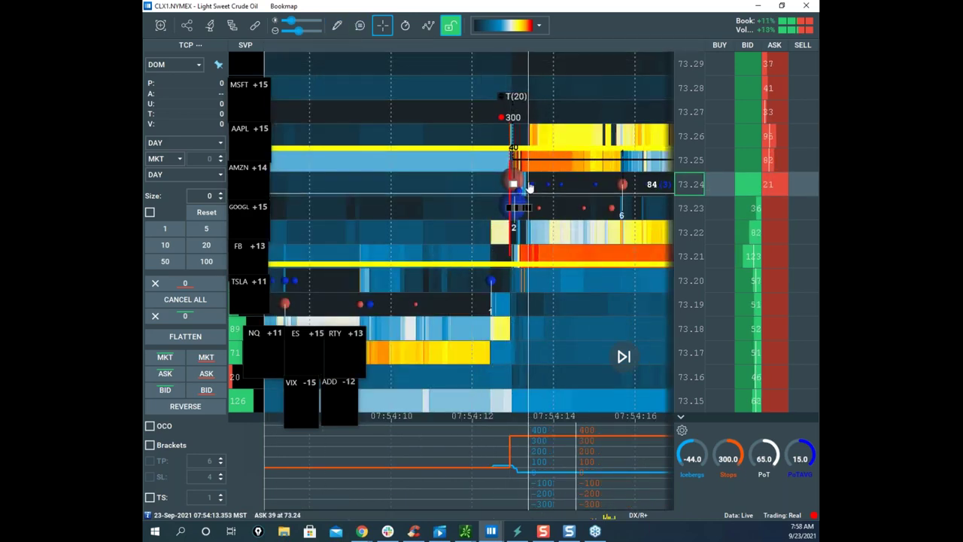
{"action": "left_click_drag", "start_coordinate": [553, 150], "coordinate": [386, 170]}
{"action": "scroll", "coordinate": [576, 175], "scroll_direction": "down", "scroll_amount": 6}
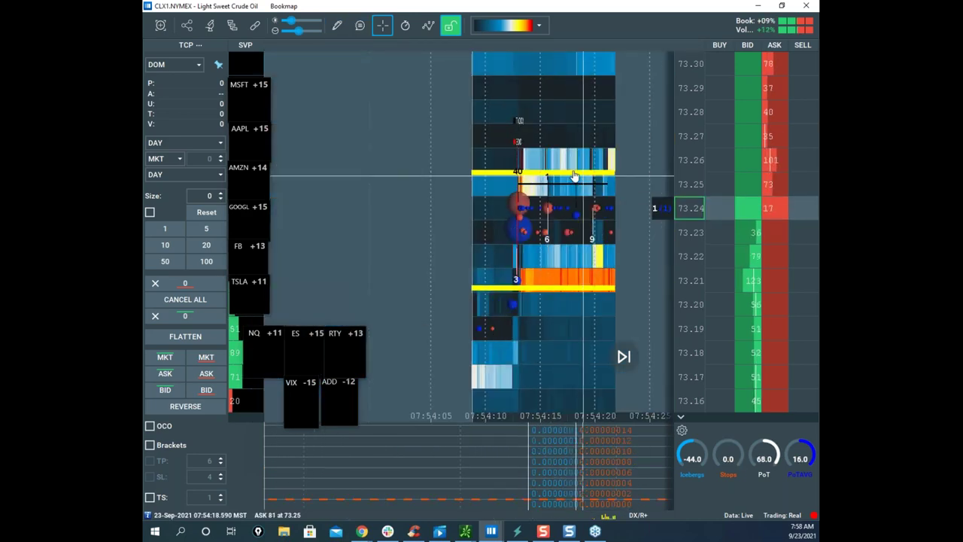
{"action": "scroll", "coordinate": [543, 143], "scroll_direction": "down", "scroll_amount": 3}
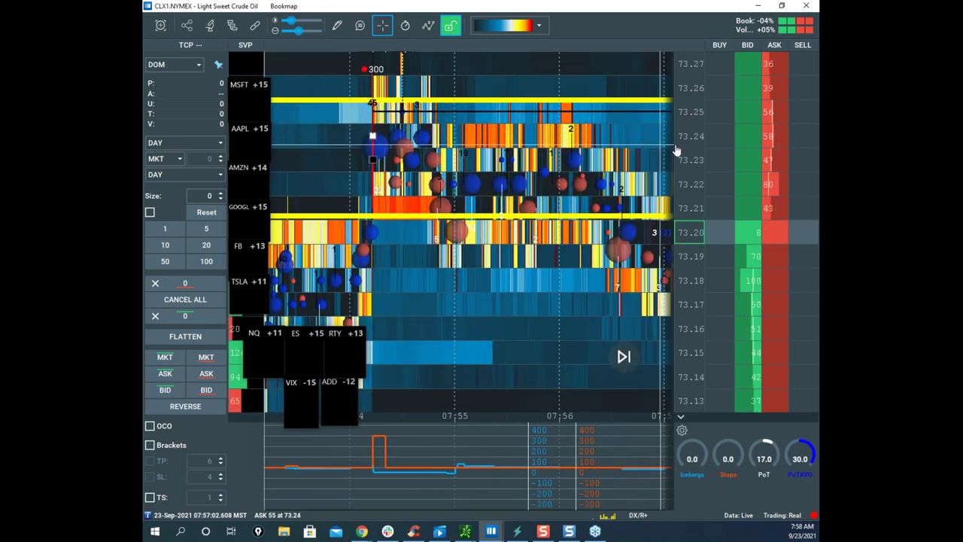
{"action": "left_click_drag", "start_coordinate": [539, 153], "coordinate": [434, 179]}
{"action": "scroll", "coordinate": [520, 196], "scroll_direction": "down", "scroll_amount": 5}
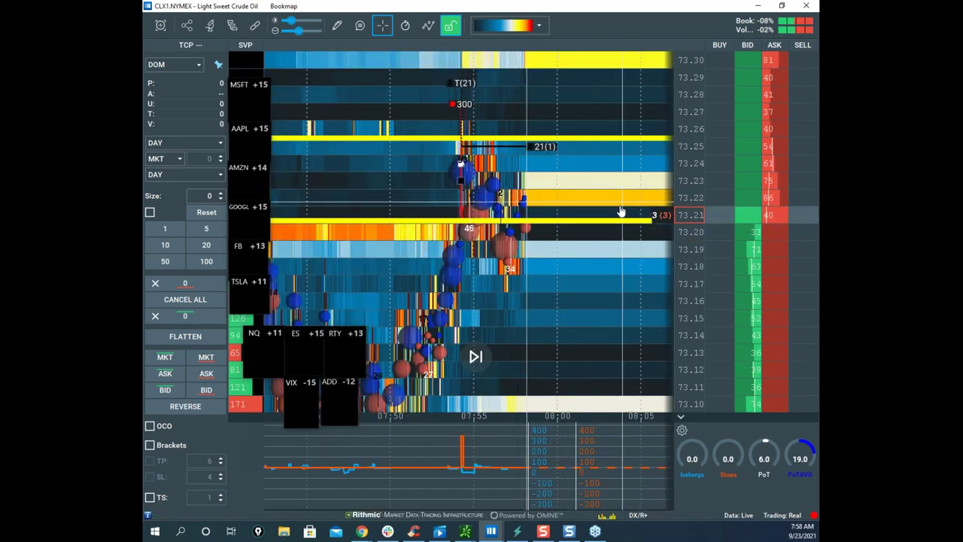
{"action": "scroll", "coordinate": [448, 188], "scroll_direction": "up", "scroll_amount": 3}
{"action": "scroll", "coordinate": [686, 178], "scroll_direction": "down", "scroll_amount": 2}
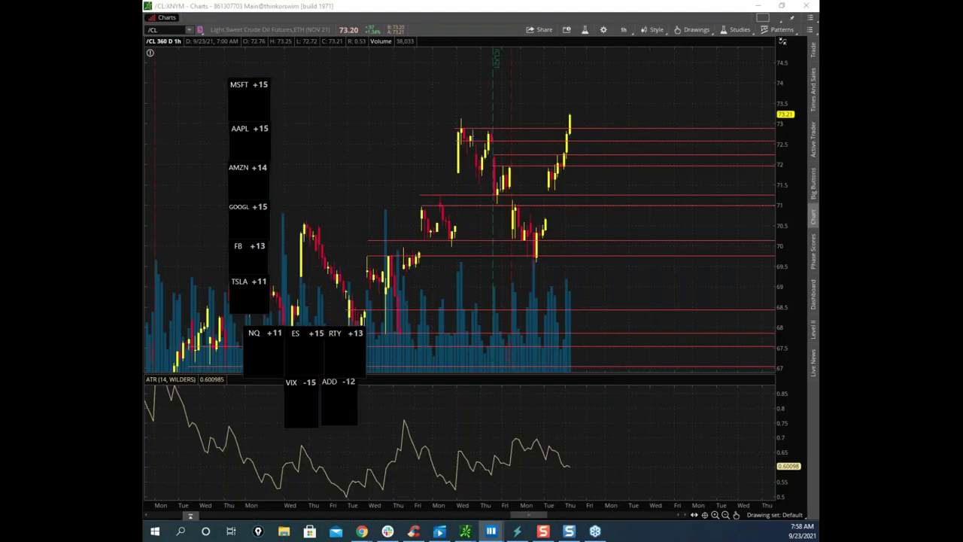
Step: Move the thinkorswim hourly and 5-minute crude oil charts off this screen, and bring back the Bookmap crude oil chart maximized
{"action": "left_click", "coordinate": [600, 8]}
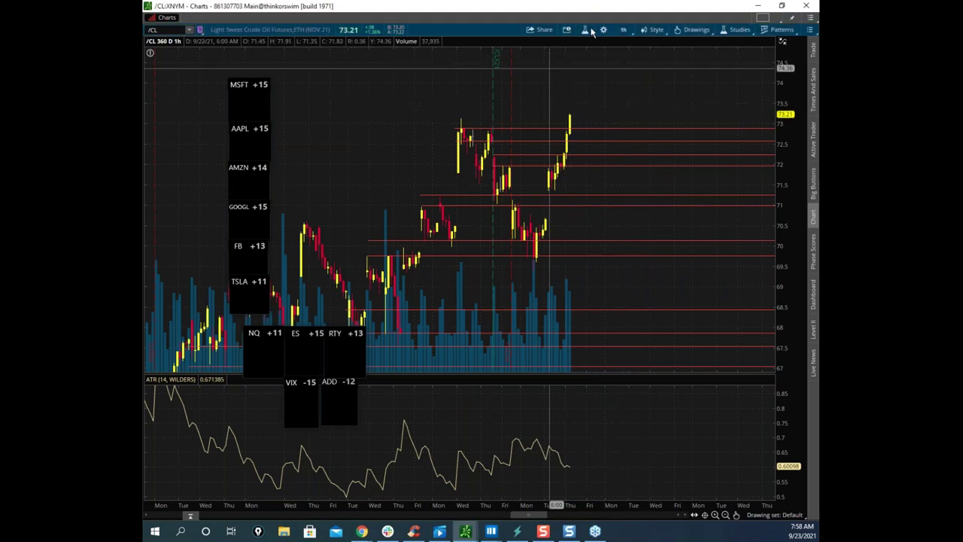
{"action": "left_click_drag", "start_coordinate": [589, 10], "coordinate": [602, 541]}
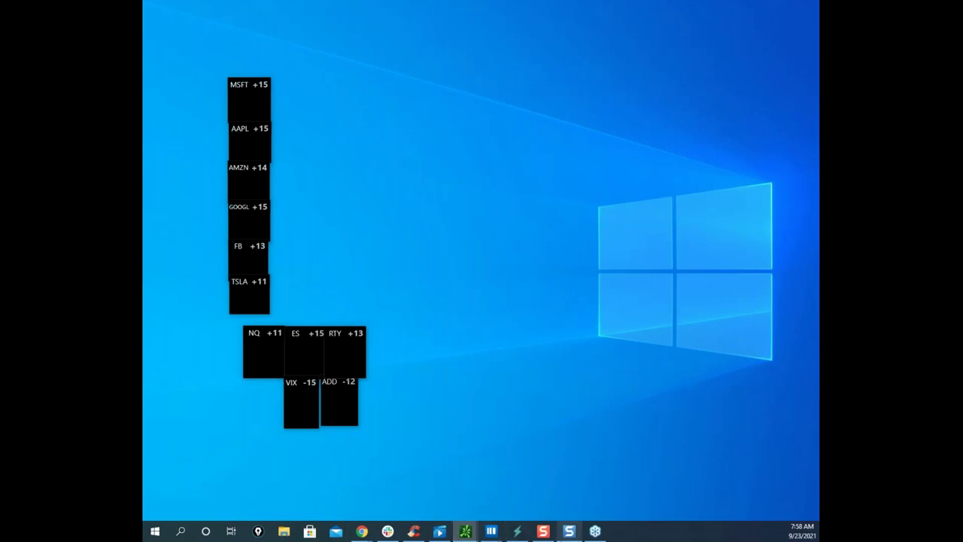
{"action": "left_click", "coordinate": [466, 534]}
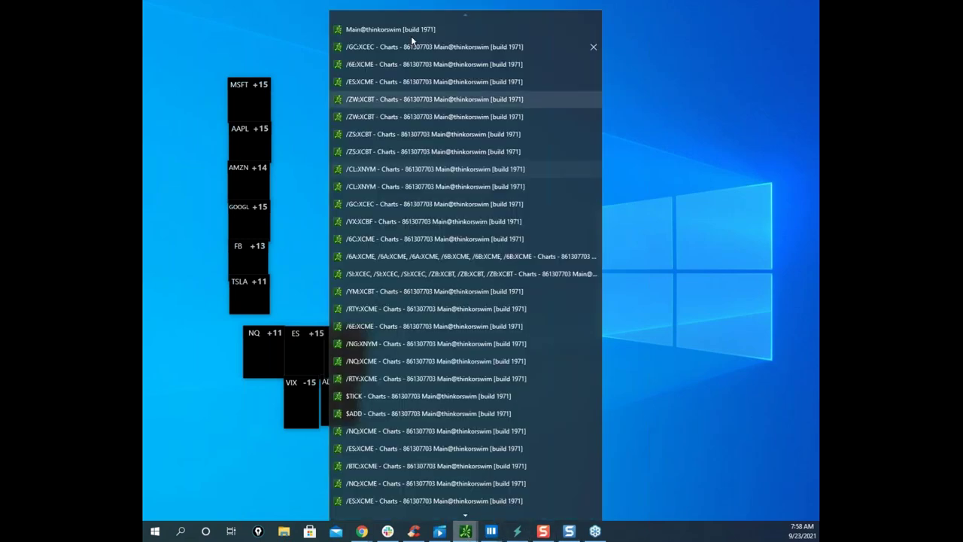
{"action": "left_click", "coordinate": [420, 182]}
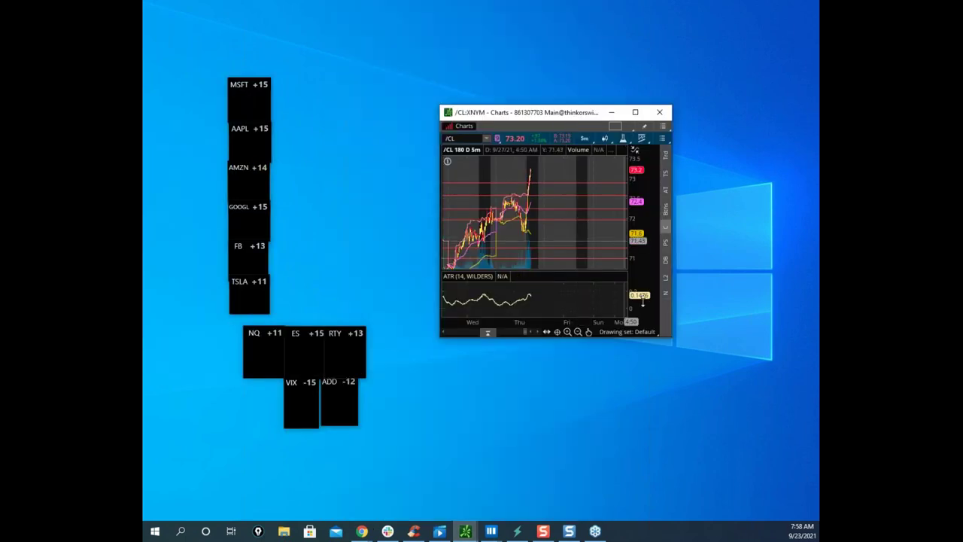
{"action": "left_click_drag", "start_coordinate": [549, 116], "coordinate": [143, 185]}
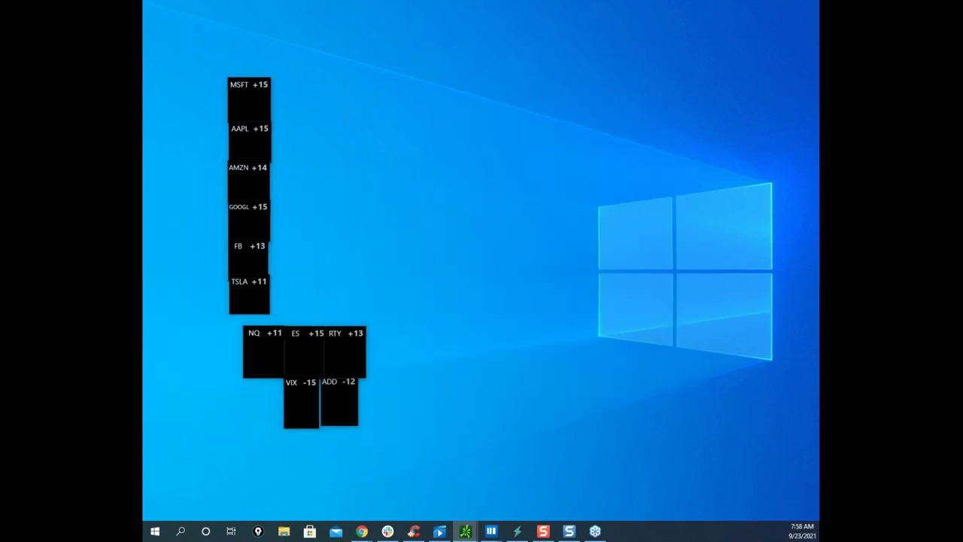
{"action": "left_click_drag", "start_coordinate": [143, 60], "coordinate": [264, 59]}
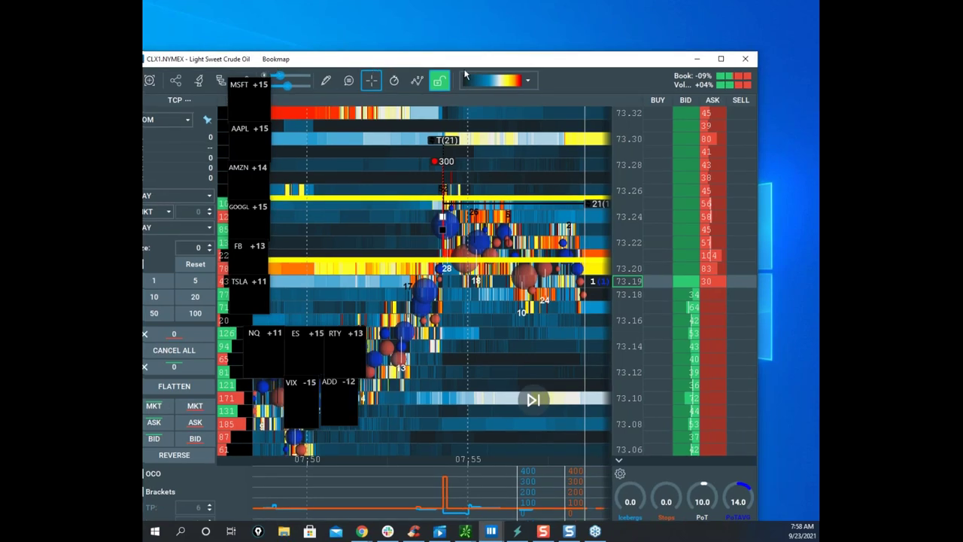
{"action": "left_click", "coordinate": [720, 58]}
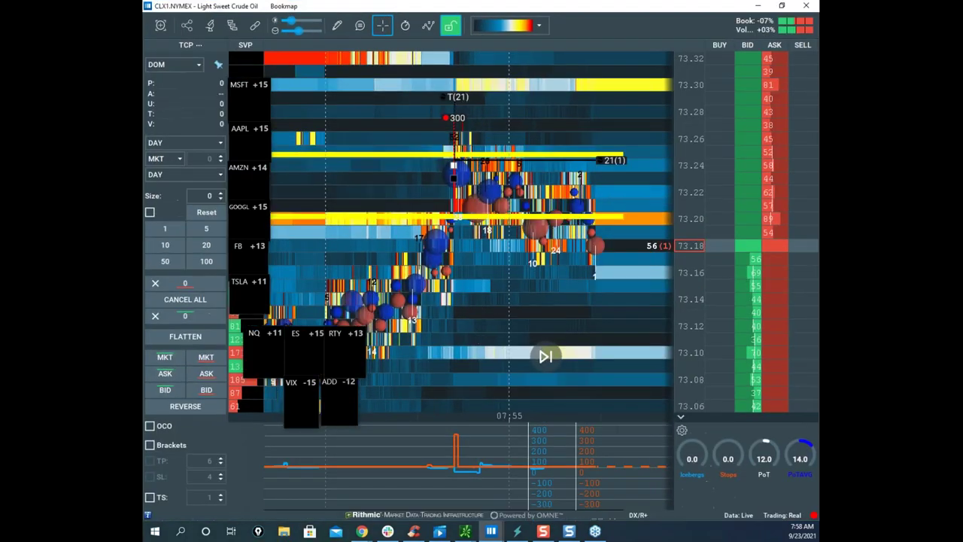
Step: Circle the stop run between the upper yellow lines, sketch a breakout and pullback above 73.26, and clear the pen marks
{"action": "scroll", "coordinate": [687, 161], "scroll_direction": "down", "scroll_amount": 1}
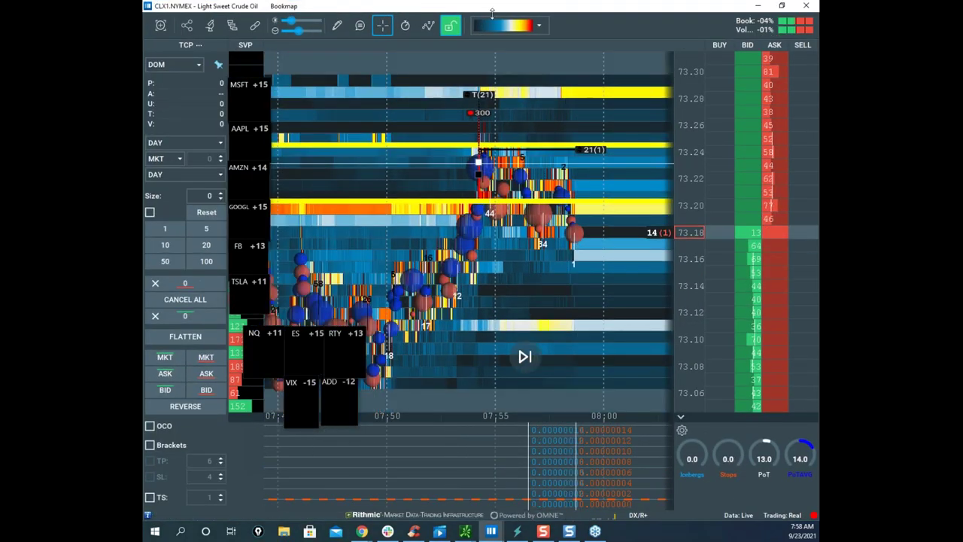
{"action": "left_click_drag", "start_coordinate": [518, 136], "coordinate": [567, 184]}
{"action": "left_click_drag", "start_coordinate": [583, 233], "coordinate": [583, 312]}
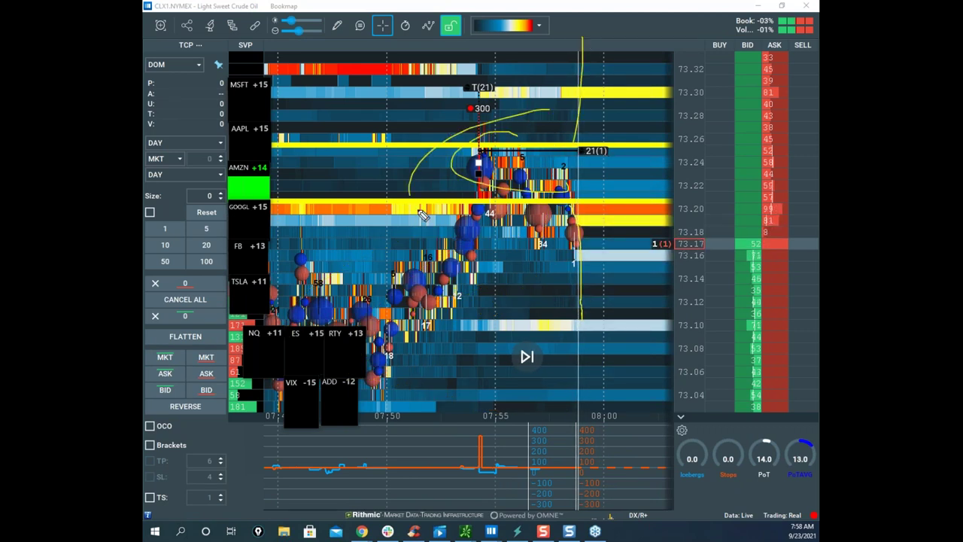
{"action": "left_click_drag", "start_coordinate": [423, 215], "coordinate": [578, 207]}
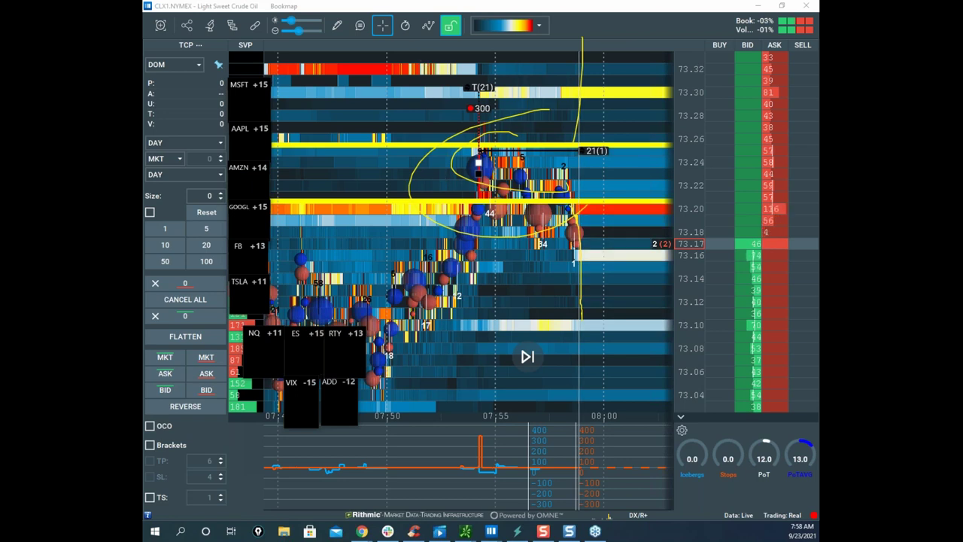
{"action": "left_click_drag", "start_coordinate": [550, 155], "coordinate": [589, 100]}
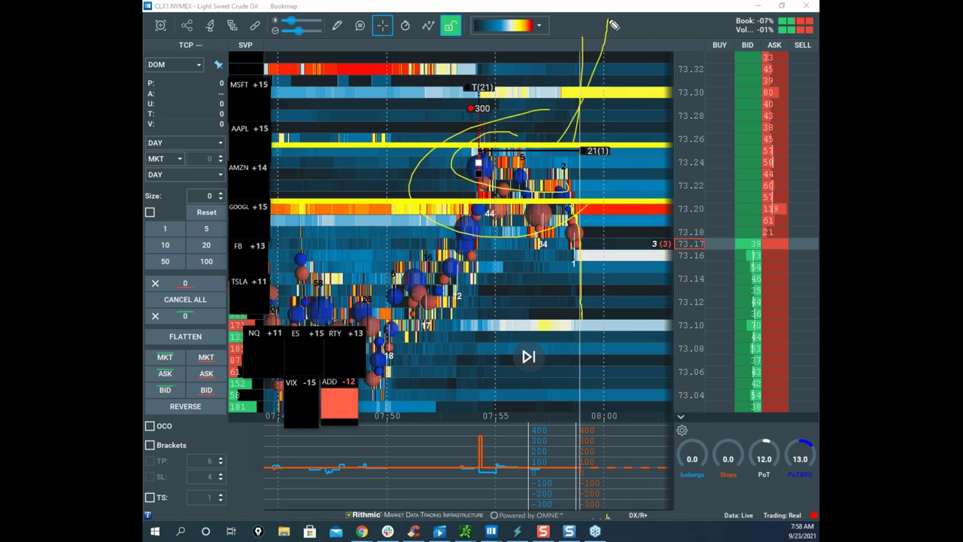
{"action": "left_click_drag", "start_coordinate": [647, 88], "coordinate": [631, 113]}
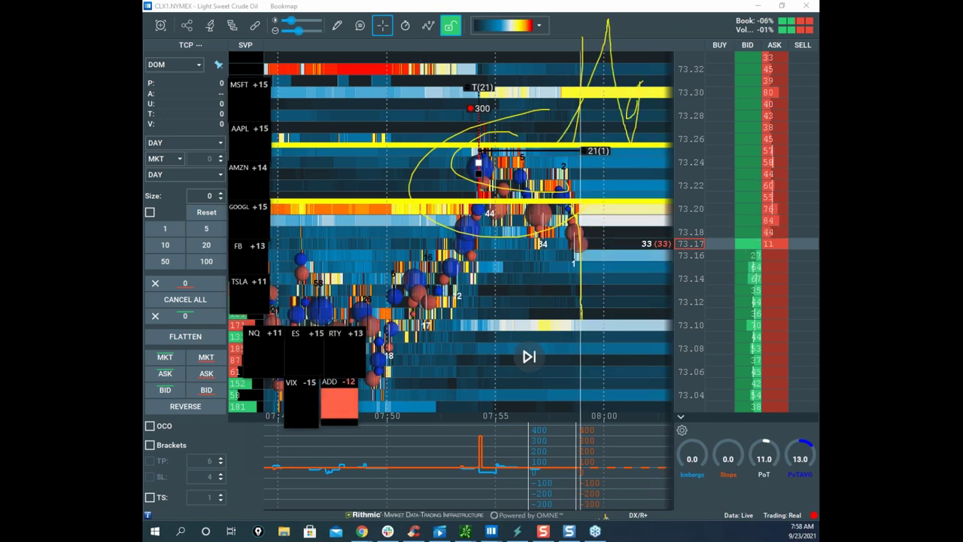
{"action": "key", "text": "Escape"}
Step: Examine the earlier crude oil swings around the lower pair of yellow lines between about 07:10 and 07:30, and clear the pen marks
{"action": "scroll", "coordinate": [599, 157], "scroll_direction": "down", "scroll_amount": 5}
{"action": "left_click_drag", "start_coordinate": [592, 161], "coordinate": [634, 79]}
{"action": "left_click_drag", "start_coordinate": [684, 123], "coordinate": [688, 215]}
{"action": "left_click_drag", "start_coordinate": [509, 224], "coordinate": [554, 180]}
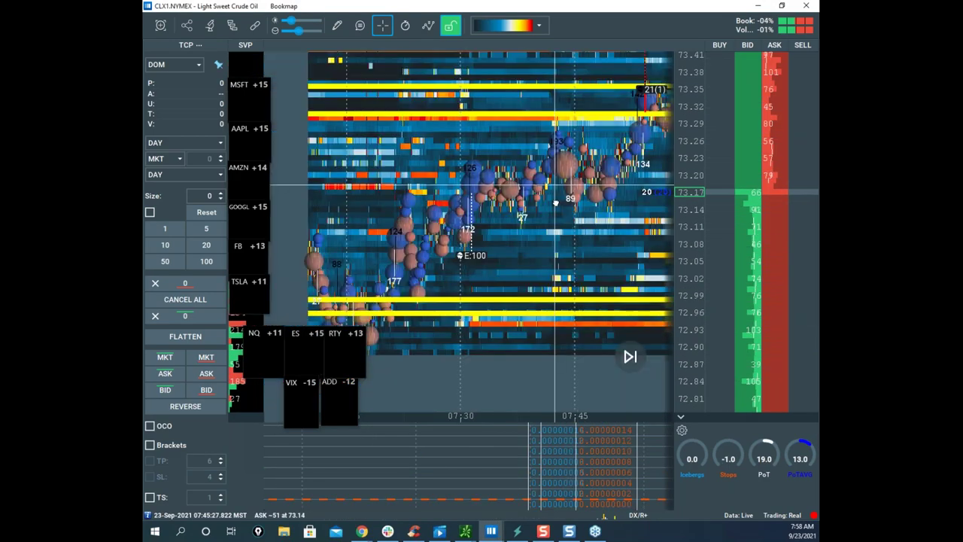
{"action": "scroll", "coordinate": [553, 180], "scroll_direction": "down", "scroll_amount": 4}
{"action": "left_click_drag", "start_coordinate": [417, 270], "coordinate": [491, 240]}
{"action": "scroll", "coordinate": [507, 239], "scroll_direction": "up", "scroll_amount": 5}
{"action": "left_click_drag", "start_coordinate": [690, 210], "coordinate": [689, 174]}
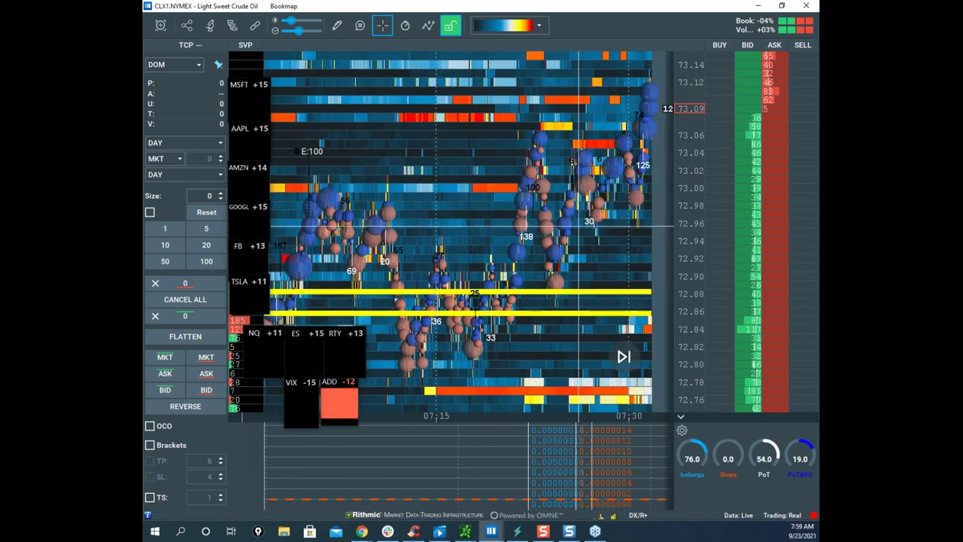
{"action": "key", "text": "Escape"}
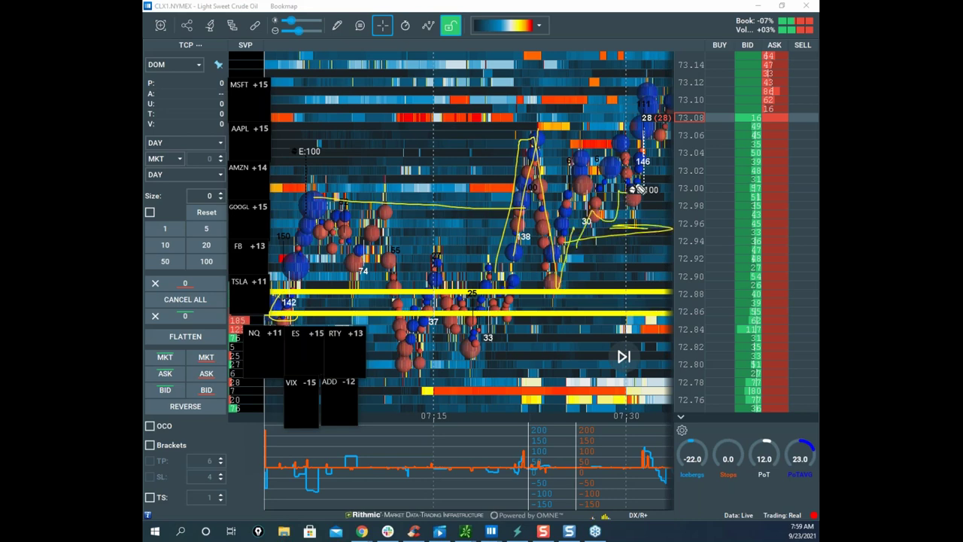
{"action": "key", "text": "Escape"}
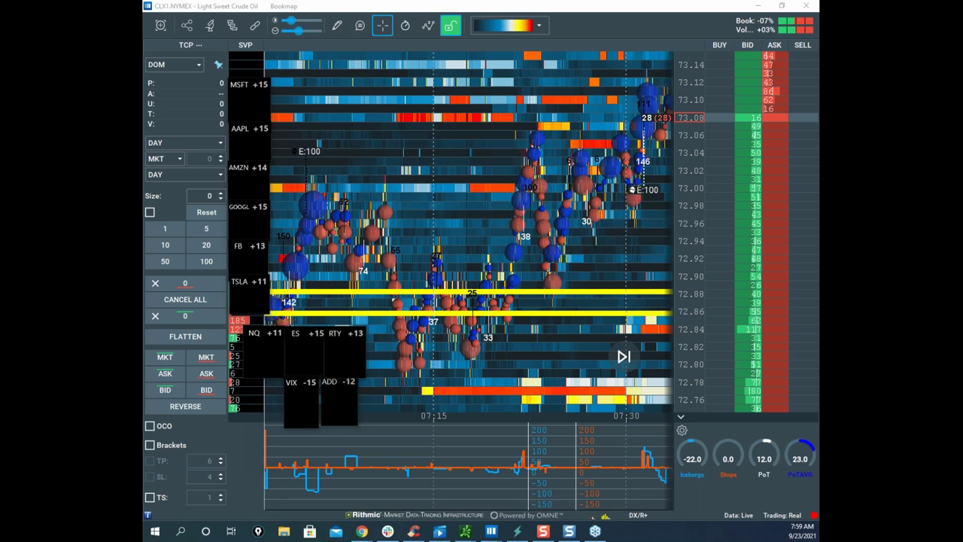
Step: Return to the latest crude oil prices, circle the stop run near 73.23, and sketch possible price paths away from it
{"action": "left_click_drag", "start_coordinate": [687, 128], "coordinate": [687, 185]}
{"action": "left_click_drag", "start_coordinate": [663, 143], "coordinate": [485, 195]}
{"action": "scroll", "coordinate": [533, 163], "scroll_direction": "down", "scroll_amount": 4}
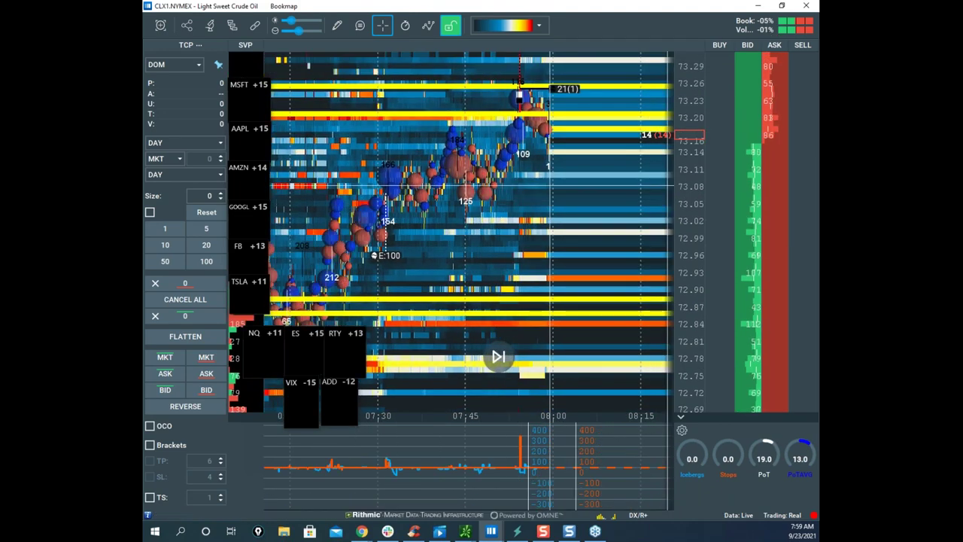
{"action": "left_click_drag", "start_coordinate": [687, 192], "coordinate": [686, 173]}
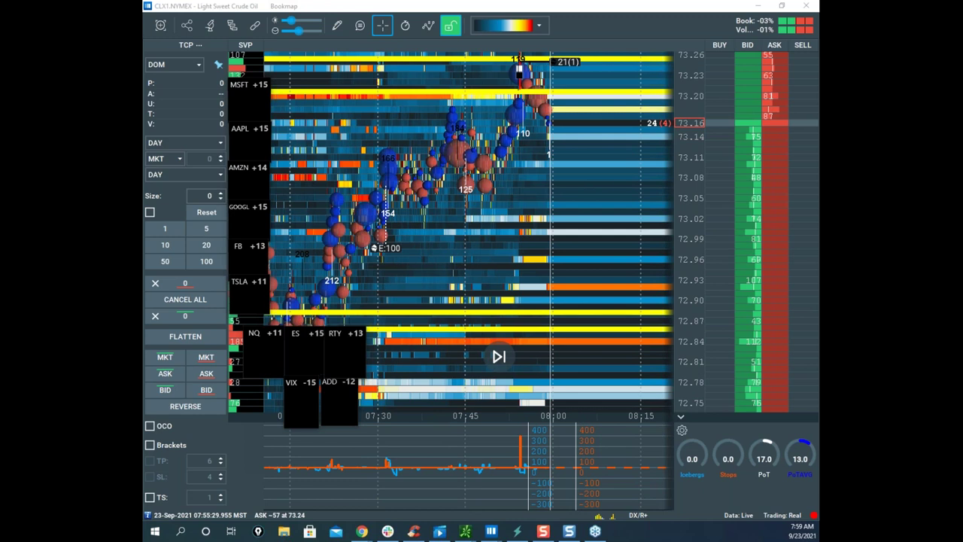
{"action": "left_click_drag", "start_coordinate": [536, 52], "coordinate": [572, 154]}
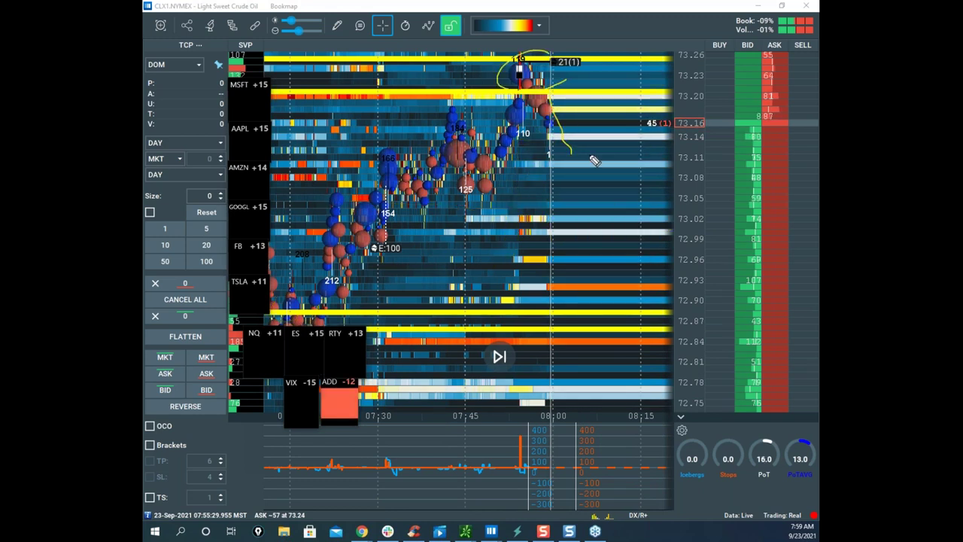
{"action": "left_click_drag", "start_coordinate": [555, 109], "coordinate": [576, 162]}
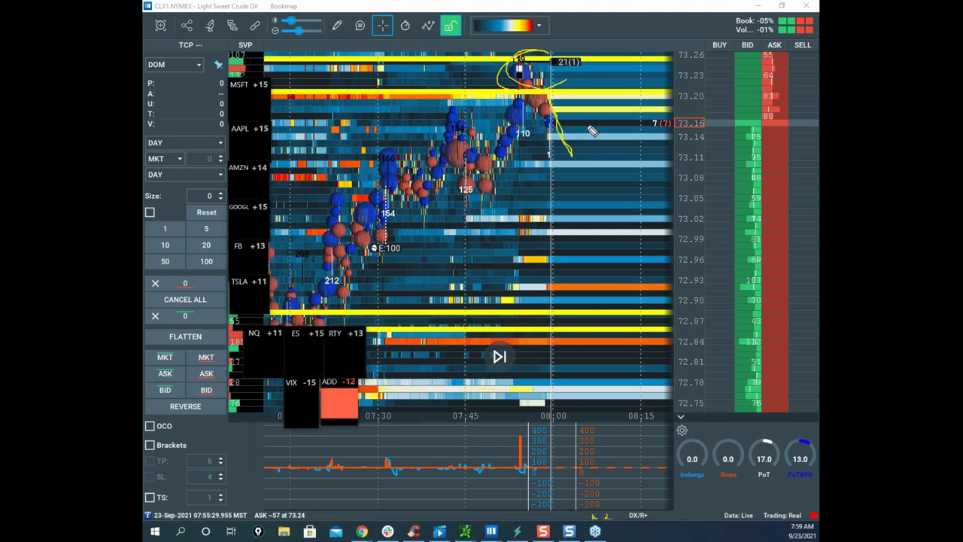
{"action": "mouse_move", "coordinate": [500, 98]}
{"action": "left_mouse_down"}
{"action": "mouse_move", "coordinate": [563, 94]}
{"action": "mouse_move", "coordinate": [637, 10]}
{"action": "left_mouse_up"}
{"action": "left_click_drag", "start_coordinate": [553, 97], "coordinate": [587, 159]}
{"action": "left_click_drag", "start_coordinate": [552, 133], "coordinate": [535, 136]}
{"action": "left_click_drag", "start_coordinate": [653, 148], "coordinate": [669, 142]}
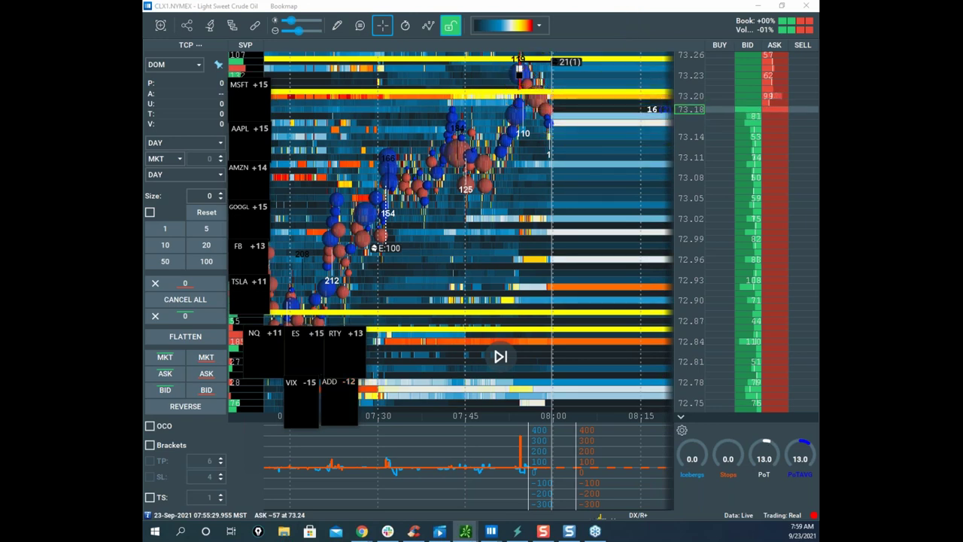
Step: Bring up the thinkorswim 5-minute crude oil chart, mark its latest high with the pen, and move the chart off this screen
{"action": "left_click", "coordinate": [465, 531]}
{"action": "left_click_drag", "start_coordinate": [319, 100], "coordinate": [457, 89]}
{"action": "left_click", "coordinate": [541, 88]}
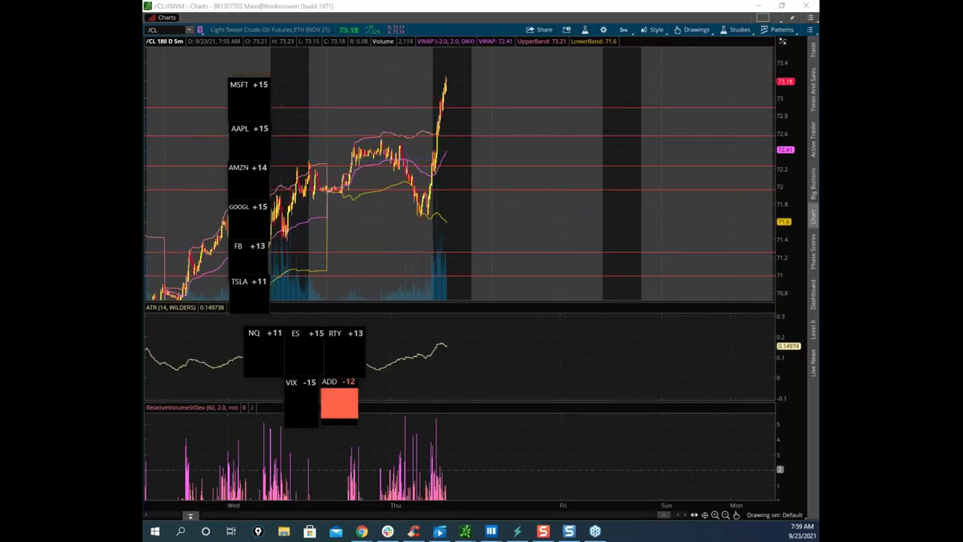
{"action": "key", "text": "e"}
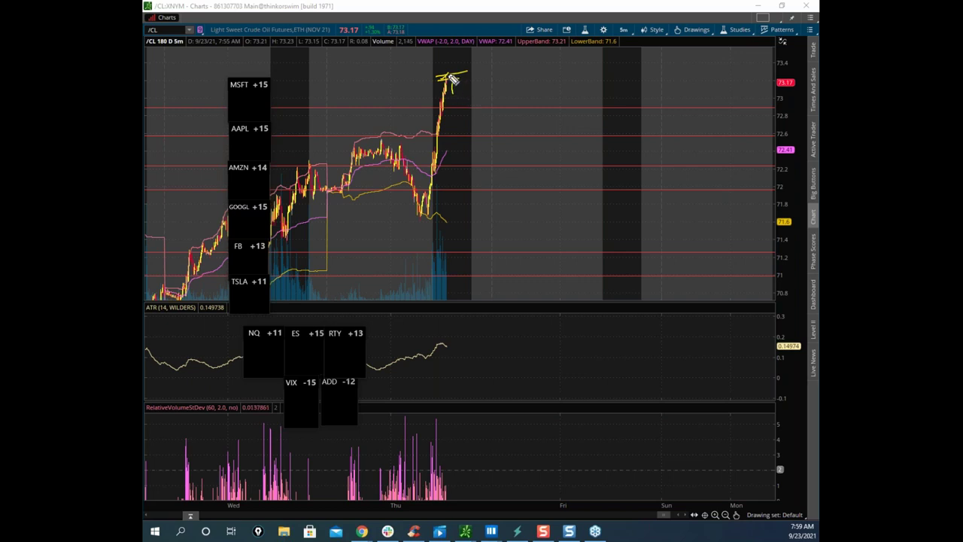
{"action": "left_click_drag", "start_coordinate": [506, 7], "coordinate": [456, 541]}
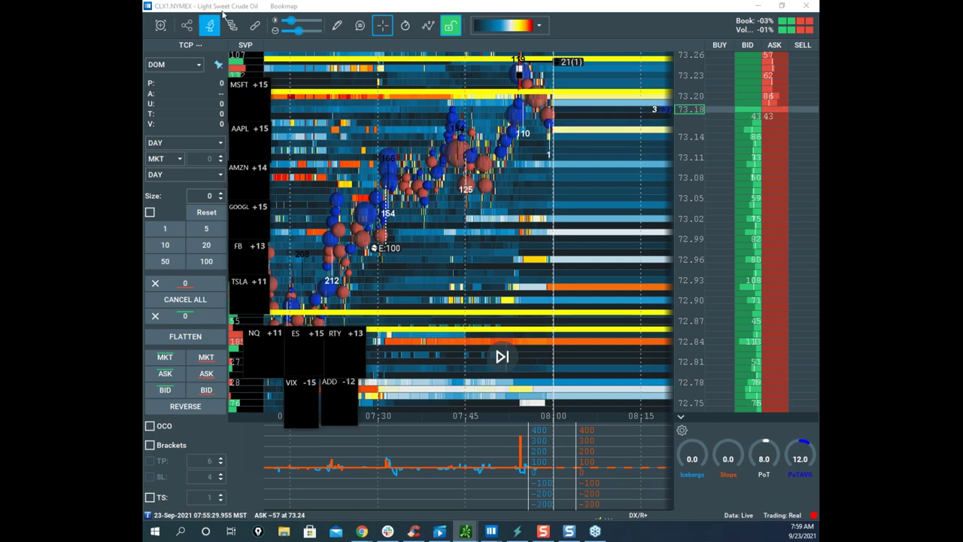
Step: Circle the stop run on the Bookmap chart and sketch one price path above 73.32 and another down to about 72.99
{"action": "left_click_drag", "start_coordinate": [574, 187], "coordinate": [554, 221]}
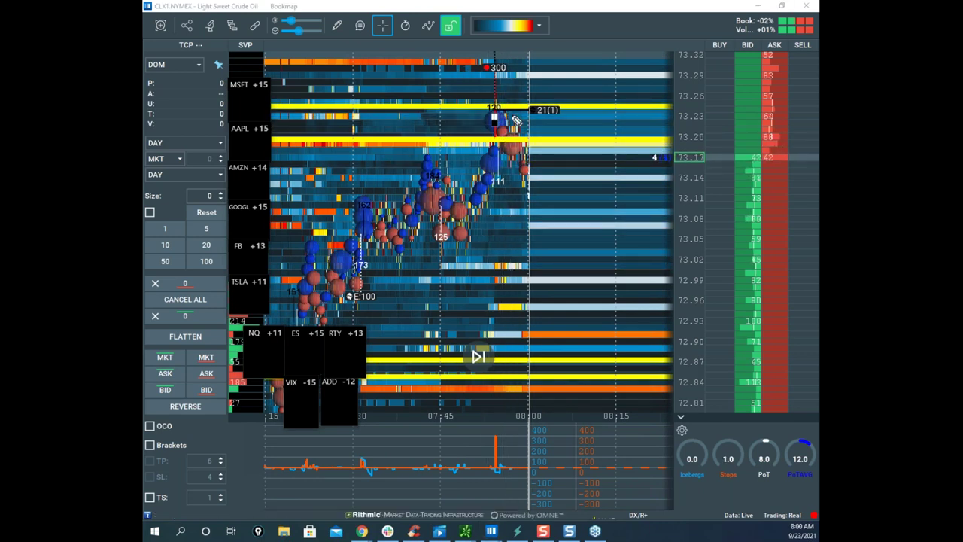
{"action": "mouse_move", "coordinate": [526, 147]}
{"action": "left_mouse_down"}
{"action": "mouse_move", "coordinate": [552, 108]}
{"action": "mouse_move", "coordinate": [573, 40]}
{"action": "left_mouse_up"}
{"action": "mouse_move", "coordinate": [525, 88]}
{"action": "left_mouse_down"}
{"action": "mouse_move", "coordinate": [525, 135]}
{"action": "mouse_move", "coordinate": [562, 276]}
{"action": "left_mouse_up"}
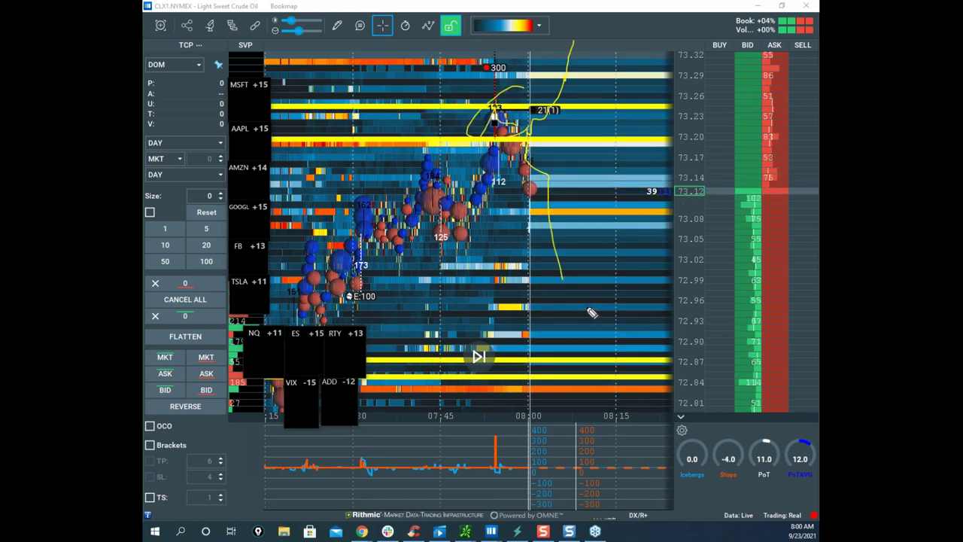
Step: Clear the pen marks and replace the crude oil chart on this screen with the E-mini S&P 500 chart
{"action": "key", "text": "Escape"}
{"action": "left_click_drag", "start_coordinate": [522, 7], "coordinate": [150, 421]}
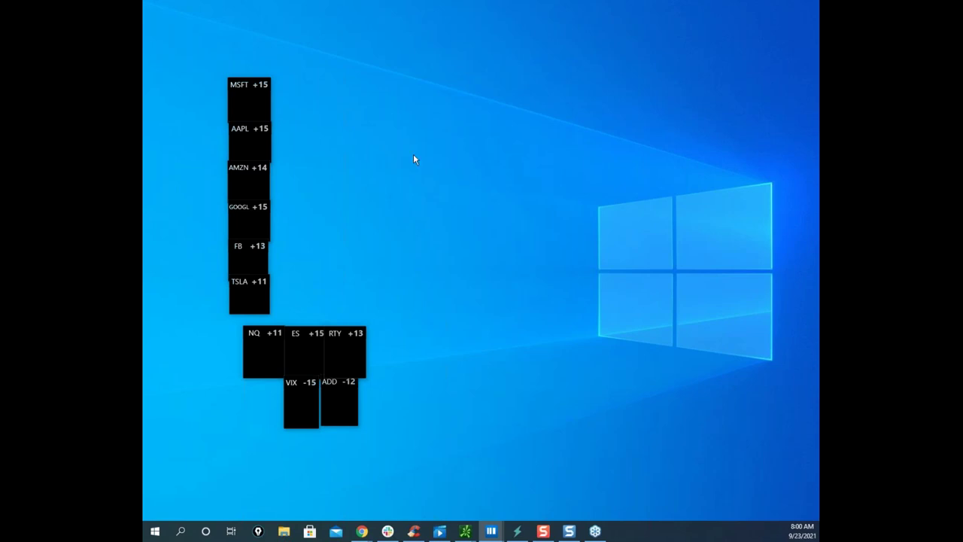
{"action": "key", "text": "super+d"}
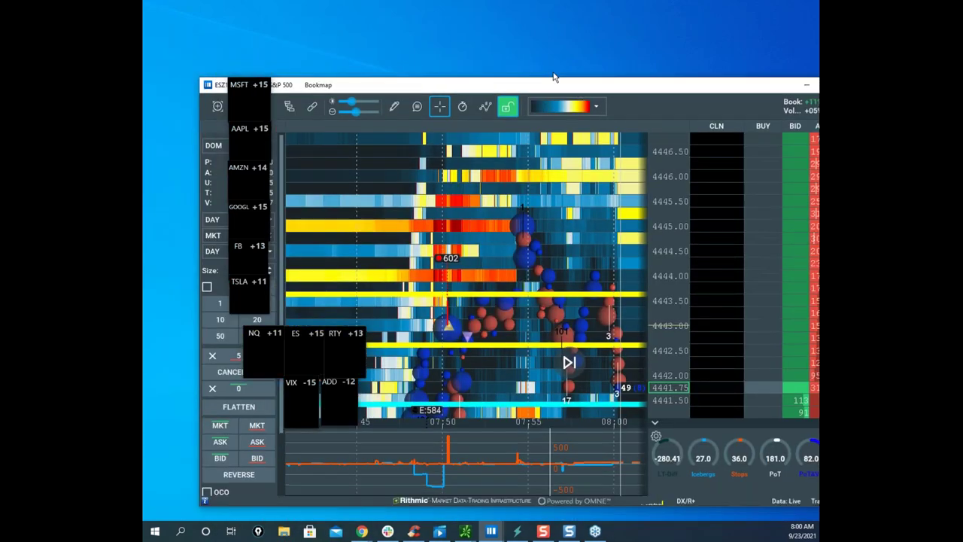
{"action": "key", "text": "super+d"}
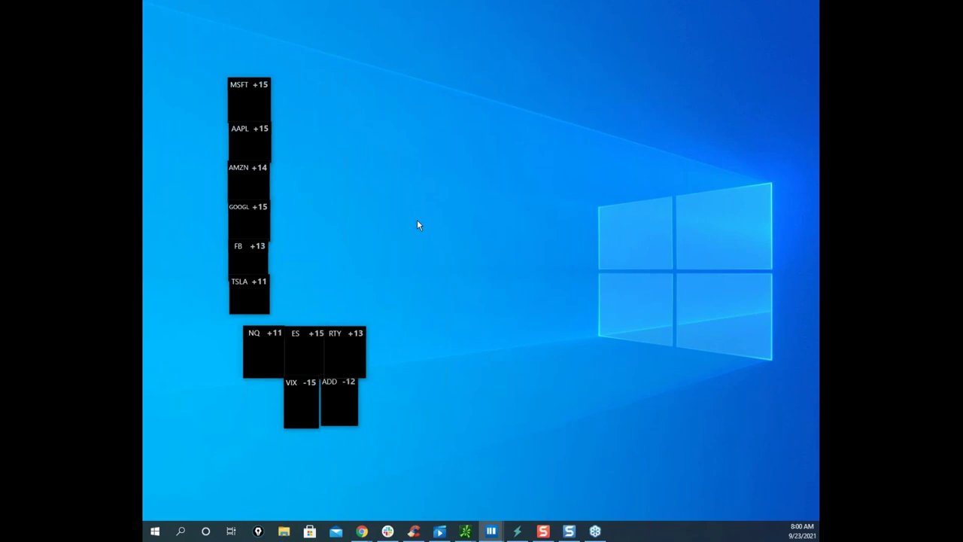
{"action": "left_click_drag", "start_coordinate": [695, 2], "coordinate": [578, 146]}
{"action": "left_click_drag", "start_coordinate": [672, 159], "coordinate": [342, 27]}
{"action": "left_click", "coordinate": [674, 25]}
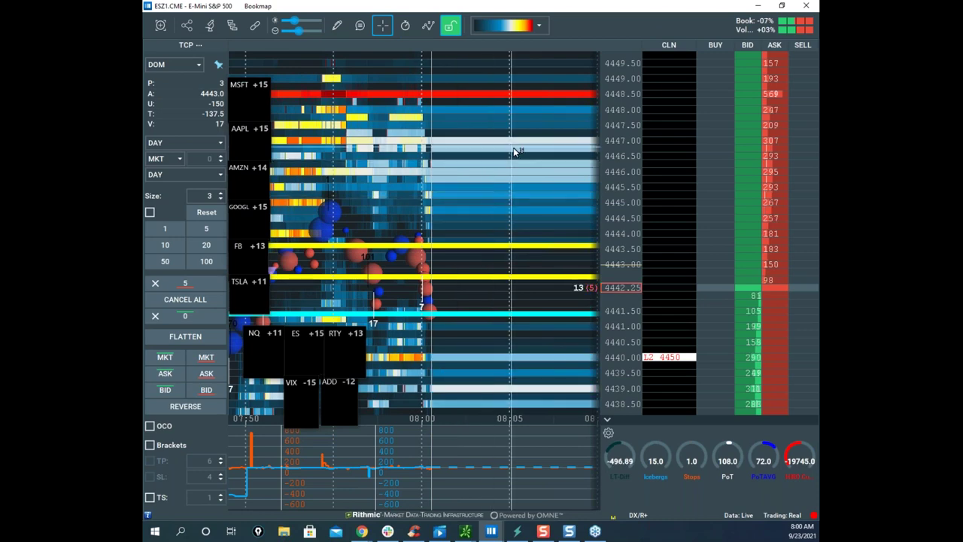
Step: Examine the S&P 500 price action from about 07:45 to 08:00, including the 602 stop run and the 3-contract stop order below
{"action": "left_click", "coordinate": [360, 27]}
{"action": "left_click", "coordinate": [366, 54]}
{"action": "scroll", "coordinate": [601, 164], "scroll_direction": "down", "scroll_amount": 2}
{"action": "scroll", "coordinate": [604, 168], "scroll_direction": "down", "scroll_amount": 3}
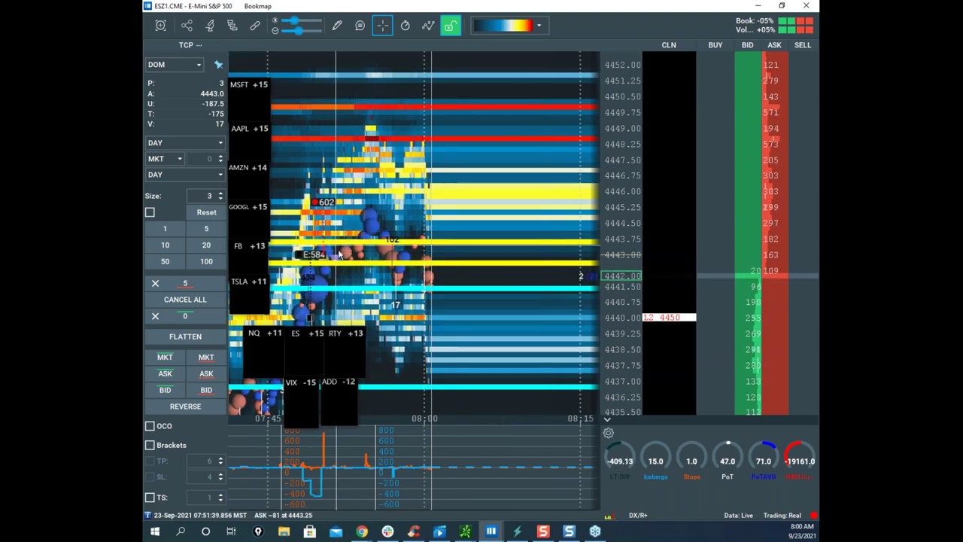
{"action": "left_click_drag", "start_coordinate": [347, 256], "coordinate": [421, 219]}
{"action": "left_click_drag", "start_coordinate": [507, 228], "coordinate": [478, 228]}
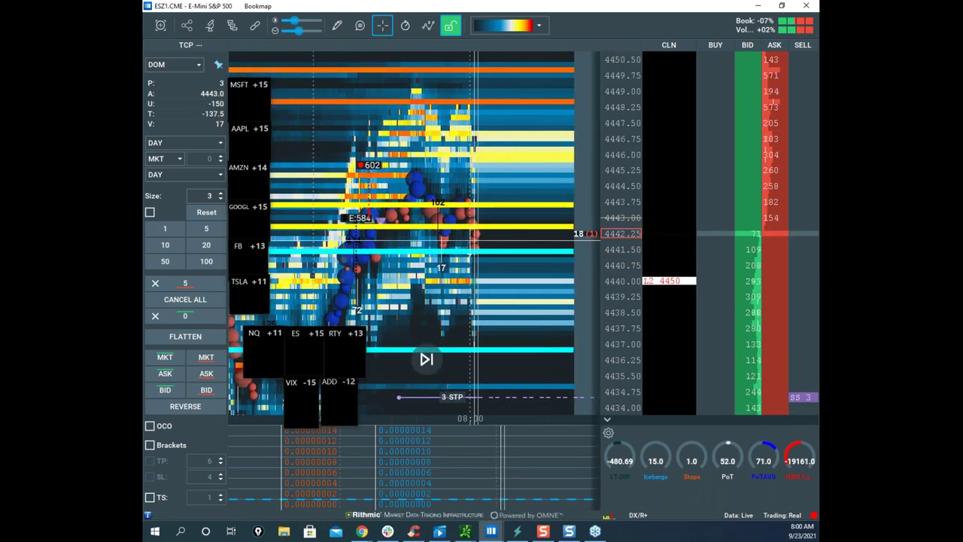
{"action": "scroll", "coordinate": [616, 202], "scroll_direction": "down", "scroll_amount": 3}
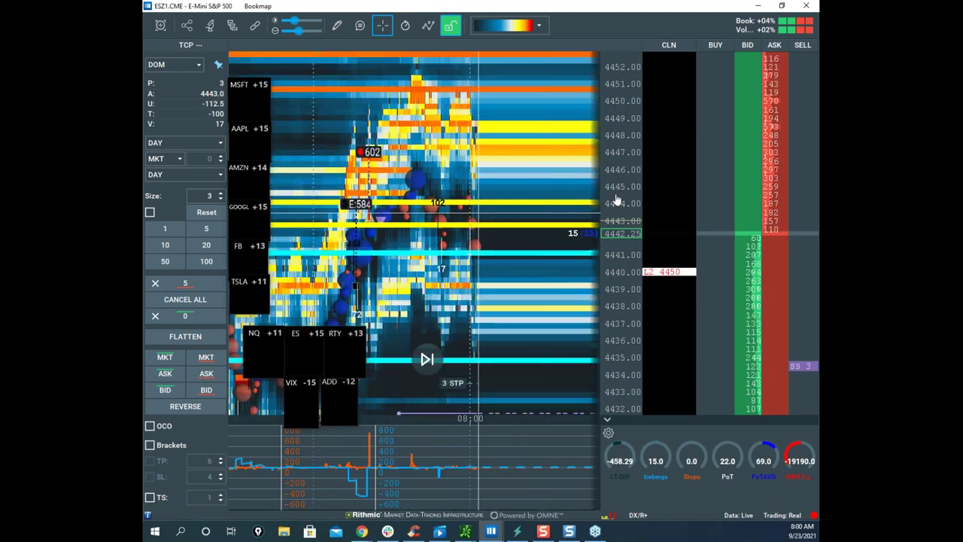
{"action": "scroll", "coordinate": [616, 198], "scroll_direction": "up", "scroll_amount": 3}
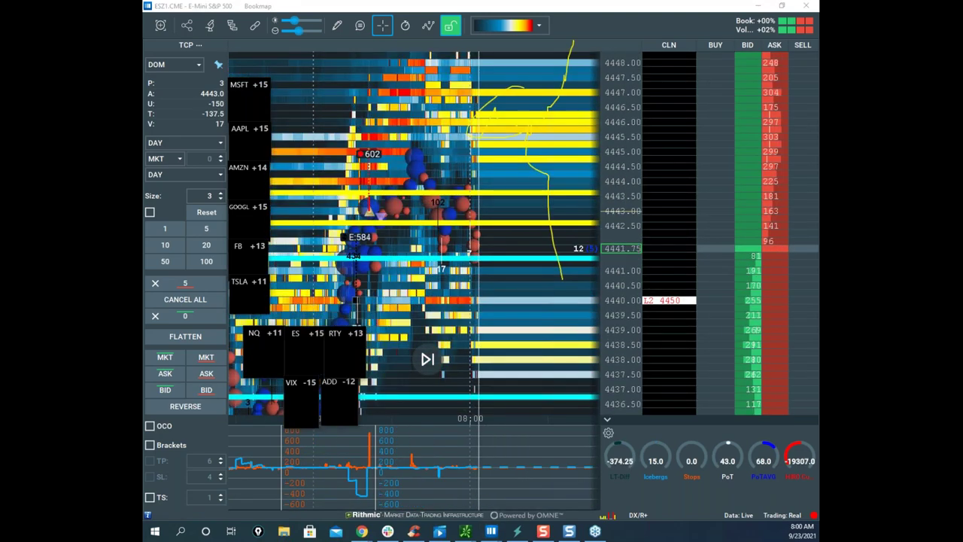
Step: Circle the S&P 500 stop run marked 602 around the two yellow lines and trace price falling to the upper cyan line
{"action": "left_click_drag", "start_coordinate": [402, 258], "coordinate": [480, 262]}
{"action": "left_click_drag", "start_coordinate": [410, 392], "coordinate": [451, 380]}
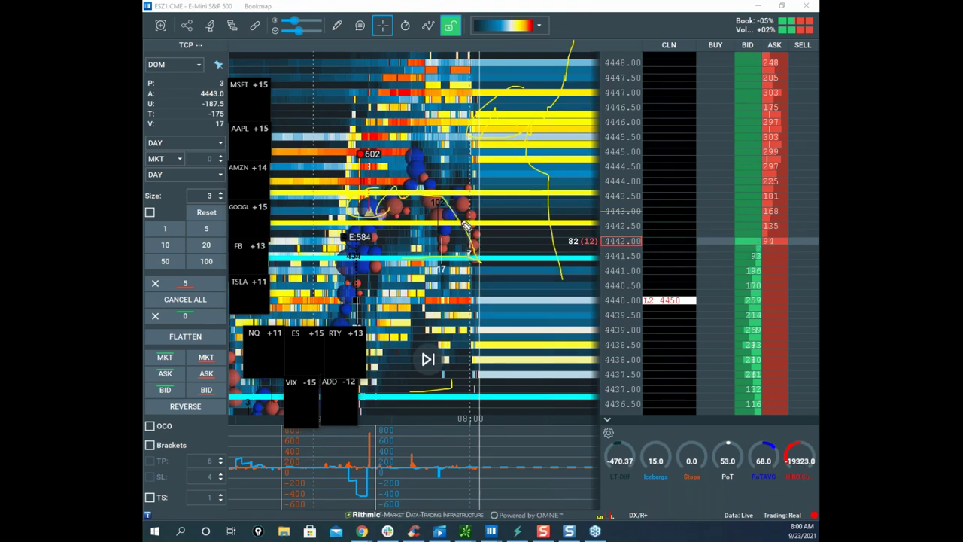
{"action": "left_click_drag", "start_coordinate": [330, 239], "coordinate": [475, 230]}
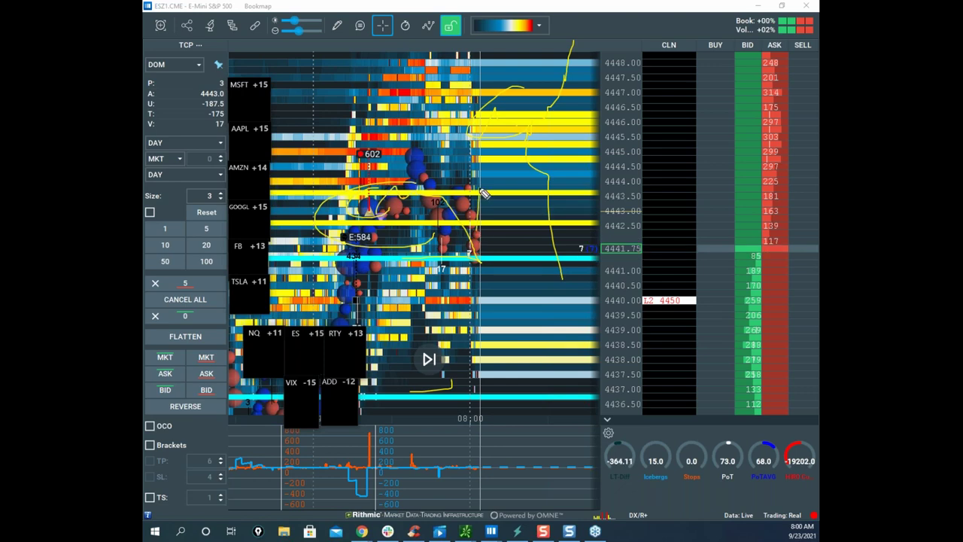
{"action": "key", "text": "Escape"}
Step: Replace the S&P 500 chart on this screen with the maximized E-mini Nasdaq-100 chart
{"action": "left_click_drag", "start_coordinate": [489, 7], "coordinate": [818, 45]}
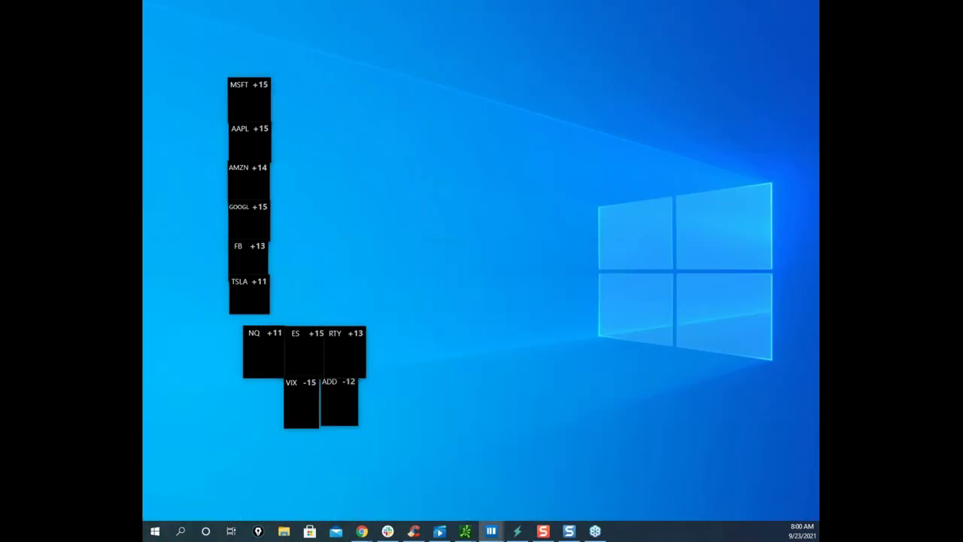
{"action": "left_click_drag", "start_coordinate": [143, 124], "coordinate": [604, 44]}
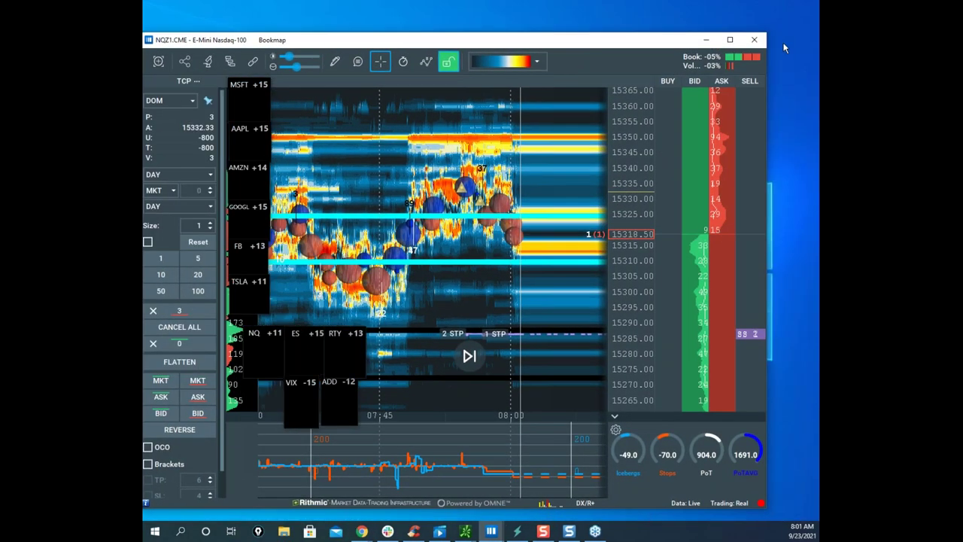
{"action": "left_click", "coordinate": [730, 40]}
Step: Sketch a Nasdaq-100 price path rising above 15347.50, dropping to about 15323, and rising again, and clear the marks
{"action": "scroll", "coordinate": [670, 167], "scroll_direction": "up", "scroll_amount": 4}
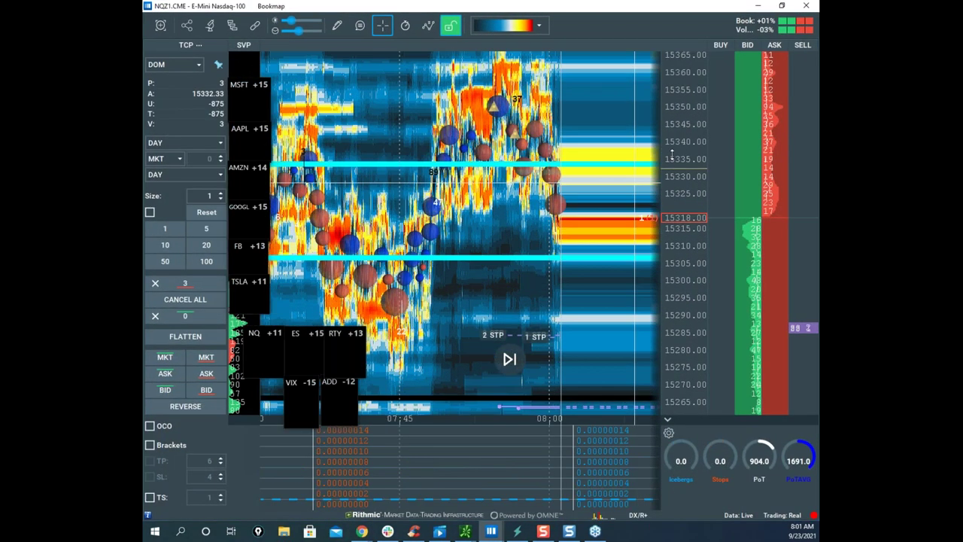
{"action": "left_click_drag", "start_coordinate": [589, 176], "coordinate": [582, 212]}
{"action": "scroll", "coordinate": [582, 213], "scroll_direction": "down", "scroll_amount": 2}
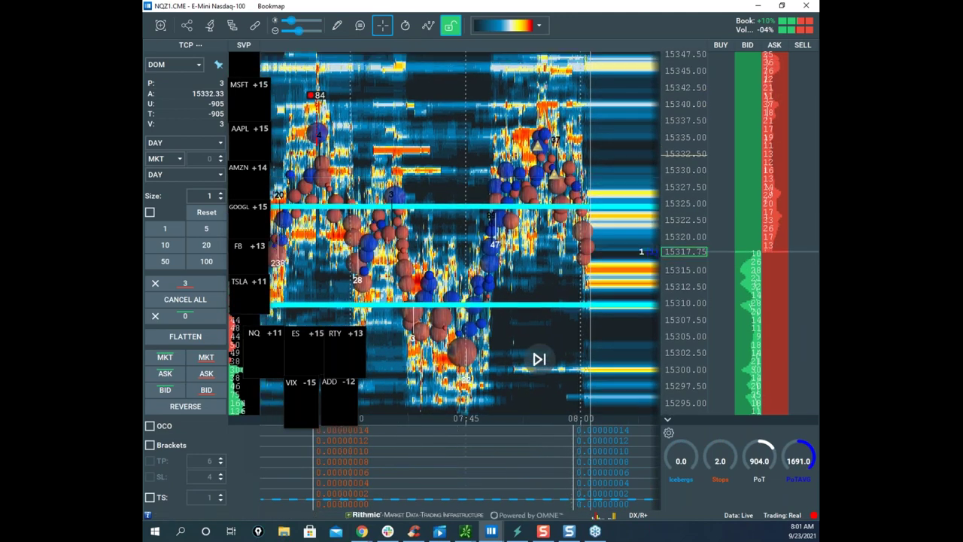
{"action": "mouse_move", "coordinate": [550, 202]}
{"action": "left_mouse_down"}
{"action": "mouse_move", "coordinate": [599, 40]}
{"action": "mouse_move", "coordinate": [609, 223]}
{"action": "mouse_move", "coordinate": [646, 33]}
{"action": "left_mouse_up"}
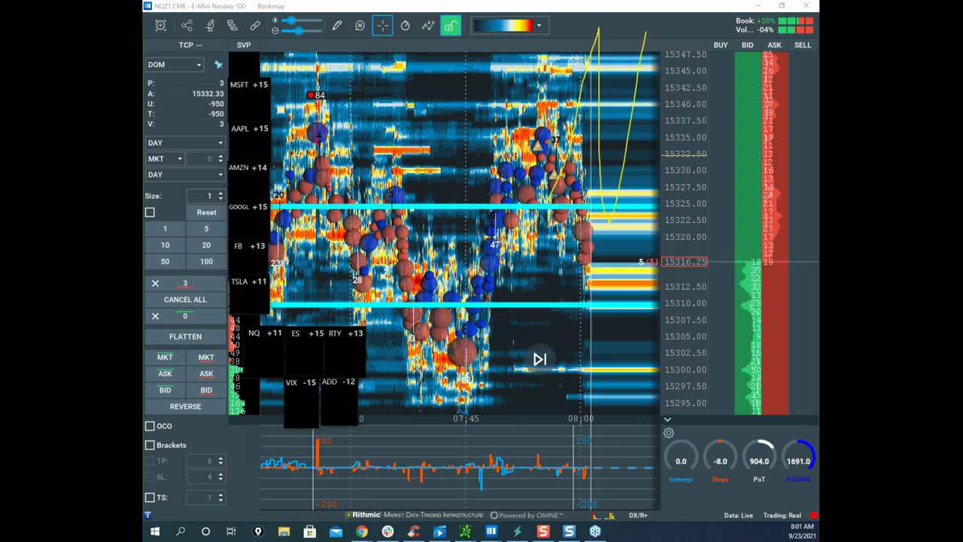
{"action": "key", "text": "Escape"}
Step: Sketch a Nasdaq-100 path from the latest swing high down to about 15305, below the lower cyan line, and clear the marks
{"action": "scroll", "coordinate": [675, 145], "scroll_direction": "down", "scroll_amount": 3}
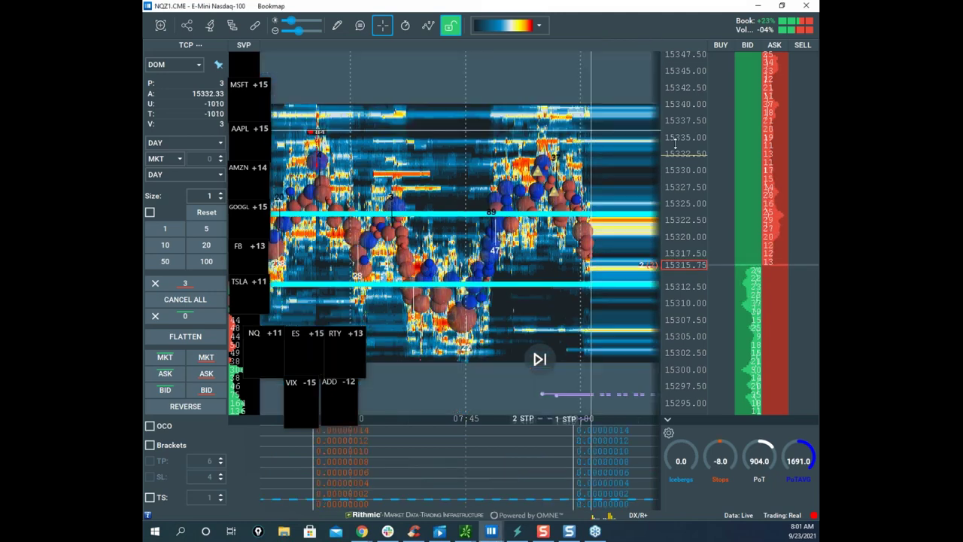
{"action": "left_click_drag", "start_coordinate": [640, 171], "coordinate": [598, 128]}
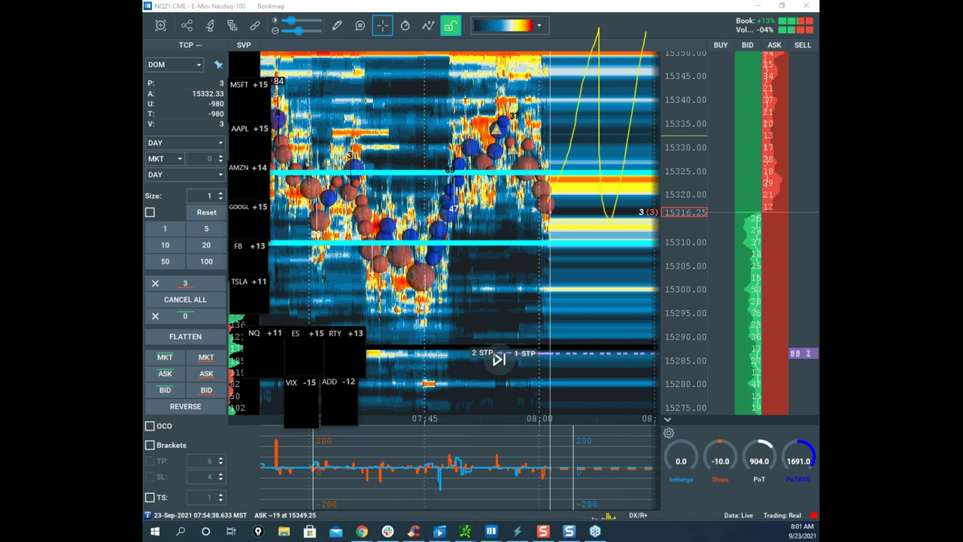
{"action": "left_click_drag", "start_coordinate": [500, 112], "coordinate": [617, 265]}
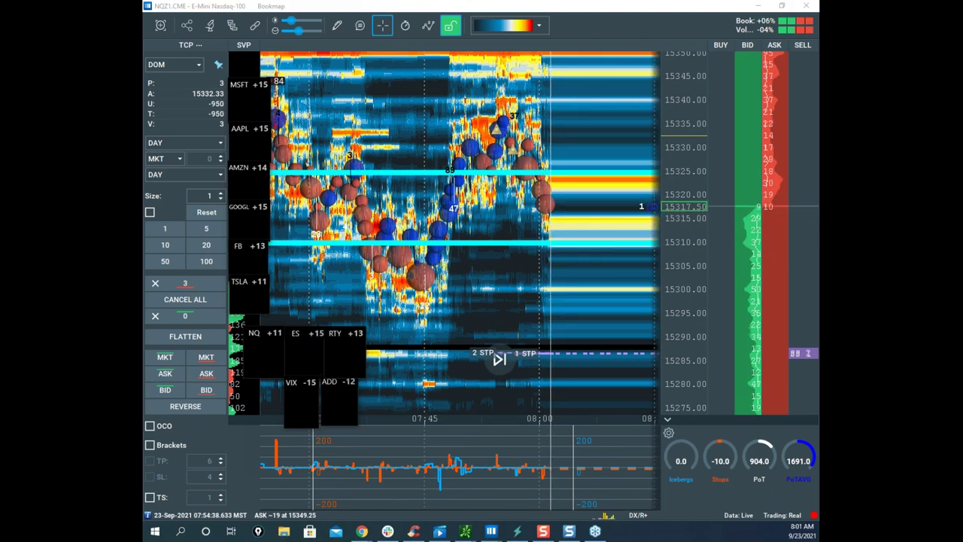
{"action": "scroll", "coordinate": [671, 145], "scroll_direction": "down", "scroll_amount": 2}
{"action": "left_click", "coordinate": [570, 12]}
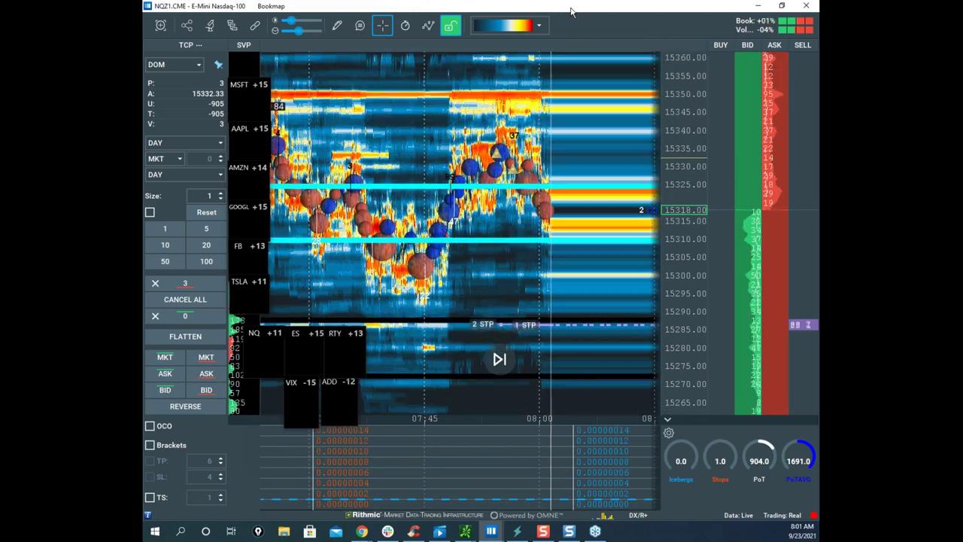
Step: Replace the Nasdaq-100 chart with the maximized multi-instrument Bookmap window and show the ZWZ1 wheat futures chart
{"action": "left_click_drag", "start_coordinate": [570, 11], "coordinate": [571, 0]}
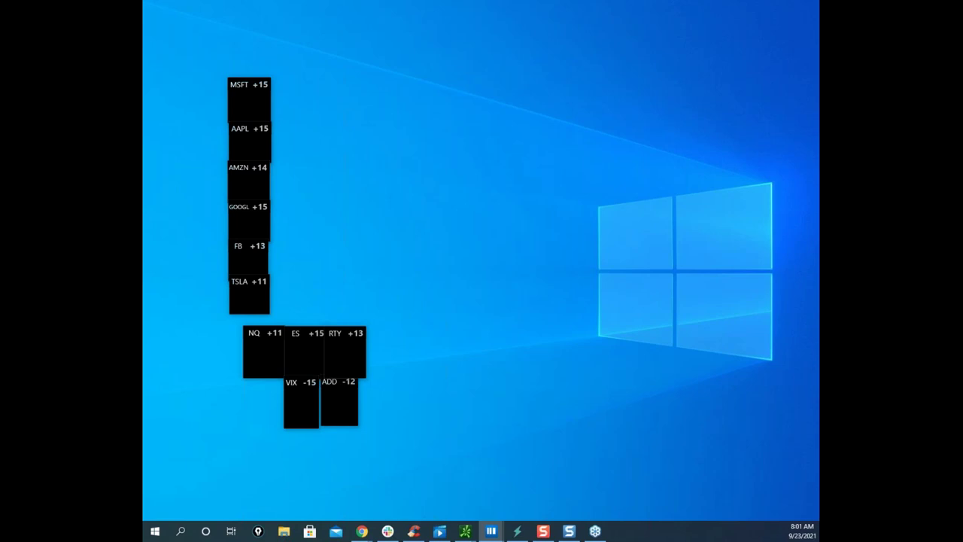
{"action": "left_click_drag", "start_coordinate": [607, 0], "coordinate": [599, 10]}
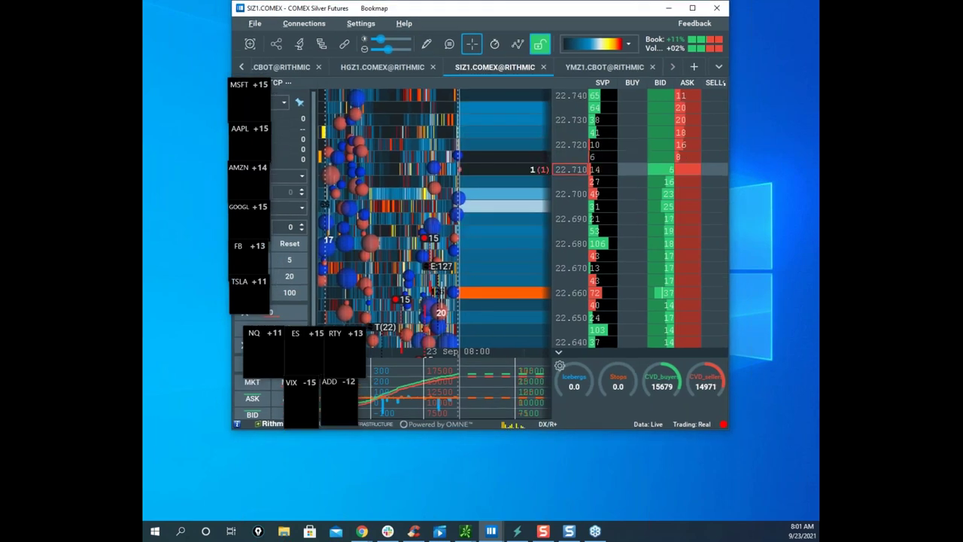
{"action": "left_click_drag", "start_coordinate": [580, 12], "coordinate": [591, 46]}
{"action": "left_click", "coordinate": [700, 44]}
{"action": "left_click", "coordinate": [254, 62]}
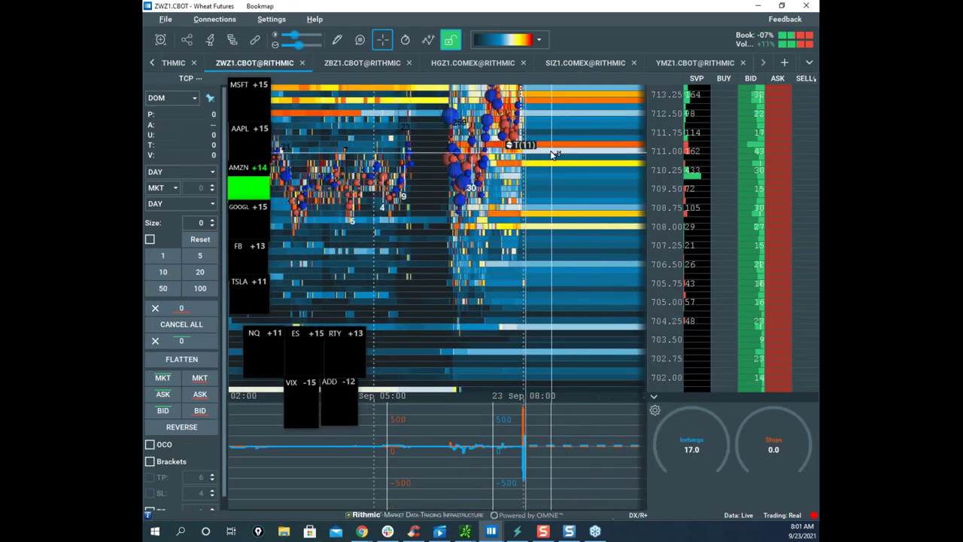
Step: Examine the latest wheat price move and its stop and iceberg markers leading up to 08:00
{"action": "left_click_drag", "start_coordinate": [428, 167], "coordinate": [480, 221]}
{"action": "left_click_drag", "start_coordinate": [556, 190], "coordinate": [531, 214]}
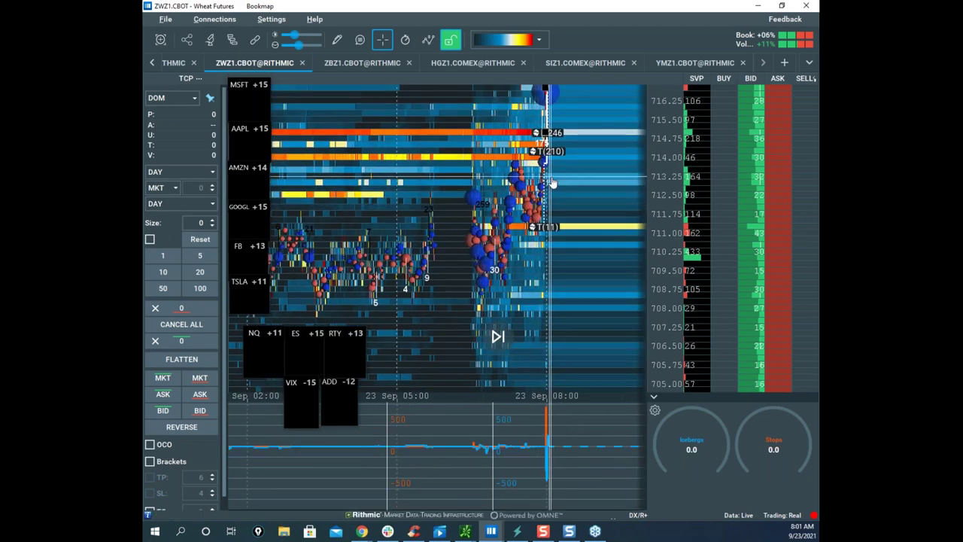
{"action": "scroll", "coordinate": [578, 187], "scroll_direction": "up", "scroll_amount": 3}
{"action": "left_click_drag", "start_coordinate": [581, 167], "coordinate": [510, 225]}
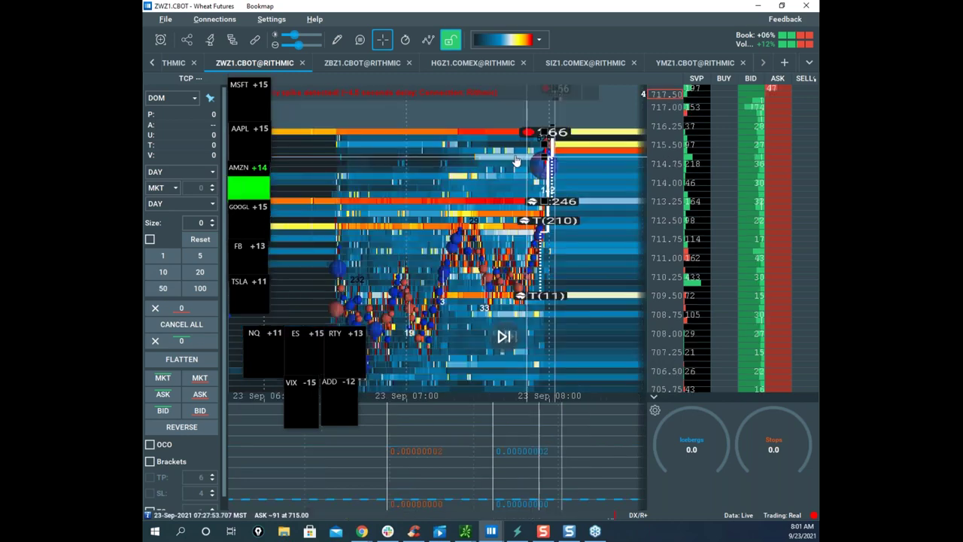
{"action": "scroll", "coordinate": [587, 173], "scroll_direction": "up", "scroll_amount": 4}
{"action": "scroll", "coordinate": [583, 181], "scroll_direction": "up", "scroll_amount": 4}
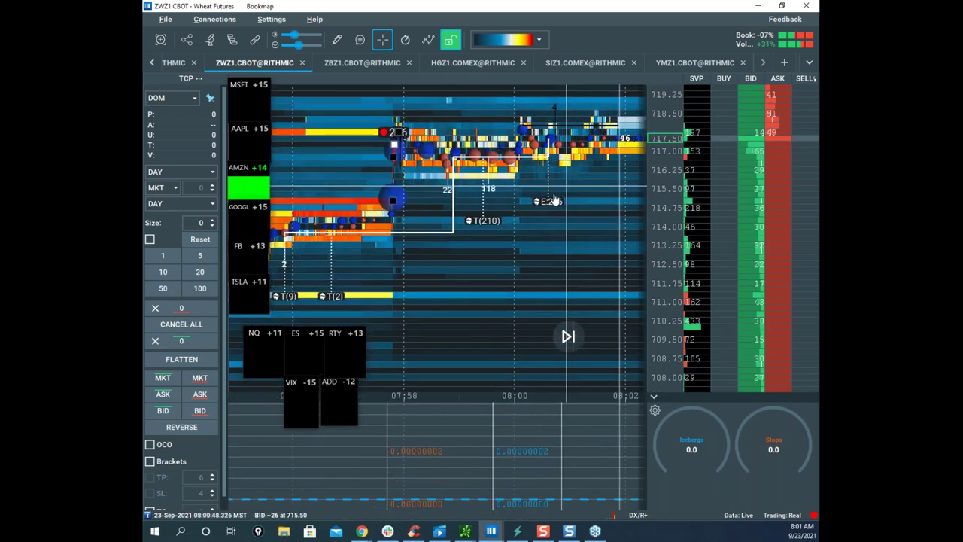
Step: Inspect the wheat stop run marked 266 around 07:57:50 together with the stops line in the indicator pane
{"action": "left_click_drag", "start_coordinate": [535, 203], "coordinate": [565, 261]}
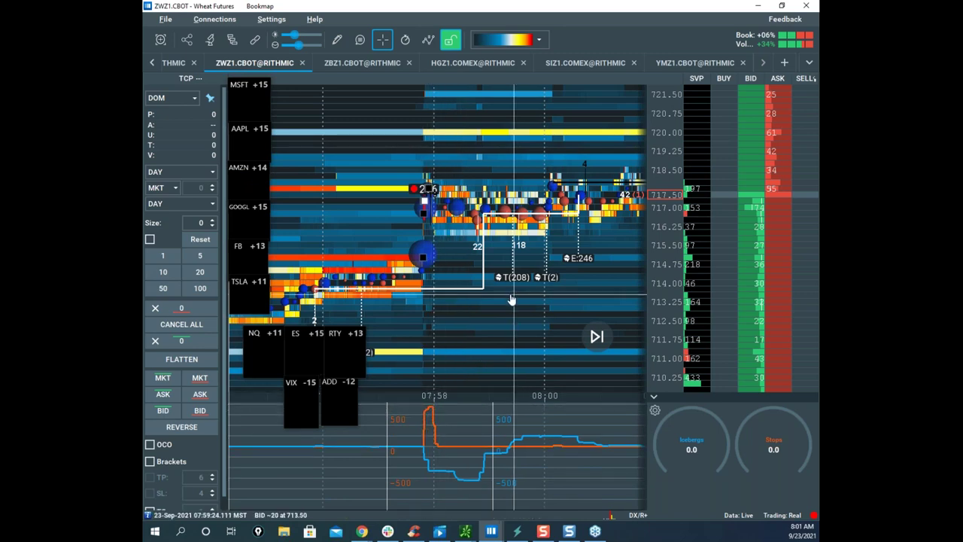
{"action": "scroll", "coordinate": [510, 299], "scroll_direction": "up", "scroll_amount": 3}
{"action": "left_click_drag", "start_coordinate": [375, 262], "coordinate": [534, 288]}
{"action": "scroll", "coordinate": [507, 260], "scroll_direction": "up", "scroll_amount": 5}
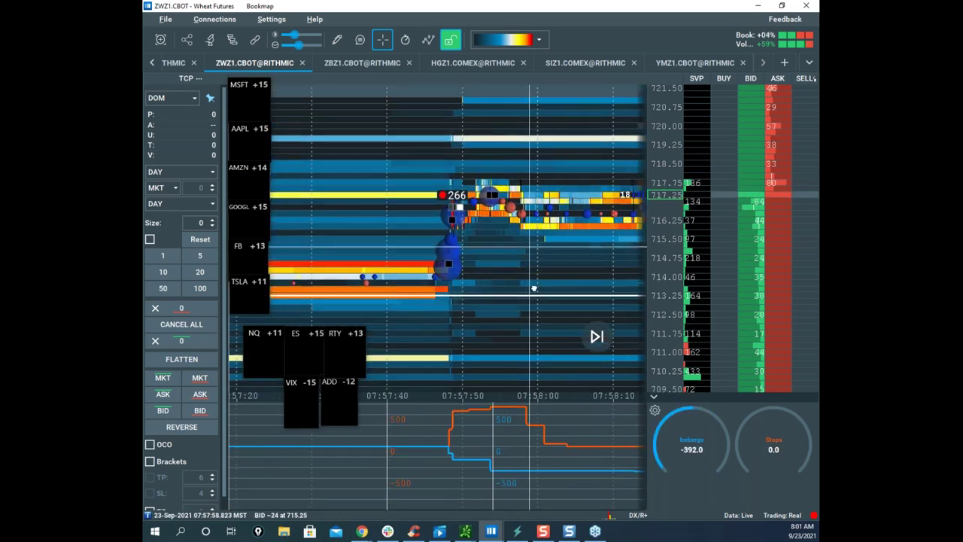
{"action": "scroll", "coordinate": [665, 228], "scroll_direction": "up", "scroll_amount": 2}
{"action": "scroll", "coordinate": [527, 258], "scroll_direction": "up", "scroll_amount": 3}
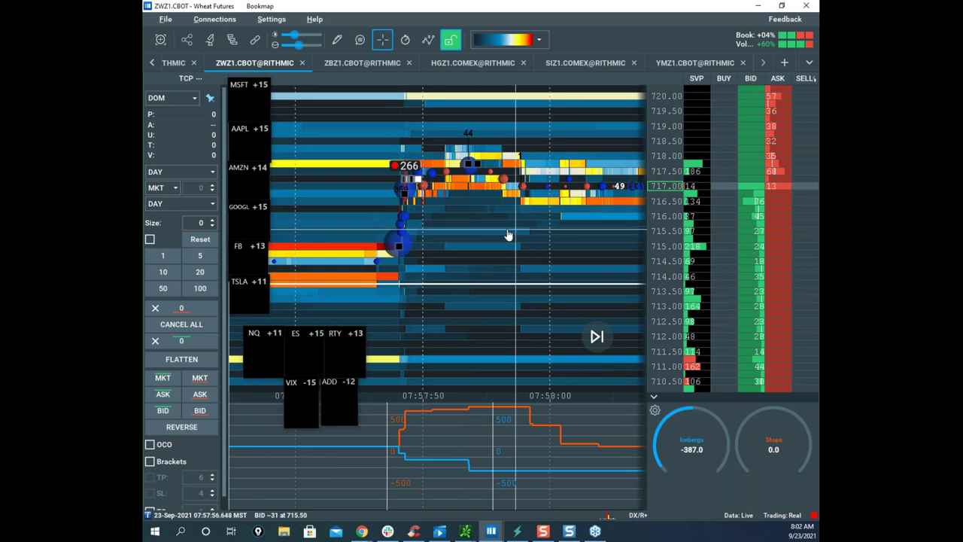
{"action": "scroll", "coordinate": [514, 271], "scroll_direction": "down", "scroll_amount": 3}
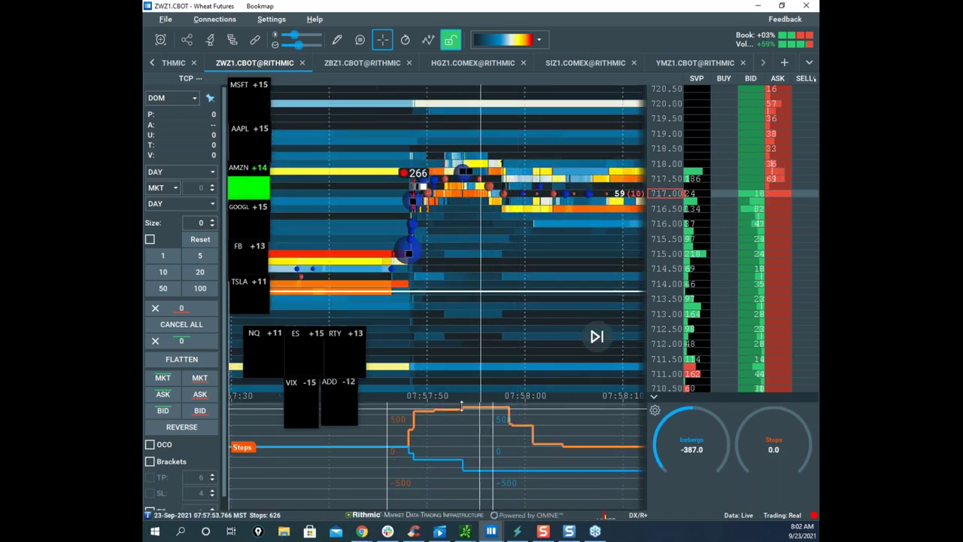
Step: Circle the orange stops line and the blue icebergs line under the wheat chart around 07:57:50, and clear the marks
{"action": "scroll", "coordinate": [431, 257], "scroll_direction": "up", "scroll_amount": 3}
{"action": "scroll", "coordinate": [432, 259], "scroll_direction": "up", "scroll_amount": 3}
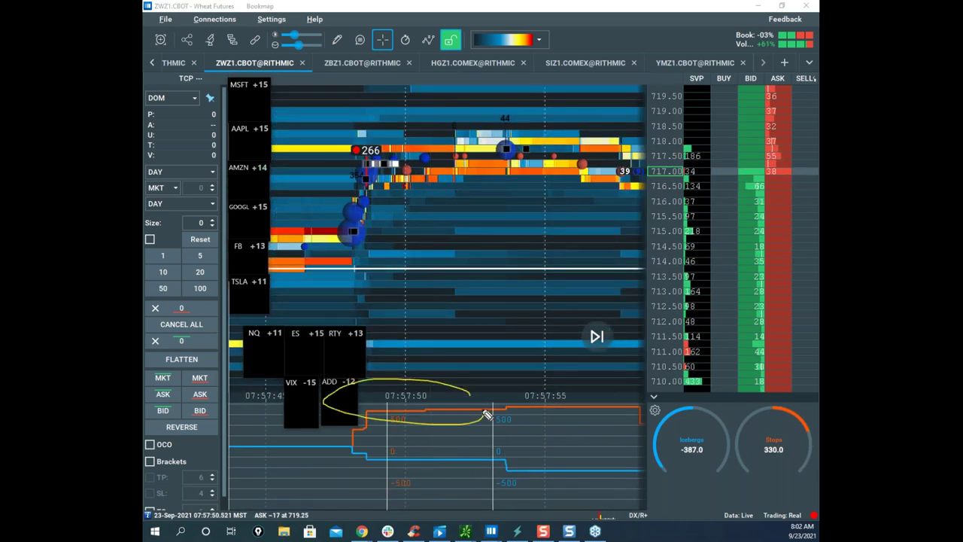
{"action": "left_click_drag", "start_coordinate": [530, 458], "coordinate": [363, 453]}
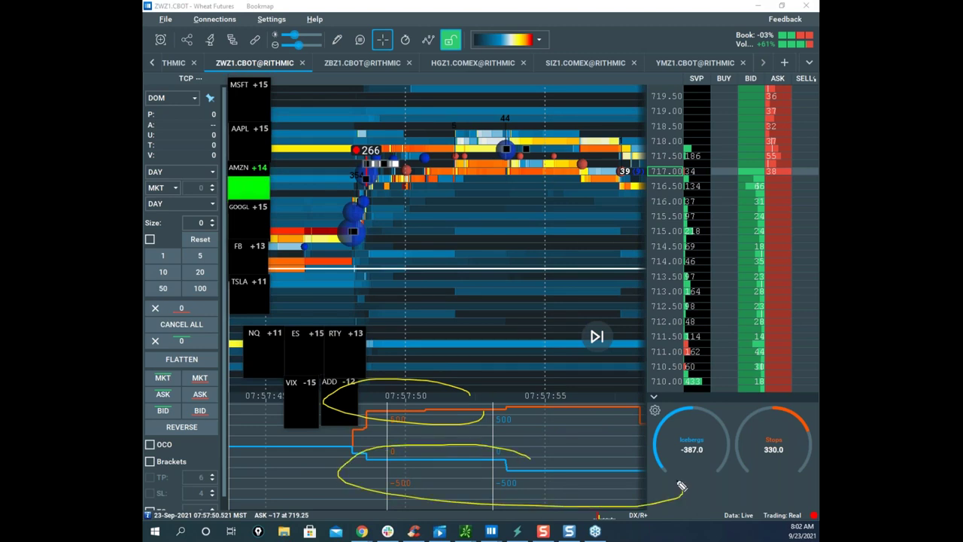
{"action": "key", "text": "Escape"}
Step: Draw a horizontal line at about 714.50 on the wheat chart, just below the first stop bubbles at 07:57:48
{"action": "scroll", "coordinate": [506, 219], "scroll_direction": "down", "scroll_amount": 1}
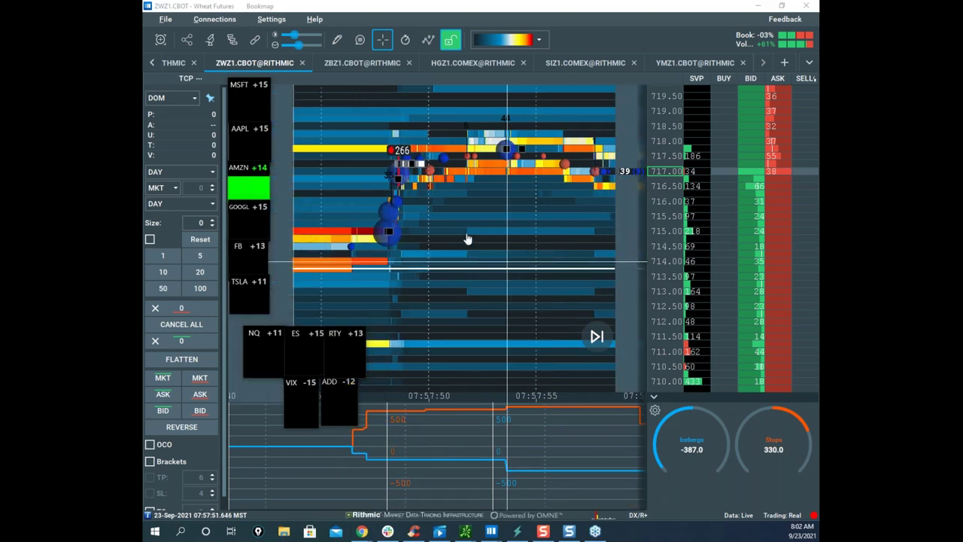
{"action": "left_click_drag", "start_coordinate": [455, 237], "coordinate": [482, 234]}
{"action": "scroll", "coordinate": [480, 232], "scroll_direction": "up", "scroll_amount": 3}
{"action": "scroll", "coordinate": [448, 229], "scroll_direction": "up", "scroll_amount": 3}
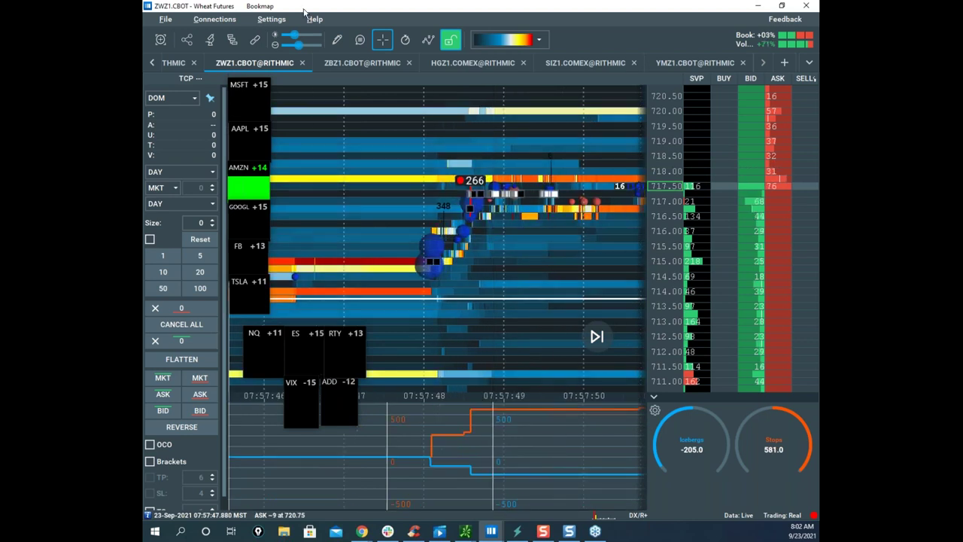
{"action": "left_click", "coordinate": [337, 39]}
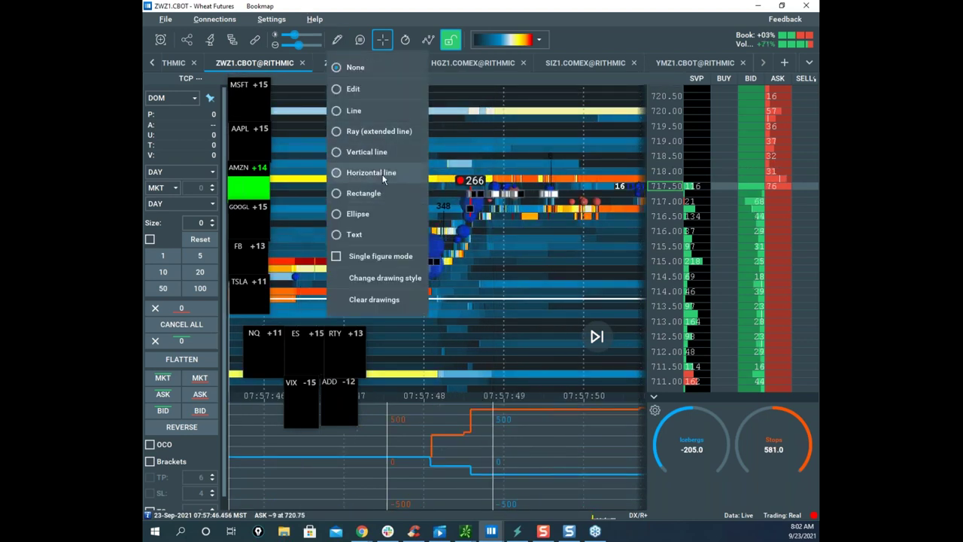
{"action": "left_click", "coordinate": [383, 173]}
{"action": "left_click", "coordinate": [444, 279]}
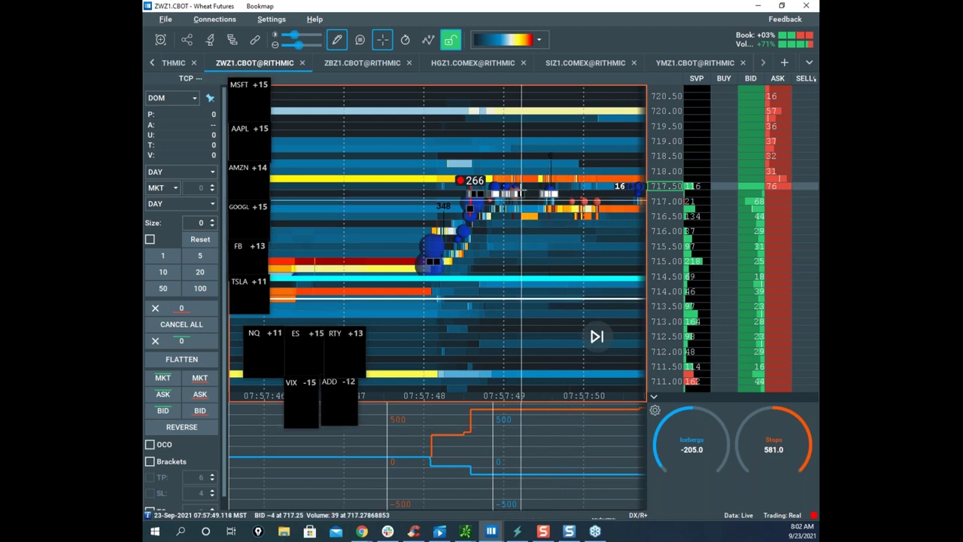
Step: Draw a second horizontal line at about 717.75 on the wheat chart, level with the 266 stop marker
{"action": "scroll", "coordinate": [490, 171], "scroll_direction": "up", "scroll_amount": 2}
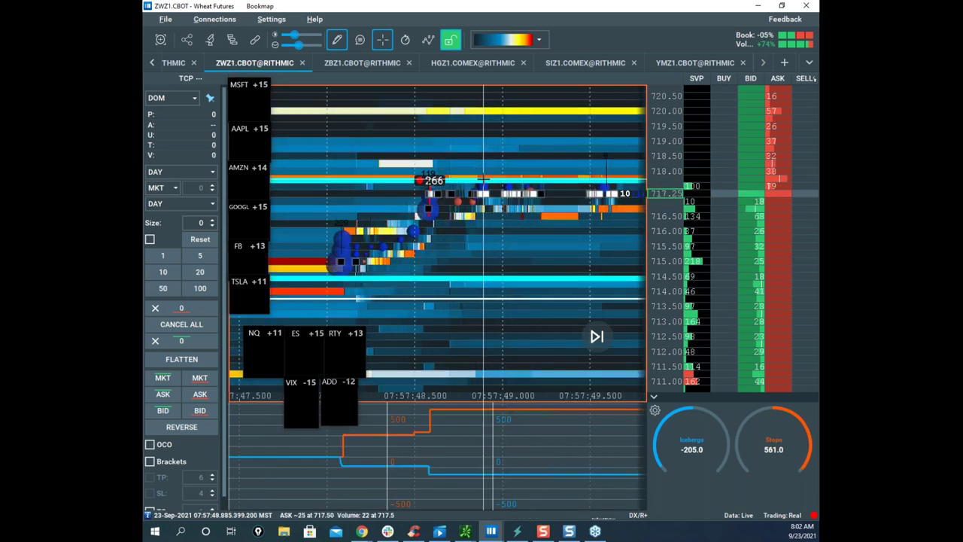
{"action": "left_click", "coordinate": [340, 40]}
{"action": "left_click", "coordinate": [368, 88]}
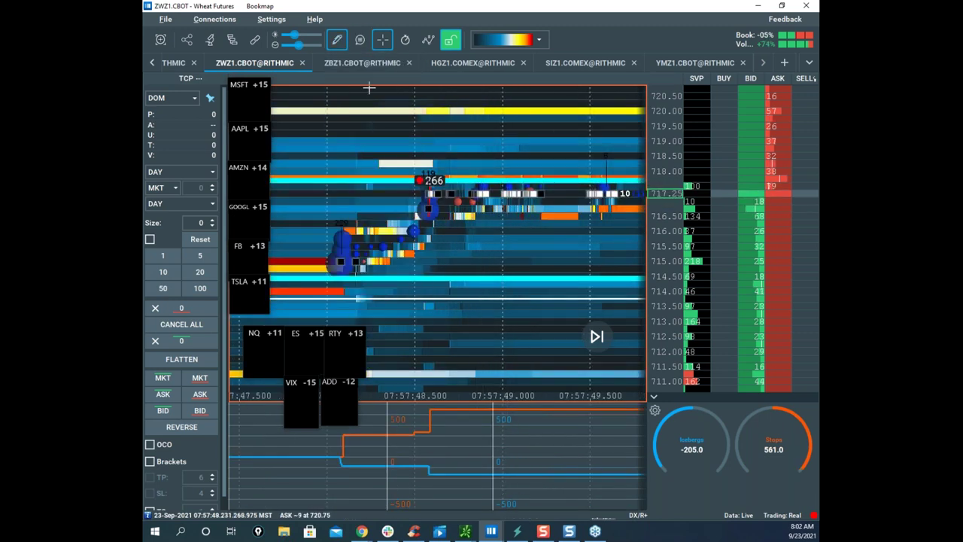
Step: Recolor the upper horizontal line at about 717.75 black
{"action": "right_click", "coordinate": [501, 183]}
{"action": "left_click", "coordinate": [513, 195]}
{"action": "left_click", "coordinate": [492, 237]}
{"action": "left_click", "coordinate": [376, 238]}
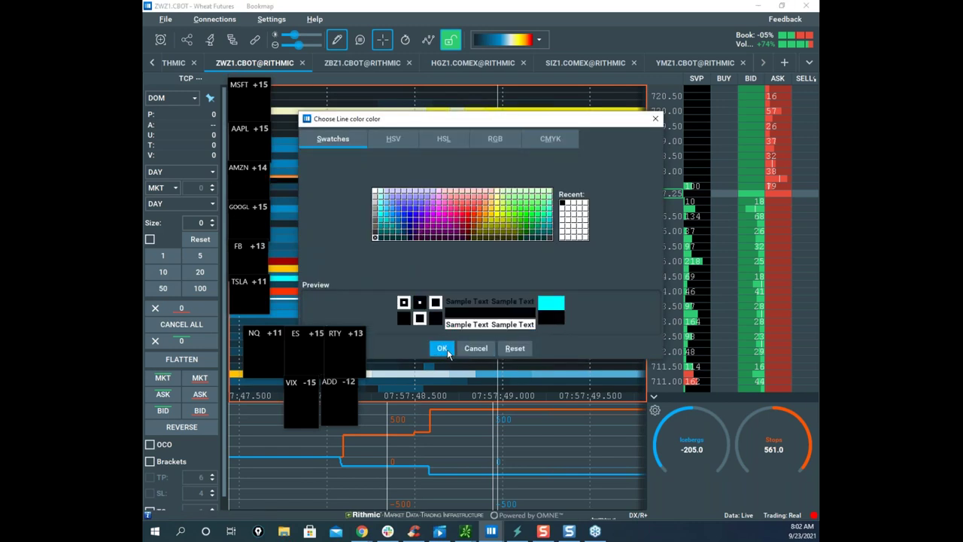
{"action": "left_click", "coordinate": [441, 347]}
{"action": "left_click", "coordinate": [515, 307]}
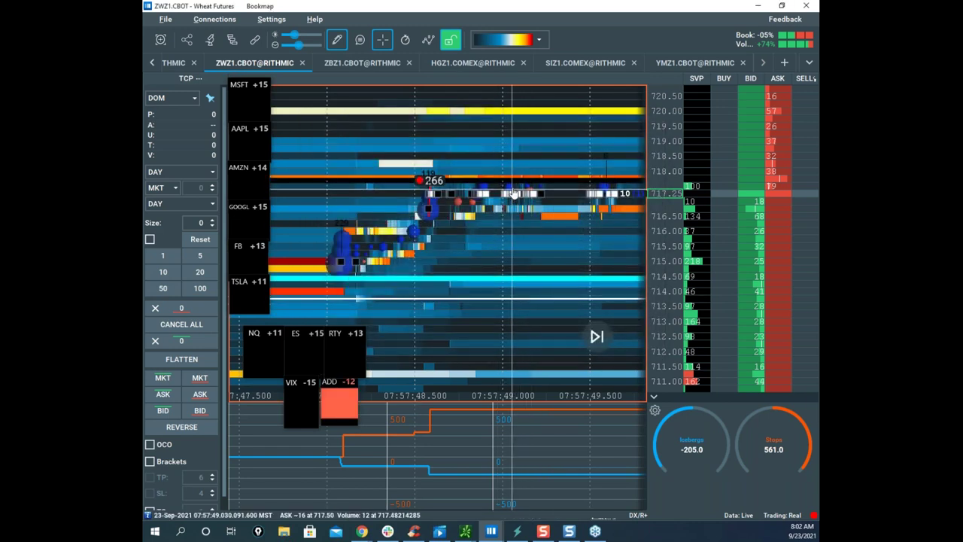
Step: Set the color of the upper horizontal line at about 717.75 to blue (0, 51, 204)
{"action": "right_click", "coordinate": [515, 182]}
{"action": "left_click", "coordinate": [527, 194]}
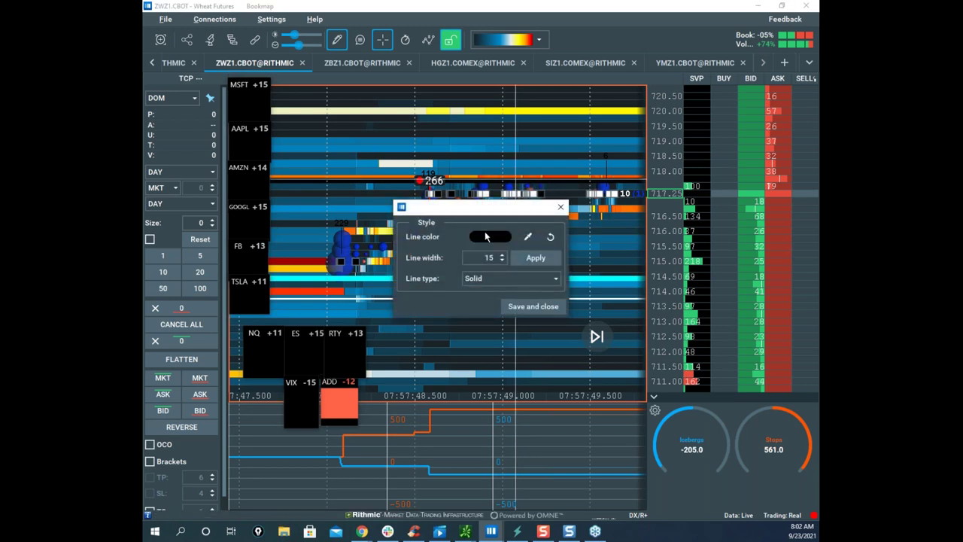
{"action": "left_click", "coordinate": [485, 235]}
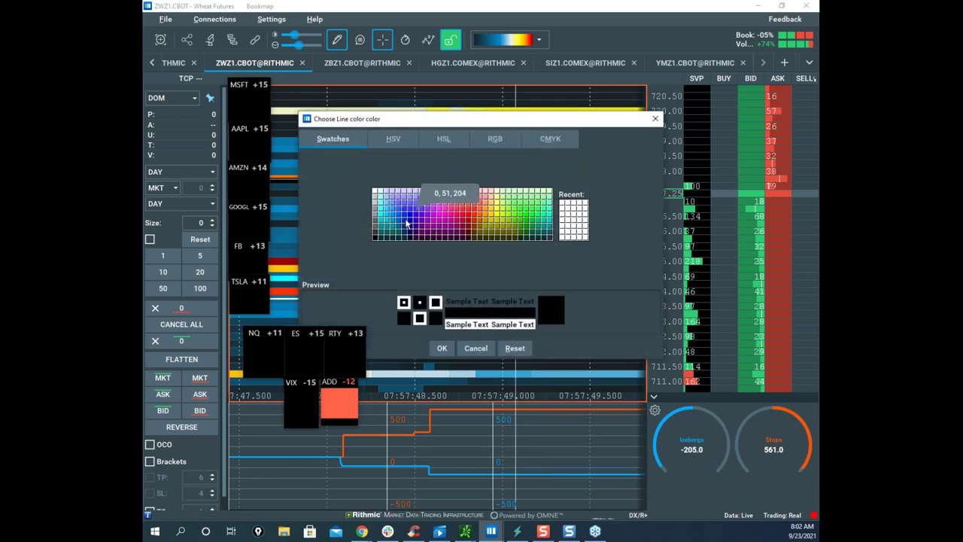
{"action": "left_click", "coordinate": [407, 223]}
{"action": "left_click", "coordinate": [441, 348]}
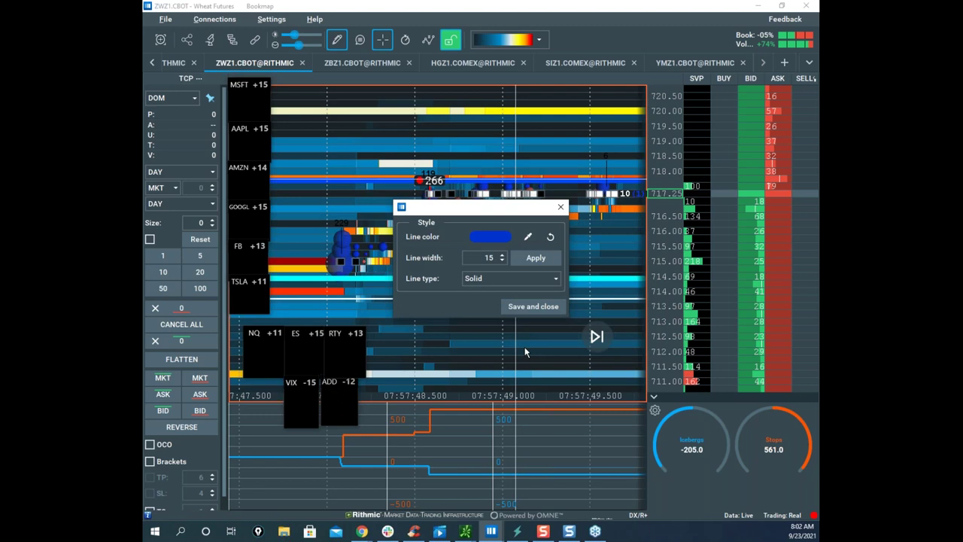
{"action": "left_click", "coordinate": [533, 307]}
Step: Recolor the lower horizontal line at about 714.50 the same blue and leave drawing mode
{"action": "left_click", "coordinate": [538, 278]}
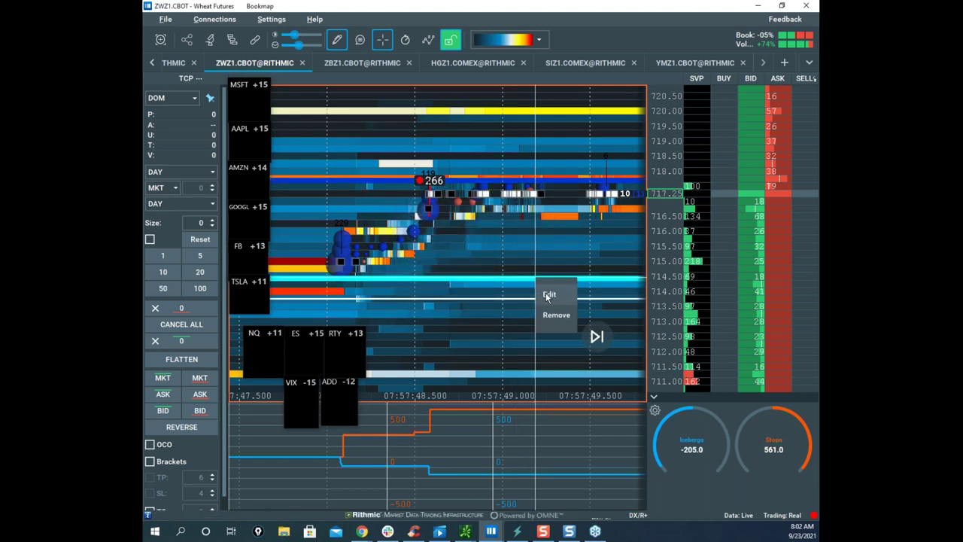
{"action": "left_click", "coordinate": [547, 292]}
{"action": "left_click", "coordinate": [493, 238]}
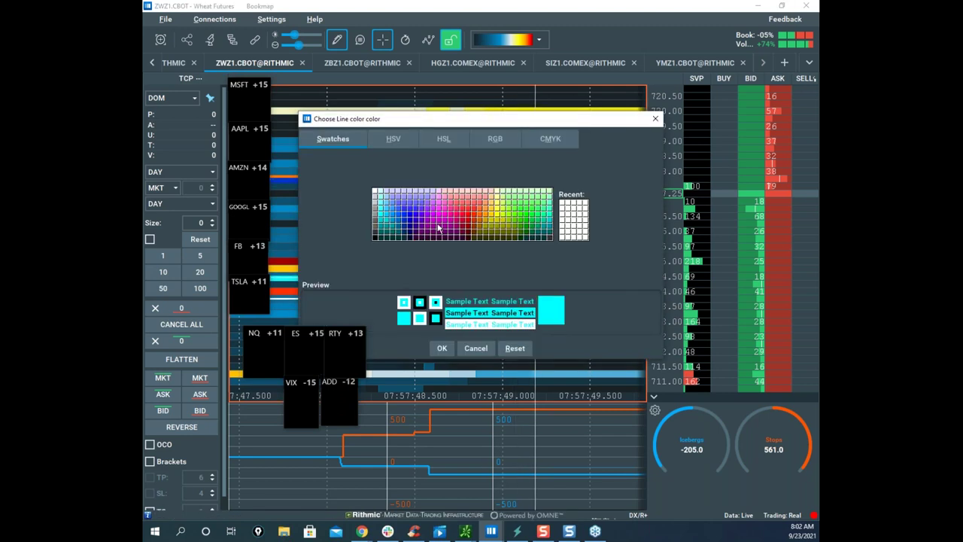
{"action": "left_click", "coordinate": [405, 223]}
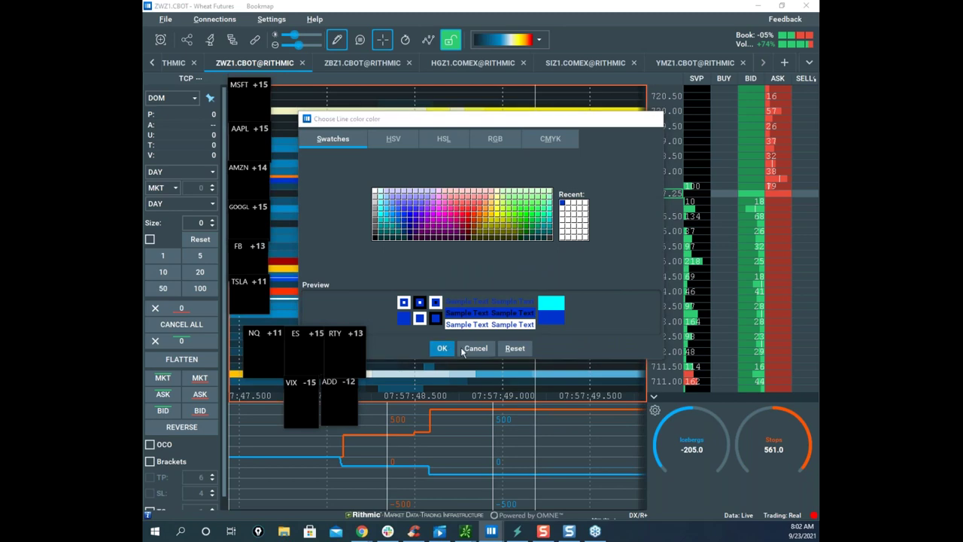
{"action": "left_click", "coordinate": [441, 347]}
{"action": "left_click", "coordinate": [534, 305]}
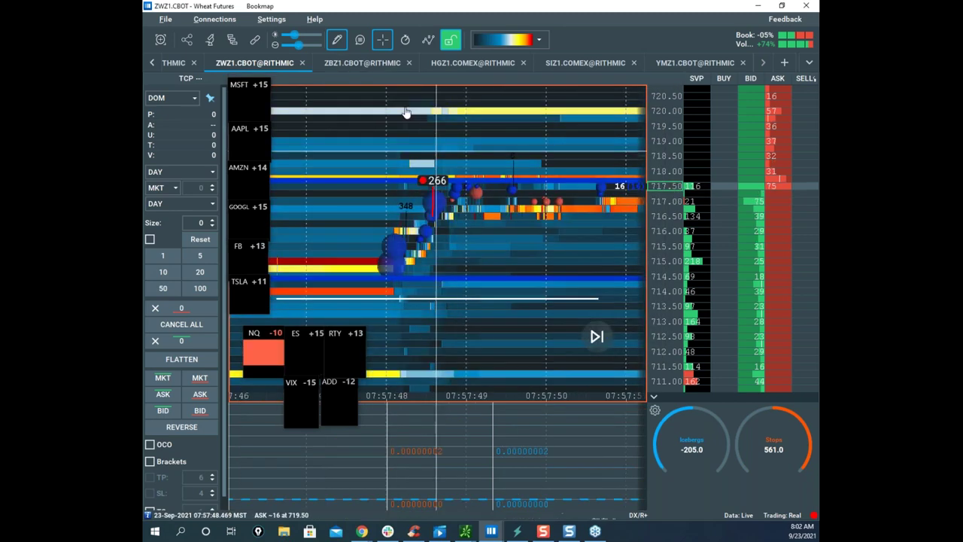
{"action": "left_click", "coordinate": [337, 39]}
{"action": "left_click", "coordinate": [364, 68]}
Step: Examine the wheat price action after the 266 stop run through about 08:03, relative to the two blue lines and nearby liquidity
{"action": "scroll", "coordinate": [479, 136], "scroll_direction": "down", "scroll_amount": 3}
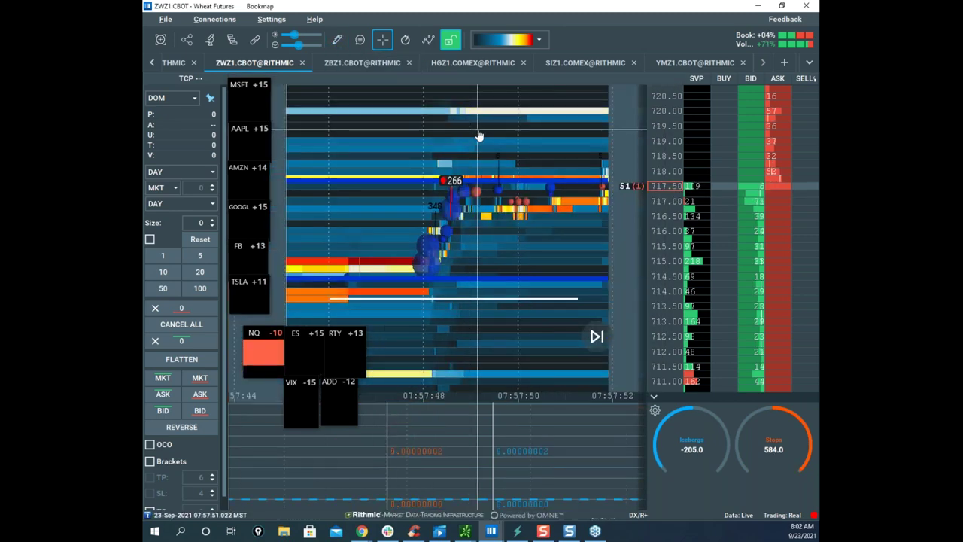
{"action": "left_click_drag", "start_coordinate": [560, 159], "coordinate": [447, 142]}
{"action": "scroll", "coordinate": [498, 148], "scroll_direction": "down", "scroll_amount": 3}
{"action": "scroll", "coordinate": [447, 142], "scroll_direction": "down", "scroll_amount": 3}
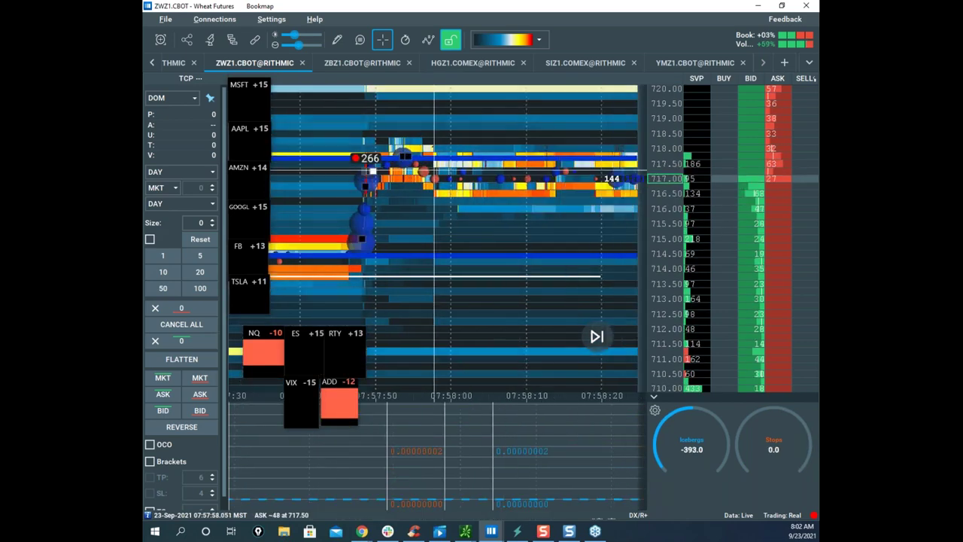
{"action": "scroll", "coordinate": [506, 188], "scroll_direction": "down", "scroll_amount": 5}
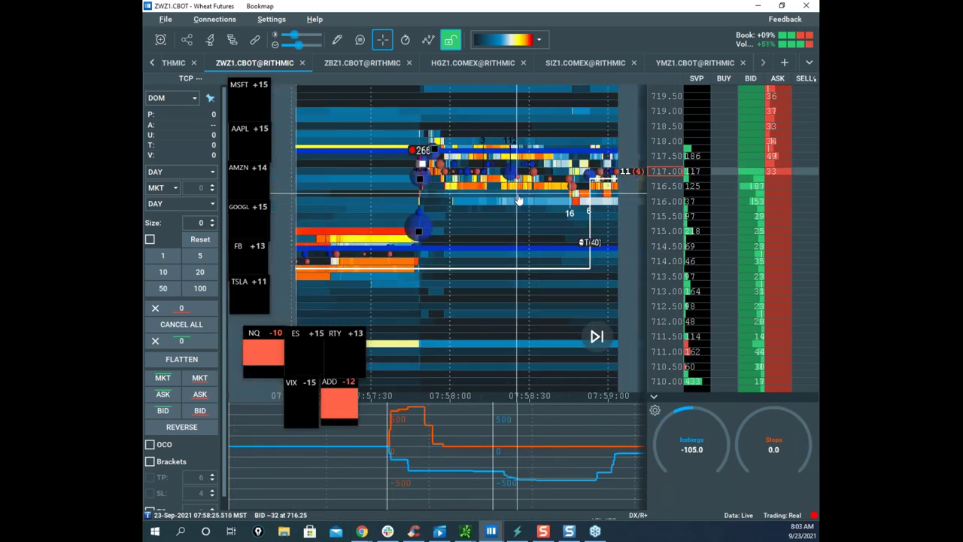
{"action": "scroll", "coordinate": [516, 218], "scroll_direction": "down", "scroll_amount": 5}
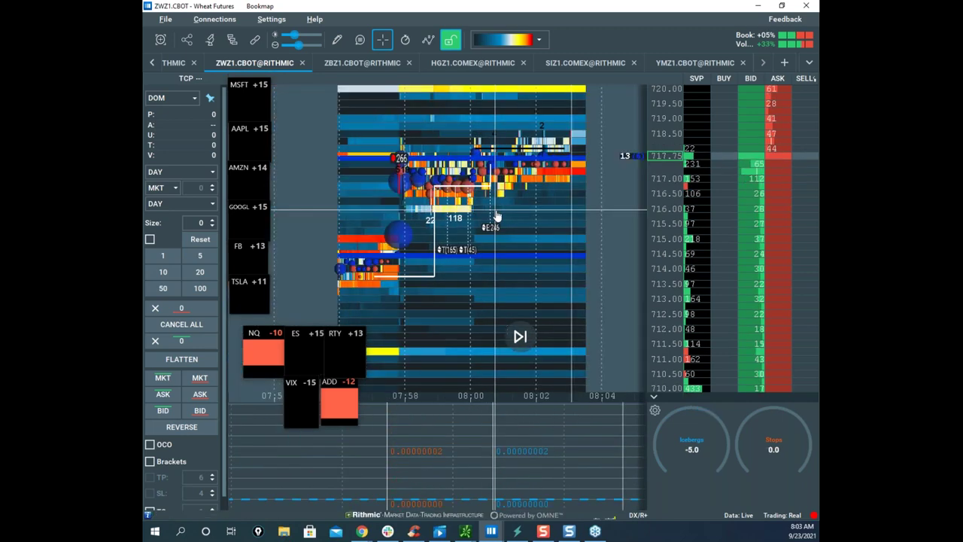
{"action": "scroll", "coordinate": [665, 174], "scroll_direction": "down", "scroll_amount": 1}
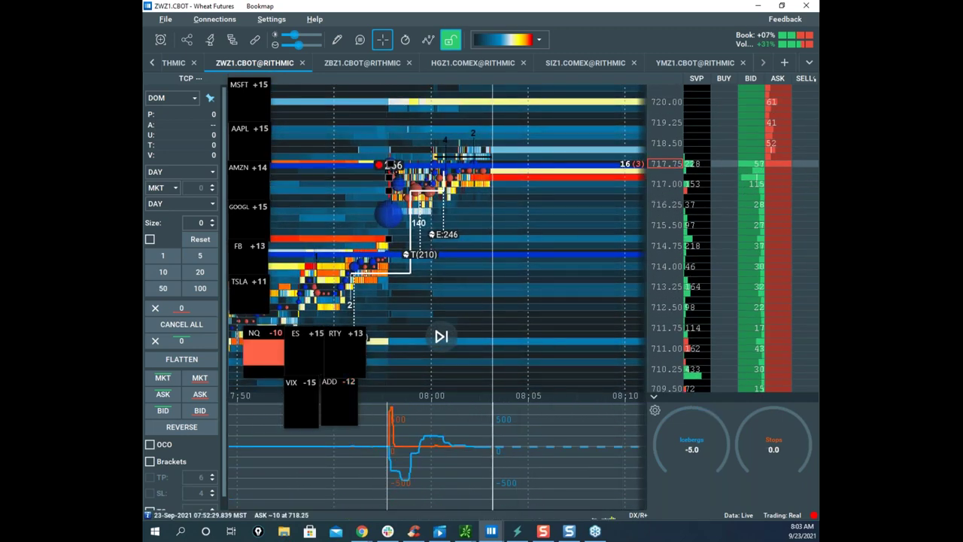
{"action": "scroll", "coordinate": [539, 243], "scroll_direction": "down", "scroll_amount": 1}
{"action": "left_click_drag", "start_coordinate": [583, 223], "coordinate": [532, 244]}
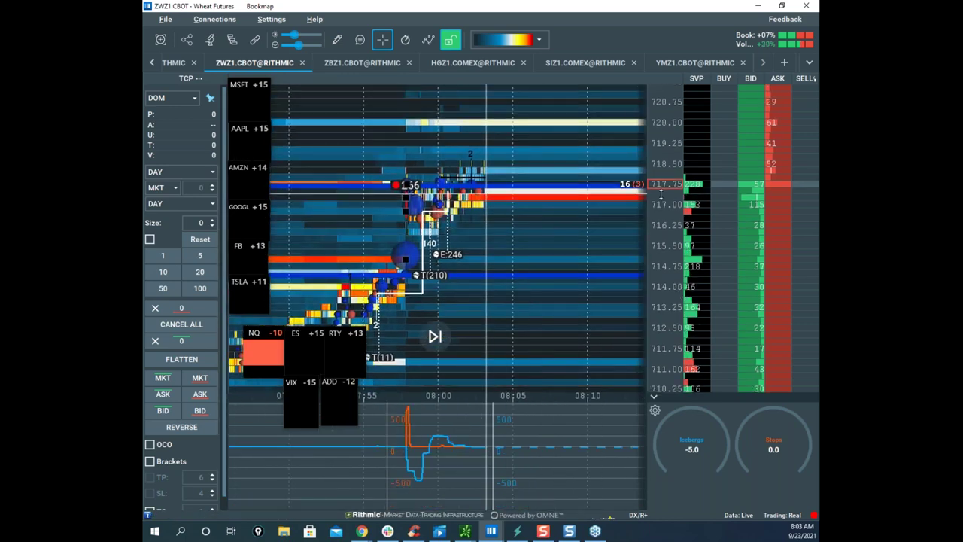
{"action": "scroll", "coordinate": [656, 219], "scroll_direction": "down", "scroll_amount": 1}
{"action": "left_click_drag", "start_coordinate": [621, 222], "coordinate": [581, 211]}
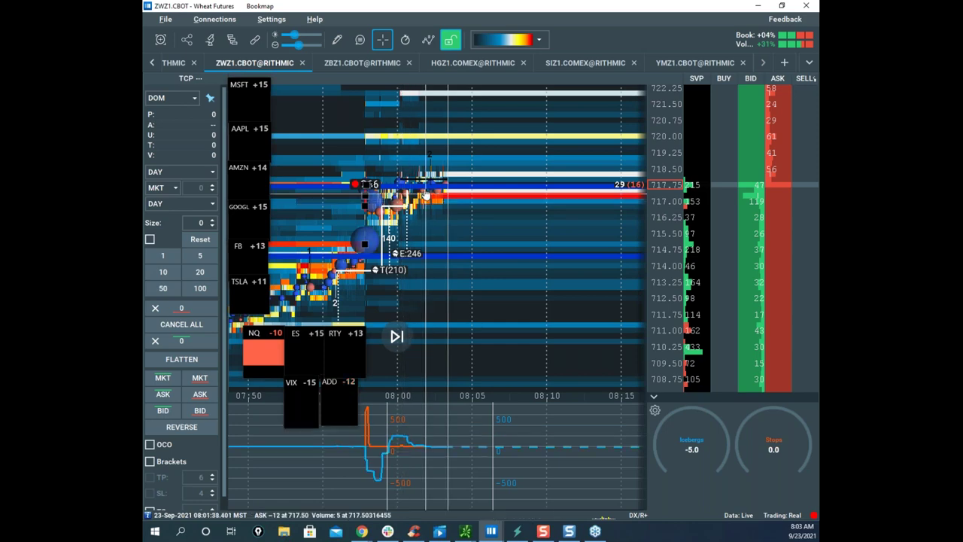
Step: Remove the upper blue line at about 717.75, draw a new horizontal line at about 718.00, and leave drawing mode
{"action": "scroll", "coordinate": [421, 216], "scroll_direction": "up", "scroll_amount": 3}
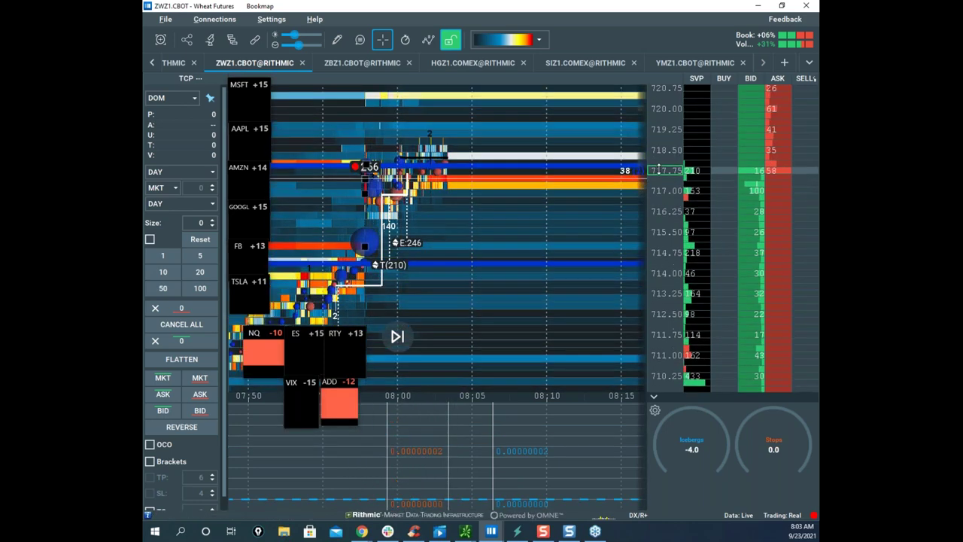
{"action": "left_click_drag", "start_coordinate": [409, 197], "coordinate": [492, 181]}
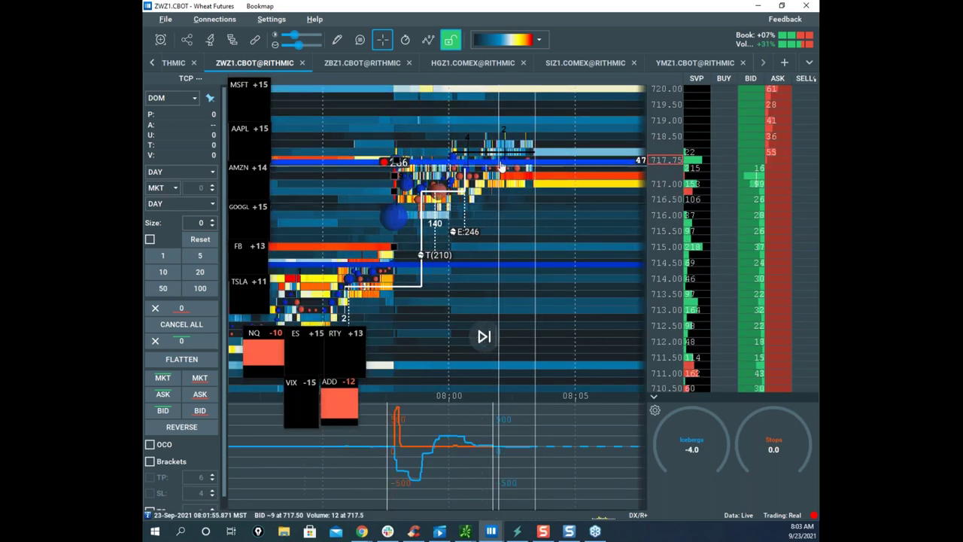
{"action": "right_click", "coordinate": [502, 159]}
{"action": "left_click", "coordinate": [542, 175]}
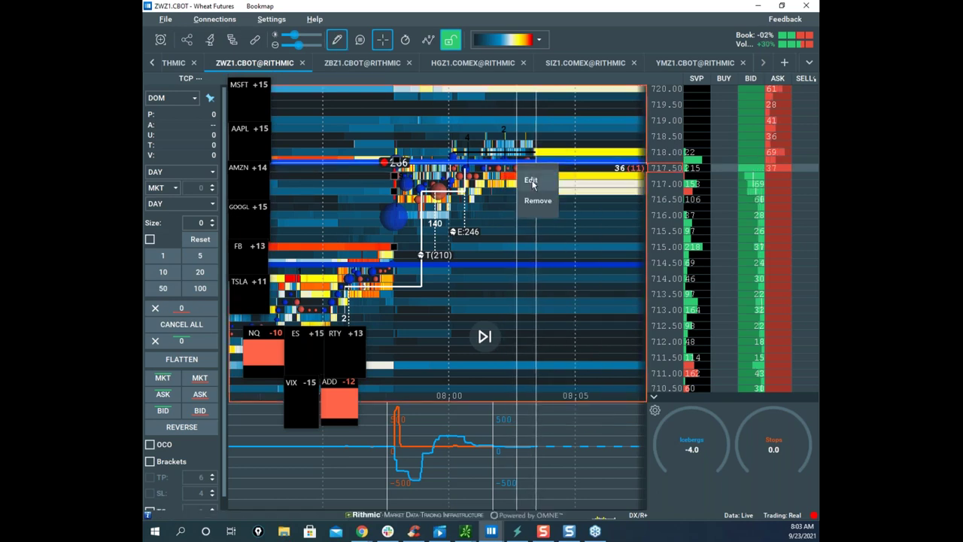
{"action": "left_click", "coordinate": [337, 40]}
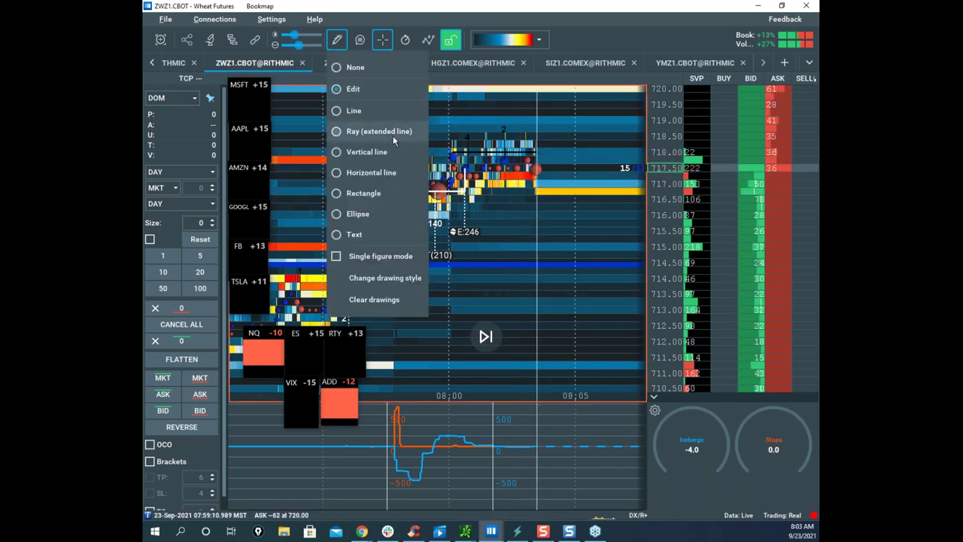
{"action": "left_click", "coordinate": [385, 172]}
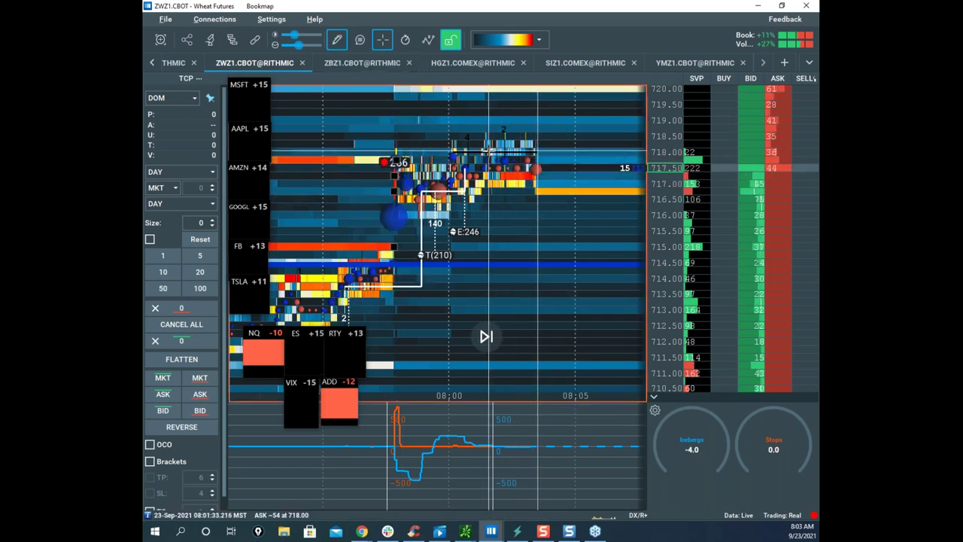
{"action": "left_click", "coordinate": [338, 40]}
{"action": "left_click", "coordinate": [356, 65]}
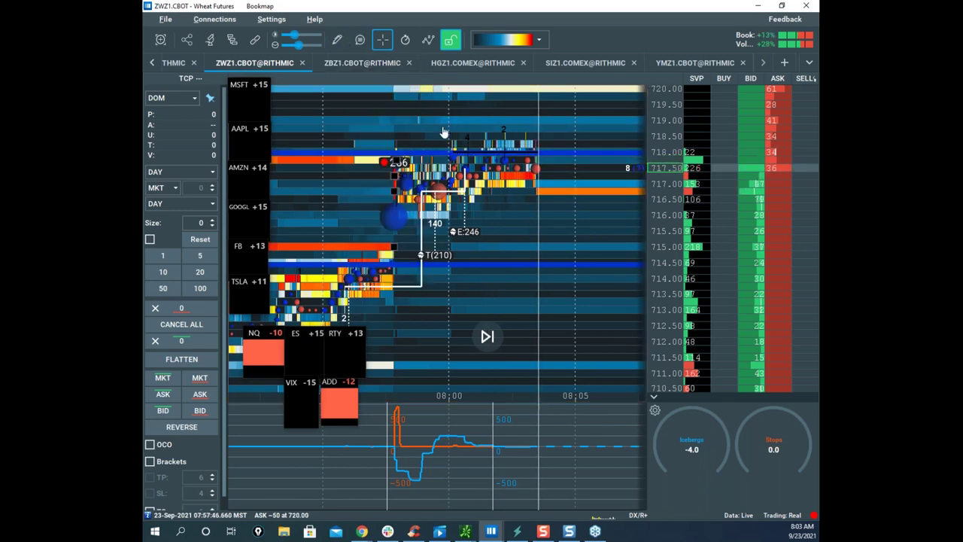
Step: Switch to the hourly wheat futures (/ZW) chart in thinkorswim and bring the recent price range into view
{"action": "scroll", "coordinate": [507, 169], "scroll_direction": "down", "scroll_amount": 3}
{"action": "scroll", "coordinate": [665, 181], "scroll_direction": "down", "scroll_amount": 5}
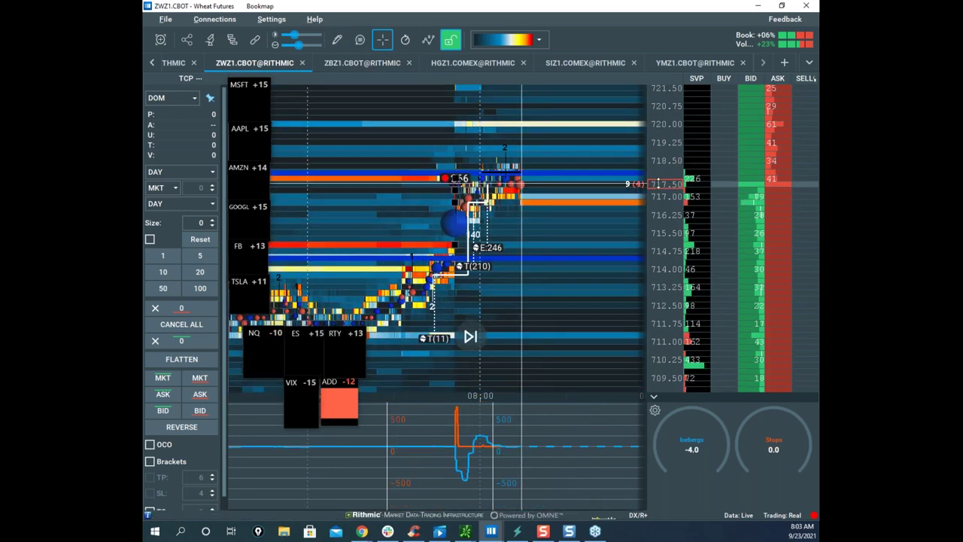
{"action": "left_click_drag", "start_coordinate": [543, 10], "coordinate": [520, 74]}
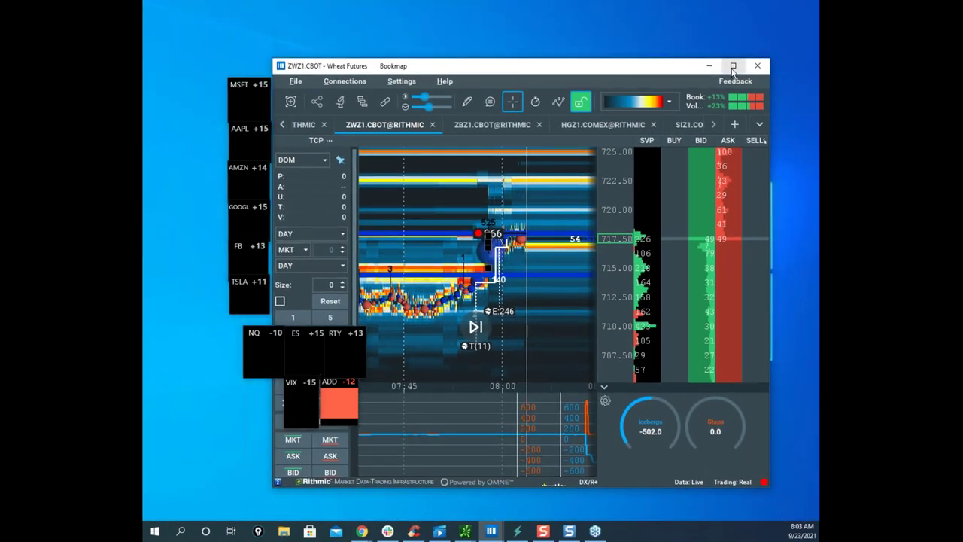
{"action": "left_click", "coordinate": [733, 66]}
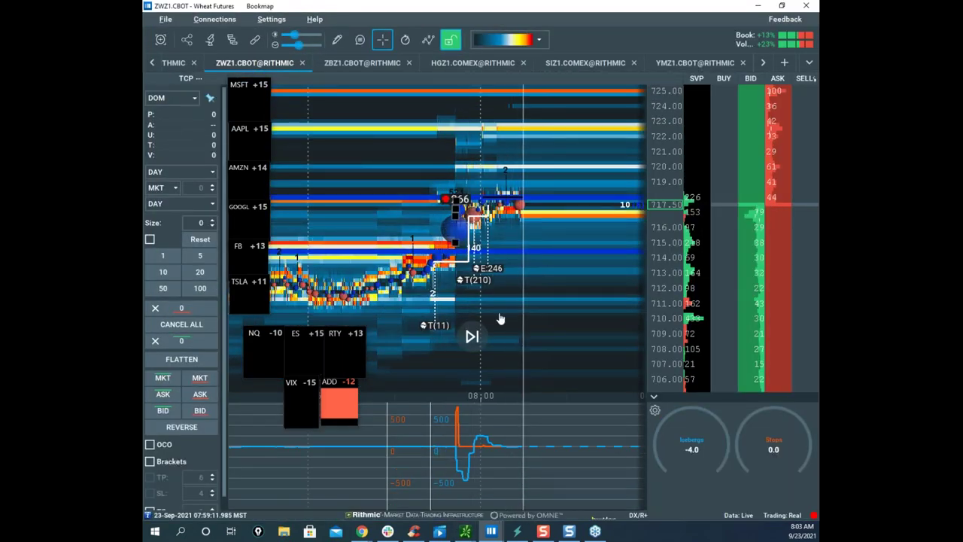
{"action": "left_click_drag", "start_coordinate": [536, 1], "coordinate": [569, 168]}
{"action": "left_click", "coordinate": [592, 157]}
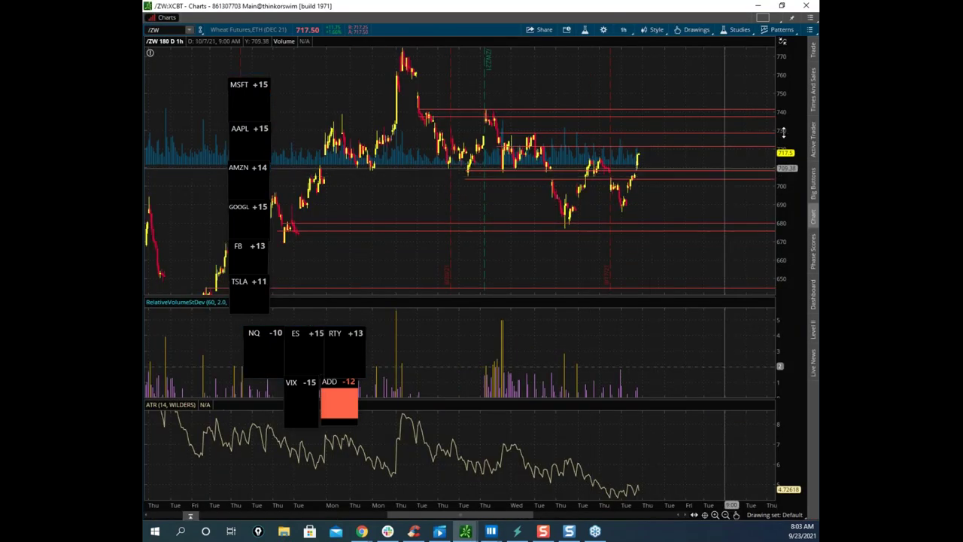
{"action": "scroll", "coordinate": [791, 113], "scroll_direction": "up", "scroll_amount": 2}
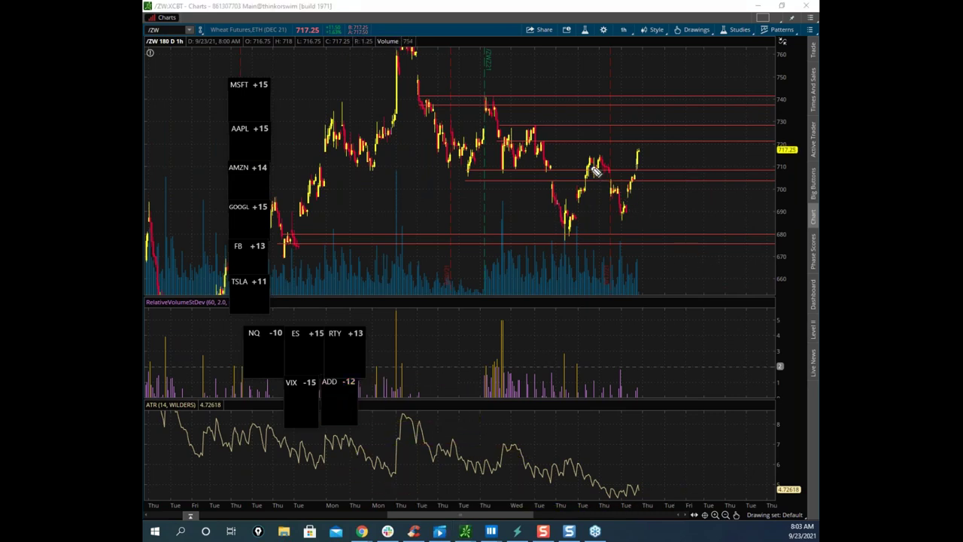
Step: Outline the recent wheat consolidation ranges and the moves out of them on the hourly chart, and clear the marks
{"action": "left_click_drag", "start_coordinate": [587, 158], "coordinate": [608, 158]}
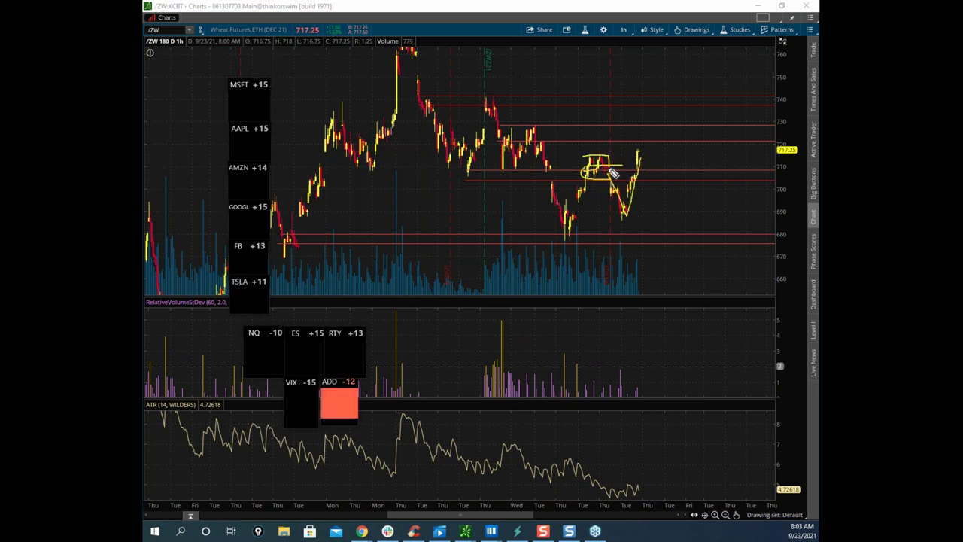
{"action": "left_click_drag", "start_coordinate": [548, 129], "coordinate": [556, 158]}
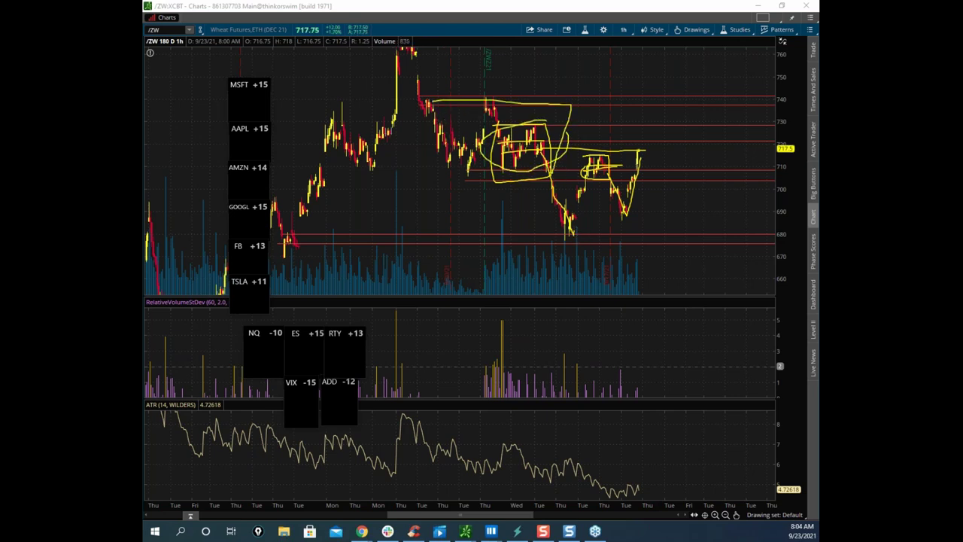
{"action": "key", "text": "Escape"}
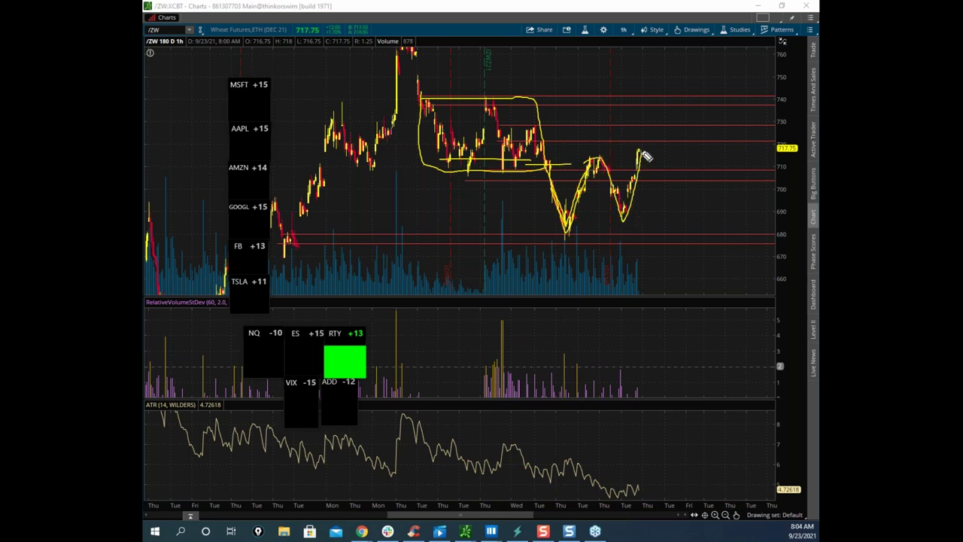
Step: Sketch levels across the boxed 710–740 wheat range and a possible drop to about 680, and clear the marks
{"action": "left_click_drag", "start_coordinate": [494, 138], "coordinate": [580, 143]}
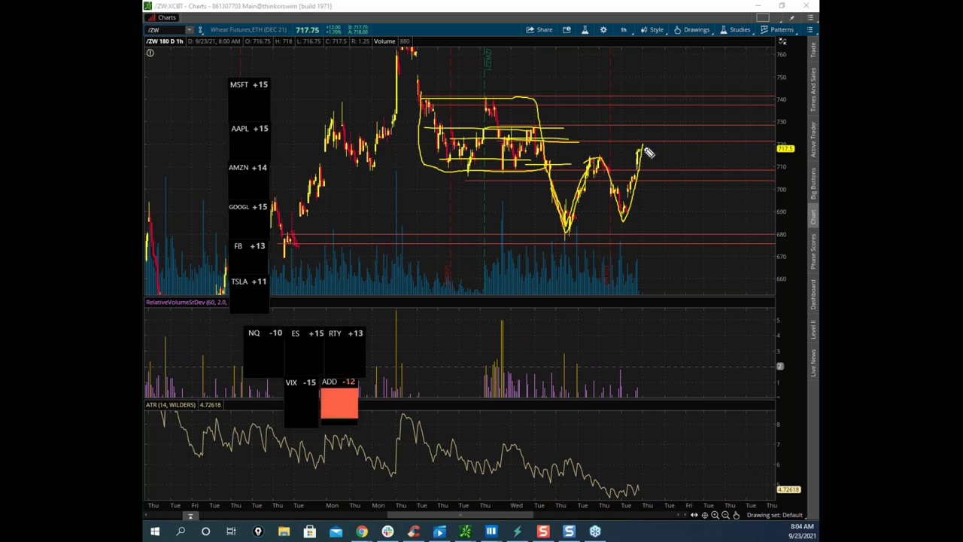
{"action": "left_click_drag", "start_coordinate": [659, 144], "coordinate": [677, 239]}
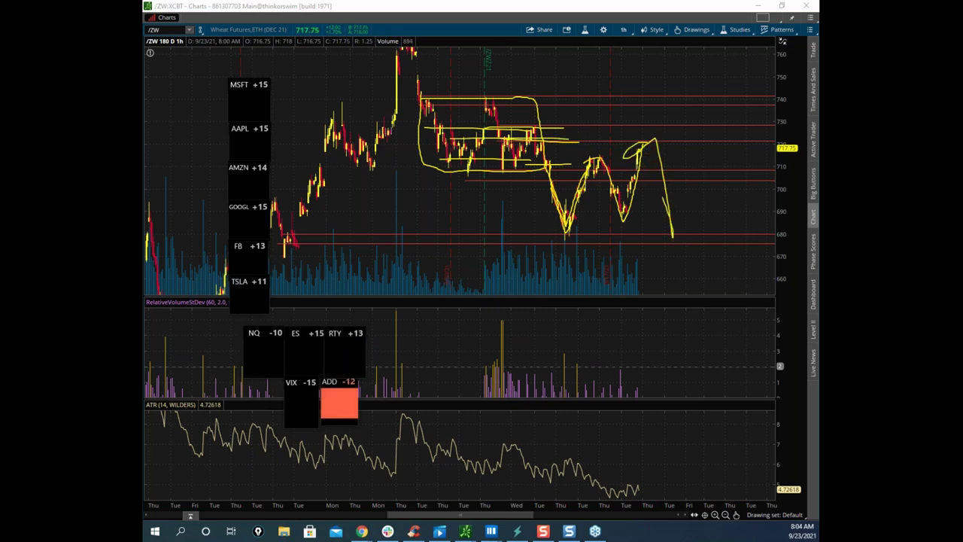
{"action": "key", "text": "Escape"}
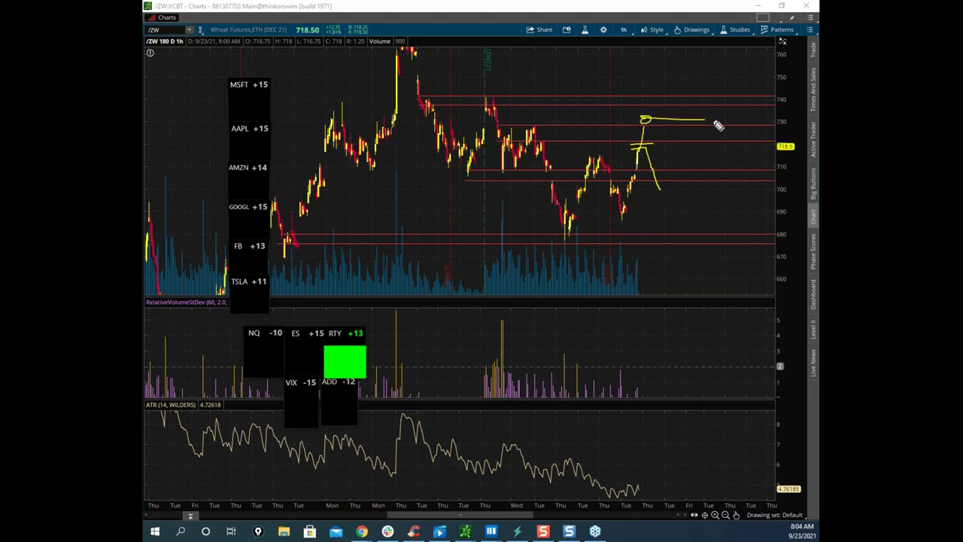
Step: Mark a possible wheat level at about 731, bracket the earlier 710–740 range on the hourly chart, and clear the marks
{"action": "left_click_drag", "start_coordinate": [793, 113], "coordinate": [793, 125]}
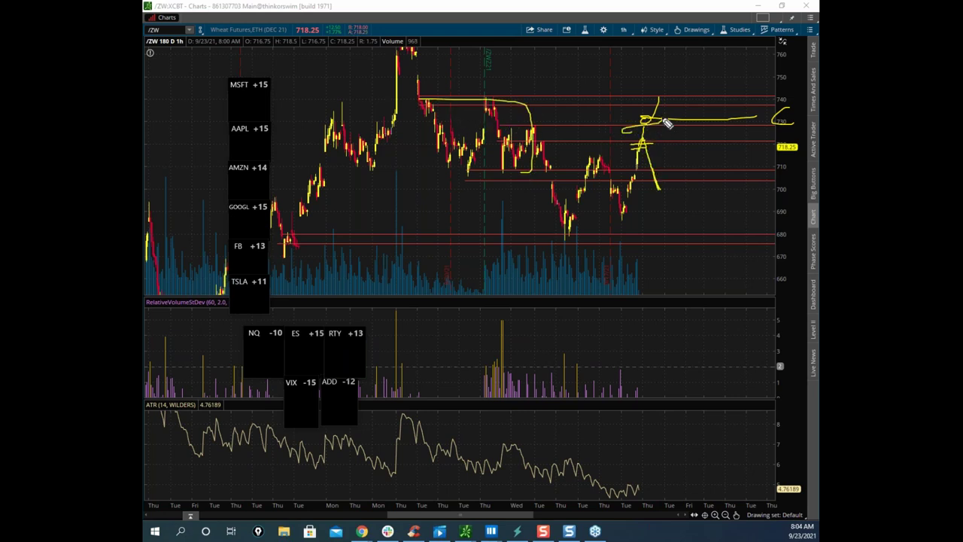
{"action": "key", "text": "Escape"}
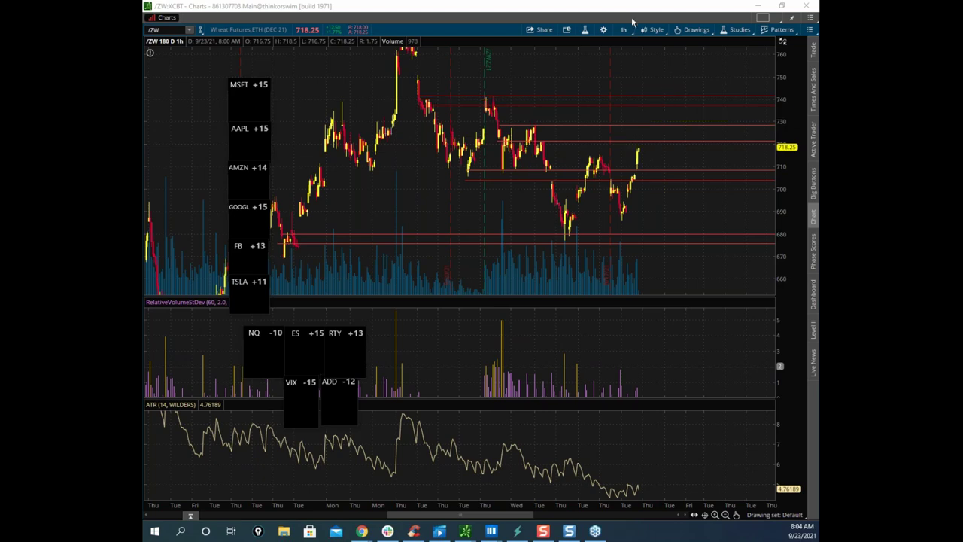
Step: Put the wheat windows away and bring up the E-mini Nasdaq-100 (NQZ1) heatmap in Bookmap at full size
{"action": "left_click_drag", "start_coordinate": [630, 11], "coordinate": [767, 0]}
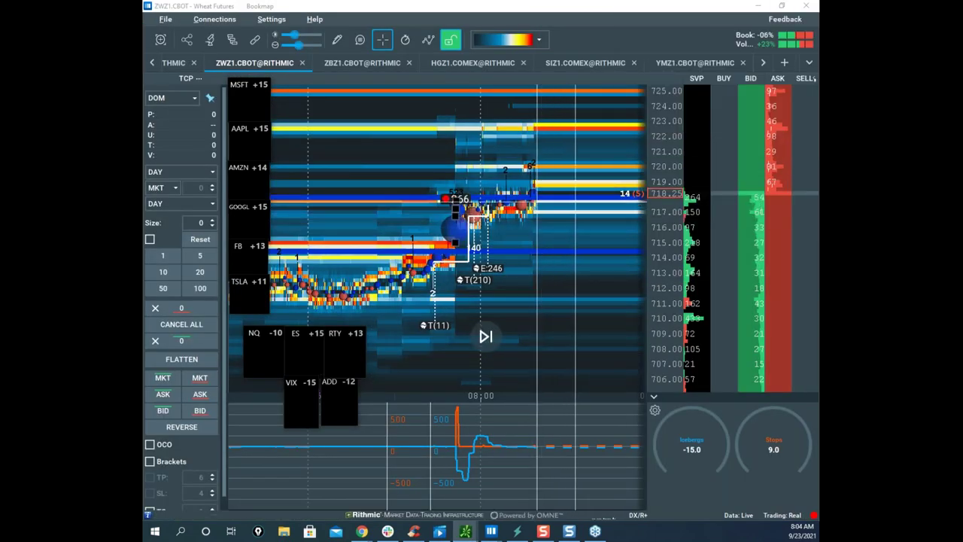
{"action": "left_click_drag", "start_coordinate": [533, 7], "coordinate": [676, 0]}
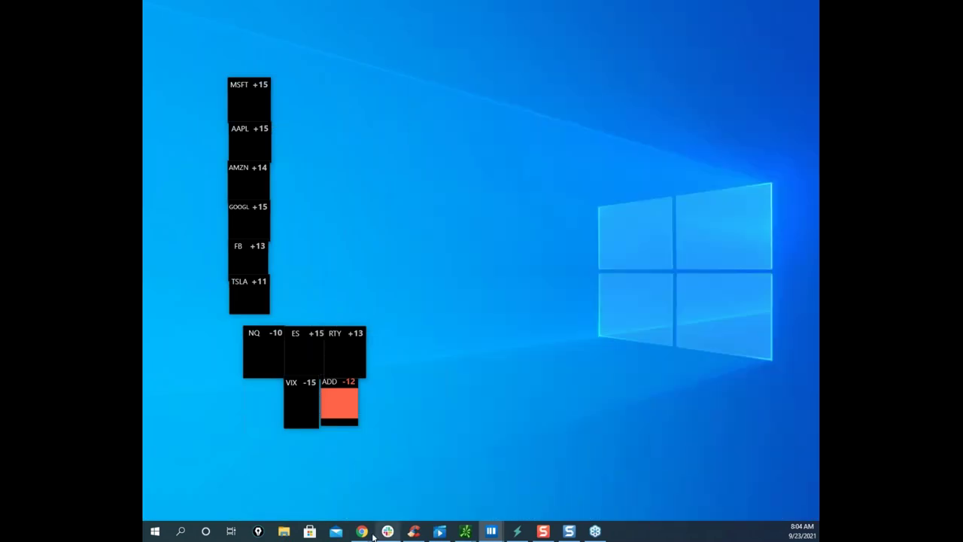
{"action": "left_click", "coordinate": [490, 531]}
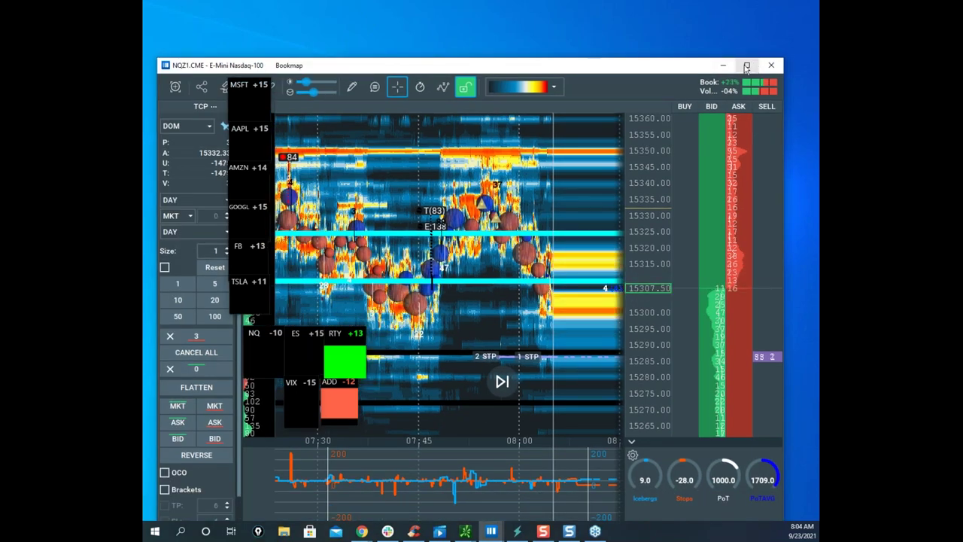
{"action": "left_click", "coordinate": [747, 67]}
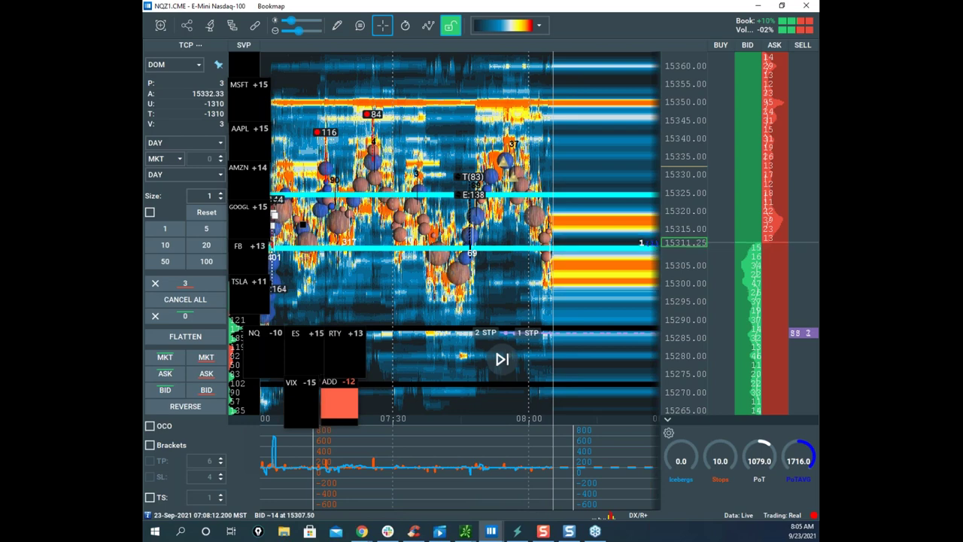
Step: Bring up the E-mini S&P 500 (ESZ1) heatmap at full size around the 4443 stop run and glance at thinkorswim's /ES chart
{"action": "left_click_drag", "start_coordinate": [145, 151], "coordinate": [516, 131]}
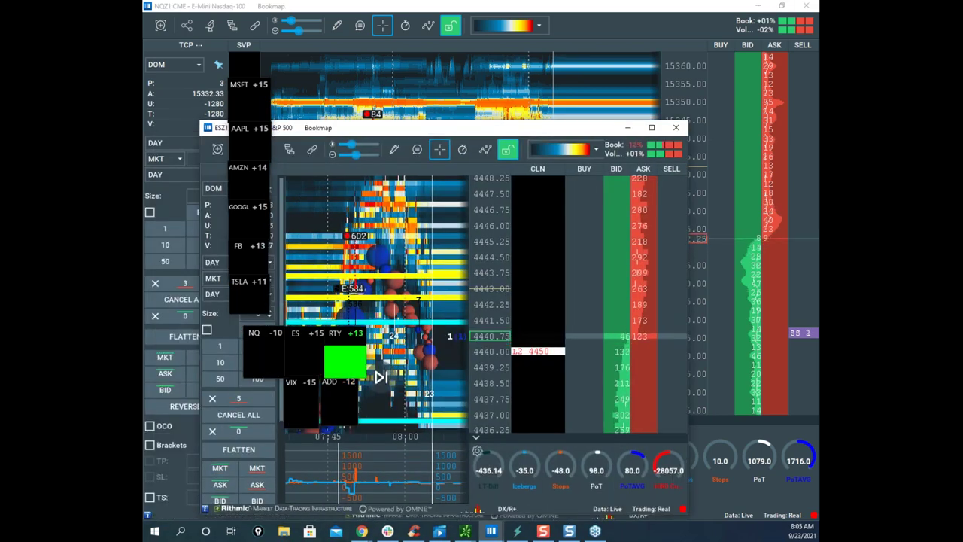
{"action": "left_click", "coordinate": [651, 127]}
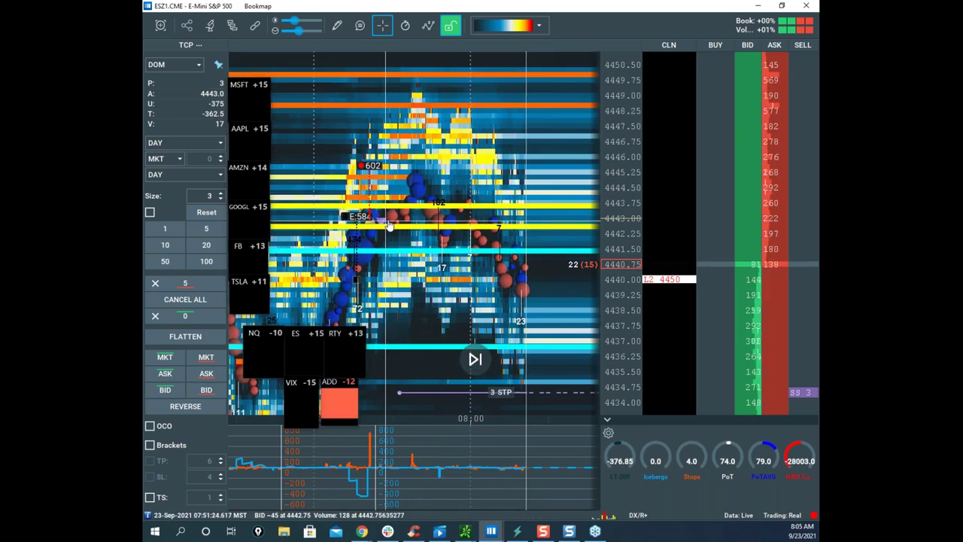
{"action": "scroll", "coordinate": [570, 238], "scroll_direction": "up", "scroll_amount": 3}
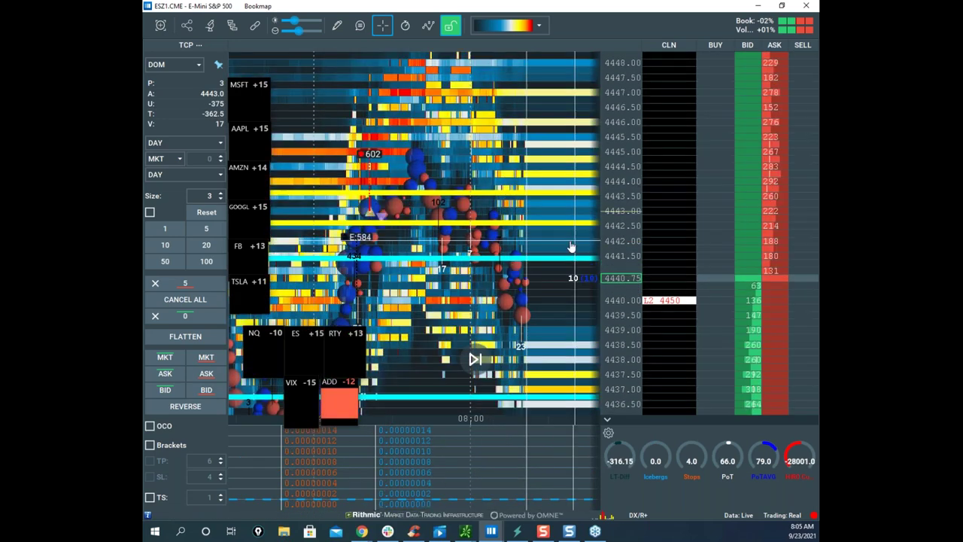
{"action": "left_click_drag", "start_coordinate": [571, 247], "coordinate": [573, 203]}
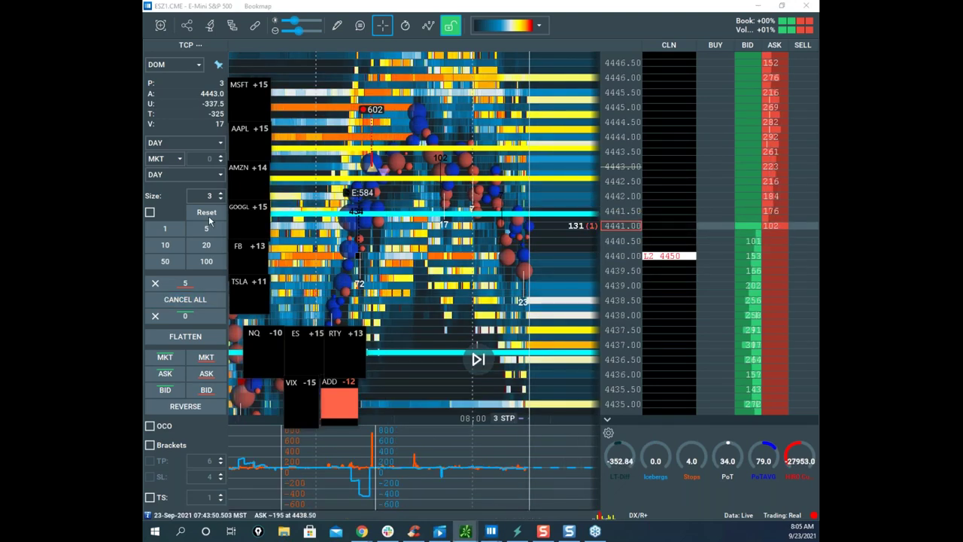
{"action": "left_click", "coordinate": [465, 532]}
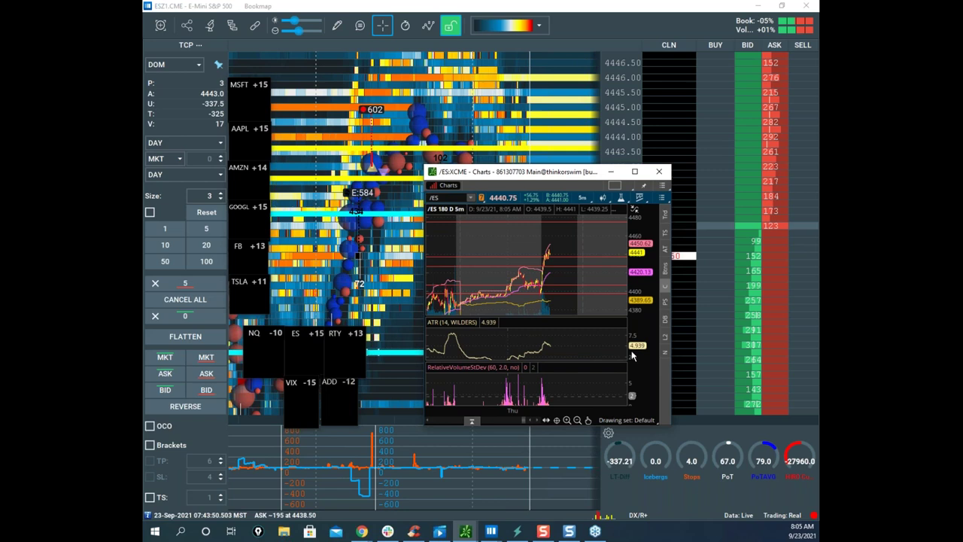
{"action": "left_click_drag", "start_coordinate": [561, 179], "coordinate": [145, 256]}
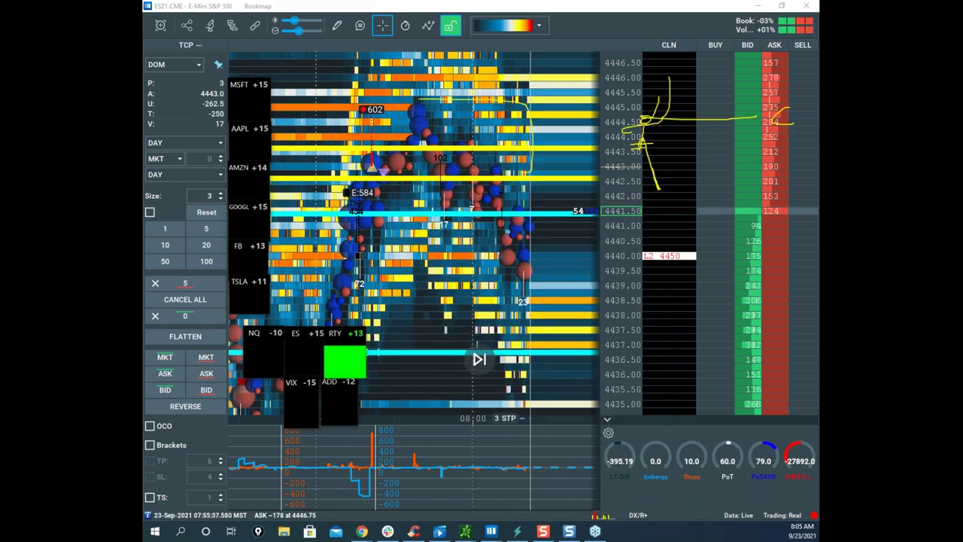
Step: Circle the stop-run area near 4443 on the S&P 500 heatmap, sketch the drop to about 4436, and clear the marks
{"action": "mouse_move", "coordinate": [443, 131]}
{"action": "left_mouse_down"}
{"action": "mouse_move", "coordinate": [429, 133]}
{"action": "mouse_move", "coordinate": [454, 171]}
{"action": "left_mouse_up"}
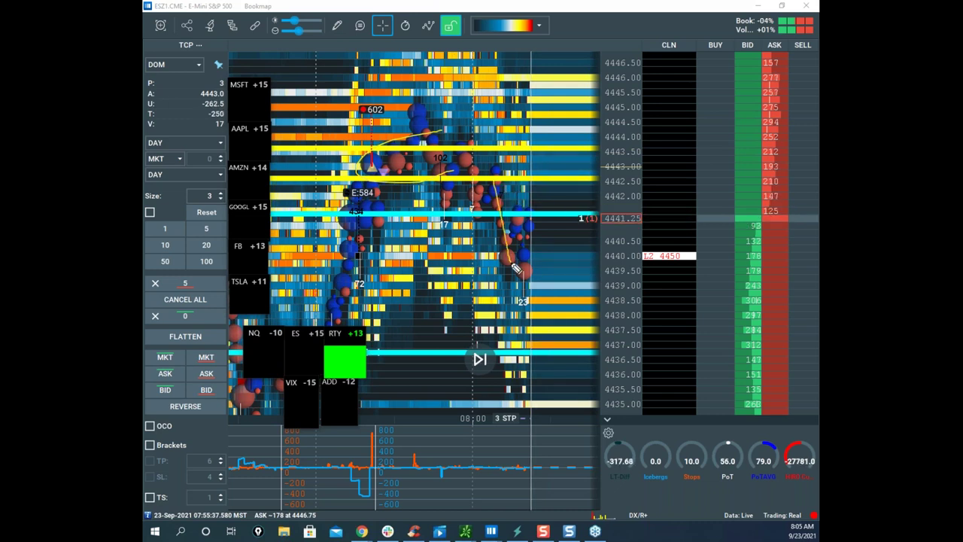
{"action": "left_click_drag", "start_coordinate": [517, 272], "coordinate": [595, 272]}
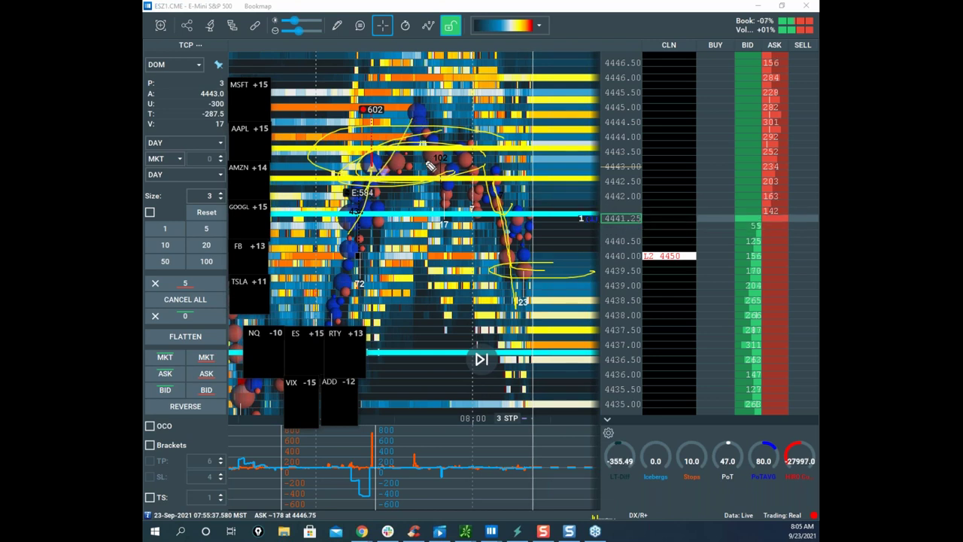
{"action": "mouse_move", "coordinate": [415, 132]}
{"action": "left_mouse_down"}
{"action": "mouse_move", "coordinate": [478, 182]}
{"action": "mouse_move", "coordinate": [529, 370]}
{"action": "left_mouse_up"}
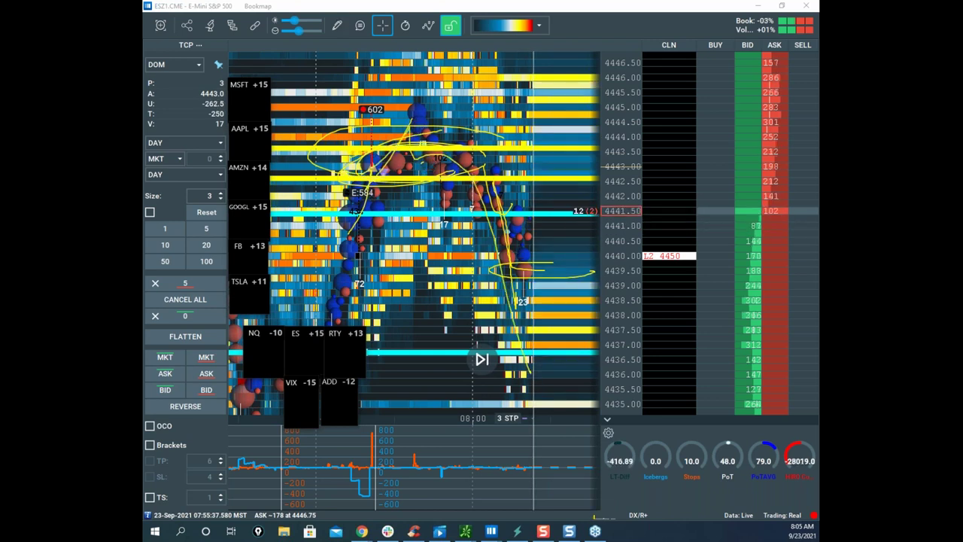
{"action": "key", "text": "Escape"}
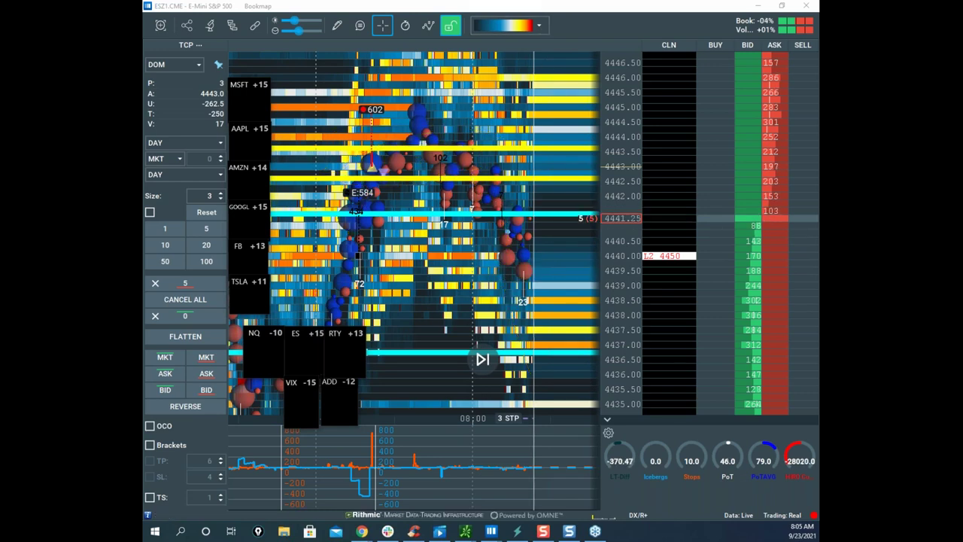
Step: Bring up the Light Sweet Crude Oil (CLX1) heatmap at full size and examine price action around the 300-lot stop run
{"action": "left_click_drag", "start_coordinate": [575, 540], "coordinate": [634, 30]}
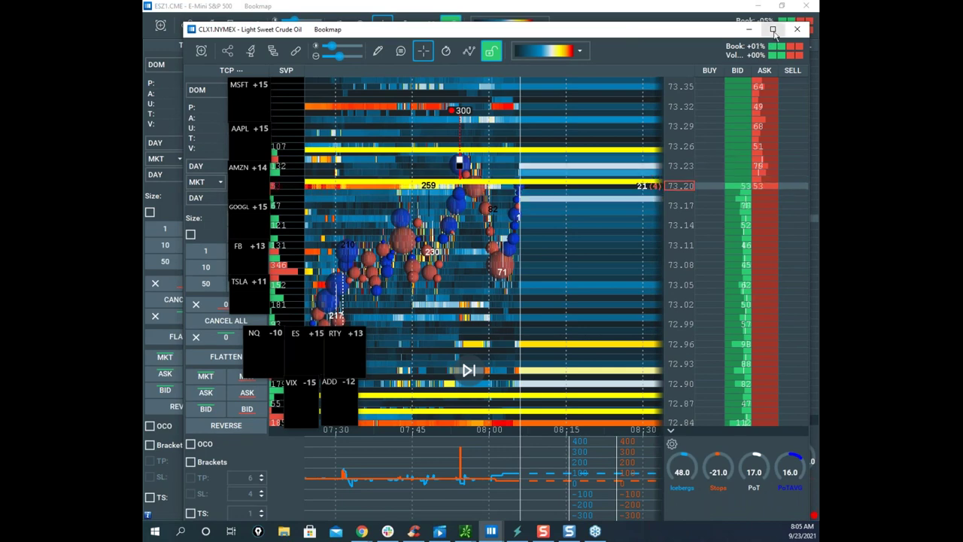
{"action": "left_click", "coordinate": [772, 30]}
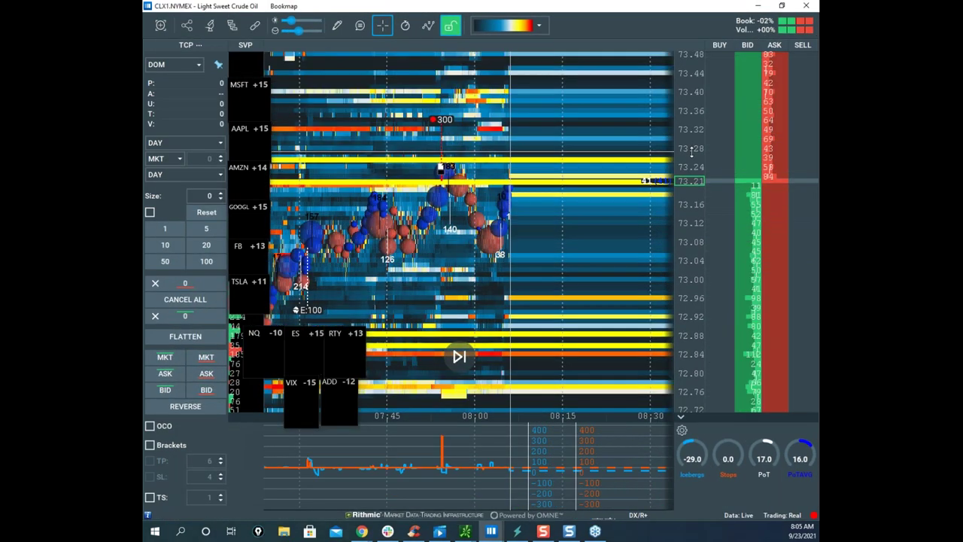
{"action": "scroll", "coordinate": [691, 153], "scroll_direction": "up", "scroll_amount": 3}
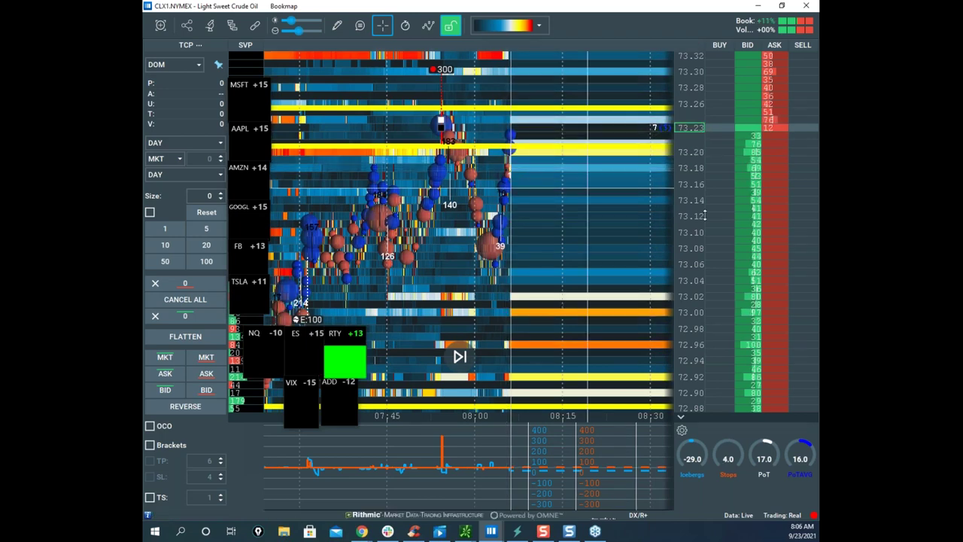
{"action": "scroll", "coordinate": [694, 201], "scroll_direction": "down", "scroll_amount": 1}
{"action": "scroll", "coordinate": [655, 186], "scroll_direction": "up", "scroll_amount": 3}
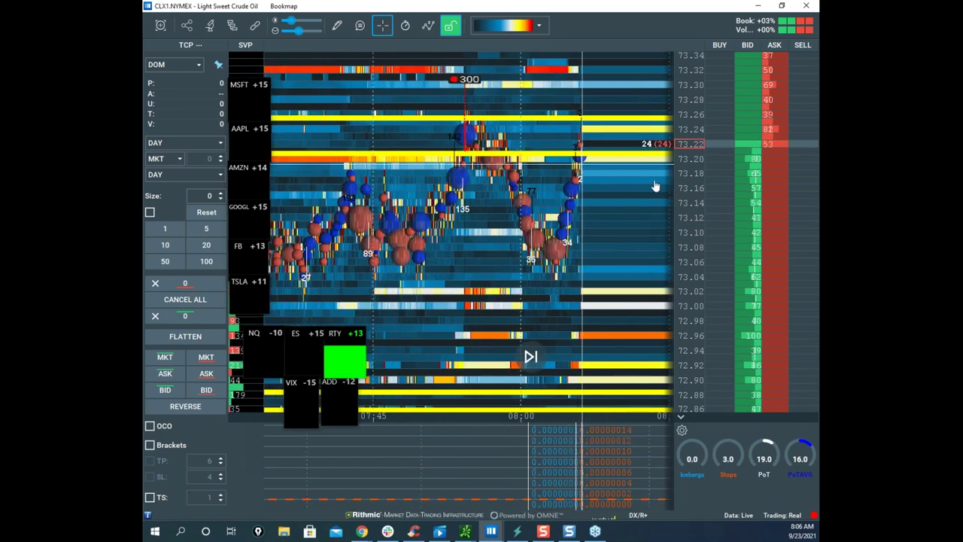
{"action": "scroll", "coordinate": [691, 196], "scroll_direction": "up", "scroll_amount": 1}
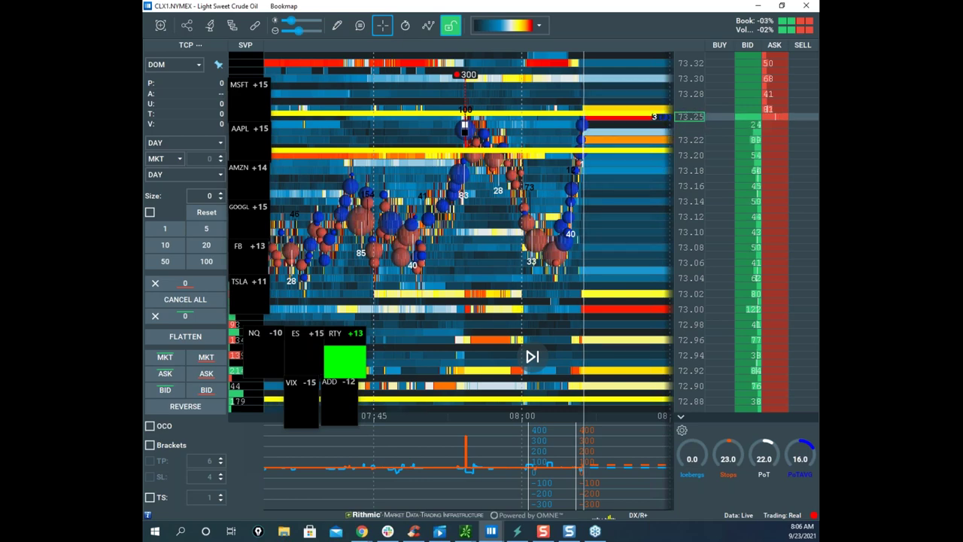
{"action": "left_click_drag", "start_coordinate": [699, 130], "coordinate": [693, 147]}
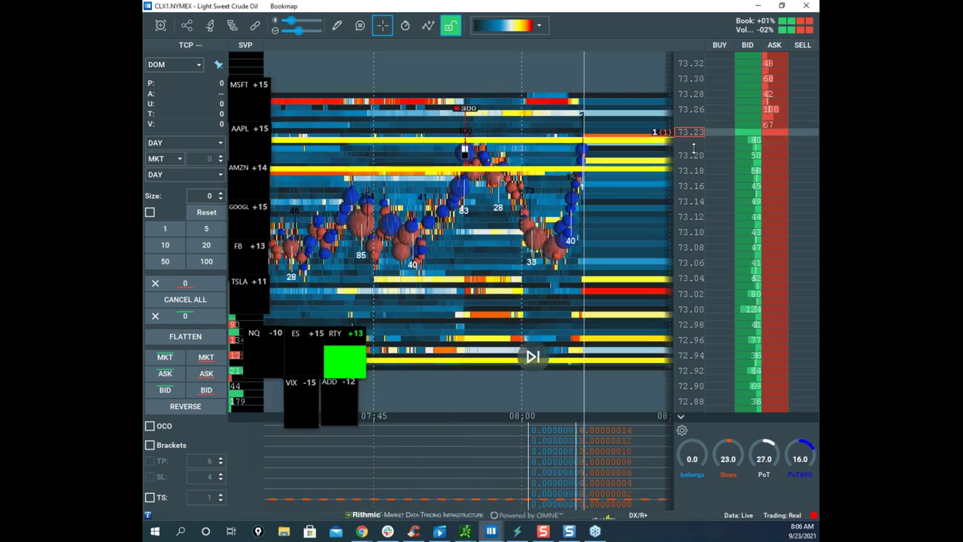
{"action": "left_click_drag", "start_coordinate": [603, 185], "coordinate": [550, 219]}
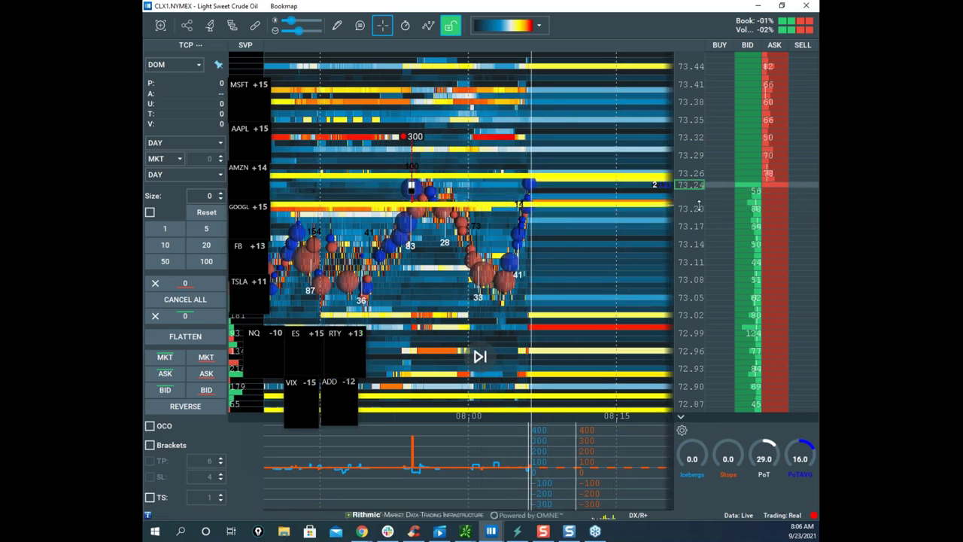
{"action": "scroll", "coordinate": [592, 202], "scroll_direction": "up", "scroll_amount": 2}
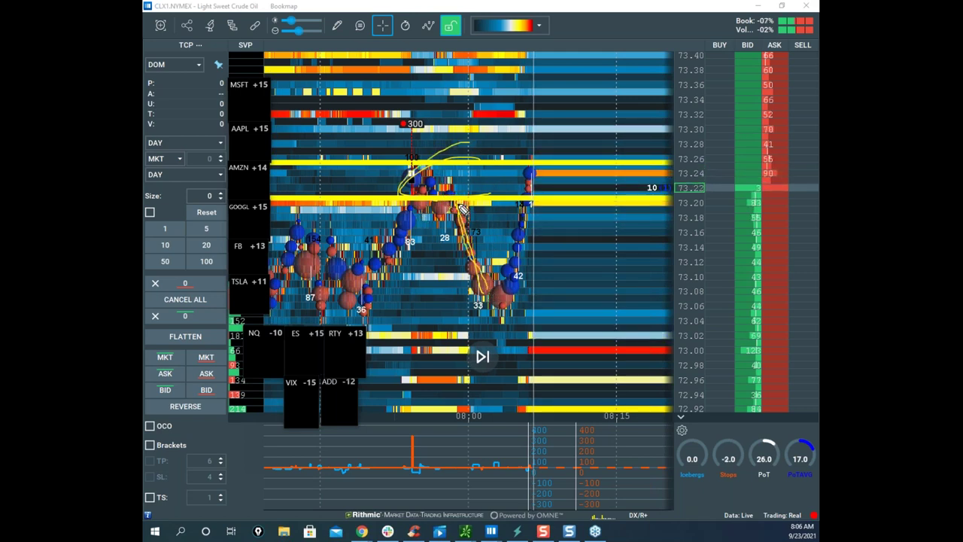
Step: Sketch crude oil's drop from the stop-run zone to about 73.05 and a possible rally to about 73.37, and clear the marks
{"action": "left_click_drag", "start_coordinate": [474, 268], "coordinate": [487, 304]}
{"action": "mouse_move", "coordinate": [391, 220]}
{"action": "left_mouse_down"}
{"action": "mouse_move", "coordinate": [431, 163]}
{"action": "mouse_move", "coordinate": [507, 306]}
{"action": "left_mouse_up"}
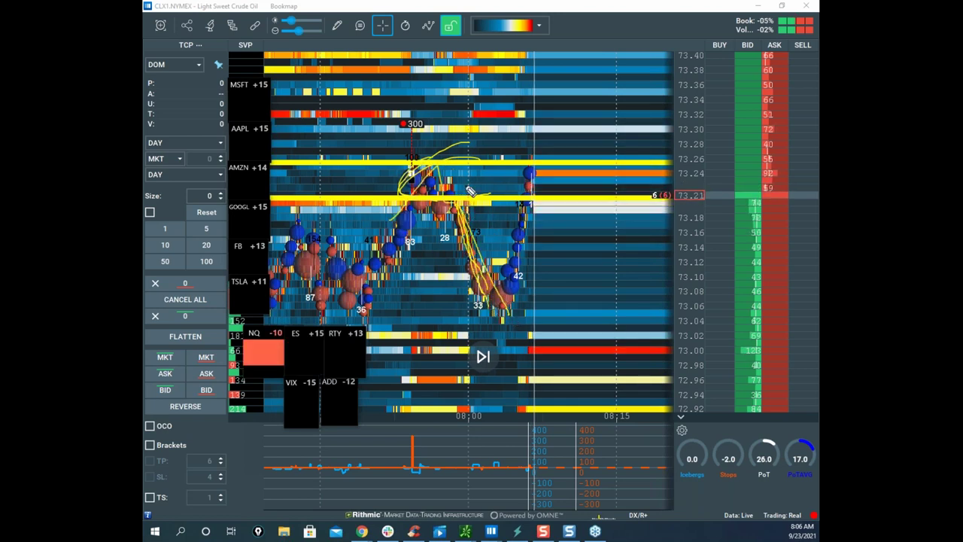
{"action": "mouse_move", "coordinate": [476, 169]}
{"action": "left_mouse_down"}
{"action": "mouse_move", "coordinate": [480, 248]}
{"action": "mouse_move", "coordinate": [519, 252]}
{"action": "mouse_move", "coordinate": [568, 73]}
{"action": "left_mouse_up"}
{"action": "left_click_drag", "start_coordinate": [560, 119], "coordinate": [542, 122]}
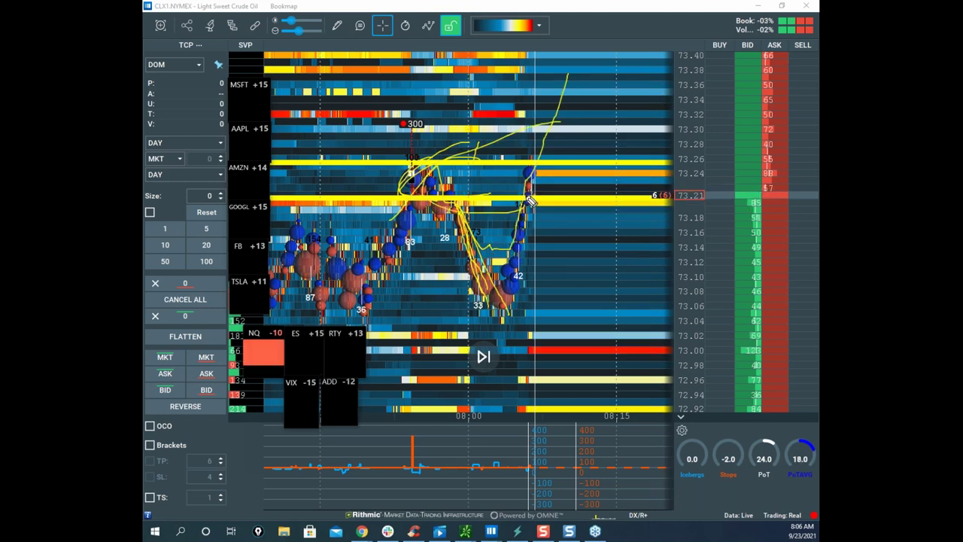
{"action": "key", "text": "Escape"}
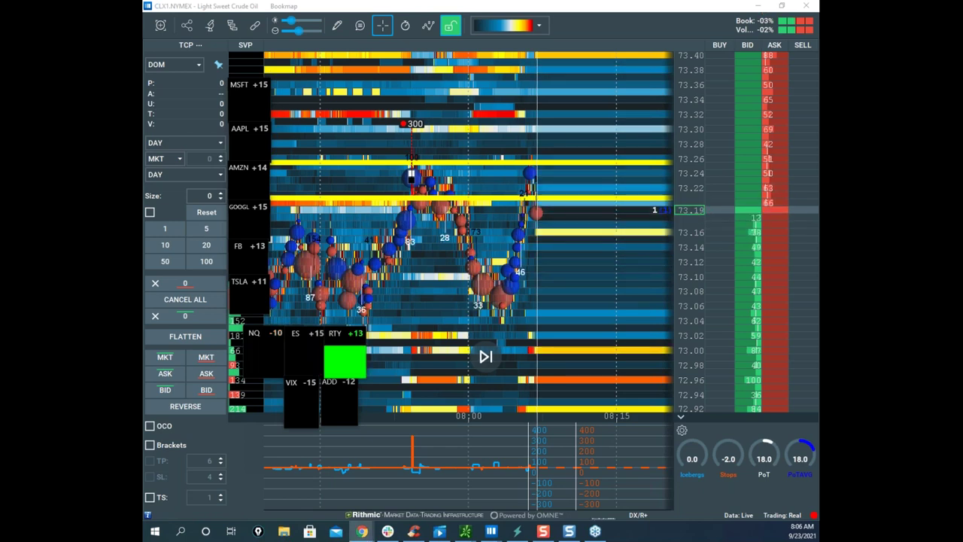
Step: Open the five-minute crude oil (/CL) chart in thinkorswim at full size, circle its ATR value and latest rally, and clear the marks
{"action": "left_click_drag", "start_coordinate": [783, 538], "coordinate": [584, 140]}
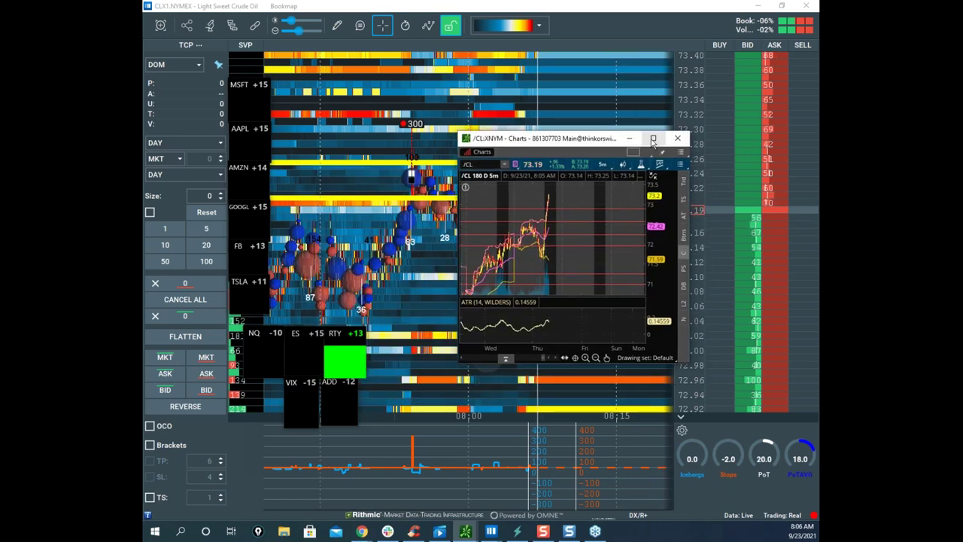
{"action": "left_click", "coordinate": [652, 138]}
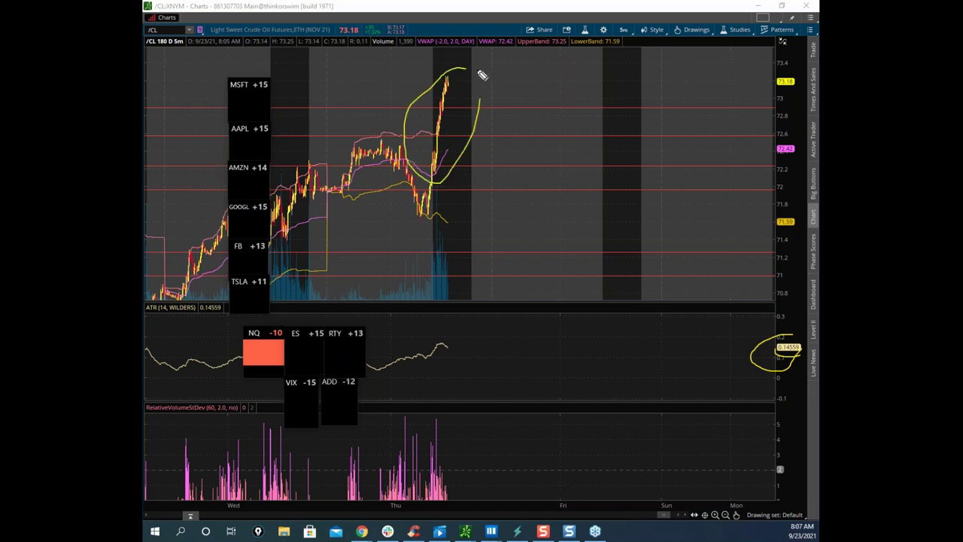
{"action": "key", "text": "Escape"}
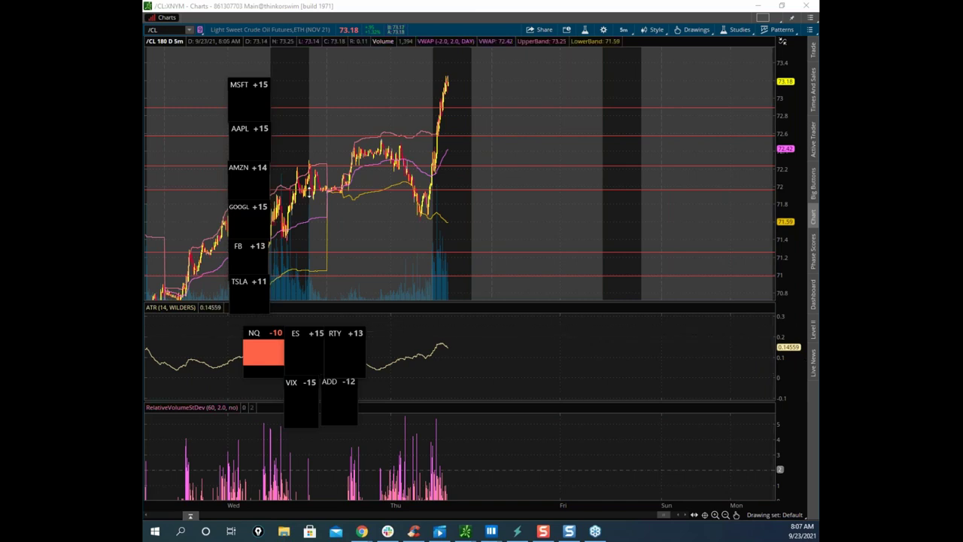
Step: Switch to the hourly crude oil (/CL) chart, circle its ATR value, and sketch a vertical stroke beside the latest price
{"action": "left_click_drag", "start_coordinate": [144, 188], "coordinate": [501, 167]}
{"action": "left_click", "coordinate": [597, 167]}
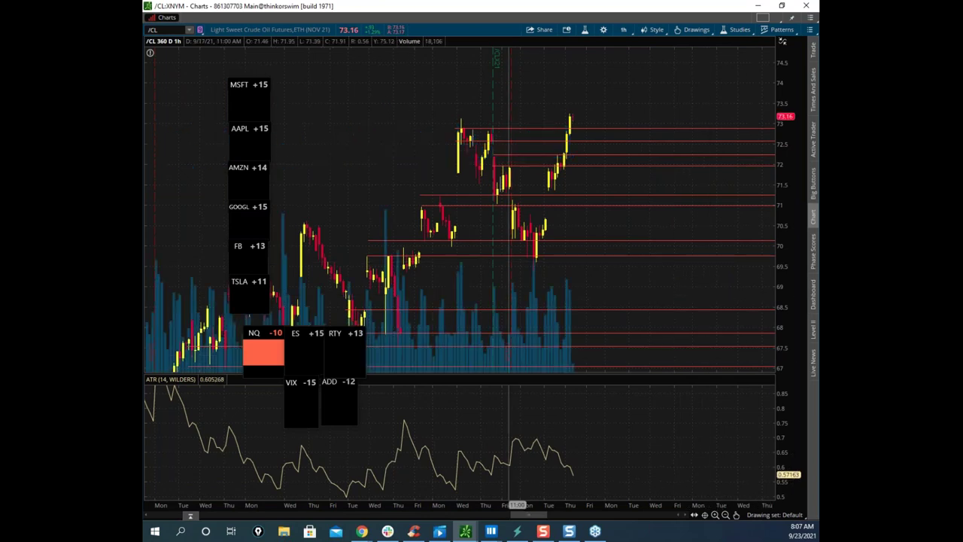
{"action": "key", "text": "ctrl+z"}
{"action": "key", "text": "Escape"}
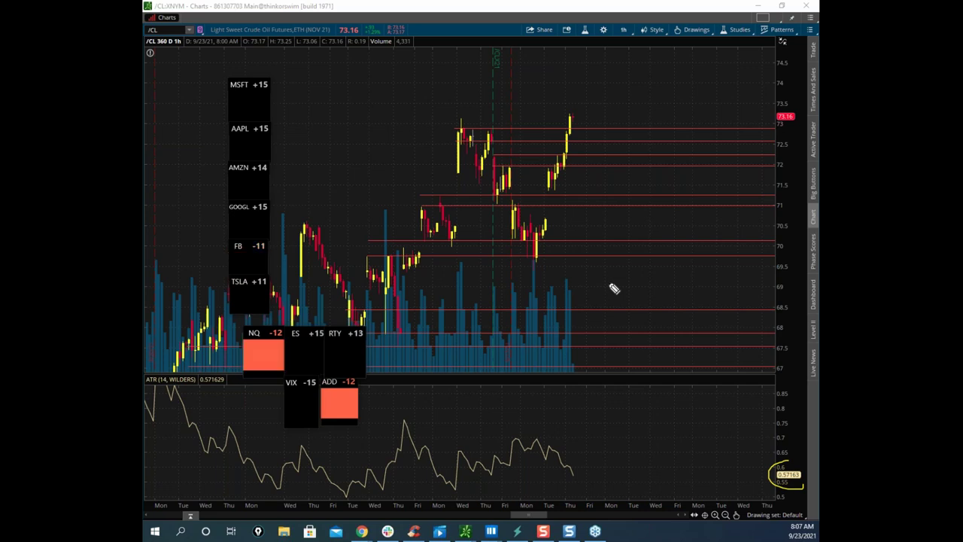
{"action": "left_click_drag", "start_coordinate": [602, 218], "coordinate": [602, 102]}
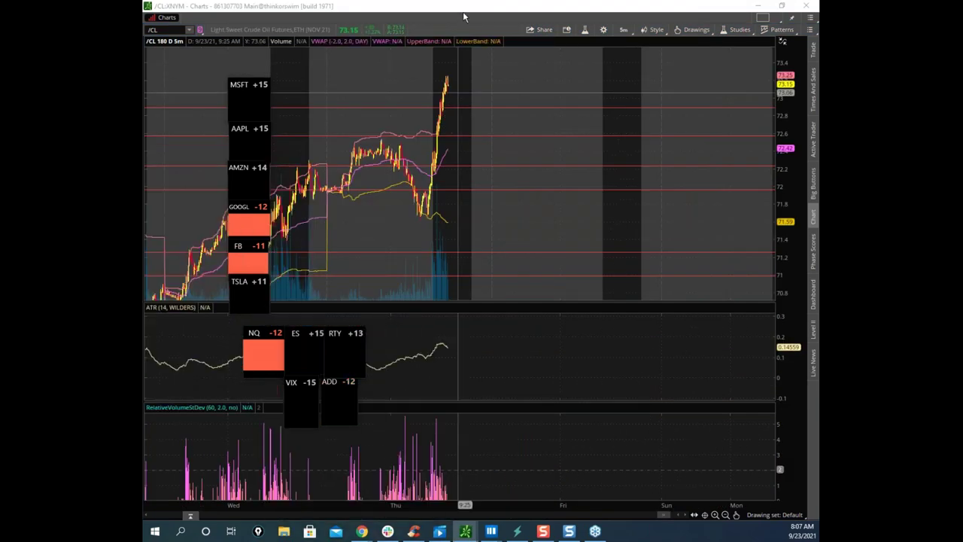
Step: Put the crude oil windows away and return to the E-mini S&P 500 (ESZ1) heatmap in Bookmap
{"action": "left_click_drag", "start_coordinate": [460, 7], "coordinate": [462, 0]}
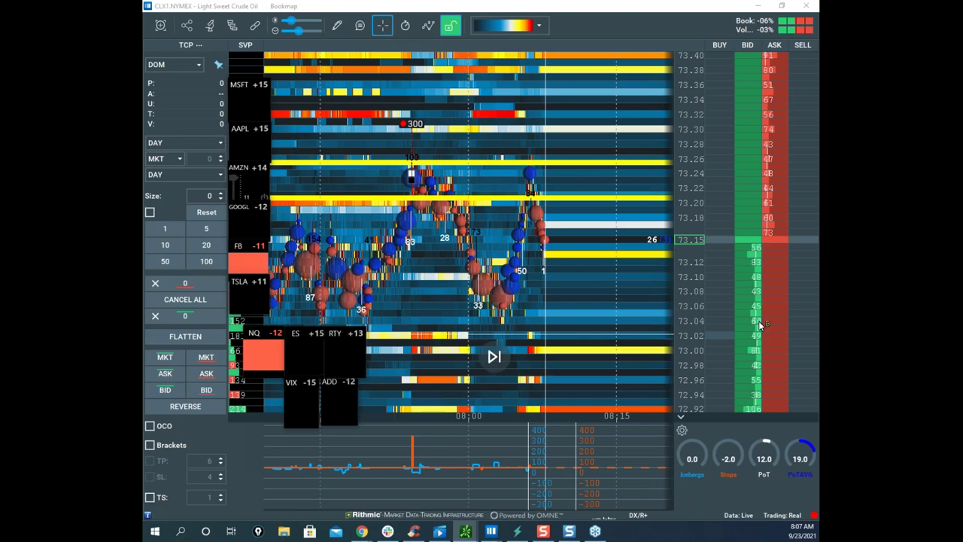
{"action": "left_click_drag", "start_coordinate": [578, 7], "coordinate": [817, 300]}
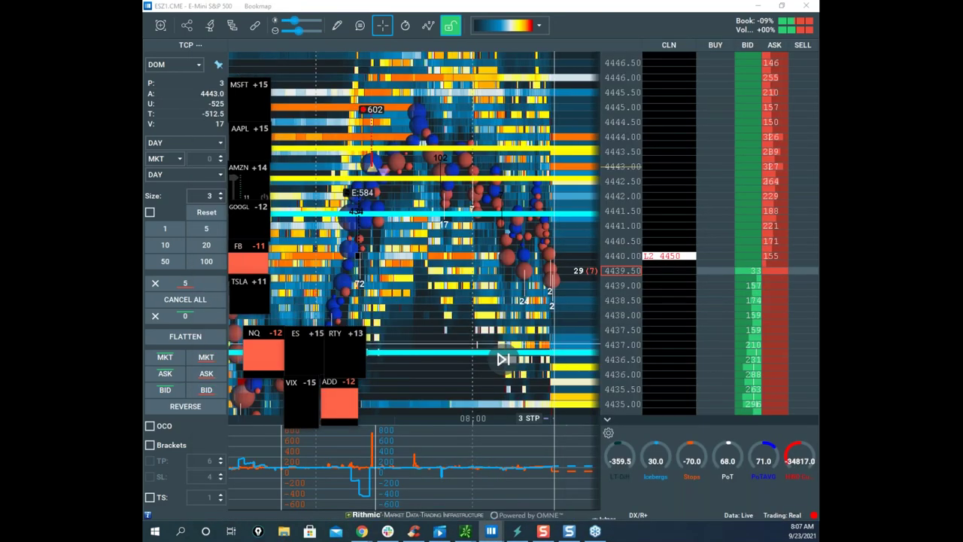
Step: Review the latest decline on the E-mini S&P 500 heatmap and switch to the E-mini Nasdaq-100 (NQZ1) heatmap
{"action": "left_click_drag", "start_coordinate": [566, 305], "coordinate": [543, 284]}
{"action": "scroll", "coordinate": [621, 210], "scroll_direction": "down", "scroll_amount": 2}
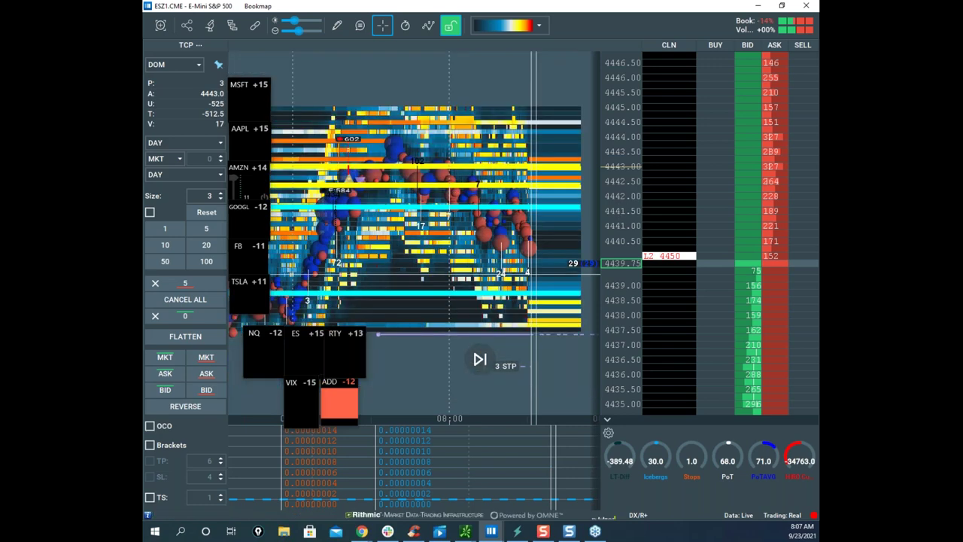
{"action": "mouse_move", "coordinate": [493, 536]}
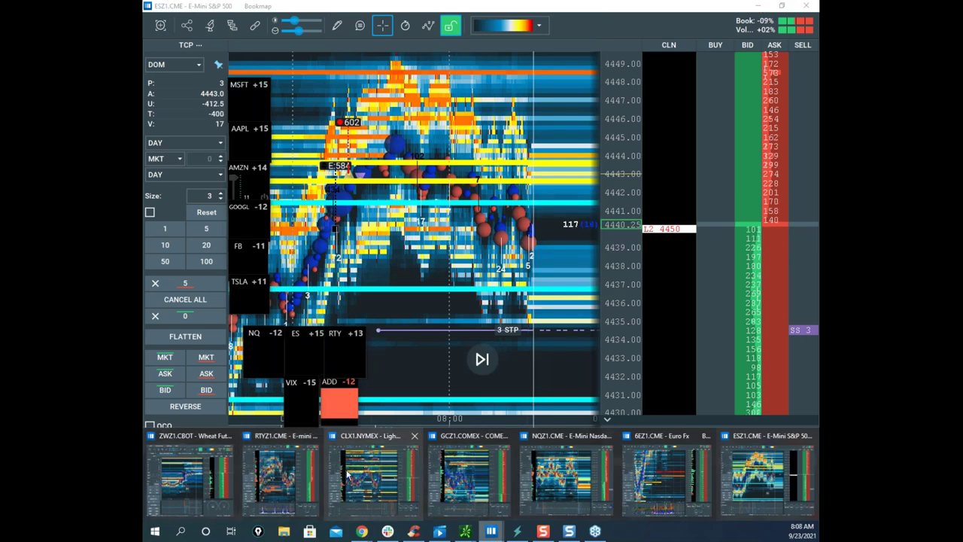
{"action": "left_click", "coordinate": [542, 474]}
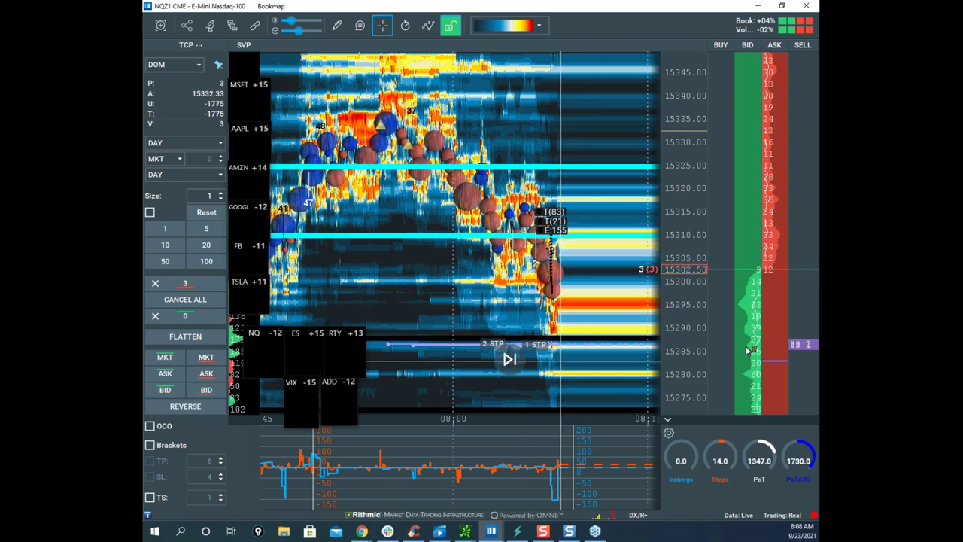
Step: Circle the PoTAVG reading and the stop orders near 15286, and sketch the Nasdaq-100 price dropping to that level
{"action": "left_click_drag", "start_coordinate": [634, 283], "coordinate": [620, 184]}
{"action": "scroll", "coordinate": [581, 286], "scroll_direction": "down", "scroll_amount": 2}
{"action": "scroll", "coordinate": [634, 163], "scroll_direction": "up", "scroll_amount": 1}
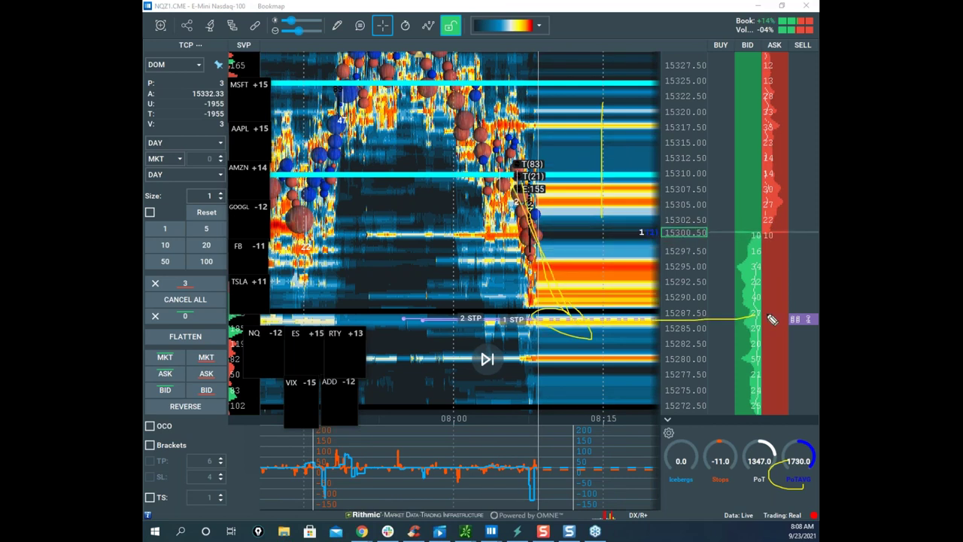
{"action": "left_click_drag", "start_coordinate": [773, 320], "coordinate": [818, 326]}
Step: Sketch a possible rally to about 15310 and a drop to about 15272.50, circle the earlier trading range, and clear the marks
{"action": "left_click_drag", "start_coordinate": [613, 174], "coordinate": [672, 410]}
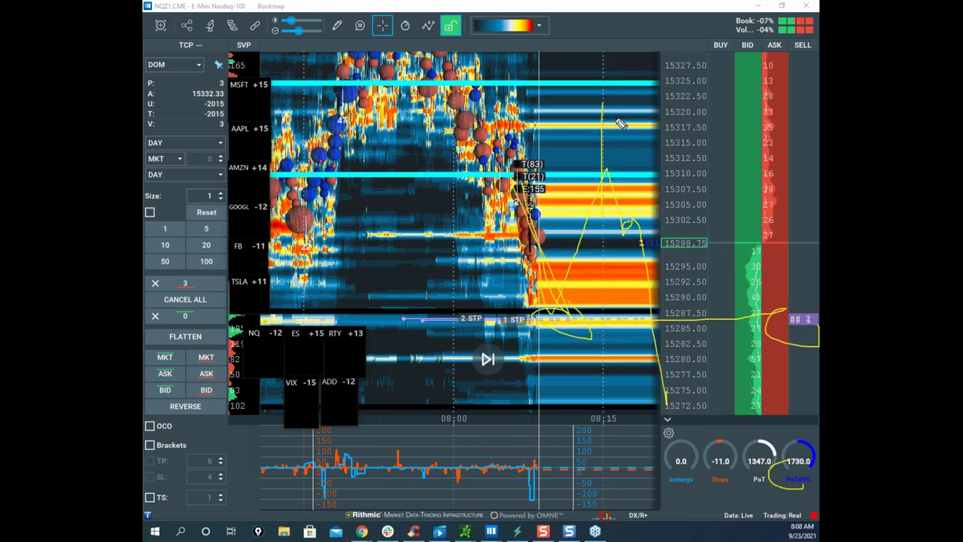
{"action": "left_click_drag", "start_coordinate": [608, 95], "coordinate": [329, 103]}
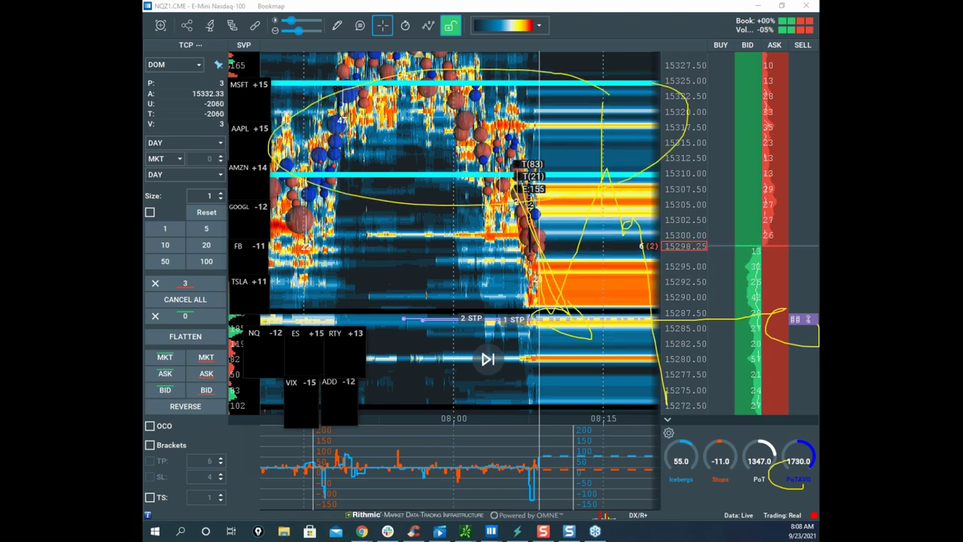
{"action": "key", "text": "Escape"}
Step: Examine the Nasdaq-100 sell-off toward the stop orders near 15286, including its stop and iceberg events, at wider and closer scales
{"action": "scroll", "coordinate": [548, 187], "scroll_direction": "up", "scroll_amount": 3}
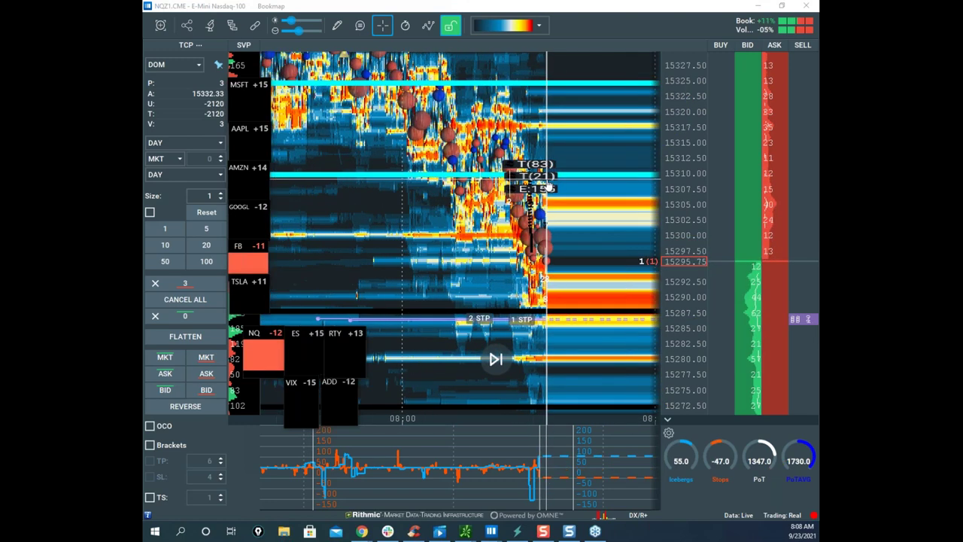
{"action": "scroll", "coordinate": [569, 163], "scroll_direction": "down", "scroll_amount": 3}
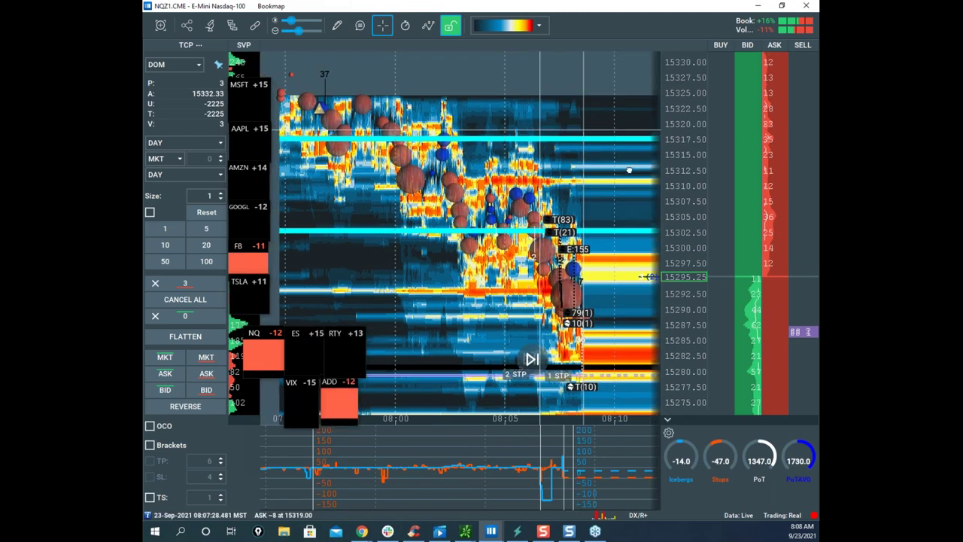
{"action": "scroll", "coordinate": [676, 147], "scroll_direction": "down", "scroll_amount": 2}
{"action": "scroll", "coordinate": [544, 176], "scroll_direction": "down", "scroll_amount": 1}
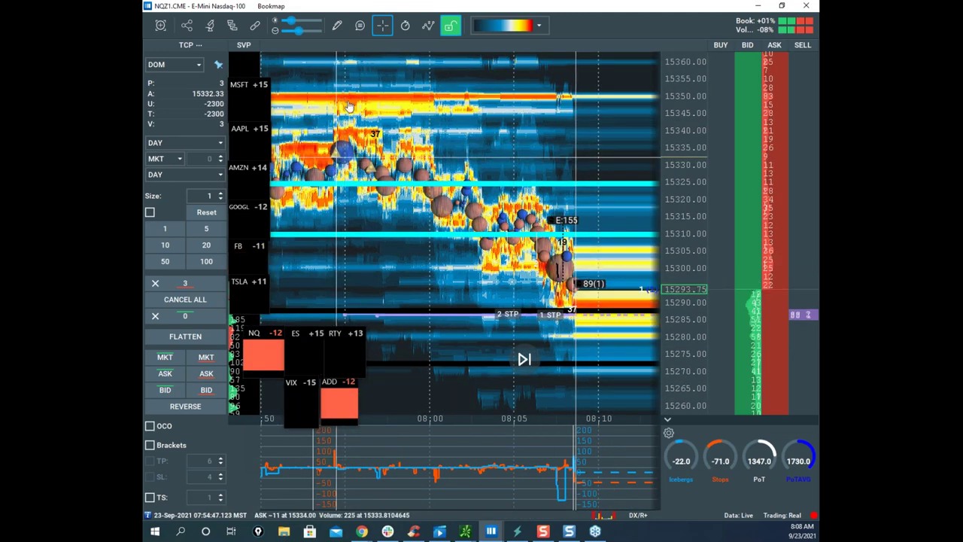
{"action": "left_click_drag", "start_coordinate": [464, 216], "coordinate": [448, 157]}
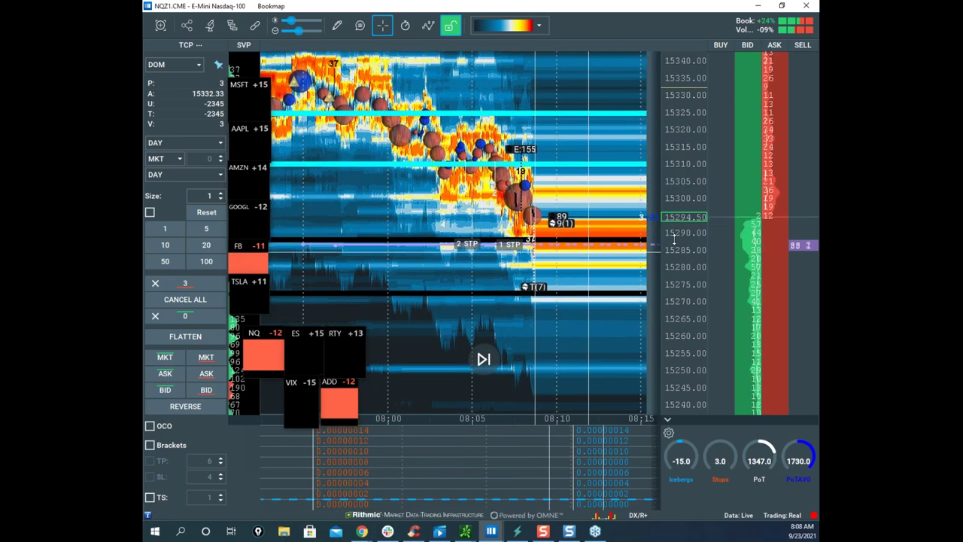
{"action": "scroll", "coordinate": [701, 261], "scroll_direction": "up", "scroll_amount": 3}
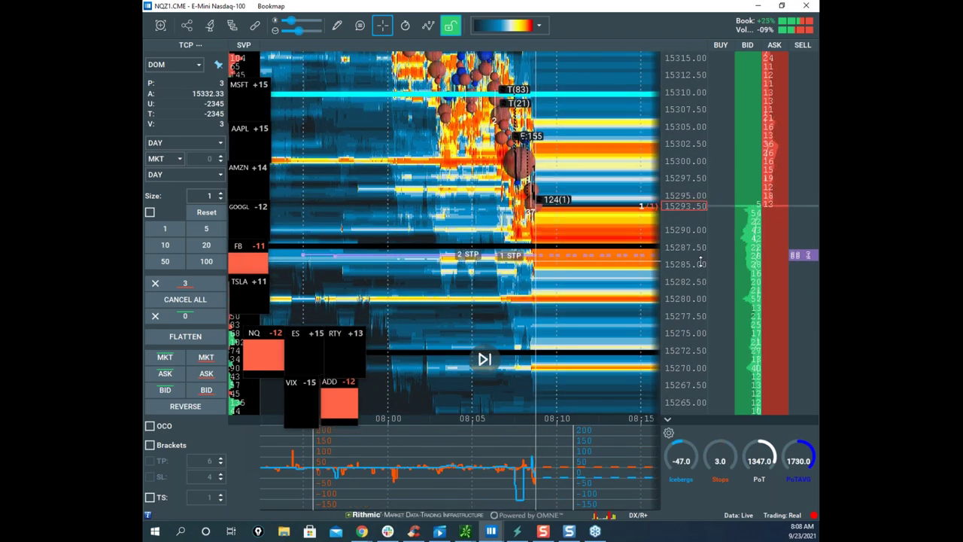
{"action": "scroll", "coordinate": [609, 211], "scroll_direction": "down", "scroll_amount": 3}
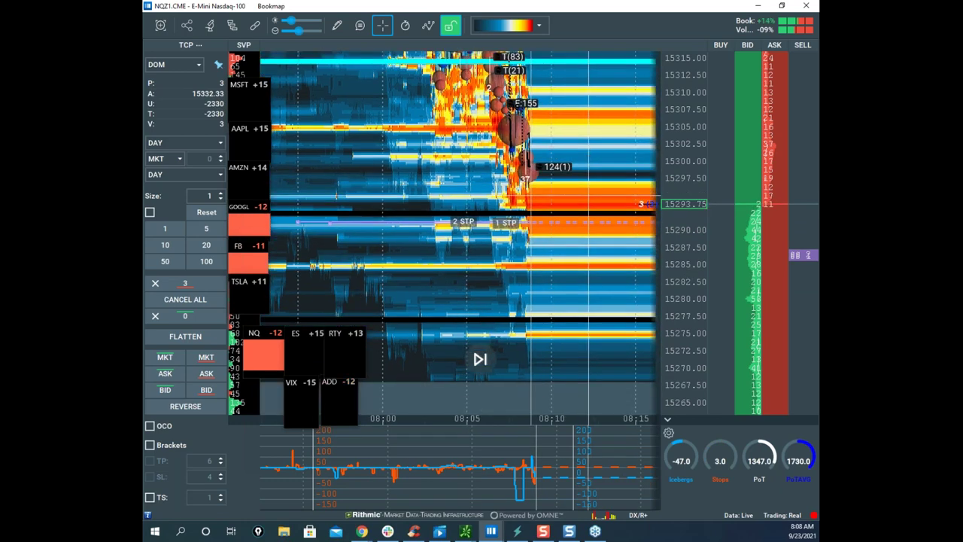
{"action": "scroll", "coordinate": [601, 192], "scroll_direction": "up", "scroll_amount": 3}
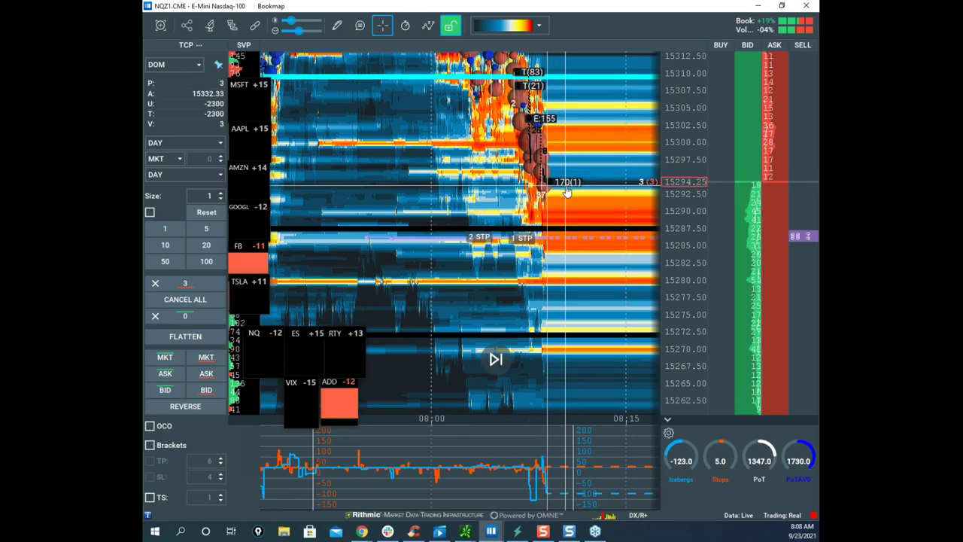
{"action": "scroll", "coordinate": [529, 225], "scroll_direction": "up", "scroll_amount": 3}
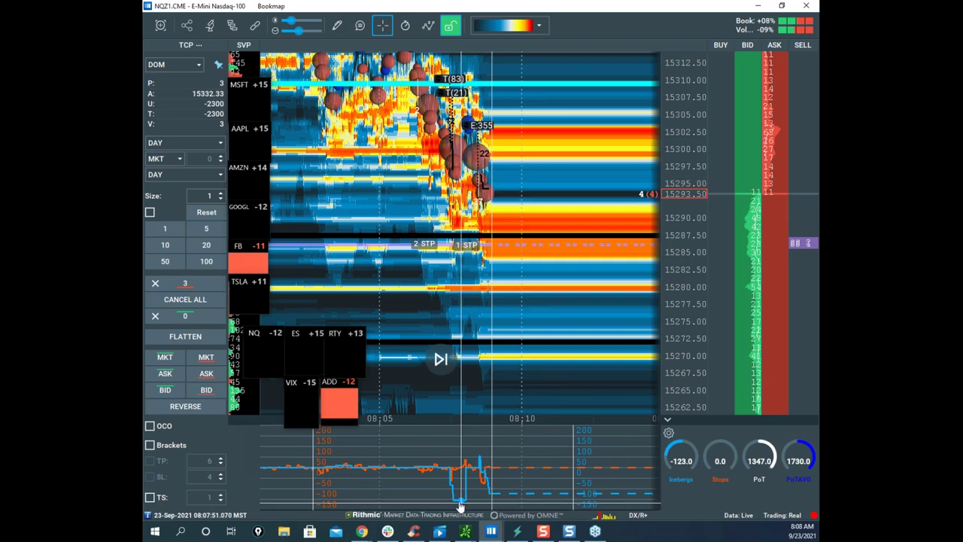
{"action": "scroll", "coordinate": [573, 187], "scroll_direction": "up", "scroll_amount": 2}
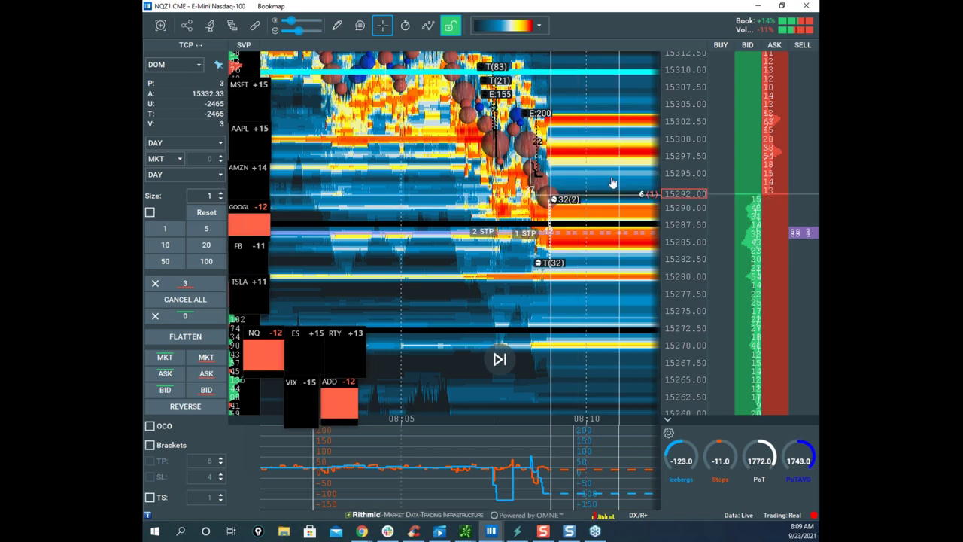
{"action": "left_click_drag", "start_coordinate": [528, 253], "coordinate": [495, 302]}
{"action": "scroll", "coordinate": [568, 273], "scroll_direction": "up", "scroll_amount": 3}
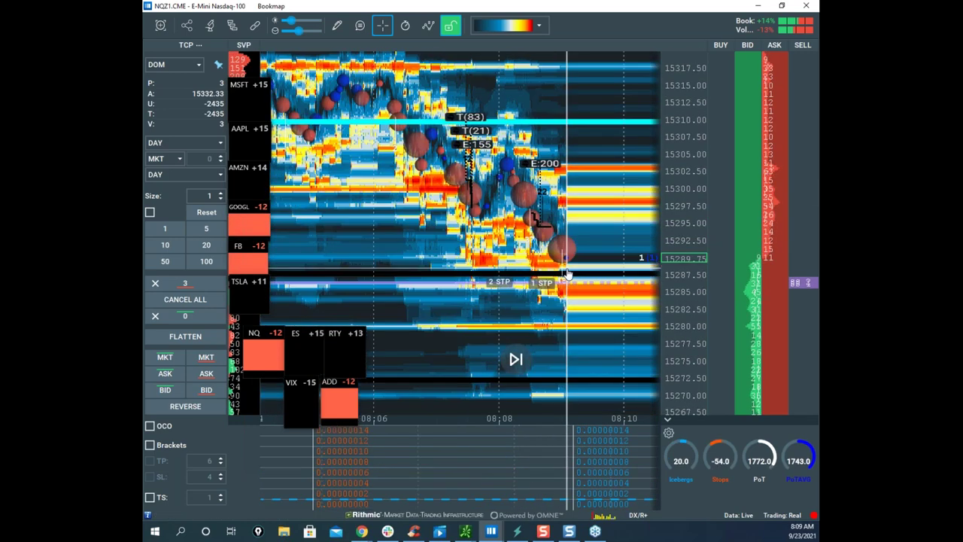
{"action": "scroll", "coordinate": [568, 273], "scroll_direction": "down", "scroll_amount": 2}
{"action": "left_click_drag", "start_coordinate": [595, 308], "coordinate": [569, 292]}
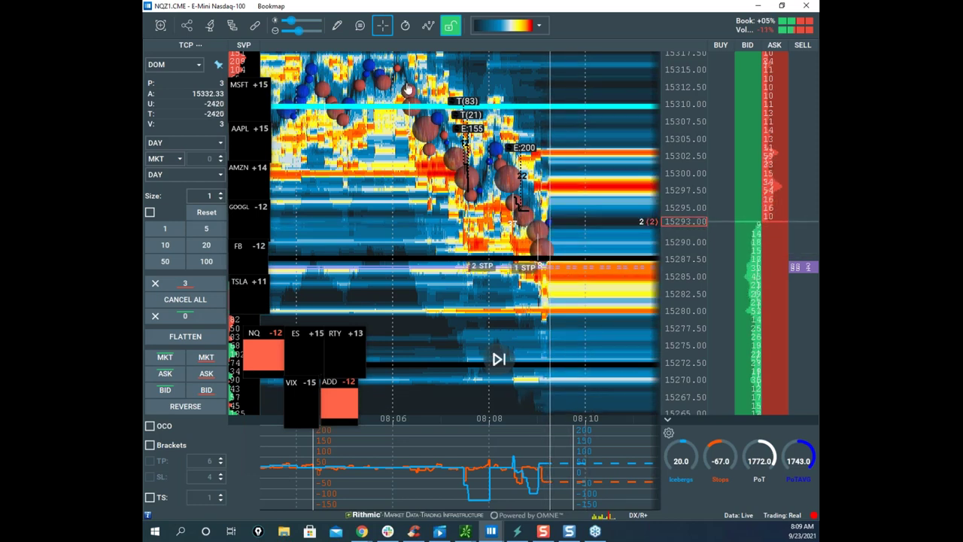
Step: Draw horizontal lines across the Nasdaq-100 heatmap at about 15303.75 and 15295.50
{"action": "left_click", "coordinate": [337, 26]}
{"action": "left_click", "coordinate": [379, 161]}
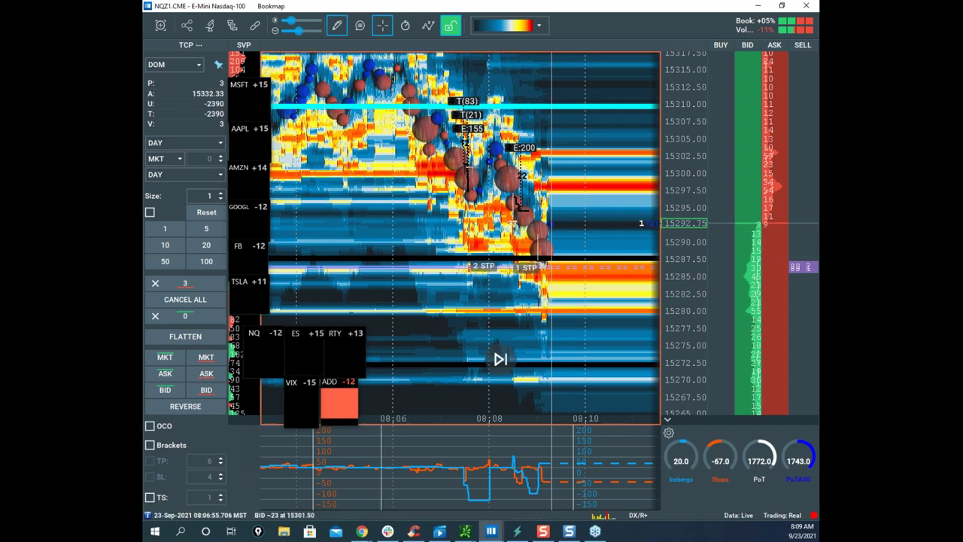
{"action": "scroll", "coordinate": [430, 162], "scroll_direction": "up", "scroll_amount": 2}
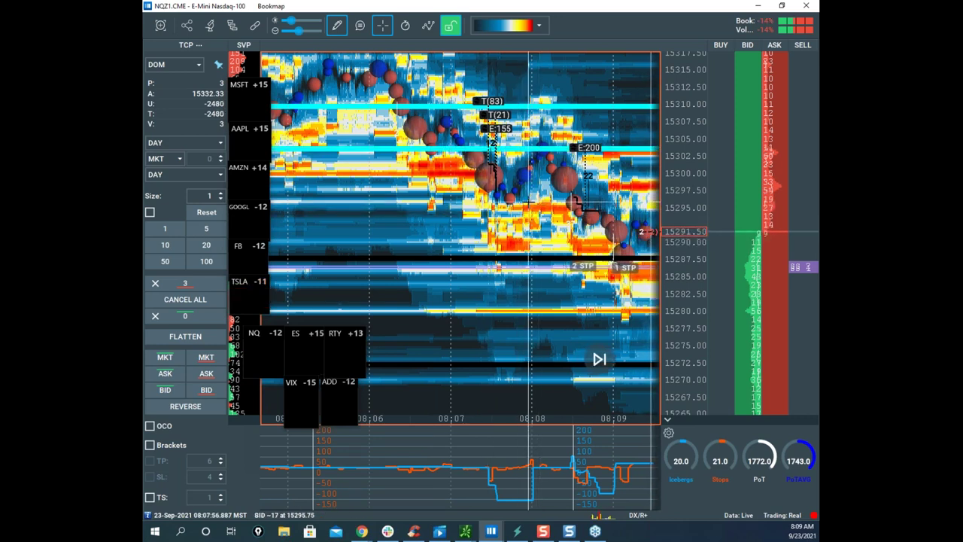
{"action": "left_click", "coordinate": [336, 26]}
{"action": "left_click", "coordinate": [353, 74]}
Step: Change the color of the new horizontal line near 15303.75 to black
{"action": "right_click", "coordinate": [537, 155]}
{"action": "left_click", "coordinate": [551, 166]}
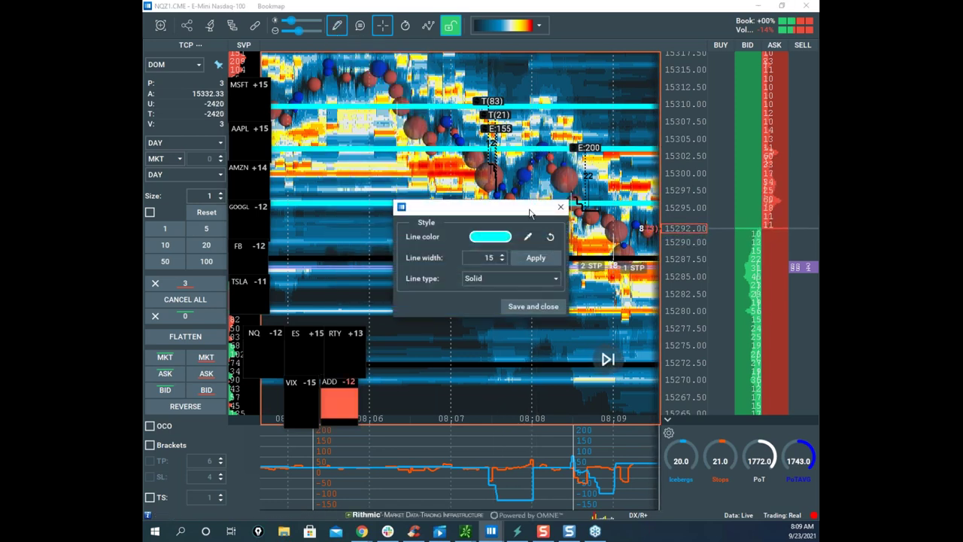
{"action": "left_click", "coordinate": [490, 238]}
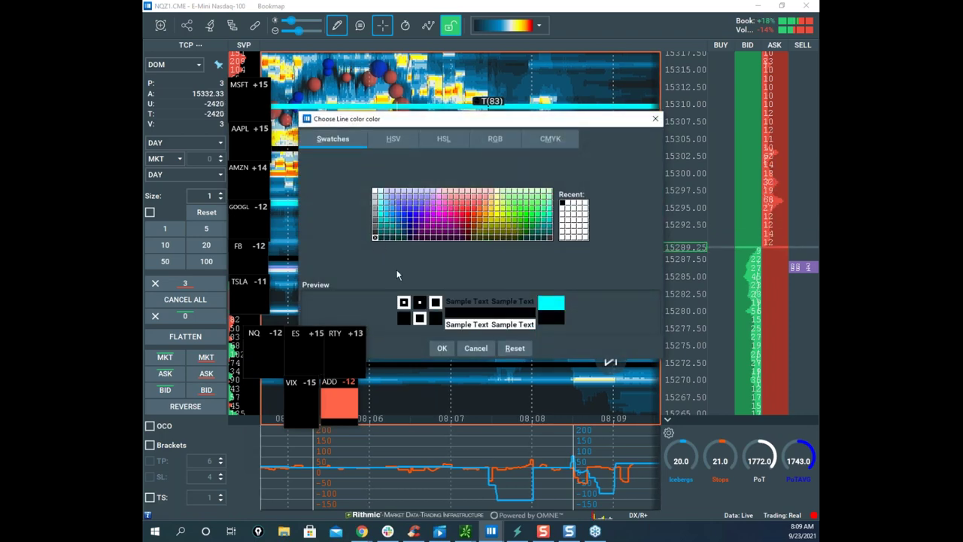
{"action": "left_click", "coordinate": [442, 349]}
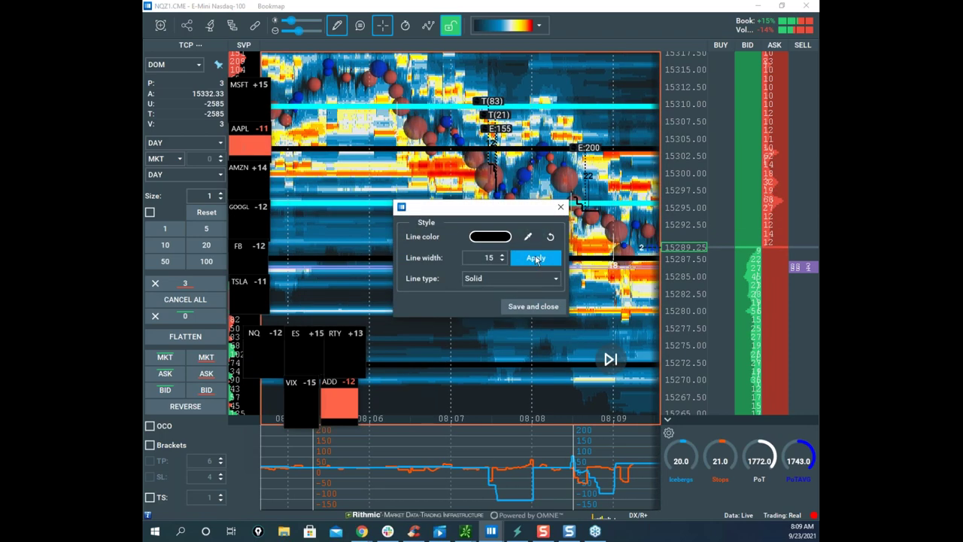
{"action": "left_click", "coordinate": [559, 208]}
Step: Set the color of the horizontal line near 15295.50 to black, save it, and leave drawing mode
{"action": "right_click", "coordinate": [536, 205]}
{"action": "left_click", "coordinate": [555, 219]}
{"action": "left_click", "coordinate": [495, 237]}
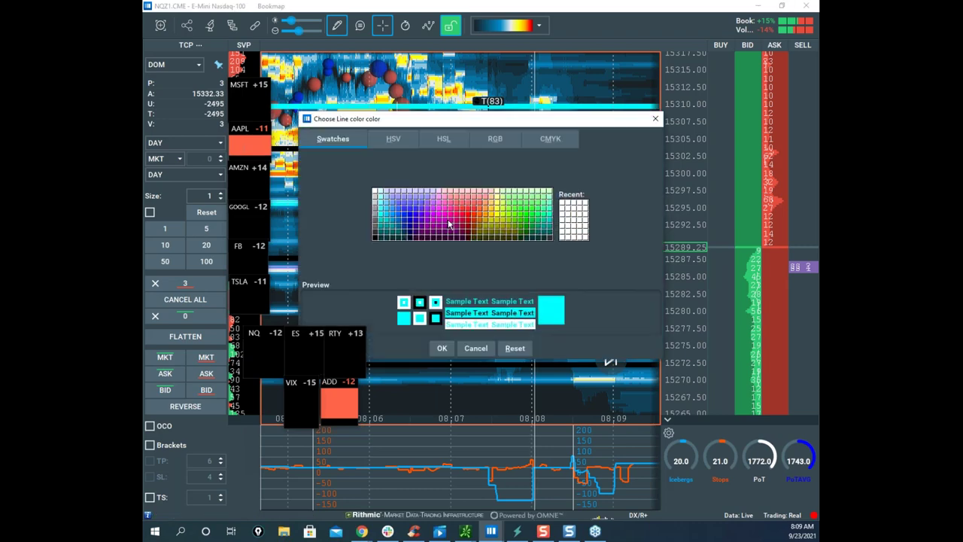
{"action": "left_click", "coordinate": [376, 238]}
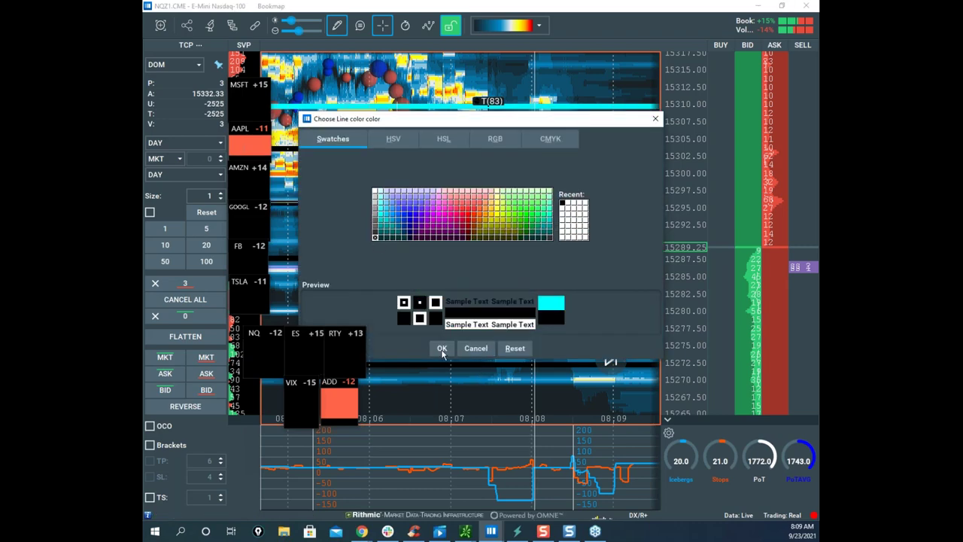
{"action": "left_click", "coordinate": [442, 348]}
{"action": "left_click", "coordinate": [533, 306]}
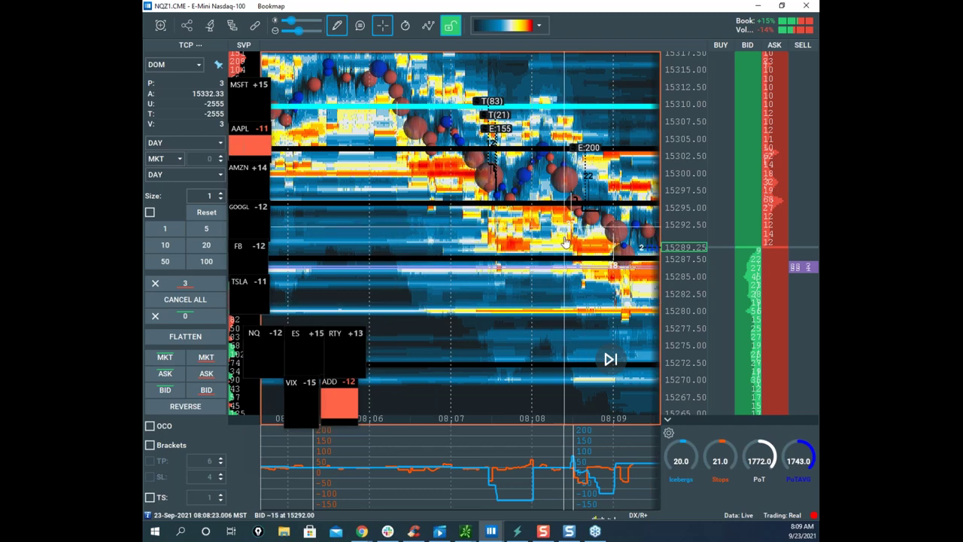
{"action": "left_click", "coordinate": [337, 25]}
{"action": "left_click", "coordinate": [349, 54]}
Step: Circle the earlier trading between the cyan lines near 15310 and 15325, sketch zigzag strokes across them, and clear the marks
{"action": "left_click_drag", "start_coordinate": [610, 204], "coordinate": [499, 209]}
{"action": "scroll", "coordinate": [591, 253], "scroll_direction": "down", "scroll_amount": 2}
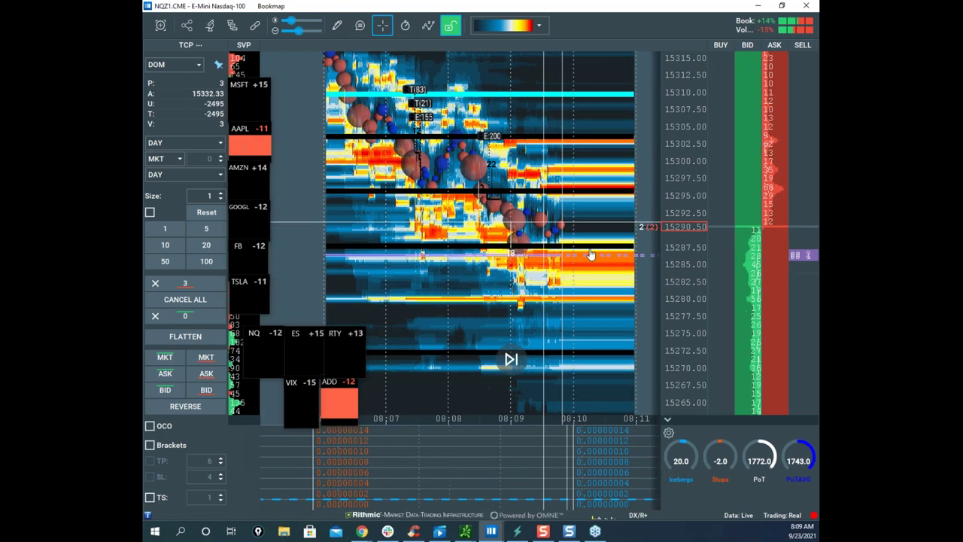
{"action": "left_click_drag", "start_coordinate": [592, 254], "coordinate": [572, 266]}
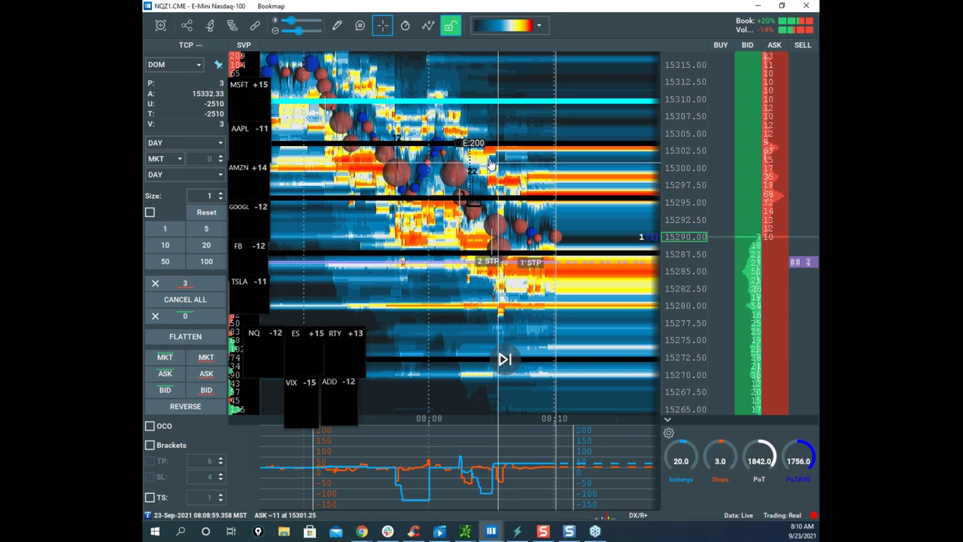
{"action": "left_click_drag", "start_coordinate": [482, 153], "coordinate": [572, 253]}
{"action": "scroll", "coordinate": [485, 181], "scroll_direction": "up", "scroll_amount": 5}
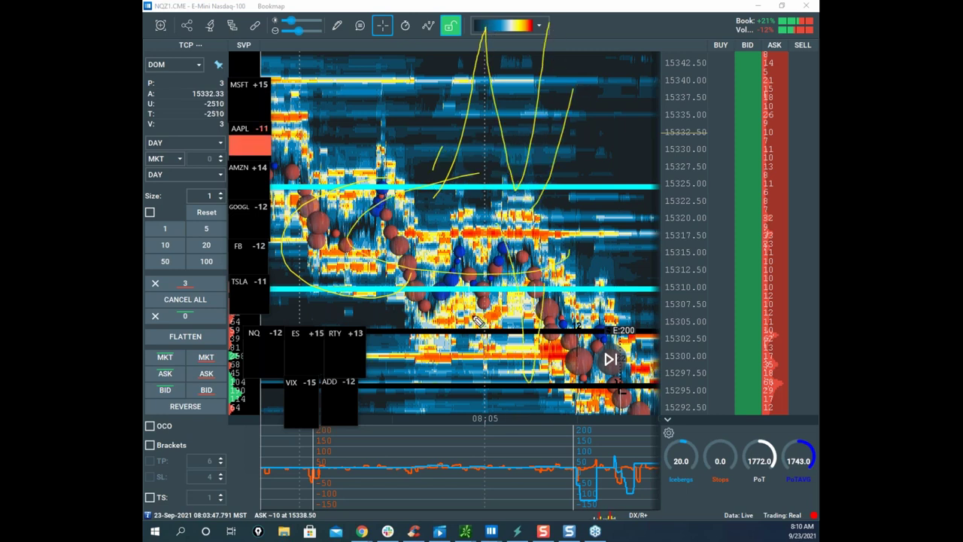
{"action": "key", "text": "Escape"}
Step: Return to the latest prices, circle the stop and iceberg cluster near 15300 and the trade near 15286, and clear the marks
{"action": "mouse_move", "coordinate": [641, 304]}
{"action": "left_mouse_down"}
{"action": "mouse_move", "coordinate": [544, 228]}
{"action": "mouse_move", "coordinate": [474, 151]}
{"action": "left_mouse_up"}
{"action": "scroll", "coordinate": [575, 272], "scroll_direction": "up", "scroll_amount": 2}
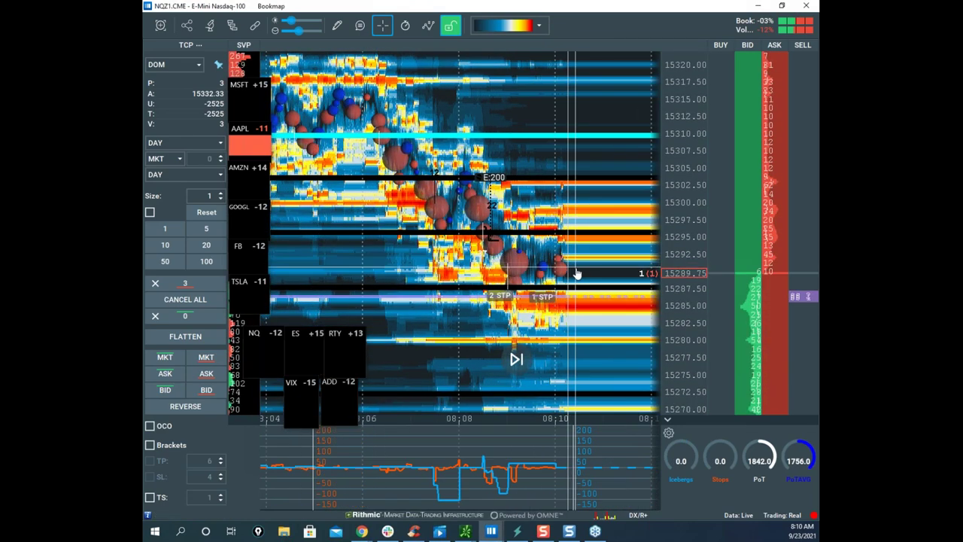
{"action": "left_click_drag", "start_coordinate": [576, 273], "coordinate": [519, 261]}
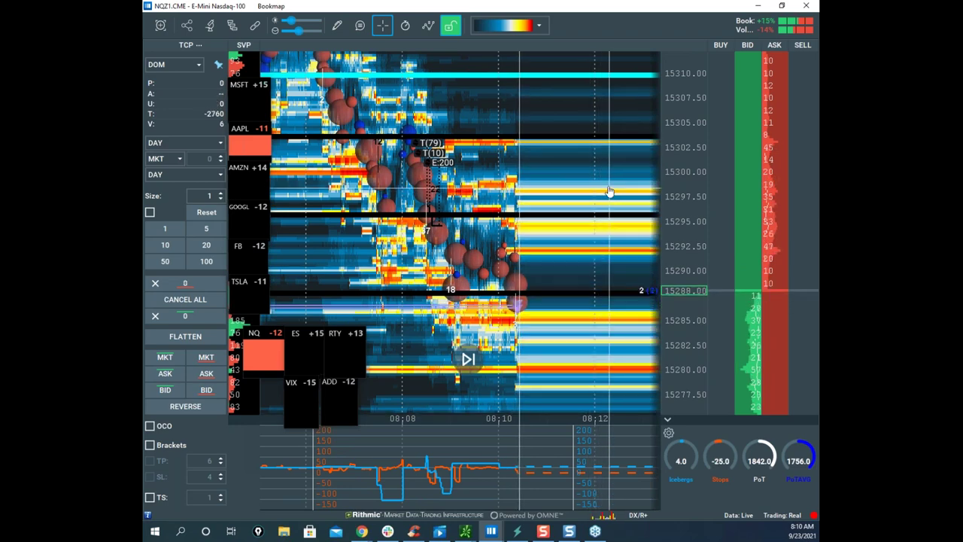
{"action": "scroll", "coordinate": [576, 202], "scroll_direction": "down", "scroll_amount": 2}
{"action": "left_click_drag", "start_coordinate": [562, 204], "coordinate": [525, 206]}
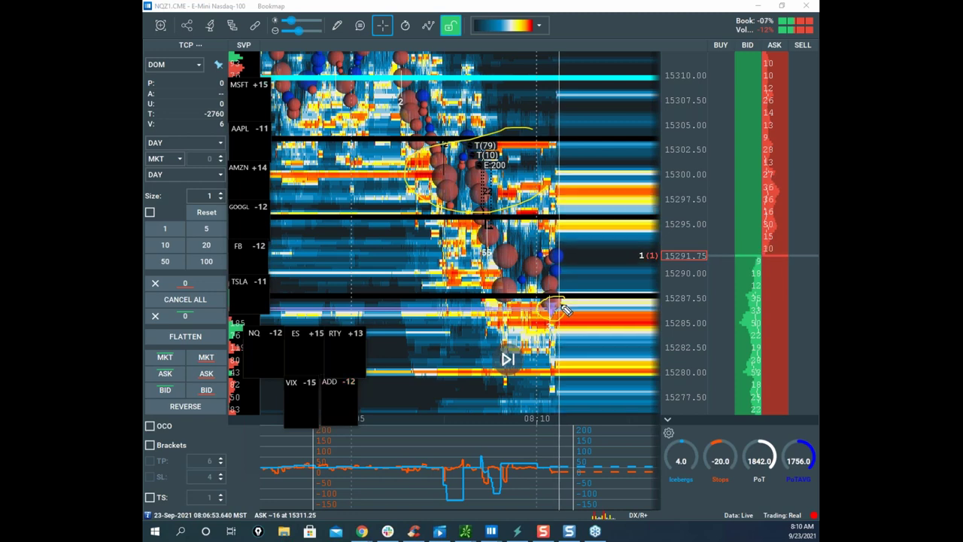
{"action": "key", "text": "Escape"}
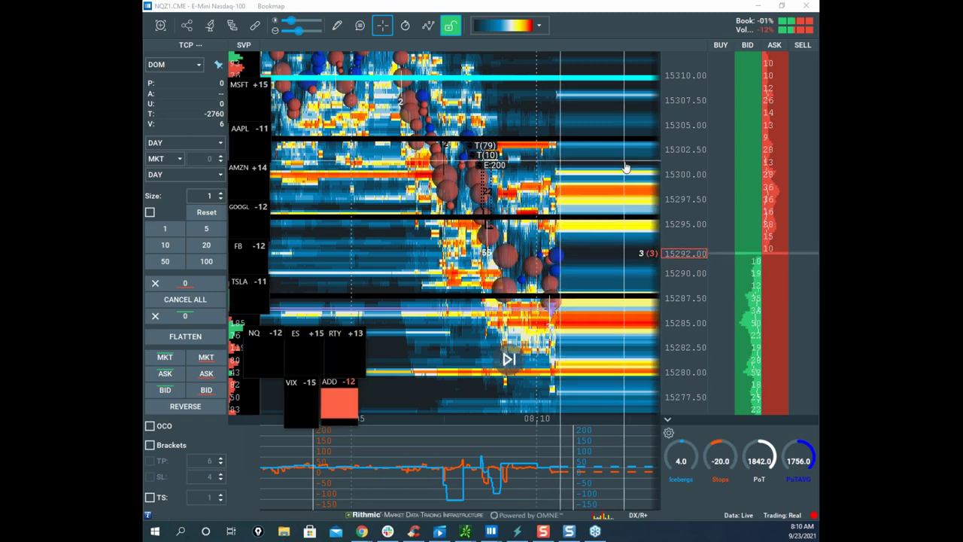
Step: Inspect the latest Nasdaq-100 trades up close and circle the zone between the black lines near 15296 and 15303.75
{"action": "scroll", "coordinate": [577, 168], "scroll_direction": "up", "scroll_amount": 3}
{"action": "left_click_drag", "start_coordinate": [578, 164], "coordinate": [499, 166]}
{"action": "scroll", "coordinate": [682, 213], "scroll_direction": "up", "scroll_amount": 3}
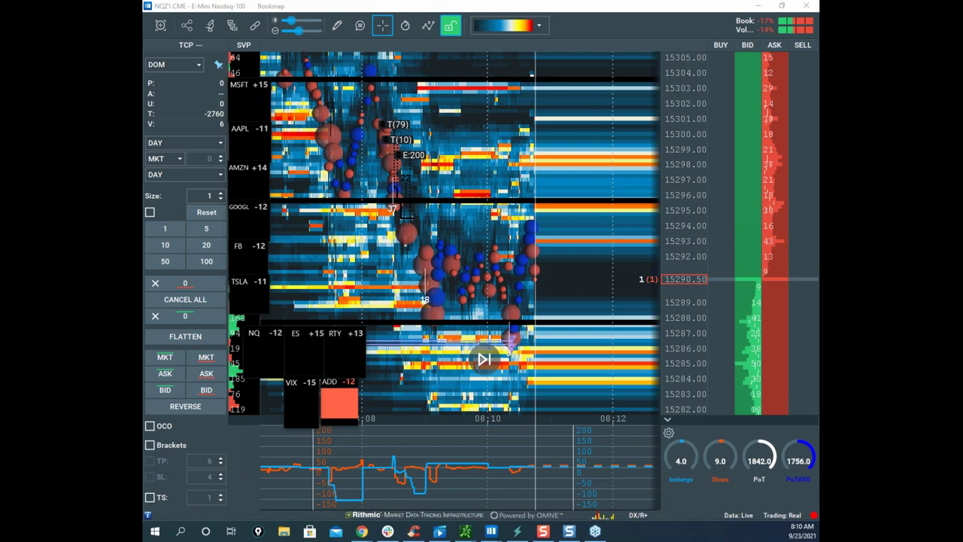
{"action": "scroll", "coordinate": [678, 194], "scroll_direction": "down", "scroll_amount": 2}
{"action": "scroll", "coordinate": [678, 194], "scroll_direction": "down", "scroll_amount": 3}
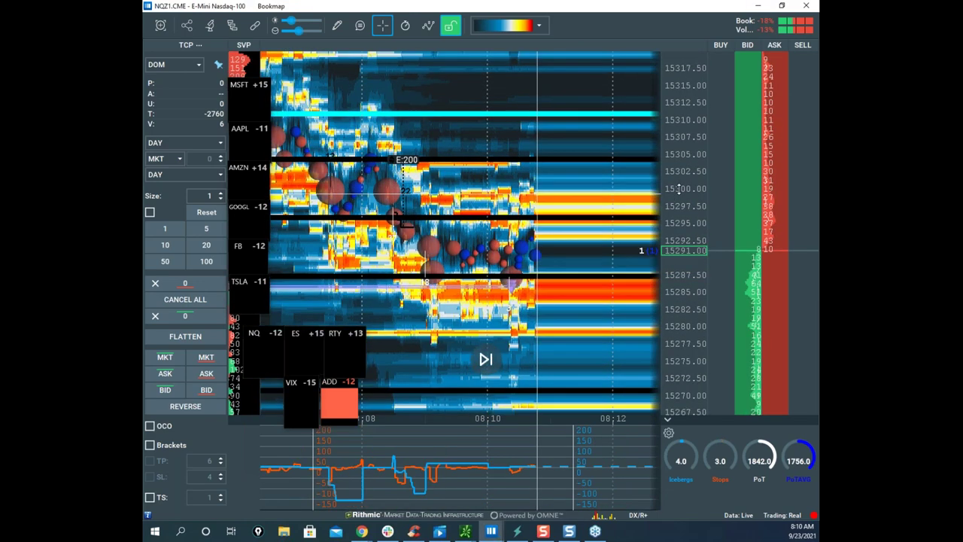
{"action": "scroll", "coordinate": [679, 191], "scroll_direction": "up", "scroll_amount": 1}
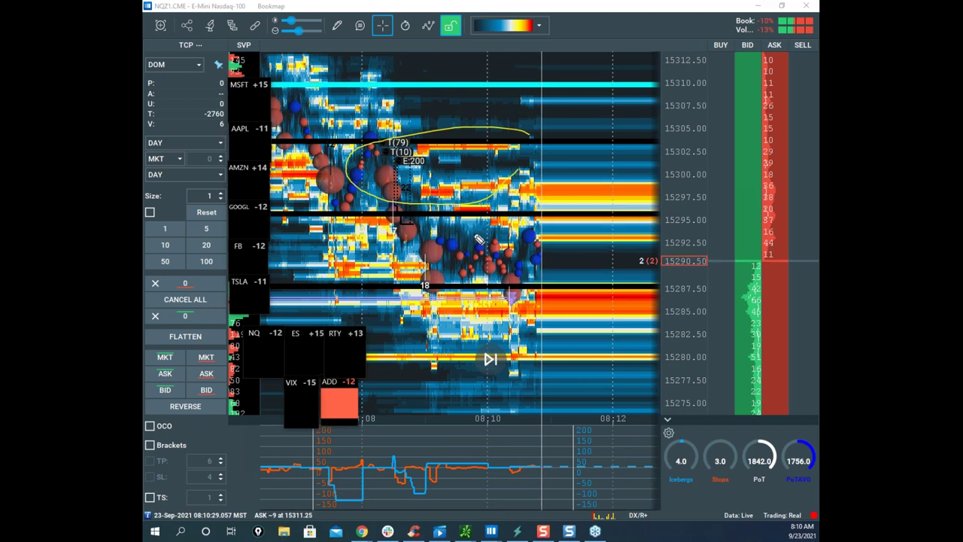
Step: Sketch possible price paths from the zone near 15296–15303.75 down to about 15280 and up to the cyan line near 15310, and clear the marks
{"action": "left_click_drag", "start_coordinate": [434, 242], "coordinate": [472, 318]}
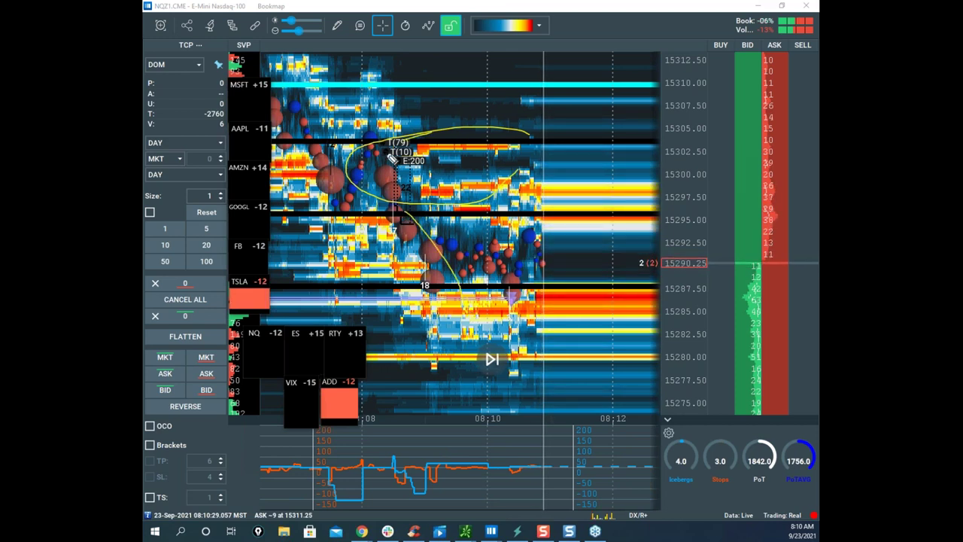
{"action": "left_click_drag", "start_coordinate": [525, 302], "coordinate": [565, 143]}
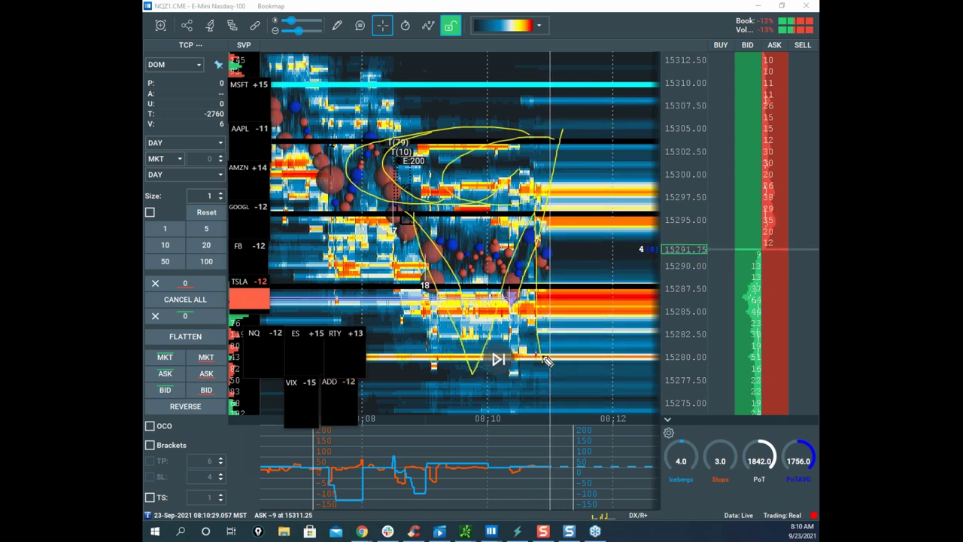
{"action": "left_click_drag", "start_coordinate": [534, 250], "coordinate": [585, 95]}
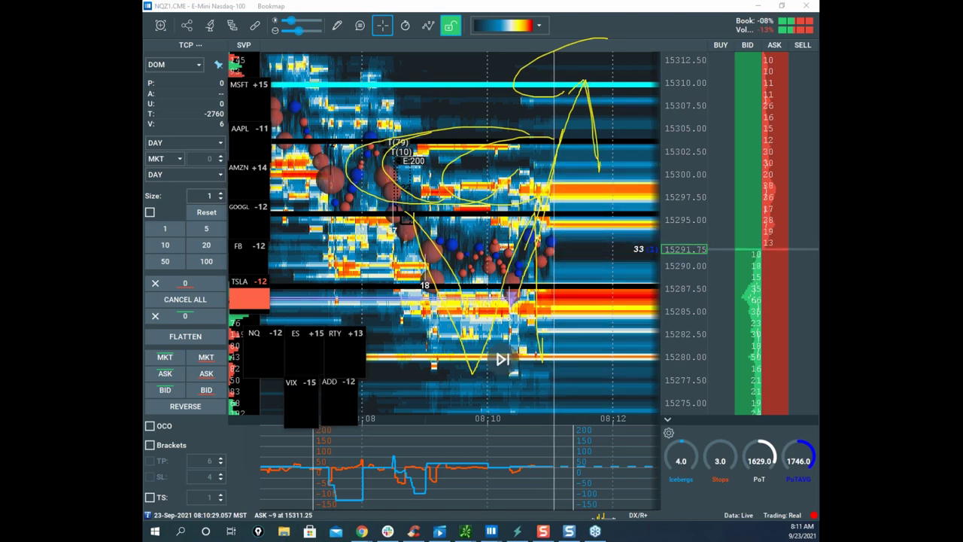
{"action": "key", "text": "Escape"}
Step: Inspect the latest Nasdaq-100 trades up close and circle the purple marker just below the black line near 15287.50
{"action": "left_click_drag", "start_coordinate": [557, 142], "coordinate": [510, 117]}
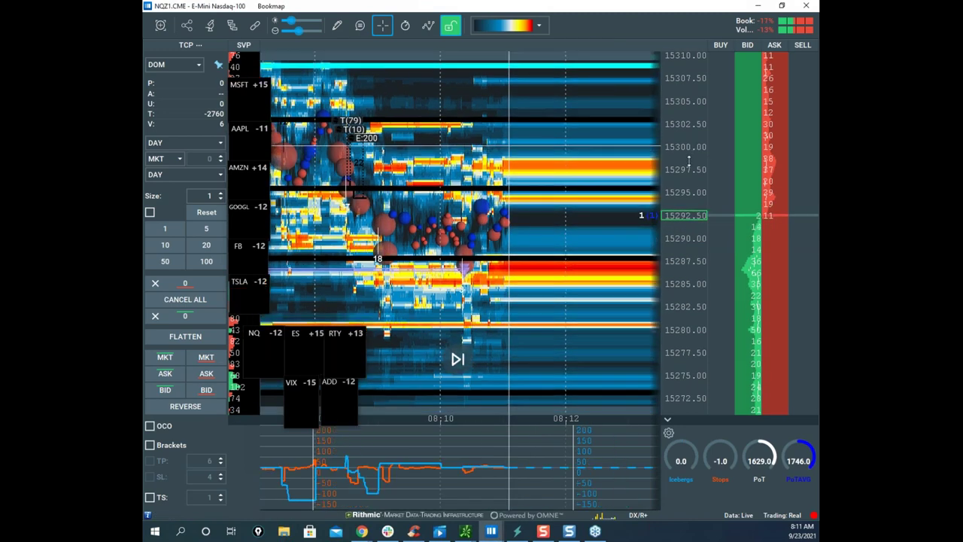
{"action": "scroll", "coordinate": [687, 160], "scroll_direction": "down", "scroll_amount": 3}
{"action": "left_click_drag", "start_coordinate": [593, 175], "coordinate": [590, 219]}
{"action": "scroll", "coordinate": [688, 197], "scroll_direction": "up", "scroll_amount": 3}
{"action": "left_click_drag", "start_coordinate": [559, 294], "coordinate": [574, 224]}
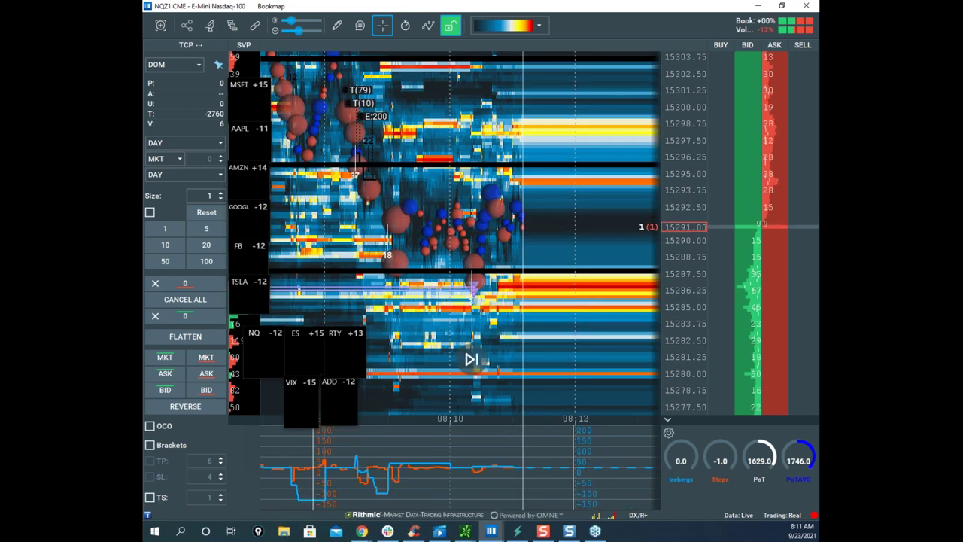
{"action": "key", "text": "ctrl+alt+g"}
{"action": "key", "text": "Delete"}
{"action": "left_click_drag", "start_coordinate": [493, 266], "coordinate": [456, 300]}
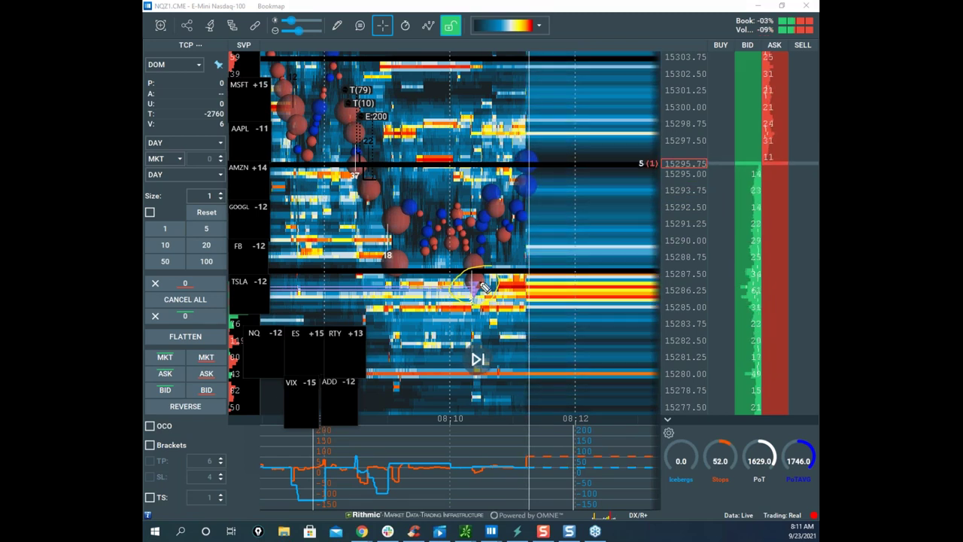
{"action": "mouse_move", "coordinate": [462, 298]}
{"action": "left_mouse_down"}
{"action": "mouse_move", "coordinate": [481, 280]}
{"action": "mouse_move", "coordinate": [452, 289]}
{"action": "mouse_move", "coordinate": [474, 286]}
{"action": "left_mouse_up"}
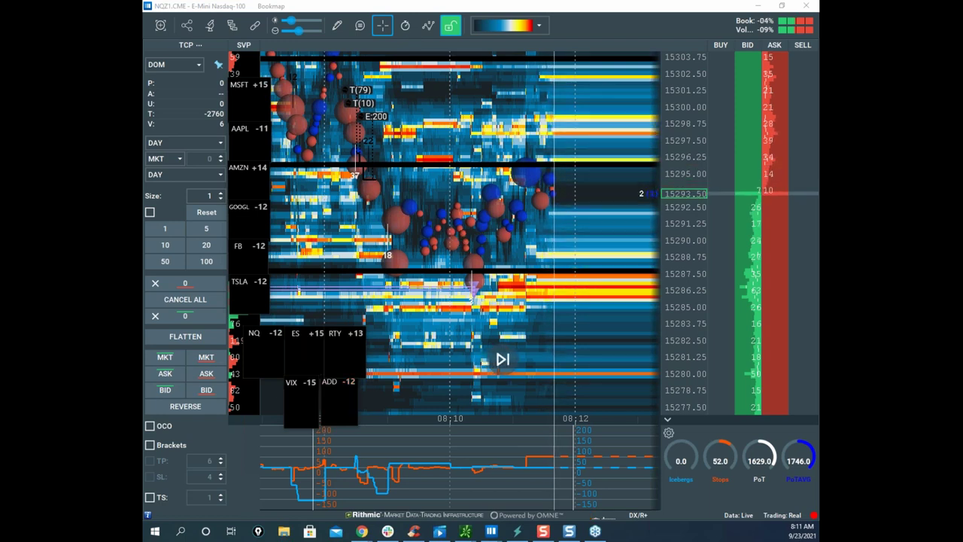
Step: Circle the zone between the black lines near 15296 and 15303.75 and the iceberg dips in the indicator pane, sketch price paths, and clear the marks
{"action": "scroll", "coordinate": [608, 201], "scroll_direction": "down", "scroll_amount": 2}
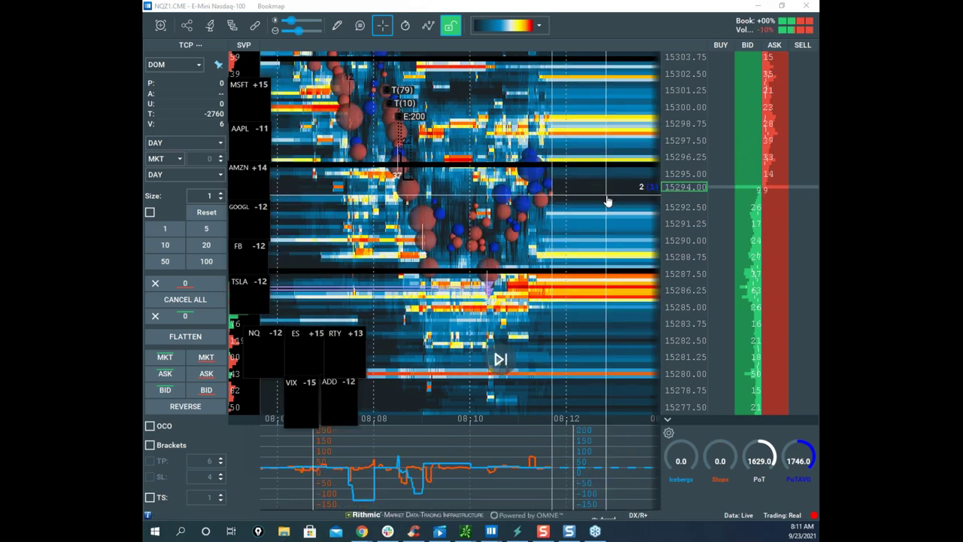
{"action": "left_click_drag", "start_coordinate": [608, 202], "coordinate": [586, 213]}
{"action": "left_click_drag", "start_coordinate": [670, 192], "coordinate": [677, 239]}
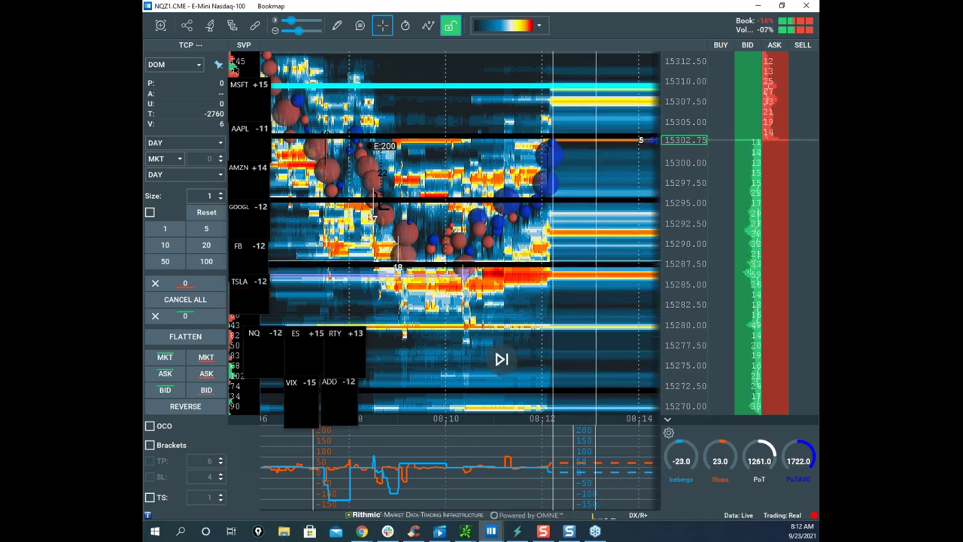
{"action": "scroll", "coordinate": [683, 274], "scroll_direction": "down", "scroll_amount": 2}
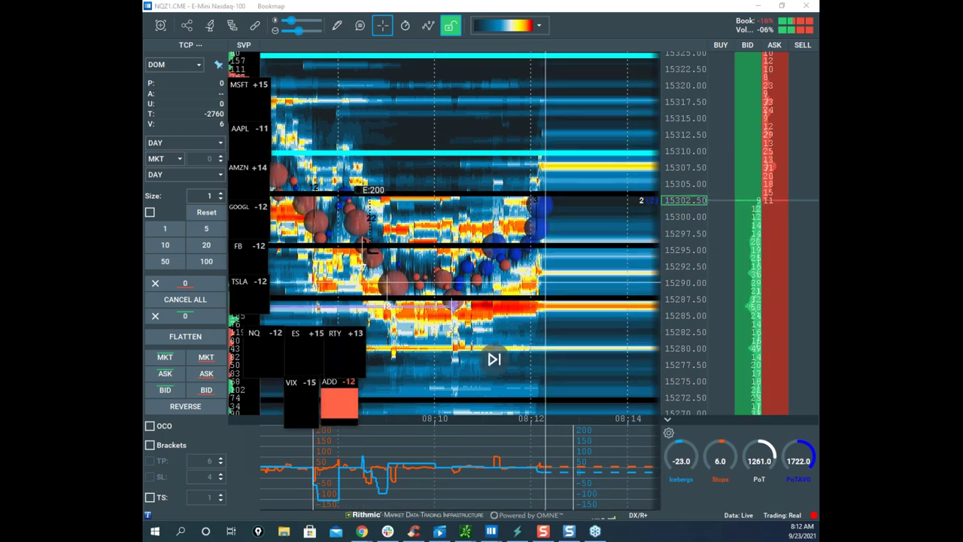
{"action": "mouse_move", "coordinate": [492, 183]}
{"action": "left_mouse_down"}
{"action": "mouse_move", "coordinate": [410, 219]}
{"action": "mouse_move", "coordinate": [553, 214]}
{"action": "mouse_move", "coordinate": [429, 249]}
{"action": "left_mouse_up"}
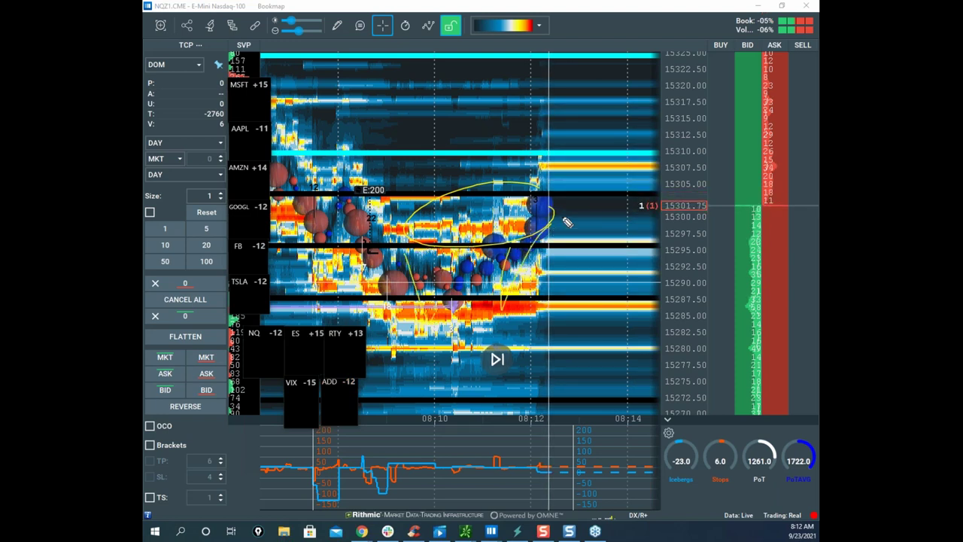
{"action": "left_click_drag", "start_coordinate": [393, 443], "coordinate": [339, 466]}
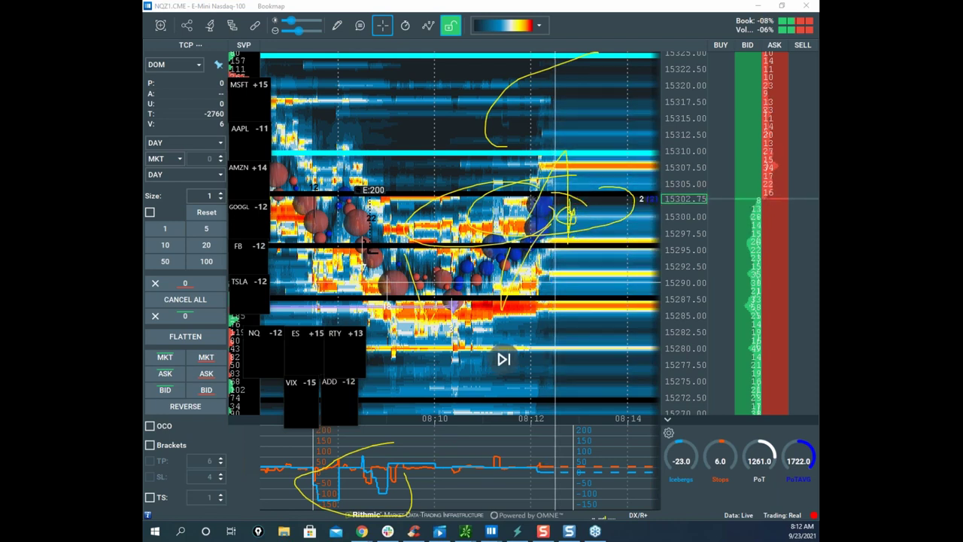
{"action": "key", "text": "Escape"}
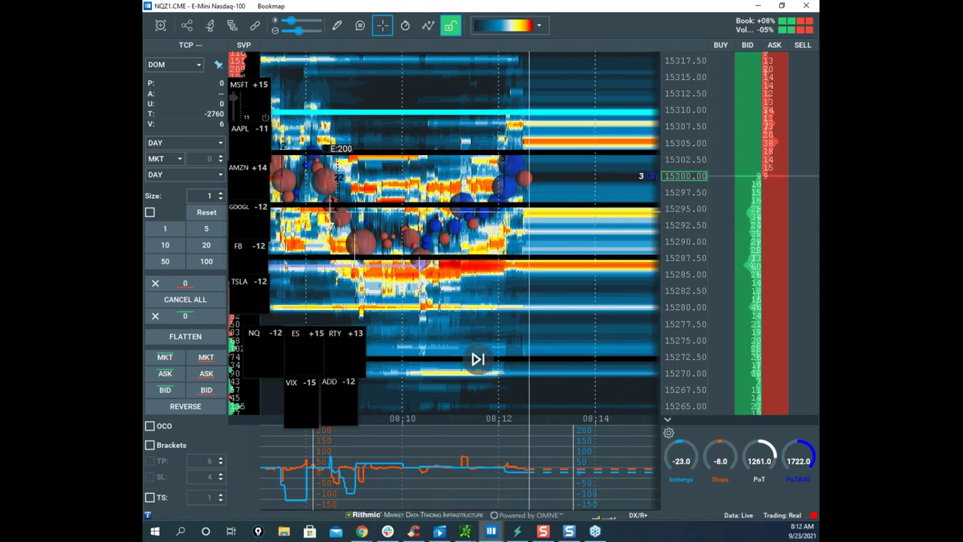
Step: Examine the latest Nasdaq-100 prices around 15300 against the black and cyan lines at several price and time scales
{"action": "scroll", "coordinate": [604, 217], "scroll_direction": "up", "scroll_amount": 2}
{"action": "left_click_drag", "start_coordinate": [605, 218], "coordinate": [661, 271]}
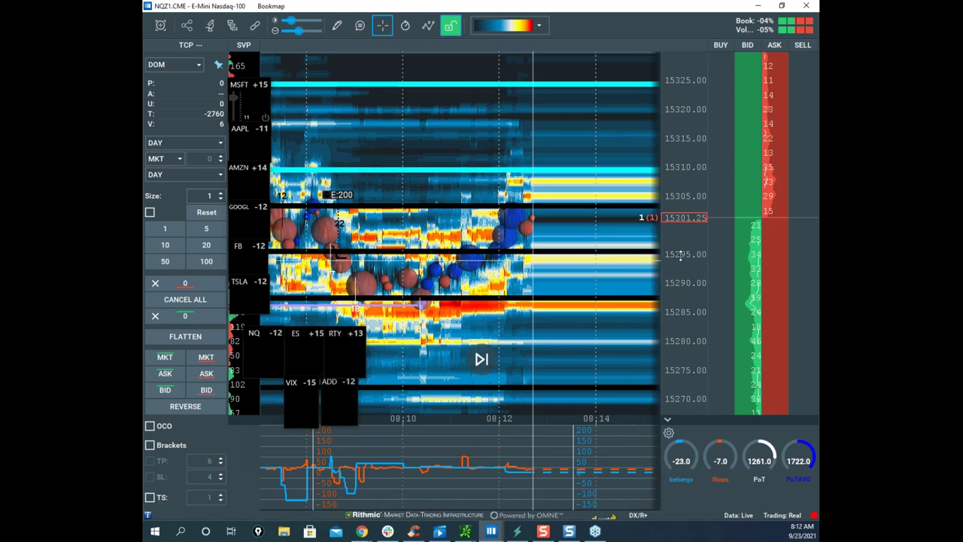
{"action": "scroll", "coordinate": [680, 256], "scroll_direction": "up", "scroll_amount": 2}
{"action": "scroll", "coordinate": [591, 250], "scroll_direction": "down", "scroll_amount": 2}
{"action": "scroll", "coordinate": [598, 250], "scroll_direction": "down", "scroll_amount": 3}
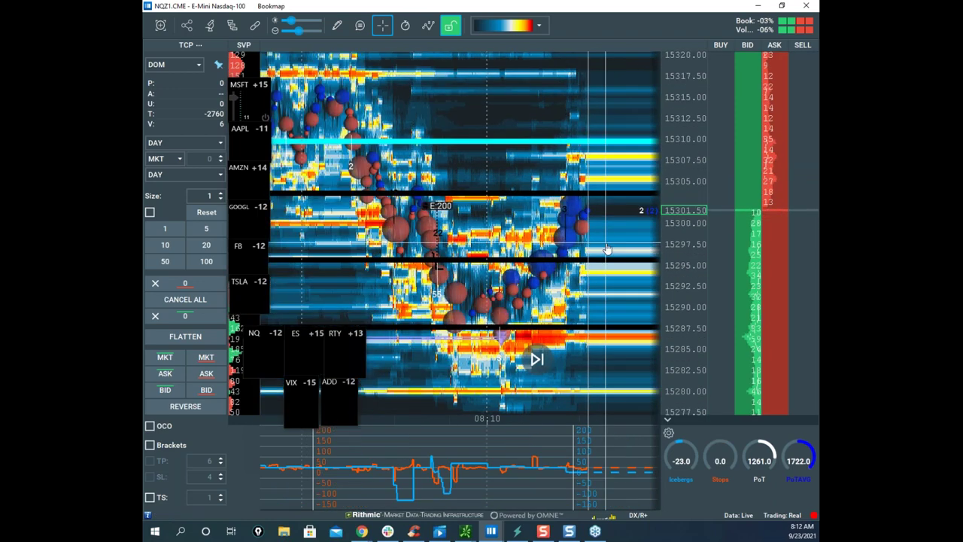
{"action": "left_click_drag", "start_coordinate": [617, 234], "coordinate": [599, 227]}
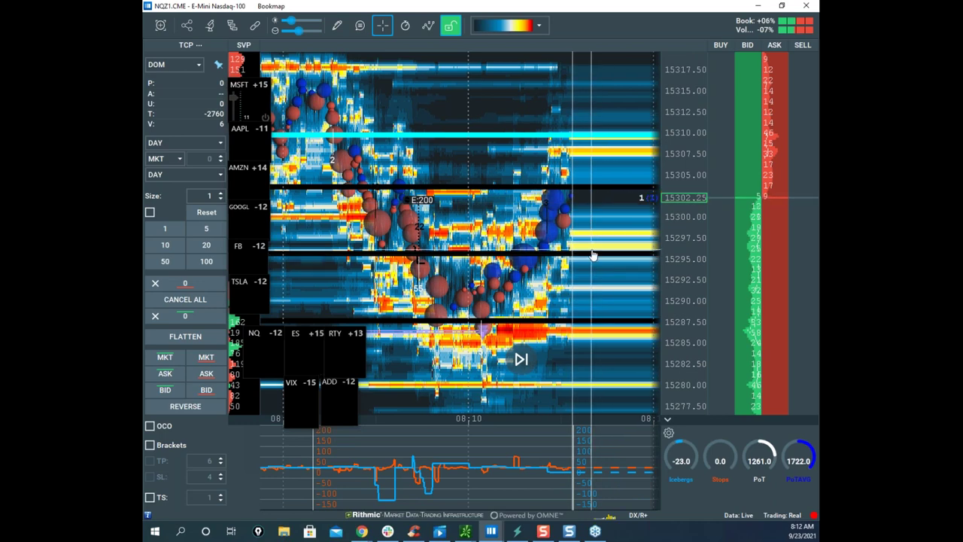
{"action": "scroll", "coordinate": [605, 274], "scroll_direction": "down", "scroll_amount": 2}
{"action": "scroll", "coordinate": [677, 236], "scroll_direction": "down", "scroll_amount": 2}
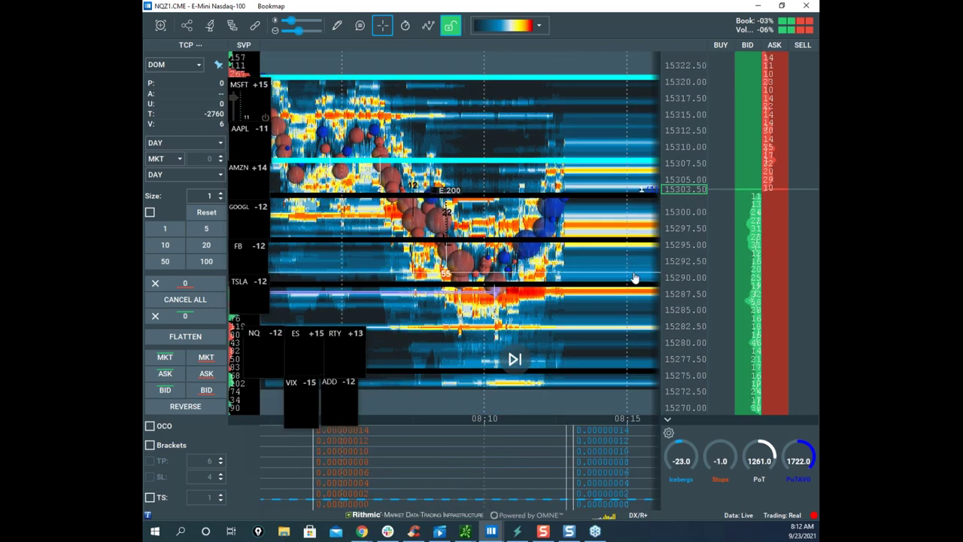
{"action": "left_click_drag", "start_coordinate": [603, 265], "coordinate": [586, 305]}
{"action": "scroll", "coordinate": [664, 213], "scroll_direction": "up", "scroll_amount": 2}
{"action": "scroll", "coordinate": [527, 209], "scroll_direction": "down", "scroll_amount": 4}
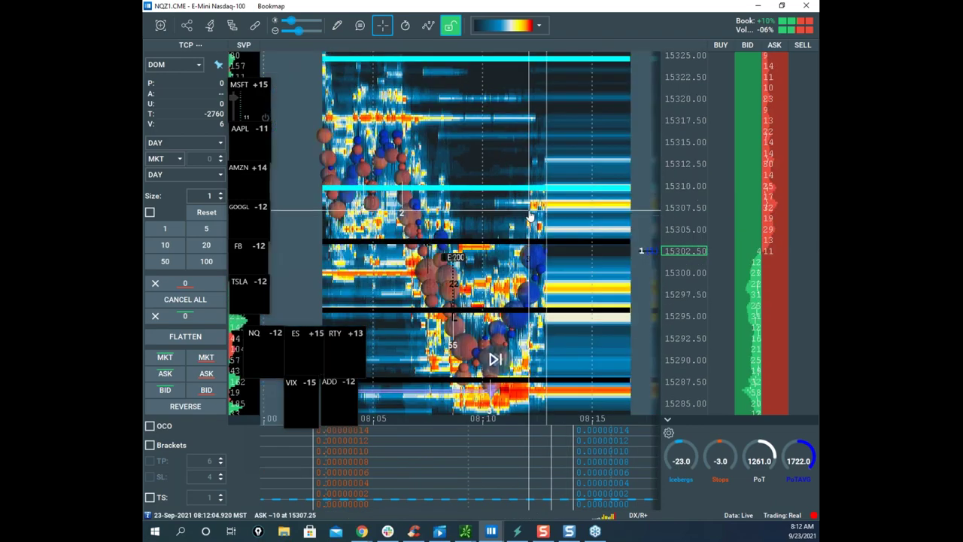
Step: Trace the Nasdaq-100 history back to the 07:45 low near 15300 and examine the iceberg indicator there
{"action": "left_click_drag", "start_coordinate": [476, 165], "coordinate": [559, 207]}
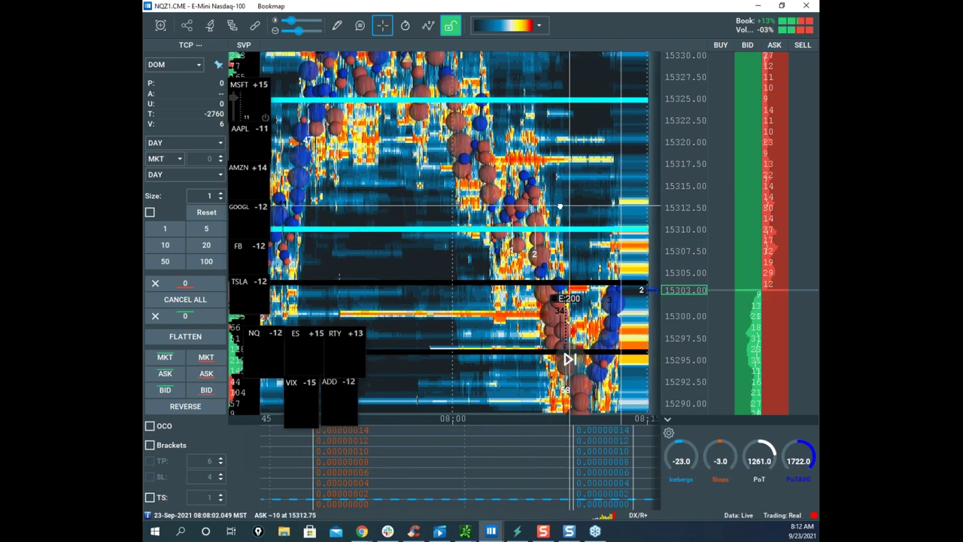
{"action": "left_click_drag", "start_coordinate": [392, 226], "coordinate": [539, 225]}
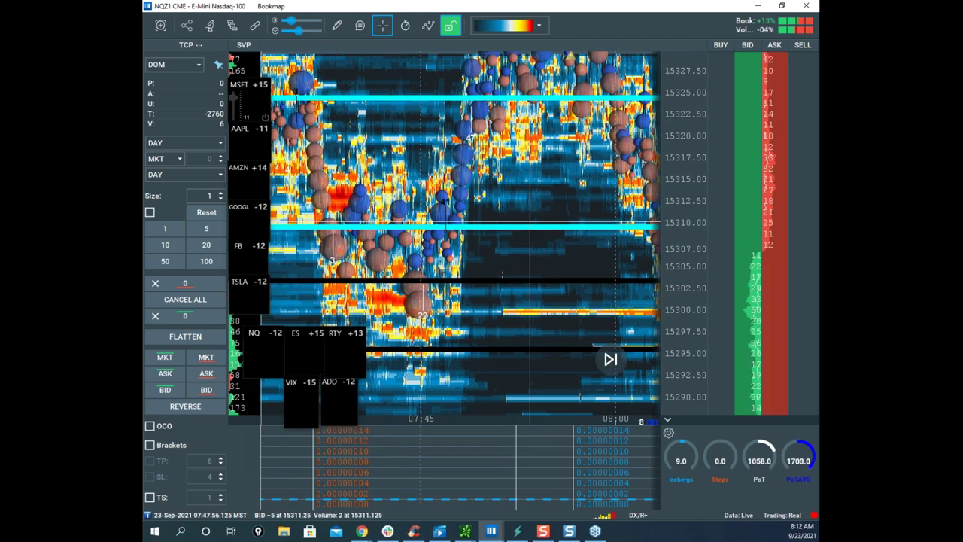
{"action": "left_click_drag", "start_coordinate": [461, 211], "coordinate": [601, 220]}
{"action": "scroll", "coordinate": [449, 263], "scroll_direction": "down", "scroll_amount": 2}
{"action": "left_click_drag", "start_coordinate": [437, 268], "coordinate": [530, 251]}
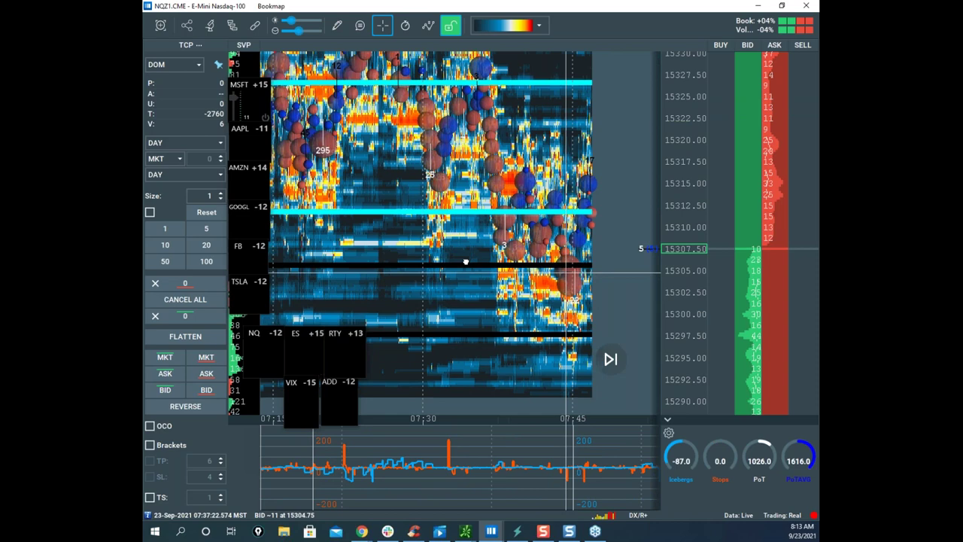
{"action": "left_click_drag", "start_coordinate": [466, 262], "coordinate": [338, 255]}
{"action": "left_click_drag", "start_coordinate": [539, 260], "coordinate": [425, 259]}
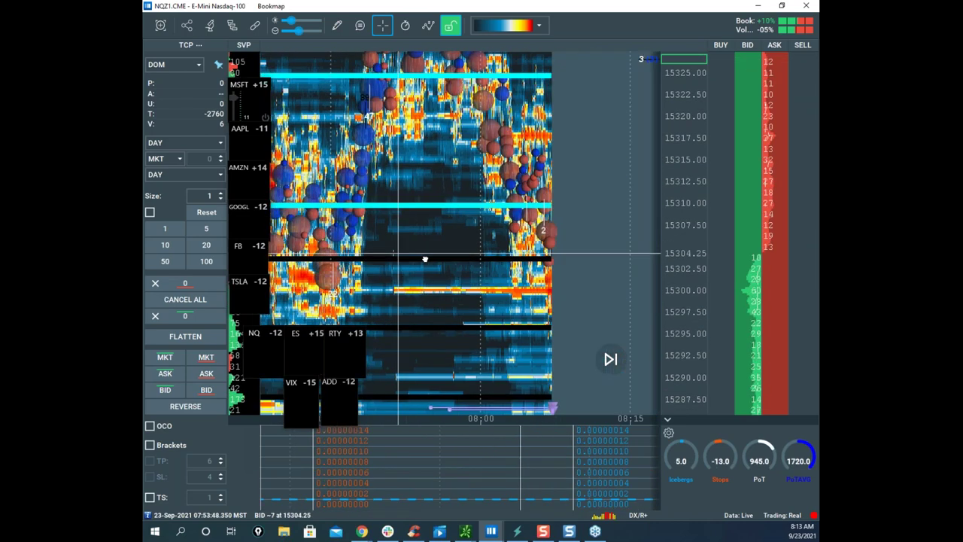
{"action": "left_click_drag", "start_coordinate": [450, 312], "coordinate": [507, 260]}
{"action": "scroll", "coordinate": [398, 291], "scroll_direction": "up", "scroll_amount": 3}
{"action": "left_click_drag", "start_coordinate": [450, 292], "coordinate": [565, 274]}
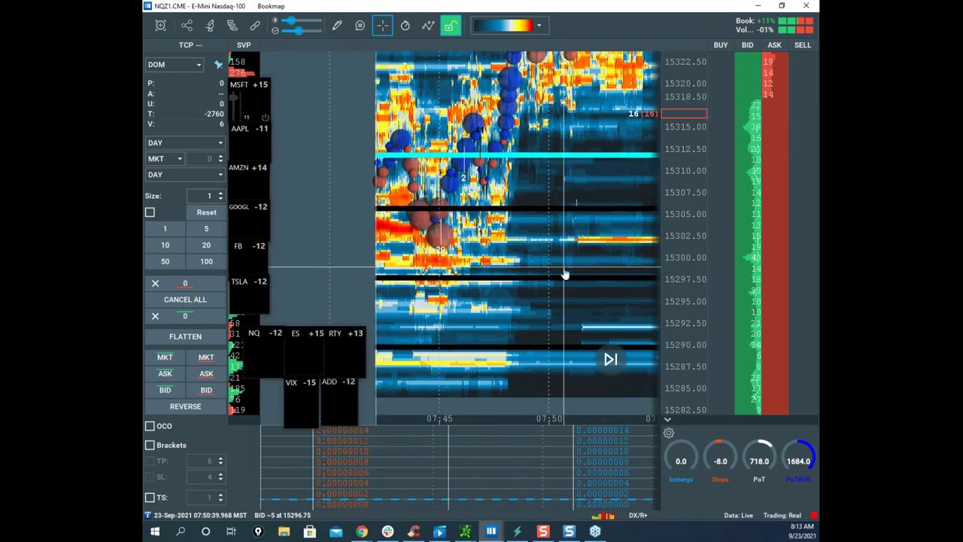
{"action": "left_click_drag", "start_coordinate": [434, 275], "coordinate": [579, 279]}
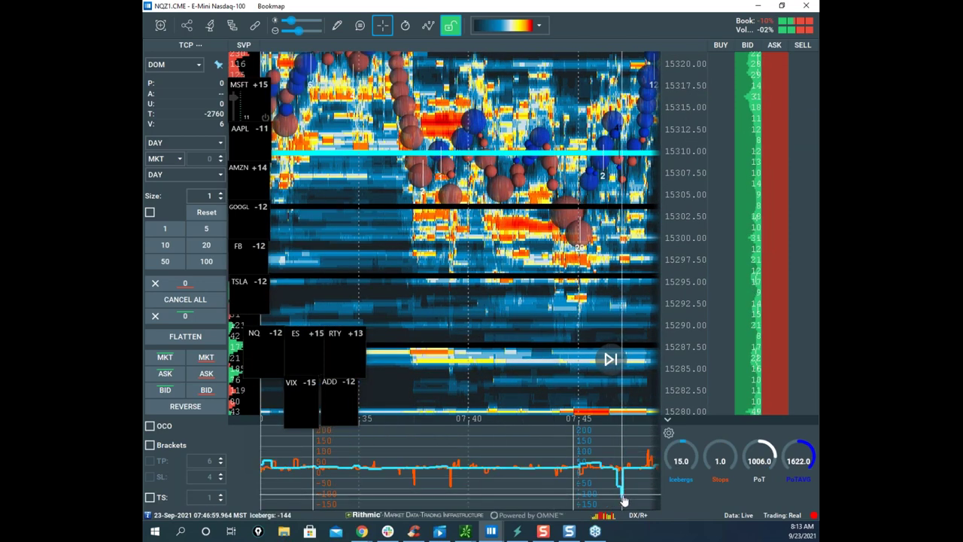
Step: Trace the history back to about 07:05, circle the trades between the cyan lines near 15310 and 15325 and the iceberg spike, and clear the marks
{"action": "left_click_drag", "start_coordinate": [446, 208], "coordinate": [572, 277]}
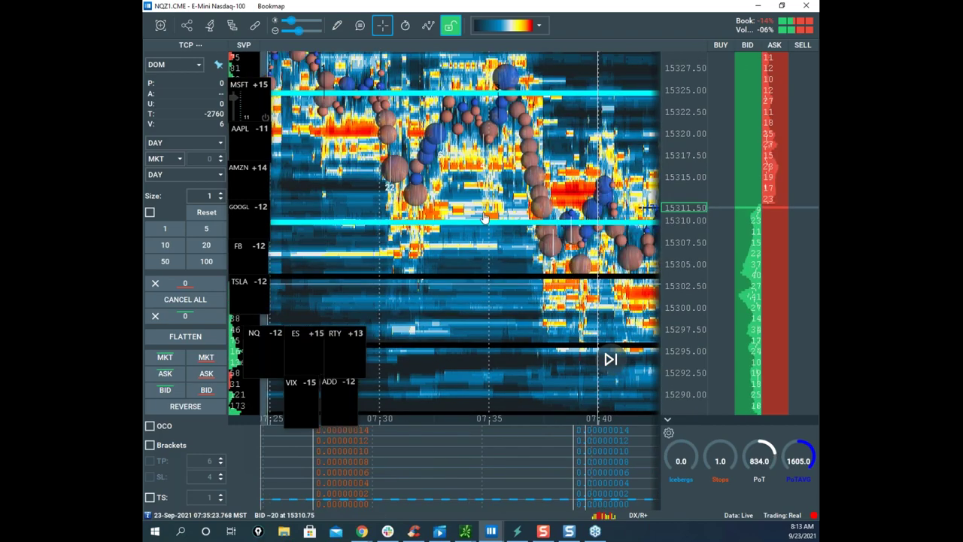
{"action": "scroll", "coordinate": [409, 234], "scroll_direction": "up", "scroll_amount": 2}
{"action": "scroll", "coordinate": [410, 236], "scroll_direction": "up", "scroll_amount": 2}
{"action": "left_click_drag", "start_coordinate": [467, 277], "coordinate": [577, 244]}
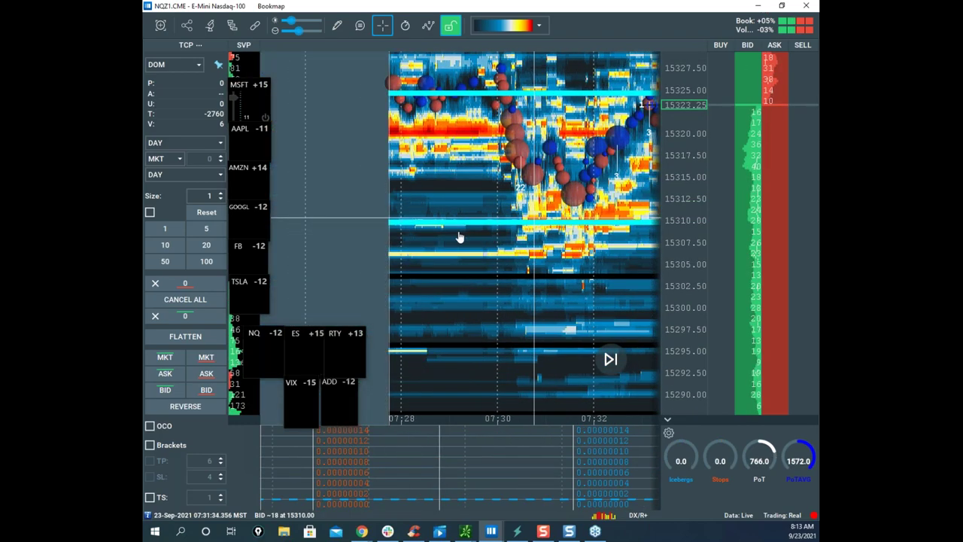
{"action": "left_click_drag", "start_coordinate": [407, 224], "coordinate": [580, 220]}
{"action": "left_click_drag", "start_coordinate": [372, 172], "coordinate": [585, 245]}
{"action": "scroll", "coordinate": [550, 256], "scroll_direction": "down", "scroll_amount": 3}
{"action": "left_click_drag", "start_coordinate": [470, 180], "coordinate": [601, 262]}
{"action": "left_click_drag", "start_coordinate": [442, 238], "coordinate": [589, 231]}
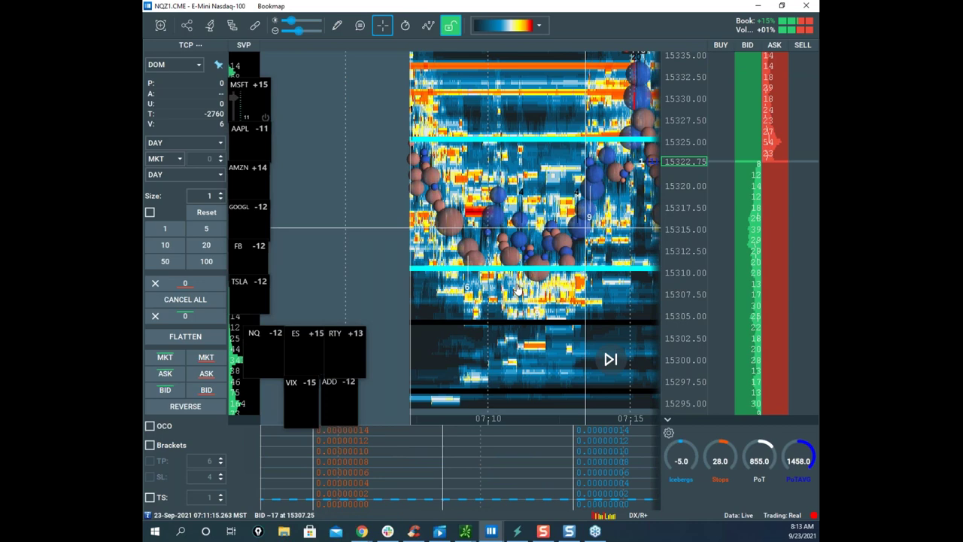
{"action": "left_click_drag", "start_coordinate": [458, 264], "coordinate": [591, 251]}
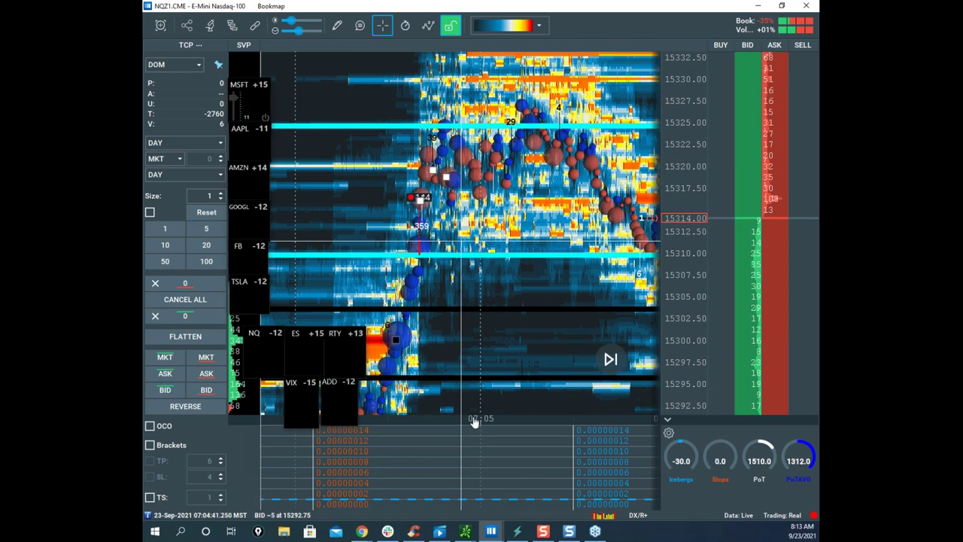
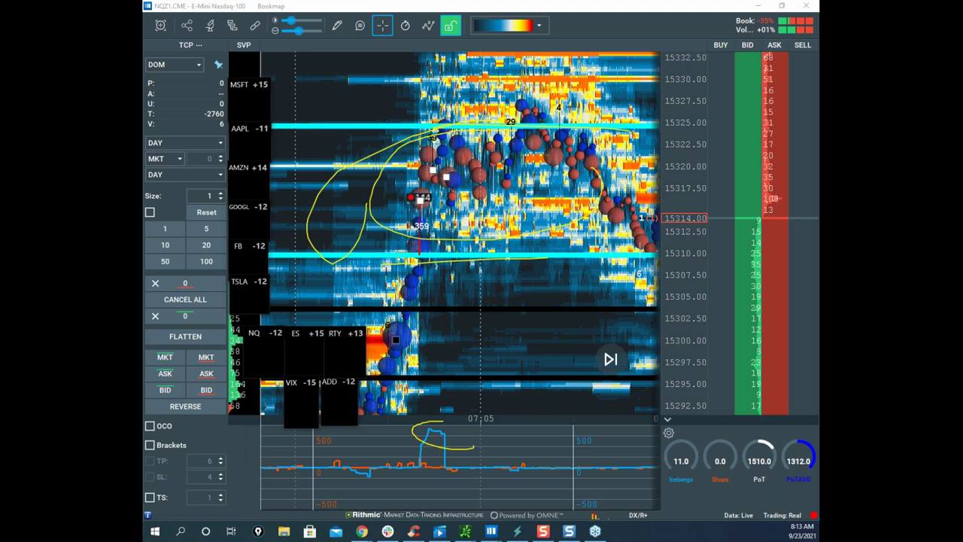
{"action": "key", "text": "e"}
Step: Follow the Nasdaq-100 history forward from 07:05 to the 08:15 prices around 15300 at a wider price scale
{"action": "scroll", "coordinate": [496, 194], "scroll_direction": "down", "scroll_amount": 3}
{"action": "left_click_drag", "start_coordinate": [647, 215], "coordinate": [503, 179]}
{"action": "scroll", "coordinate": [501, 180], "scroll_direction": "down", "scroll_amount": 3}
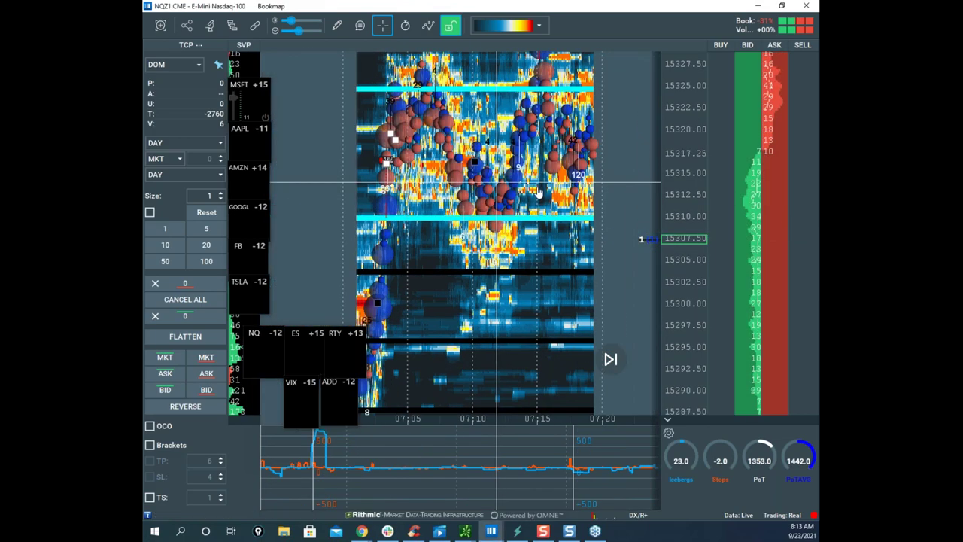
{"action": "left_click_drag", "start_coordinate": [641, 178], "coordinate": [479, 172]}
{"action": "scroll", "coordinate": [677, 155], "scroll_direction": "down", "scroll_amount": 3}
{"action": "scroll", "coordinate": [479, 171], "scroll_direction": "down", "scroll_amount": 3}
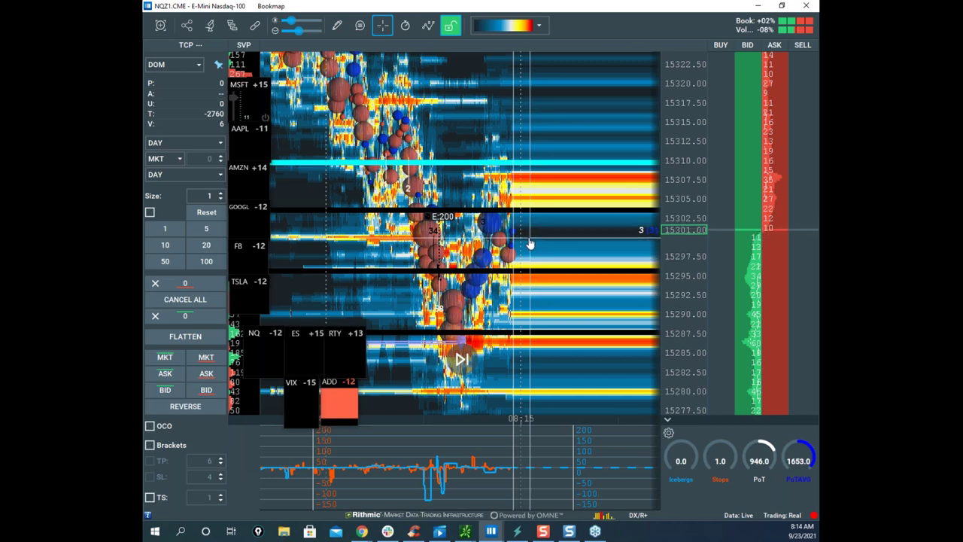
{"action": "left_click_drag", "start_coordinate": [671, 201], "coordinate": [671, 213]}
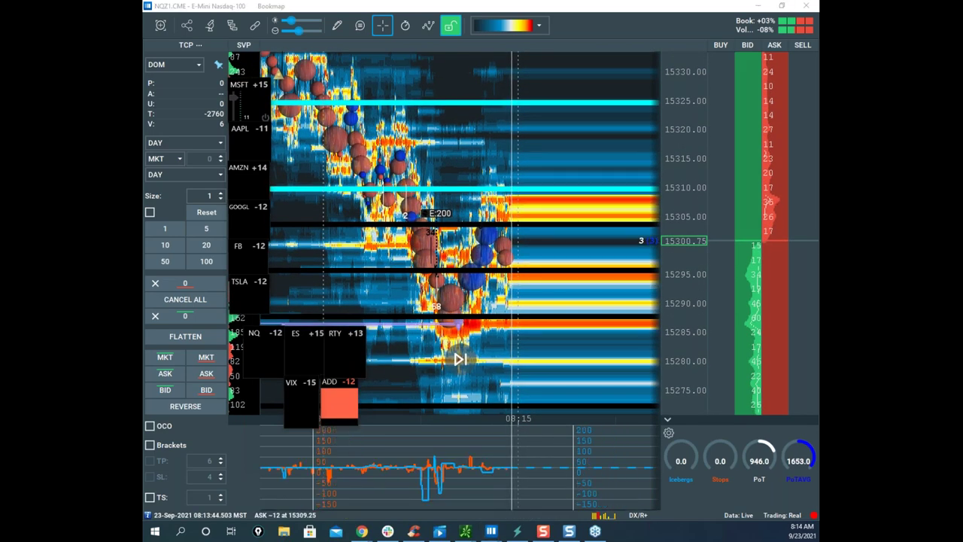
Step: Mark the cyan lines near 15310 and 15325, sketch the drop to about 15287 and possible rebound paths above 15325, and clear the marks
{"action": "left_click_drag", "start_coordinate": [368, 103], "coordinate": [522, 98]}
{"action": "left_click_drag", "start_coordinate": [383, 170], "coordinate": [491, 170]}
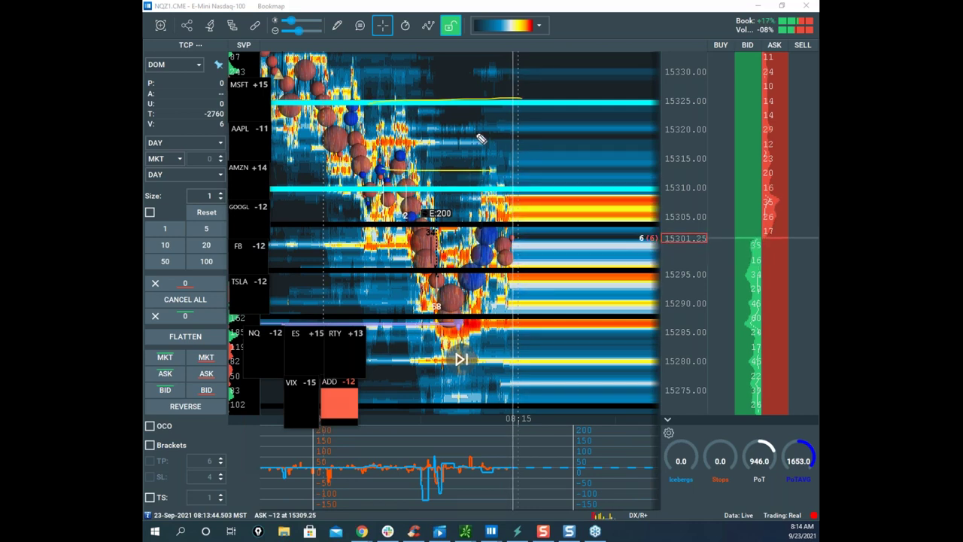
{"action": "mouse_move", "coordinate": [347, 153]}
{"action": "left_mouse_down"}
{"action": "mouse_move", "coordinate": [445, 197]}
{"action": "mouse_move", "coordinate": [436, 274]}
{"action": "mouse_move", "coordinate": [454, 322]}
{"action": "mouse_move", "coordinate": [483, 324]}
{"action": "mouse_move", "coordinate": [457, 322]}
{"action": "left_mouse_up"}
{"action": "left_click_drag", "start_coordinate": [479, 276], "coordinate": [501, 210]}
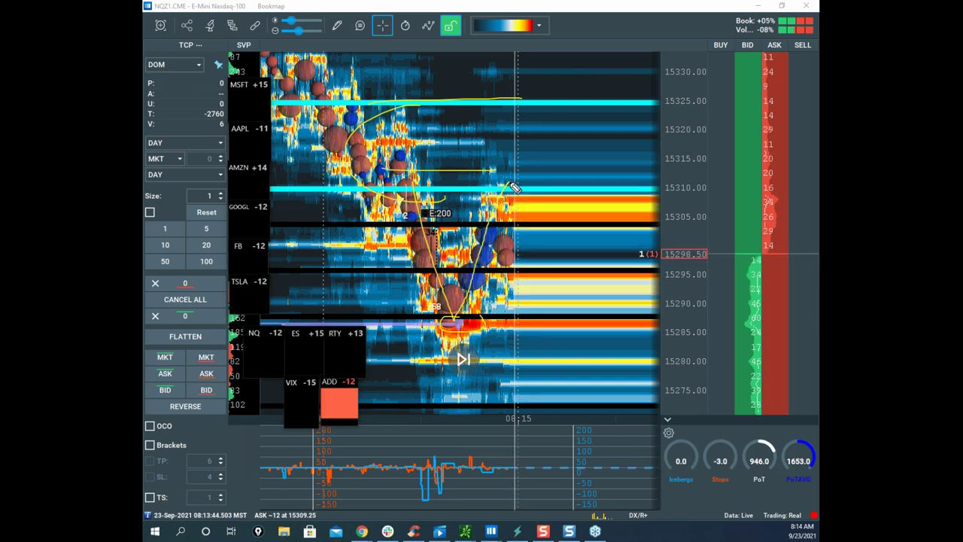
{"action": "mouse_move", "coordinate": [359, 98]}
{"action": "left_mouse_down"}
{"action": "mouse_move", "coordinate": [417, 60]}
{"action": "mouse_move", "coordinate": [437, 97]}
{"action": "mouse_move", "coordinate": [471, 14]}
{"action": "left_mouse_up"}
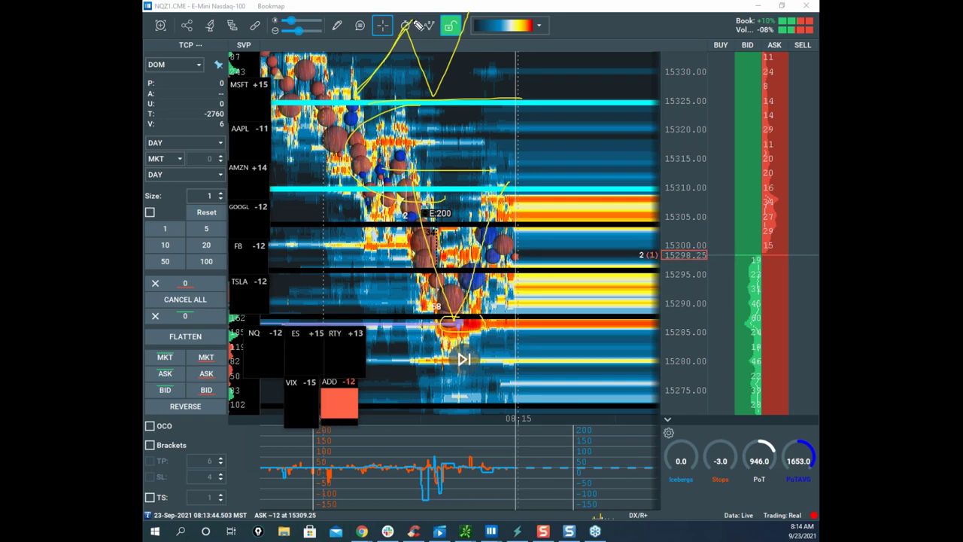
{"action": "mouse_move", "coordinate": [477, 43]}
{"action": "left_mouse_down"}
{"action": "mouse_move", "coordinate": [427, 35]}
{"action": "mouse_move", "coordinate": [508, 87]}
{"action": "left_mouse_up"}
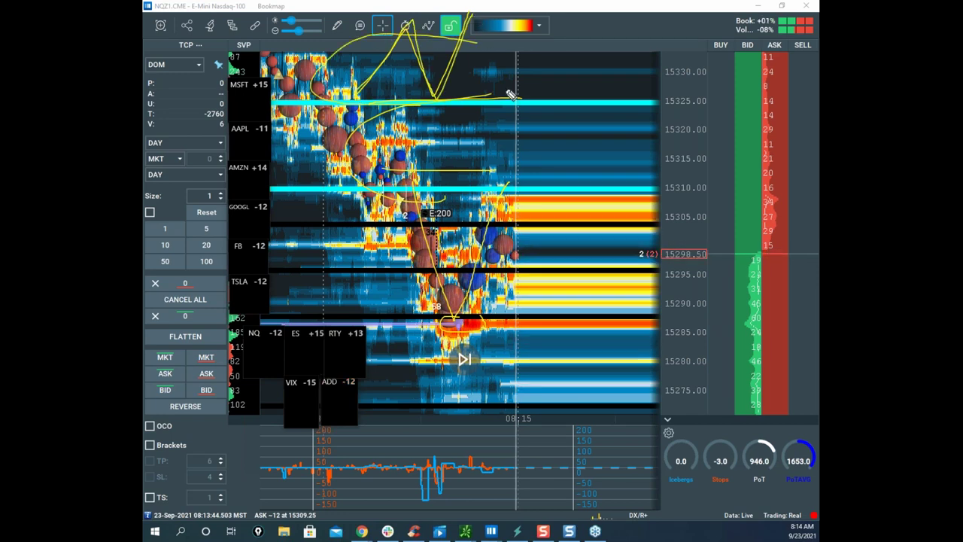
{"action": "mouse_move", "coordinate": [452, 321]}
{"action": "left_mouse_down"}
{"action": "mouse_move", "coordinate": [517, 192]}
{"action": "mouse_move", "coordinate": [522, 238]}
{"action": "mouse_move", "coordinate": [537, 90]}
{"action": "mouse_move", "coordinate": [533, 160]}
{"action": "left_mouse_up"}
{"action": "mouse_move", "coordinate": [392, 108]}
{"action": "left_mouse_down"}
{"action": "mouse_move", "coordinate": [545, 196]}
{"action": "mouse_move", "coordinate": [553, 188]}
{"action": "left_mouse_up"}
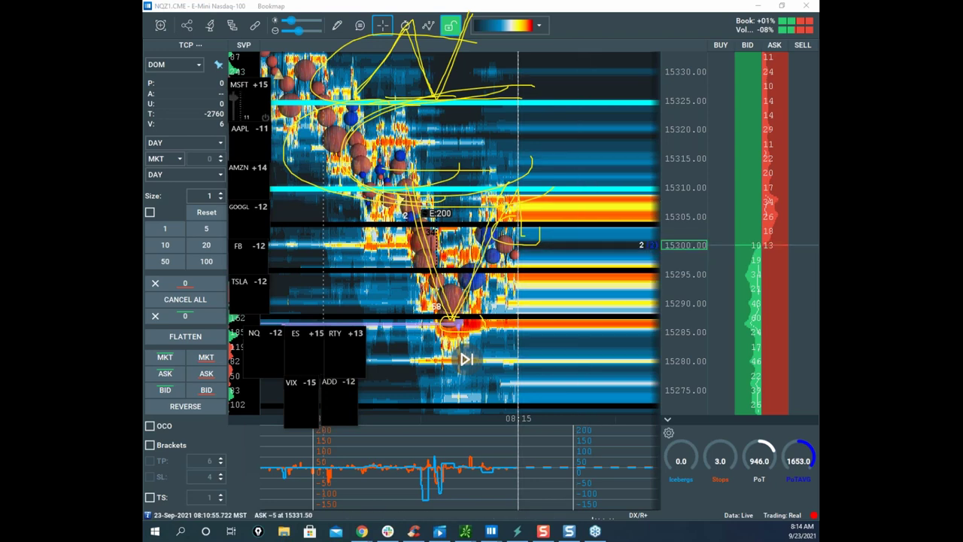
{"action": "key", "text": "Escape"}
Step: Check the latest Nasdaq-100 prices, view the E-mini S&P 500 chart for comparison, and return to the Nasdaq-100
{"action": "scroll", "coordinate": [677, 193], "scroll_direction": "up", "scroll_amount": 2}
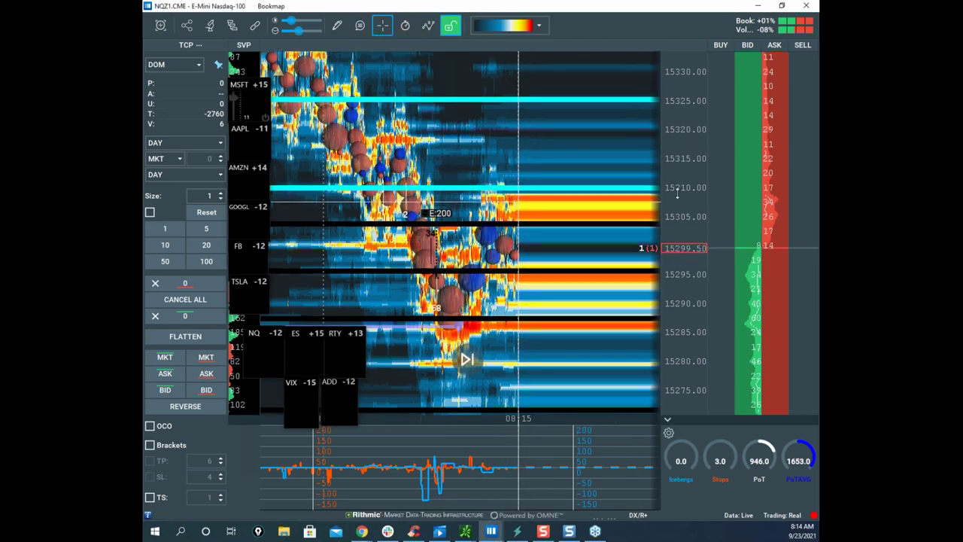
{"action": "left_click_drag", "start_coordinate": [574, 211], "coordinate": [522, 188]}
{"action": "scroll", "coordinate": [528, 191], "scroll_direction": "up", "scroll_amount": 3}
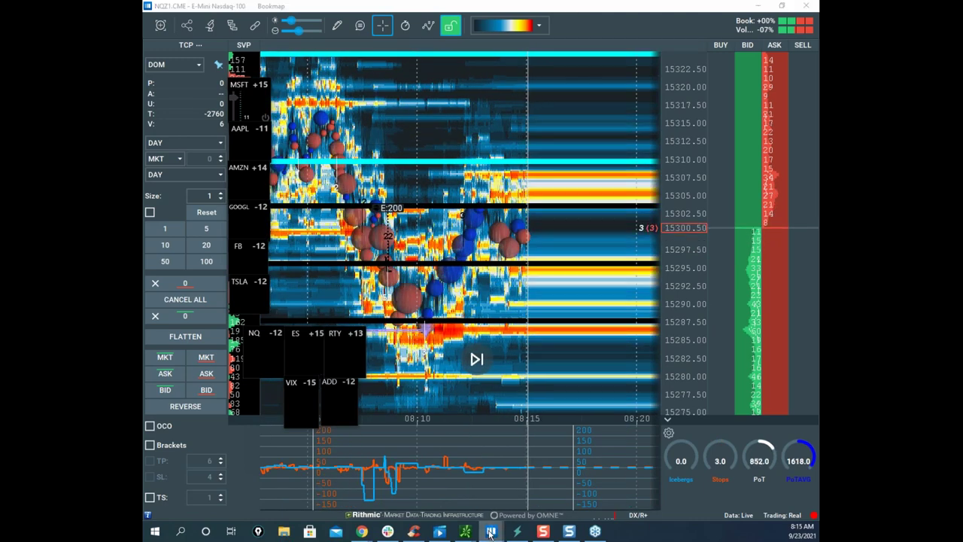
{"action": "mouse_move", "coordinate": [491, 531]}
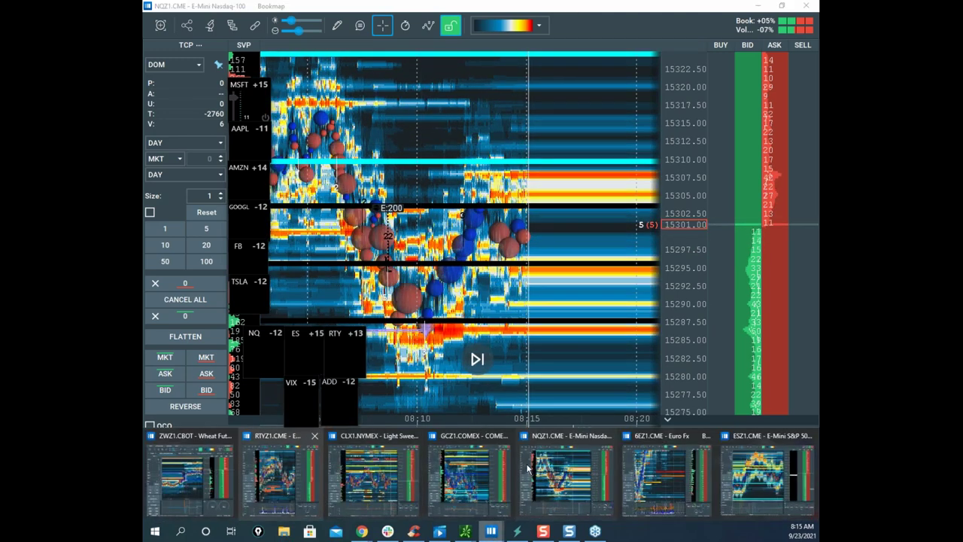
{"action": "left_click", "coordinate": [751, 472]}
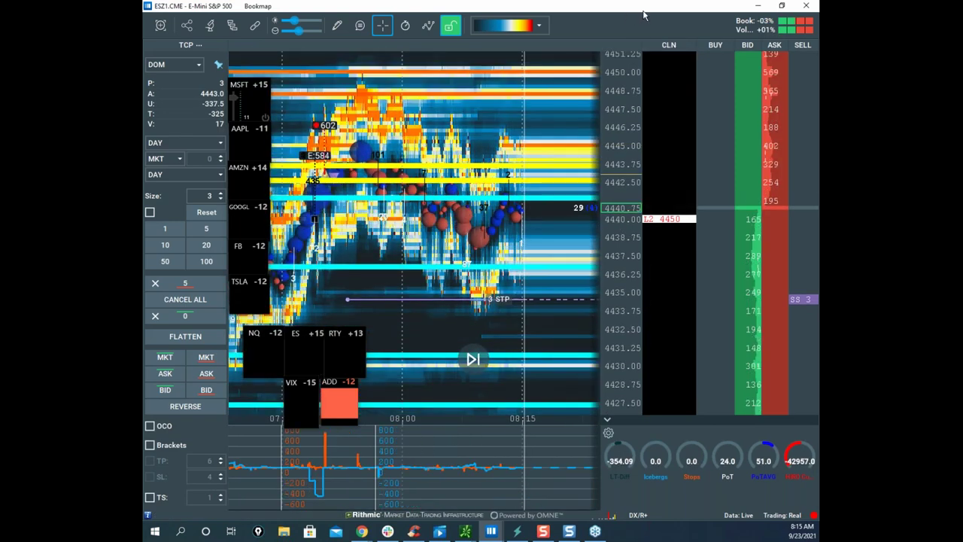
{"action": "left_click", "coordinate": [758, 6]}
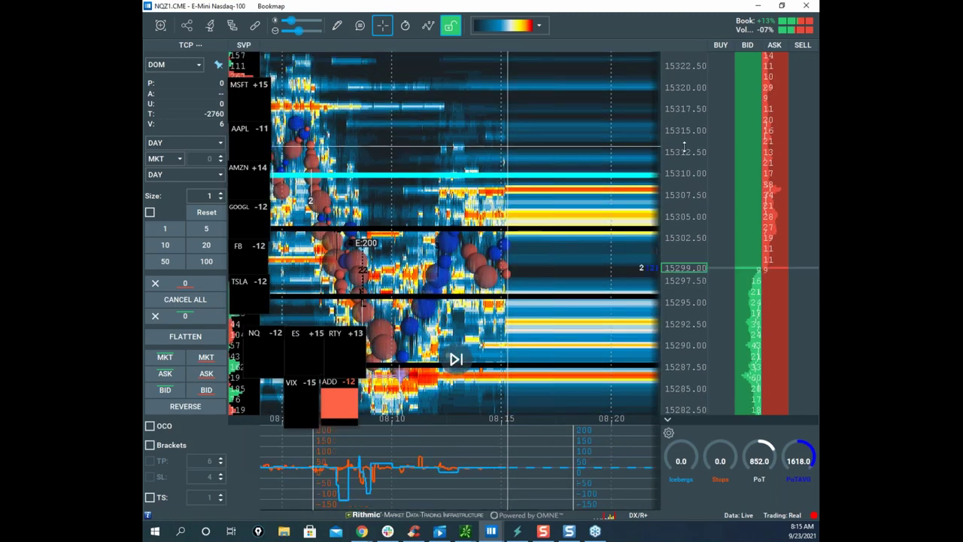
Step: Recolour the black horizontal line near 15287.50 on the Nasdaq-100 chart to light green (204, 255, 204) and save the style
{"action": "left_click_drag", "start_coordinate": [684, 147], "coordinate": [684, 166]}
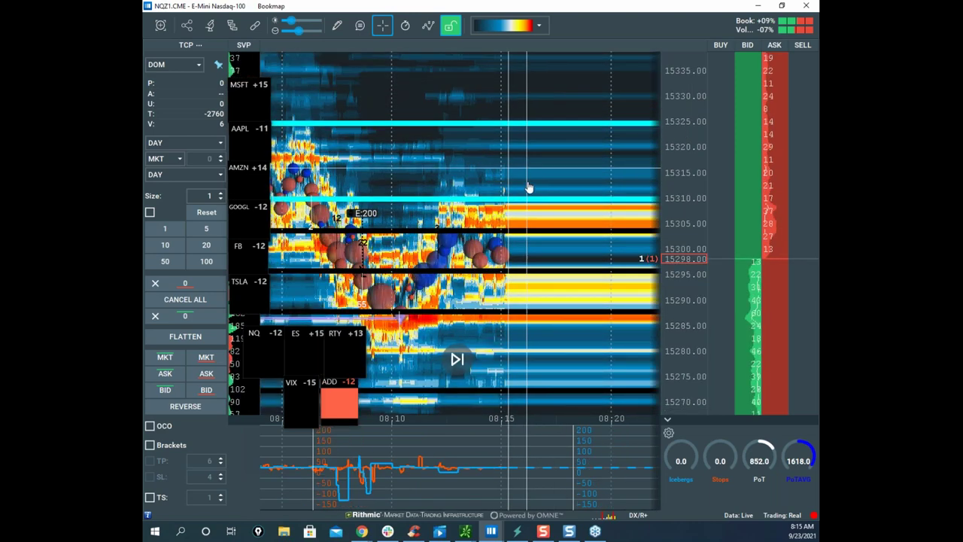
{"action": "left_click_drag", "start_coordinate": [528, 187], "coordinate": [542, 91]}
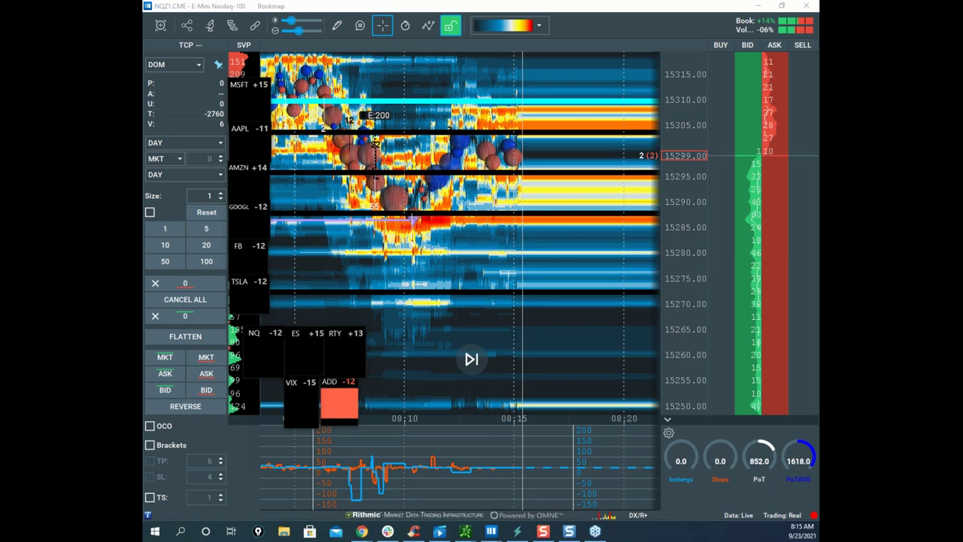
{"action": "right_click", "coordinate": [487, 219]}
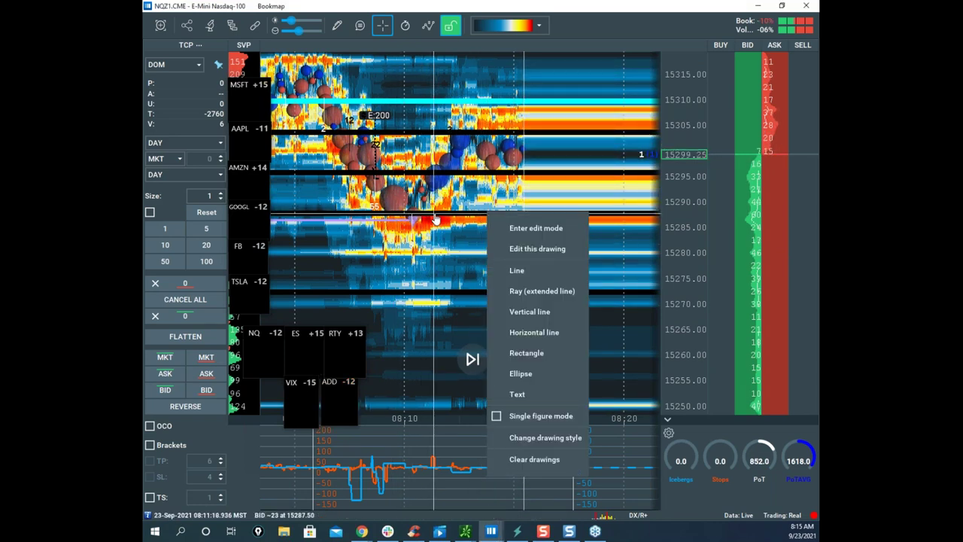
{"action": "right_click", "coordinate": [435, 216]}
{"action": "left_click", "coordinate": [466, 228]}
{"action": "right_click", "coordinate": [587, 214]}
{"action": "left_click", "coordinate": [605, 230]}
{"action": "left_click", "coordinate": [491, 237]}
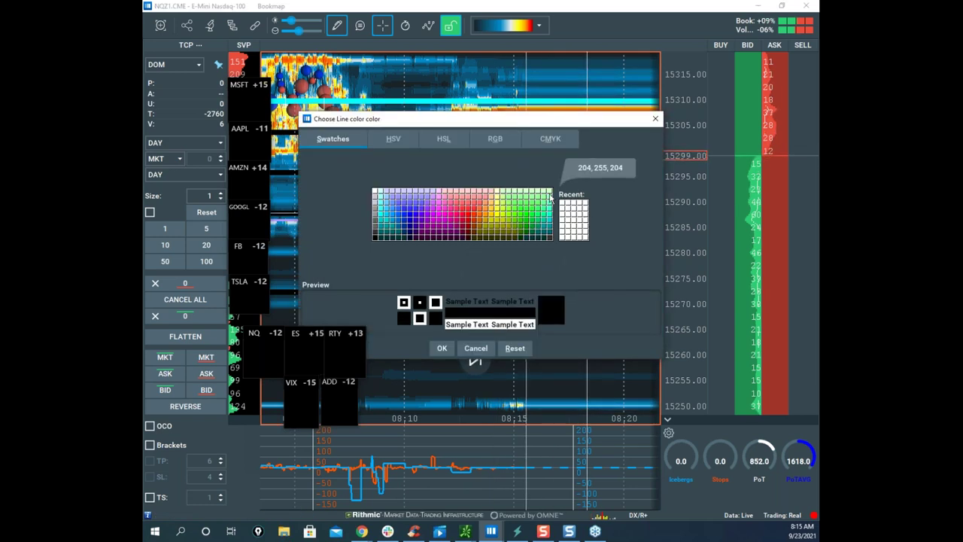
{"action": "left_click", "coordinate": [549, 193]}
{"action": "left_click", "coordinate": [444, 348]}
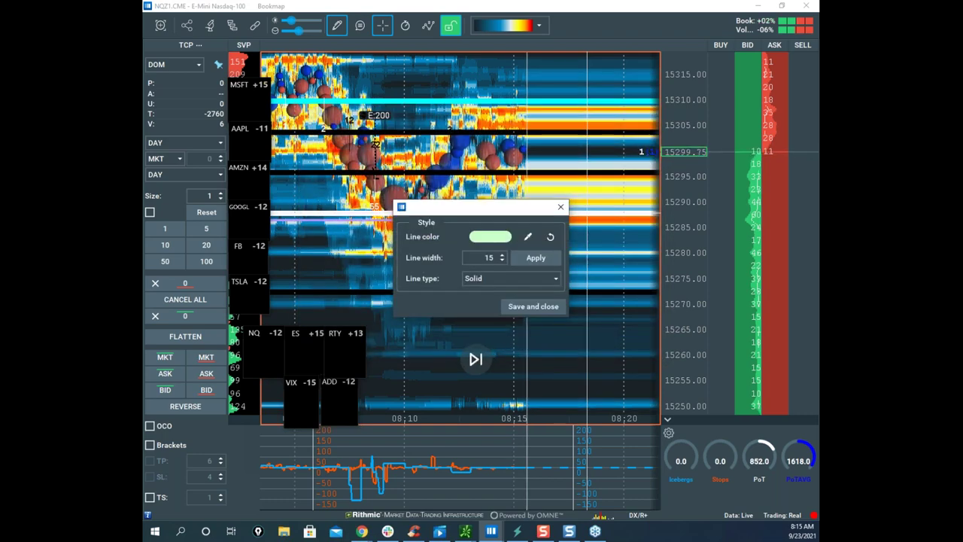
{"action": "left_click", "coordinate": [534, 309]}
Step: Recolour the black horizontal line near 15272.50 to the same light green, save the style, and leave drawing edit mode
{"action": "right_click", "coordinate": [532, 296]}
{"action": "left_click", "coordinate": [547, 308]}
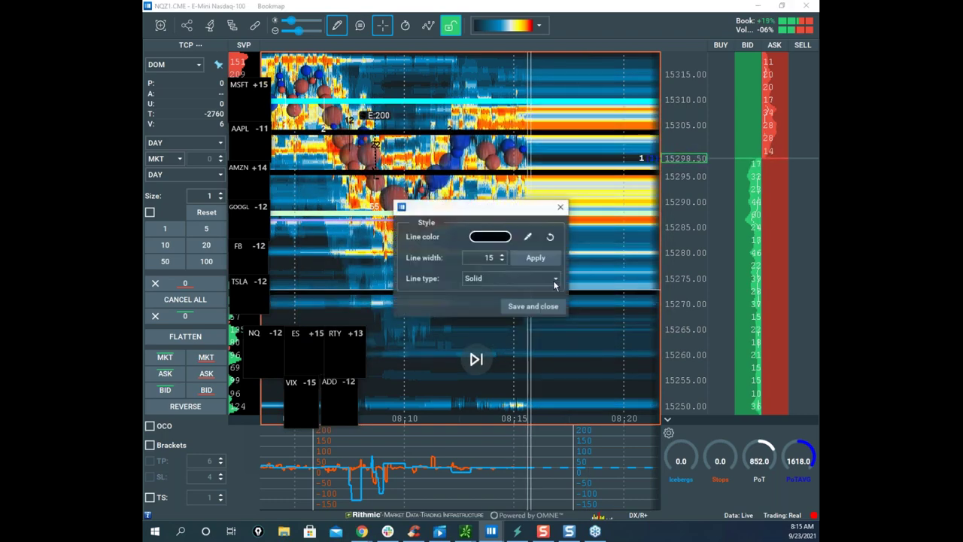
{"action": "left_click", "coordinate": [491, 237]}
{"action": "left_click", "coordinate": [550, 192]}
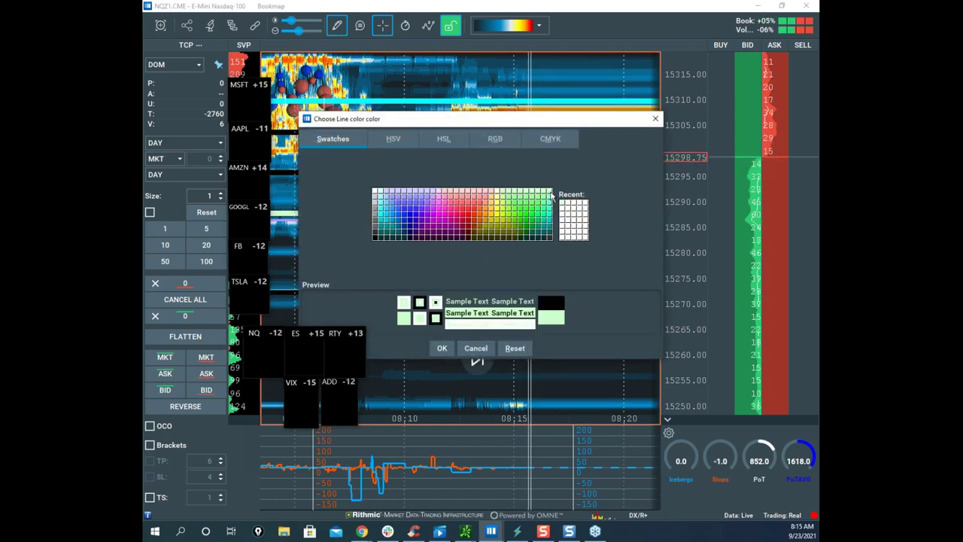
{"action": "left_click", "coordinate": [442, 348]}
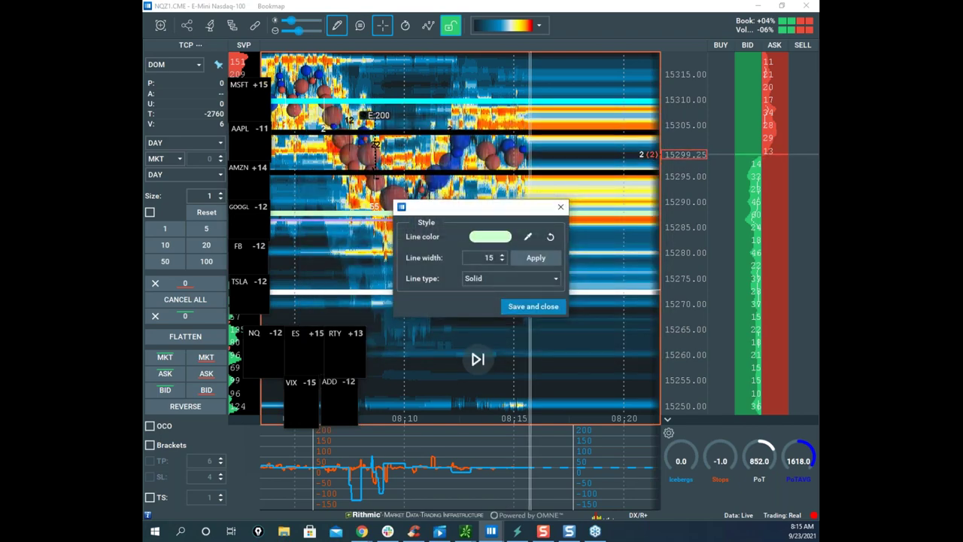
{"action": "left_click", "coordinate": [533, 306]}
{"action": "left_click", "coordinate": [336, 26]}
{"action": "left_click", "coordinate": [354, 53]}
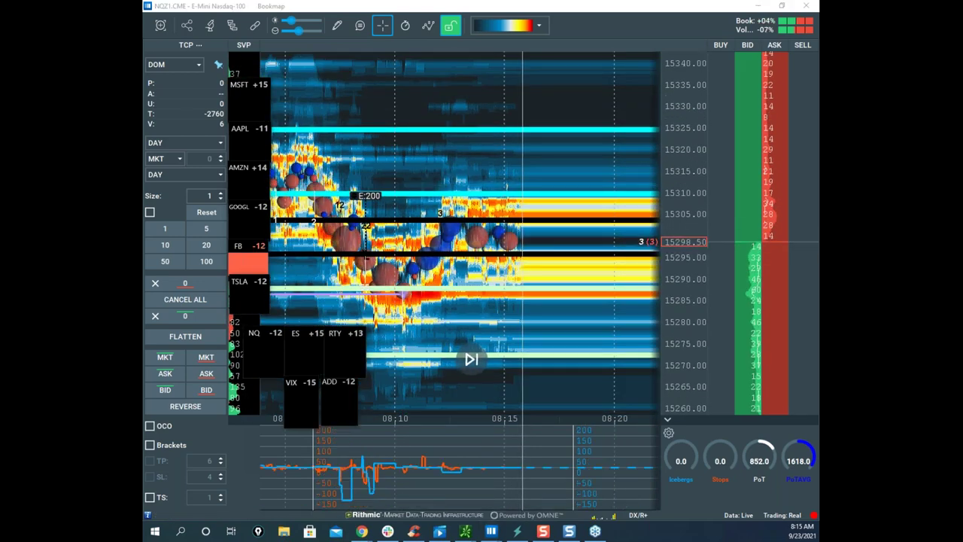
Step: Circle the trades between the black lines near 15296 and 15303.75, sketch paths down to about 15270 and up to about 15325, and clear the marks
{"action": "left_click_drag", "start_coordinate": [515, 209], "coordinate": [525, 178]}
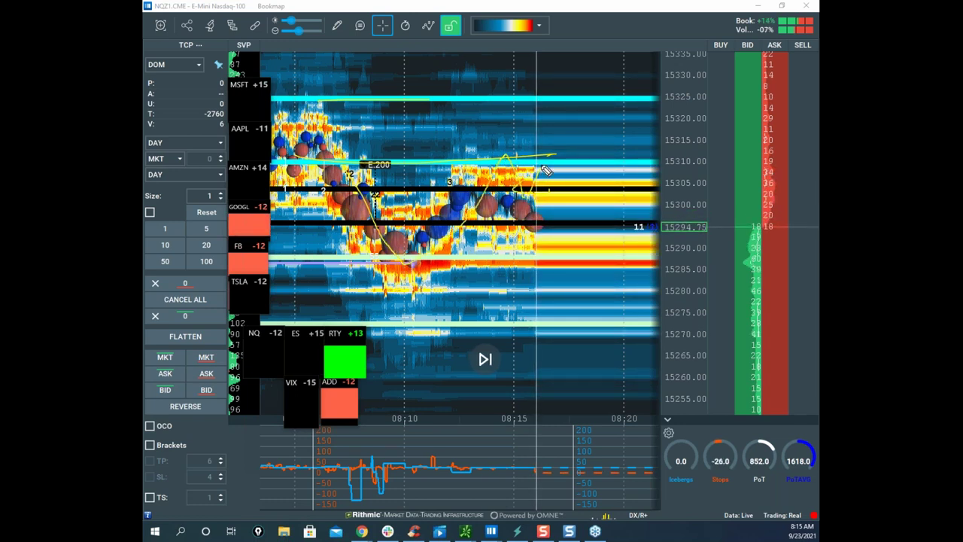
{"action": "right_click", "coordinate": [563, 224]}
{"action": "left_click_drag", "start_coordinate": [558, 188], "coordinate": [446, 202]}
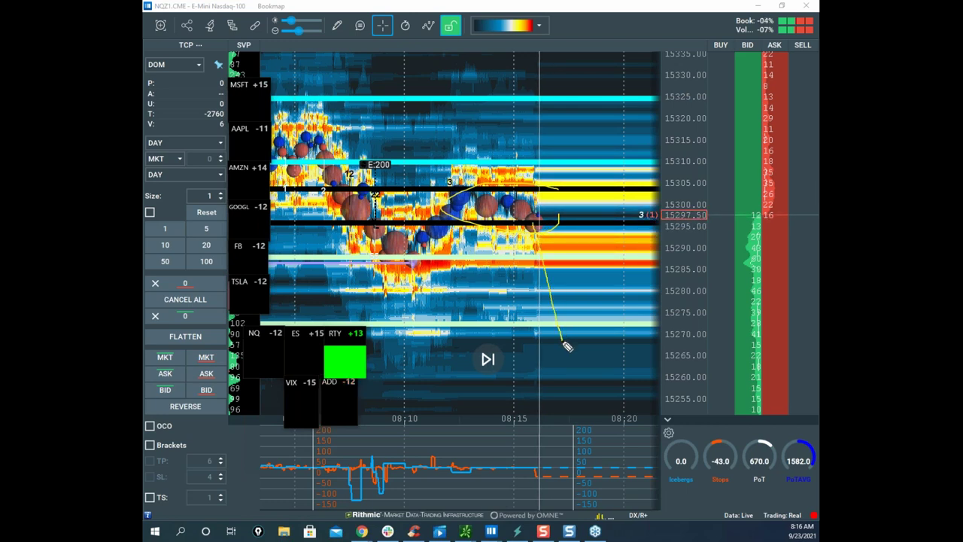
{"action": "left_click_drag", "start_coordinate": [599, 235], "coordinate": [601, 251]}
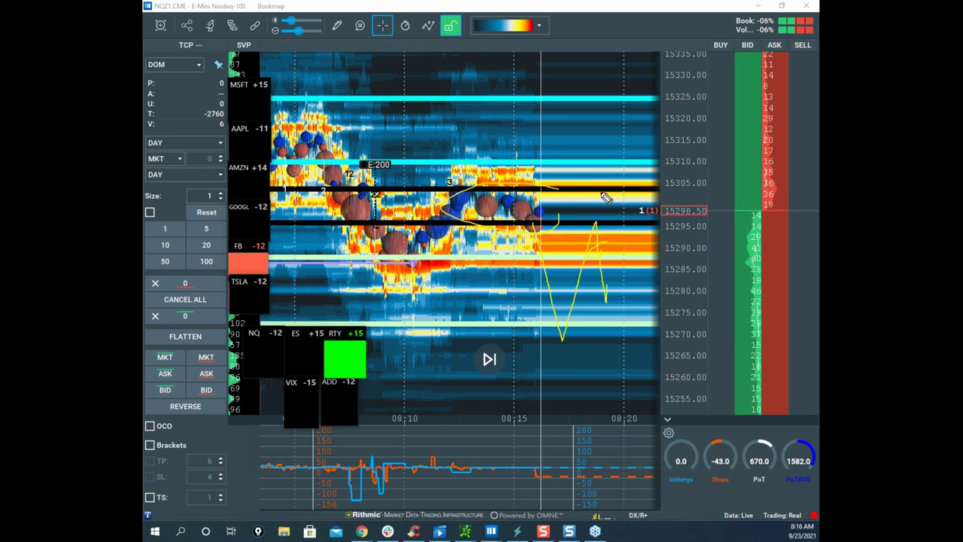
{"action": "left_click_drag", "start_coordinate": [602, 194], "coordinate": [602, 160]}
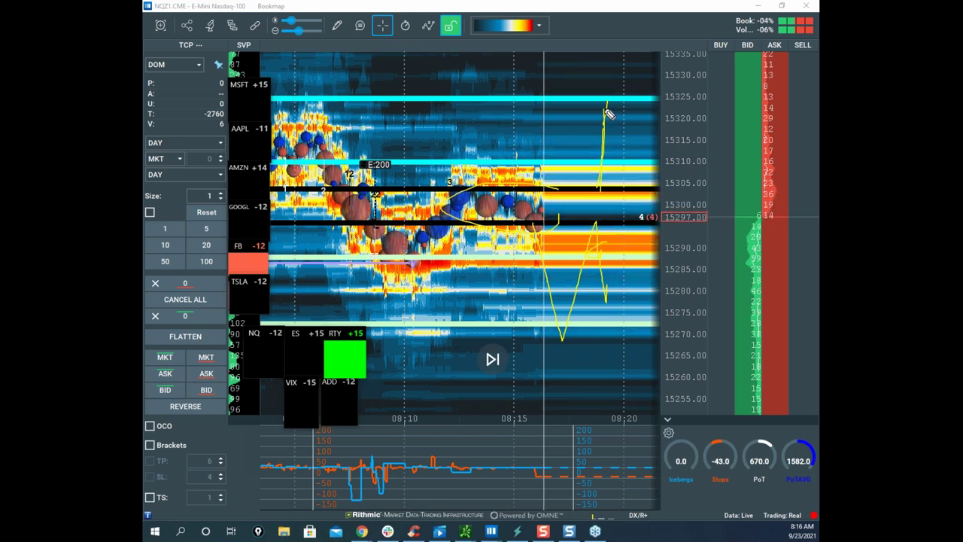
{"action": "left_click_drag", "start_coordinate": [660, 230], "coordinate": [558, 178]}
{"action": "key", "text": "Escape"}
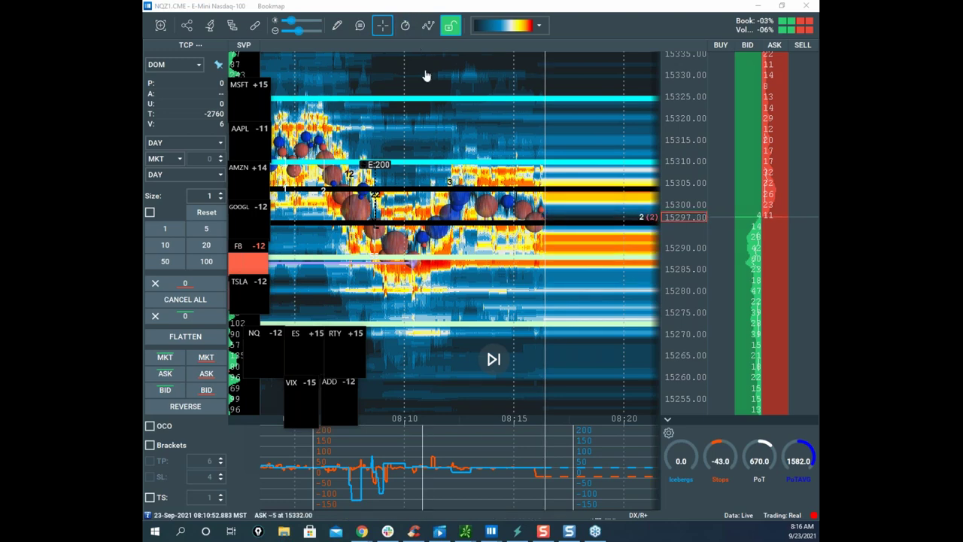
Step: Trace the Nasdaq-100 history back to the peak before 08:00 and sketch a mark from the cyan line near 15325 up to about 15350
{"action": "left_click_drag", "start_coordinate": [399, 117], "coordinate": [551, 181]}
{"action": "scroll", "coordinate": [467, 178], "scroll_direction": "down", "scroll_amount": 2}
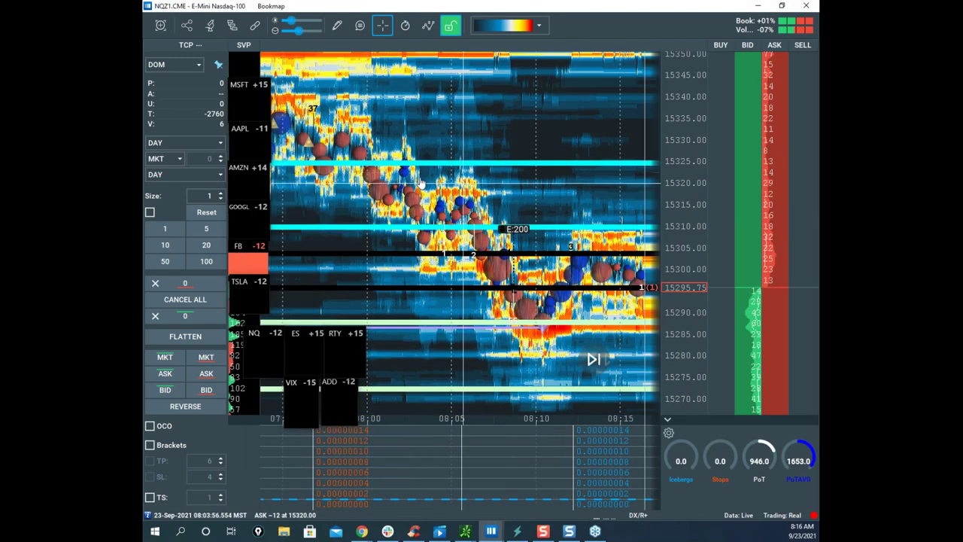
{"action": "left_click_drag", "start_coordinate": [401, 169], "coordinate": [519, 210]}
{"action": "scroll", "coordinate": [429, 203], "scroll_direction": "down", "scroll_amount": 1}
{"action": "left_click_drag", "start_coordinate": [415, 221], "coordinate": [444, 233]}
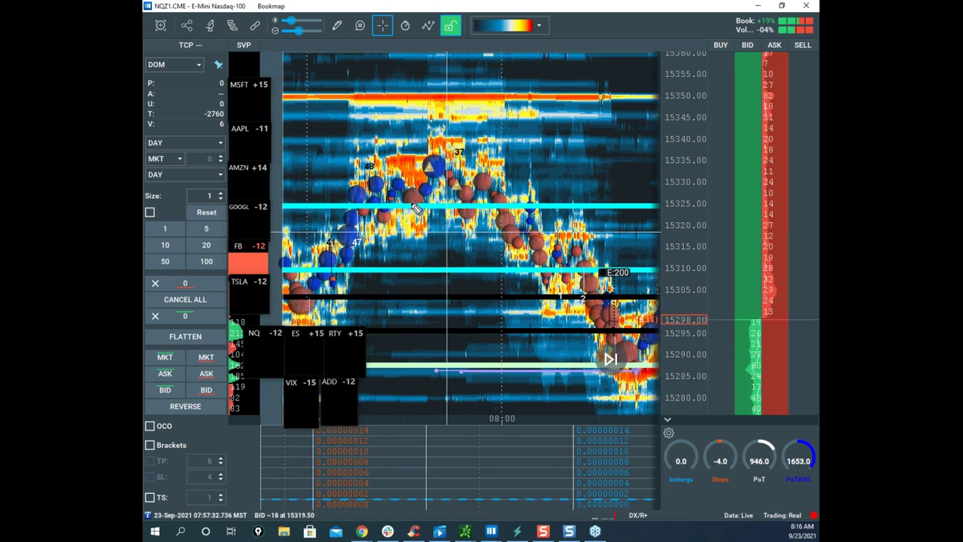
{"action": "left_click_drag", "start_coordinate": [413, 206], "coordinate": [457, 91]}
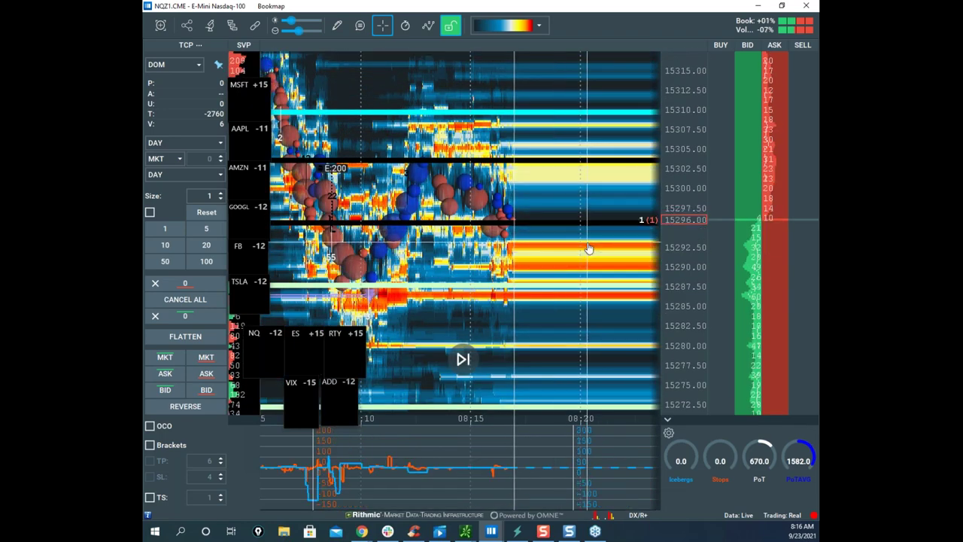
Step: Review the latest Nasdaq-100 prices around 15295 over a wider time range and minimise the chart
{"action": "double_click", "coordinate": [590, 249]}
{"action": "scroll", "coordinate": [592, 247], "scroll_direction": "down", "scroll_amount": 1}
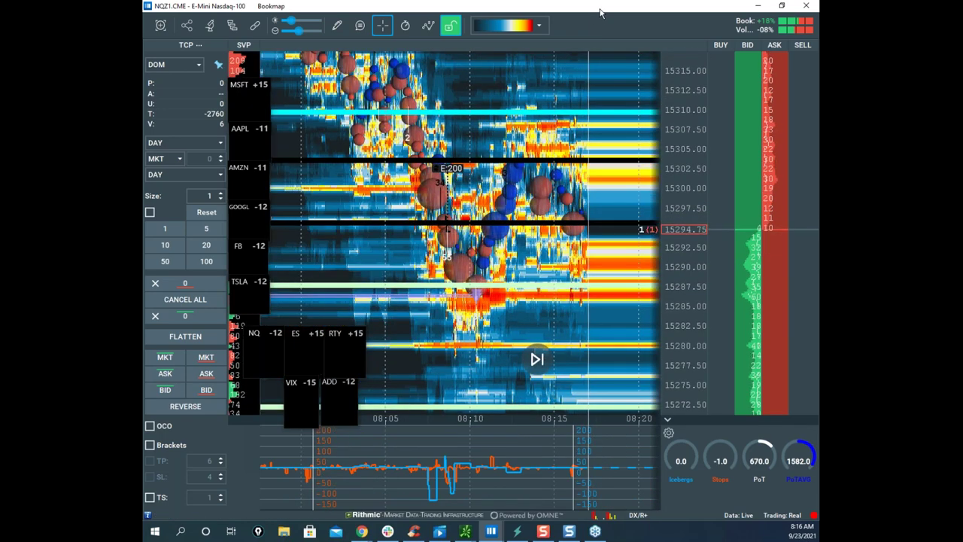
{"action": "left_click", "coordinate": [757, 5]}
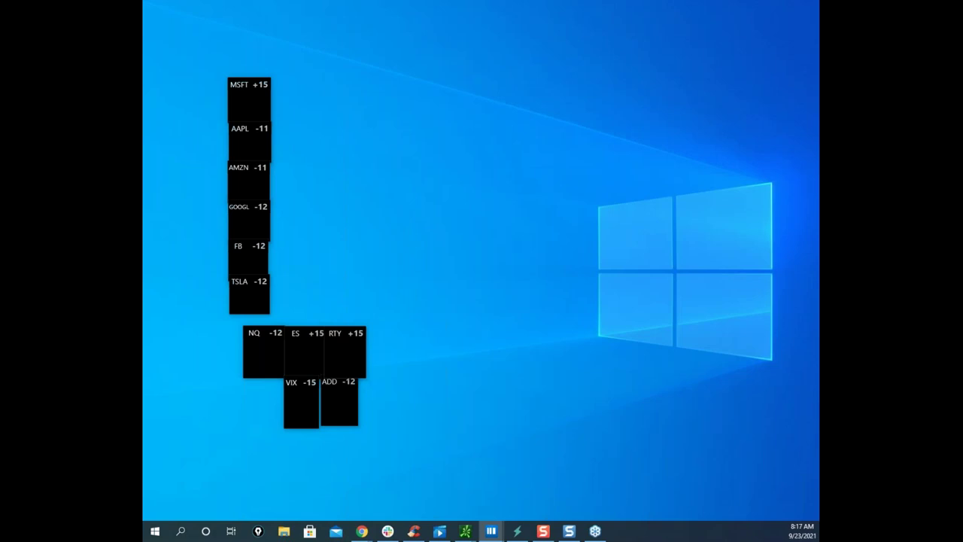
Step: Open the Wheat Futures chart, examine its latest prices against the blue lines near 715 and 718 at a wider scale, and minimise it
{"action": "left_click_drag", "start_coordinate": [662, 0], "coordinate": [508, 71]}
{"action": "left_click", "coordinate": [663, 68]}
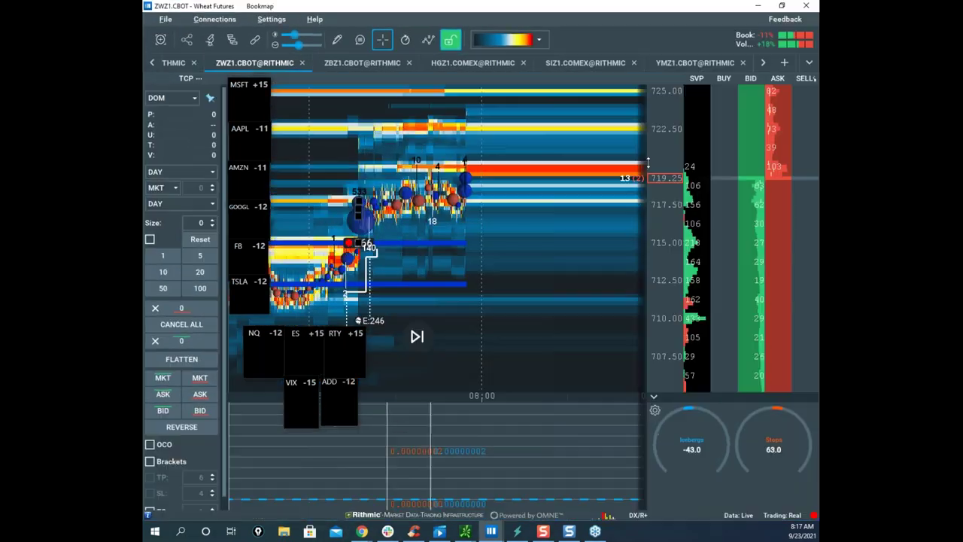
{"action": "scroll", "coordinate": [546, 188], "scroll_direction": "down", "scroll_amount": 2}
{"action": "left_click_drag", "start_coordinate": [546, 188], "coordinate": [423, 192]}
{"action": "scroll", "coordinate": [655, 204], "scroll_direction": "down", "scroll_amount": 1}
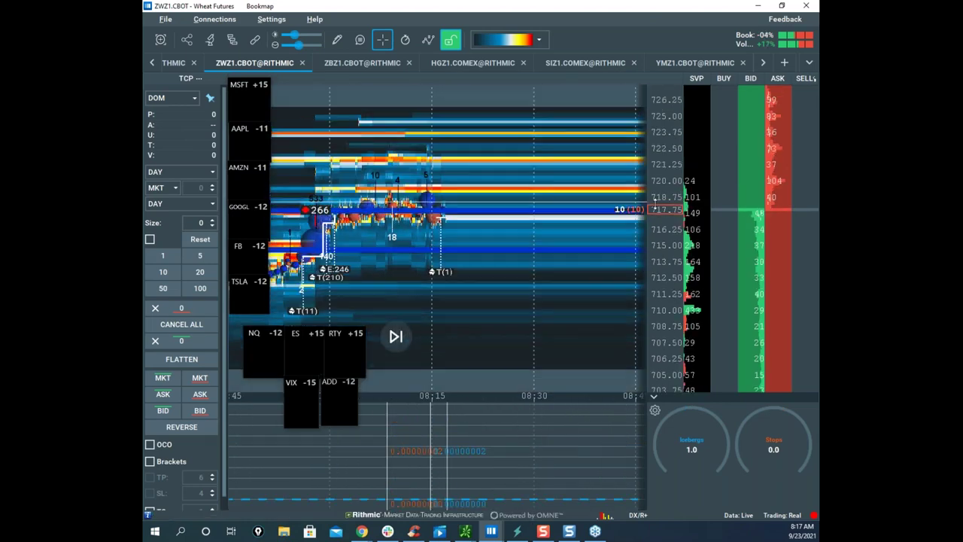
{"action": "left_click_drag", "start_coordinate": [510, 9], "coordinate": [584, 0]}
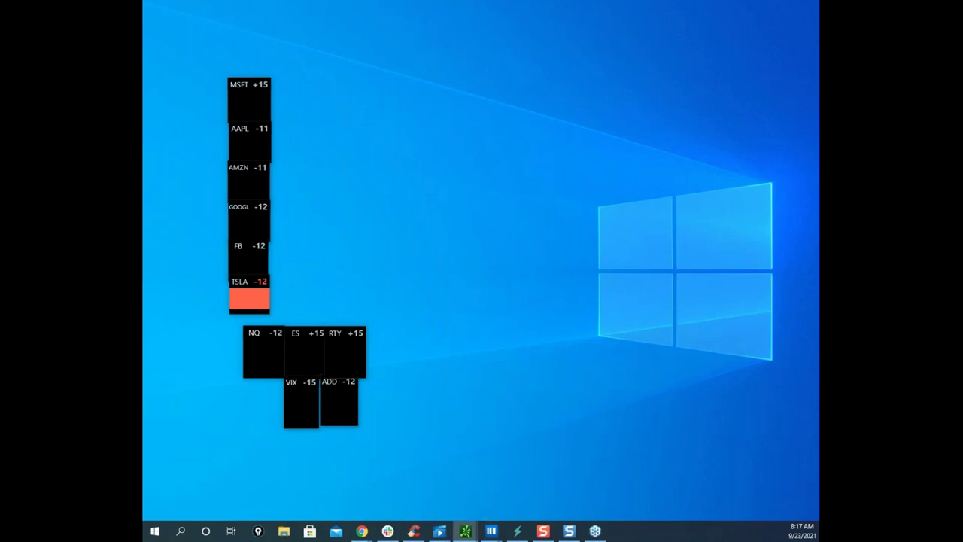
Step: Bring up the COMEX Gold Futures chart and open the hourly /GC chart in thinkorswim at full size
{"action": "left_click_drag", "start_coordinate": [143, 202], "coordinate": [568, 51]}
{"action": "left_click", "coordinate": [767, 52]}
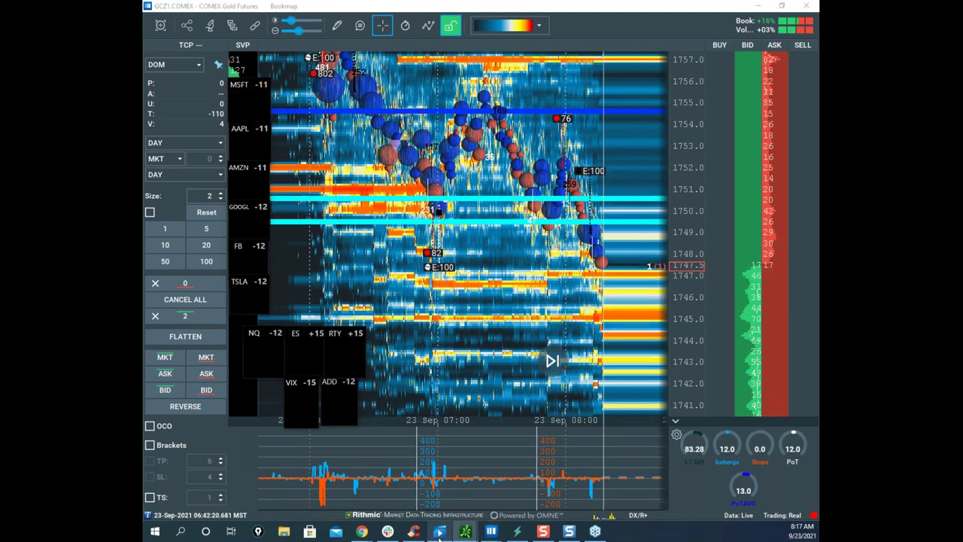
{"action": "mouse_move", "coordinate": [465, 532]}
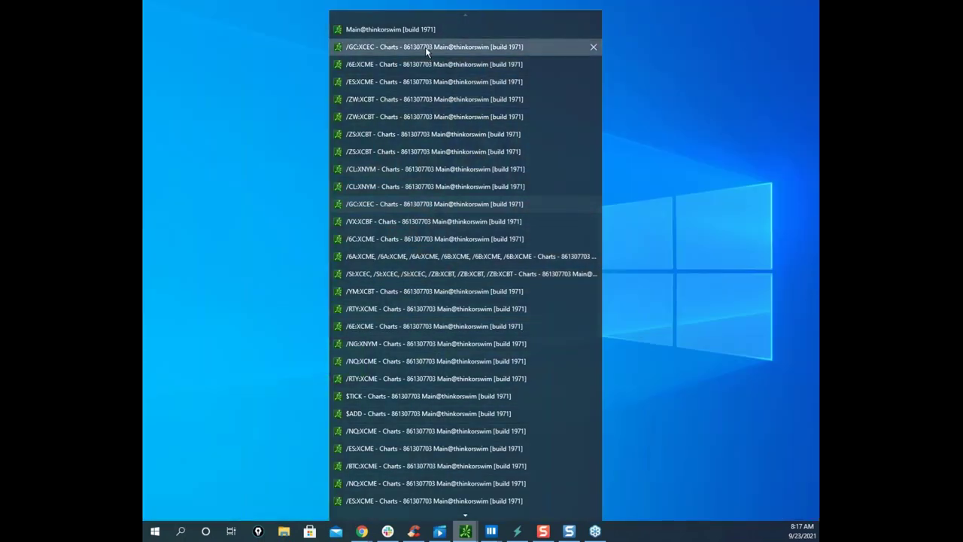
{"action": "left_click", "coordinate": [425, 47]}
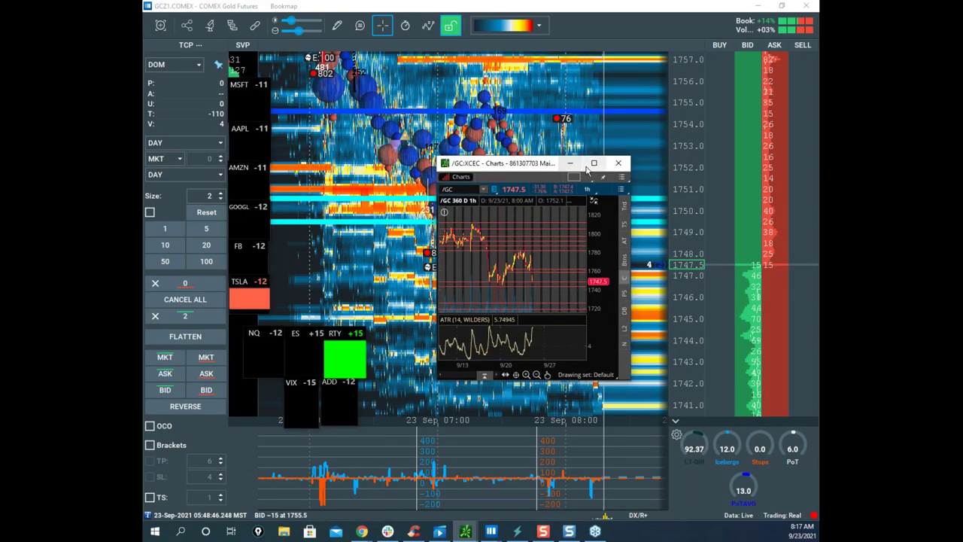
{"action": "left_click", "coordinate": [593, 163]}
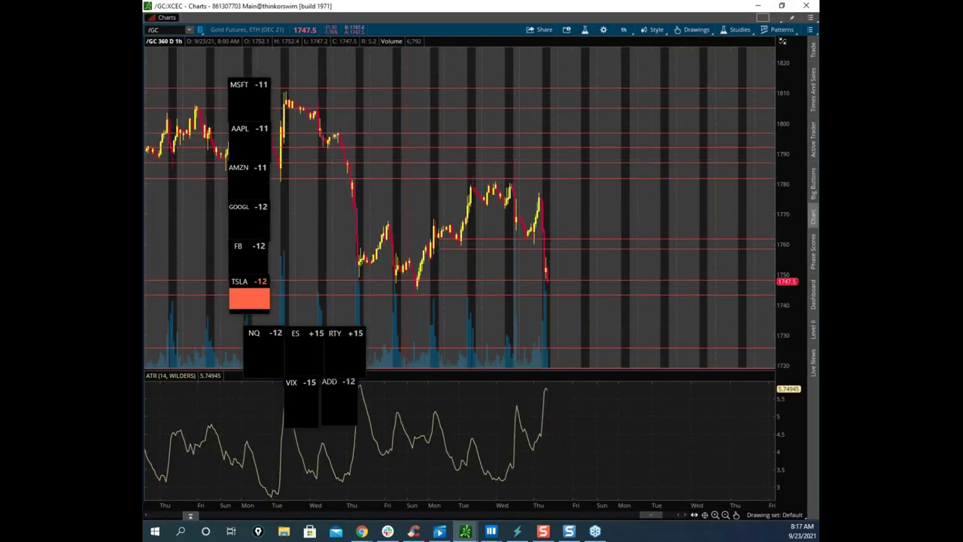
Step: Mark the gold range between about 1774 and 1782, outline the earlier base from about 1743 to 1766, and clear the marks
{"action": "key", "text": "ctrl+shift+3"}
{"action": "key", "text": "ctrl+shift+7"}
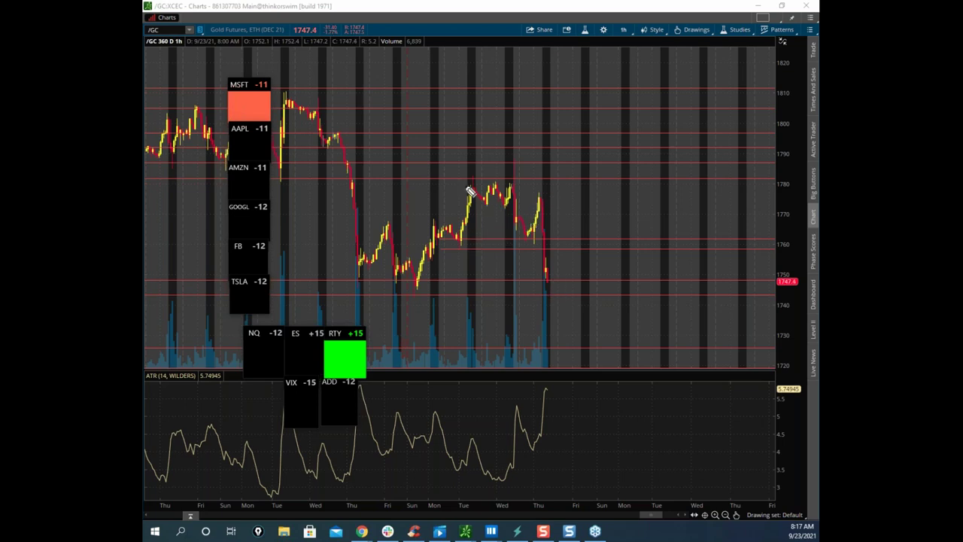
{"action": "mouse_move", "coordinate": [515, 185]}
{"action": "left_mouse_down"}
{"action": "mouse_move", "coordinate": [515, 165]}
{"action": "mouse_move", "coordinate": [517, 191]}
{"action": "left_mouse_up"}
{"action": "left_click_drag", "start_coordinate": [537, 158], "coordinate": [524, 163]}
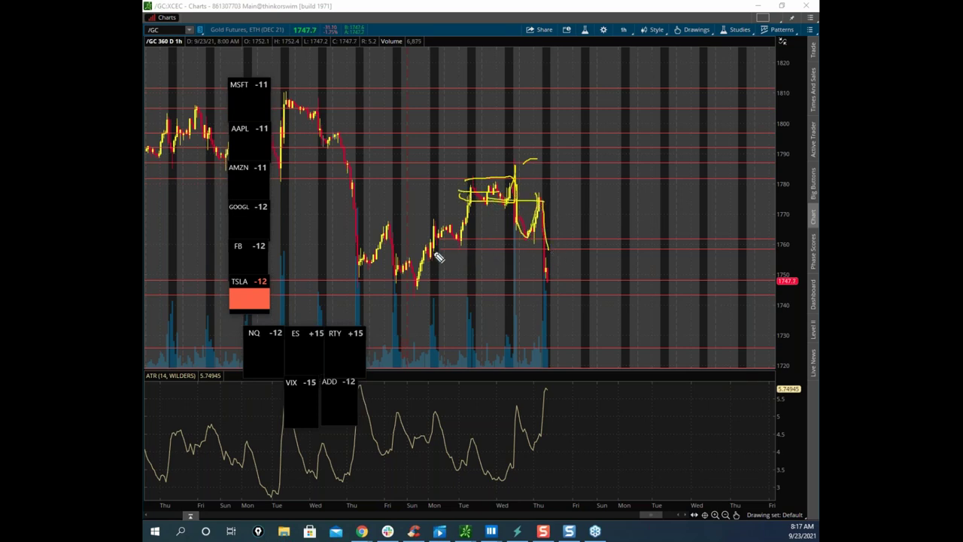
{"action": "left_click_drag", "start_coordinate": [363, 227], "coordinate": [462, 226]}
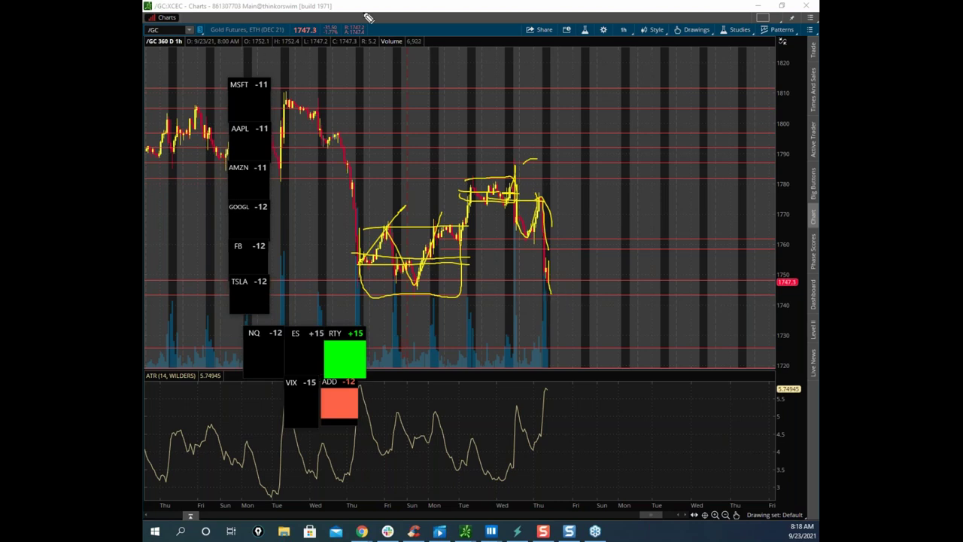
{"action": "key", "text": "Escape"}
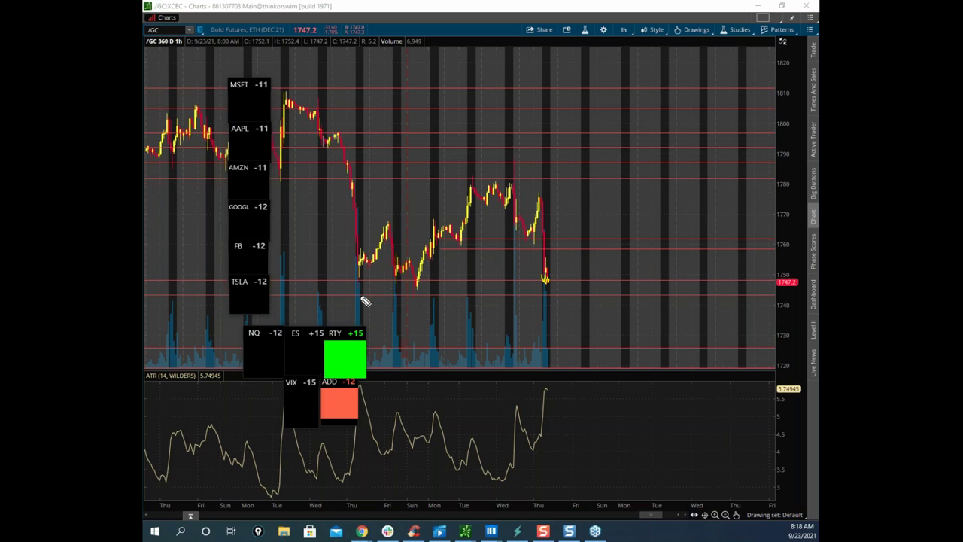
Step: Mark the earlier gold lows, circle the 1743 to 1748 zone, sketch paths up to about 1764 and down to about 1719, and clear the marks
{"action": "left_click_drag", "start_coordinate": [410, 301], "coordinate": [410, 293]}
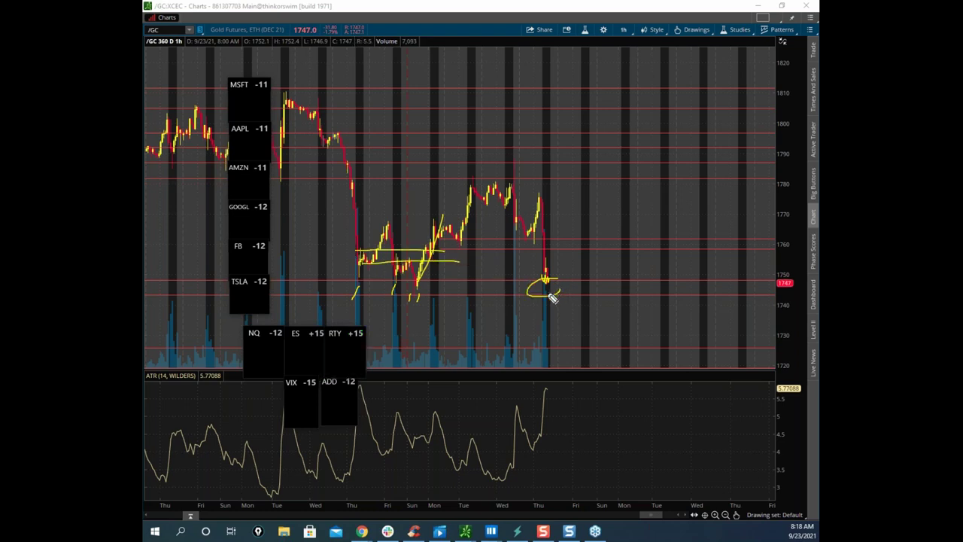
{"action": "left_click_drag", "start_coordinate": [565, 243], "coordinate": [568, 231]}
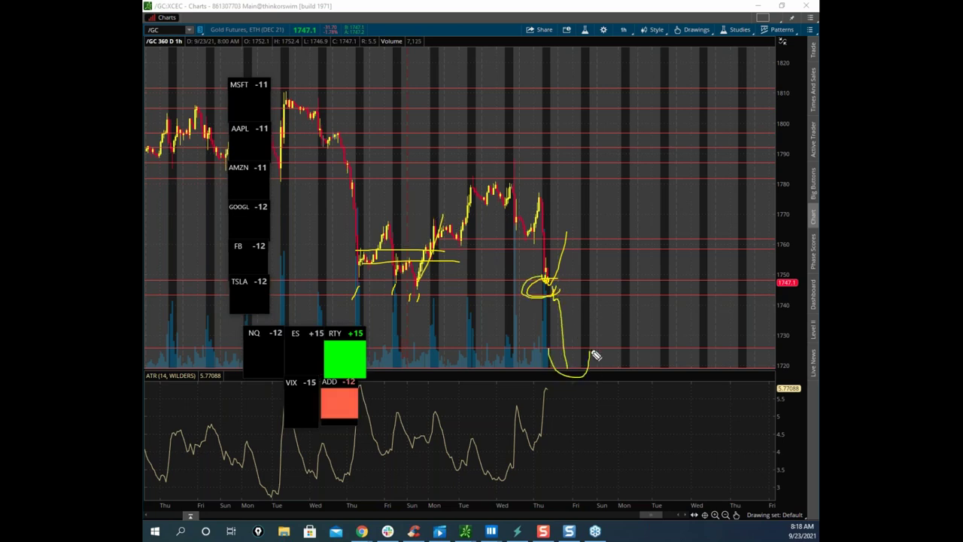
{"action": "key", "text": "Escape"}
Step: Stretch the gold chart's price scale to about 1710 to 1800, and move the chart away to uncover the Bookmap gold chart
{"action": "left_click_drag", "start_coordinate": [589, 159], "coordinate": [594, 107]}
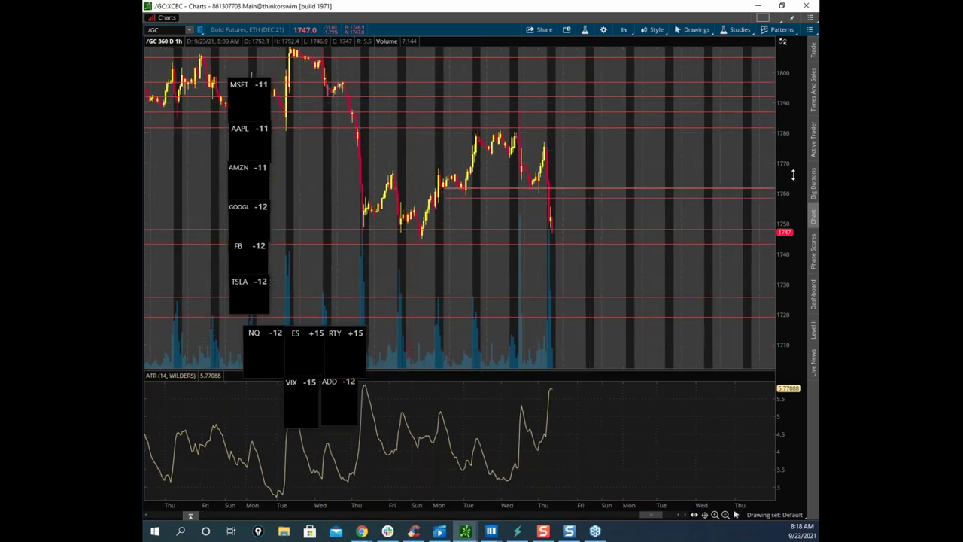
{"action": "left_click_drag", "start_coordinate": [782, 245], "coordinate": [762, 282]}
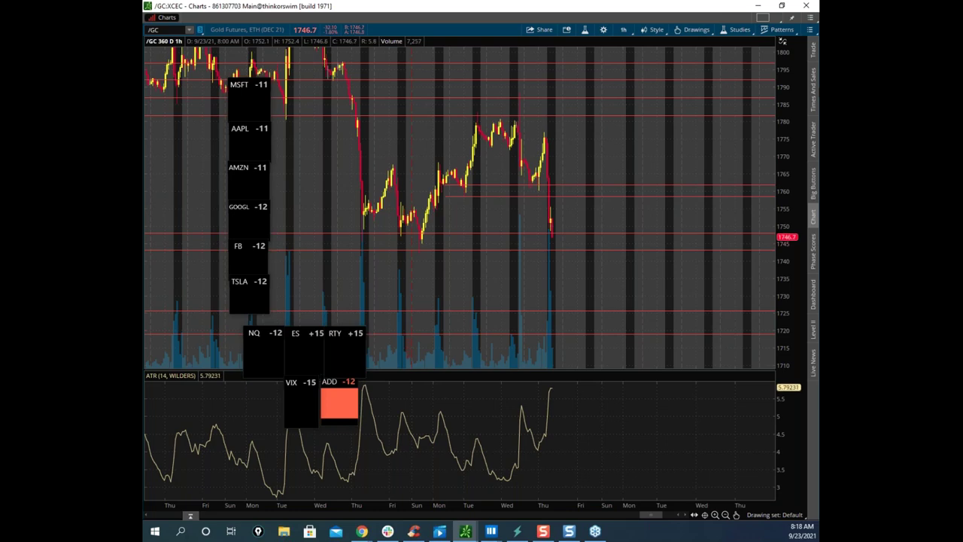
{"action": "left_click_drag", "start_coordinate": [557, 7], "coordinate": [818, 76]}
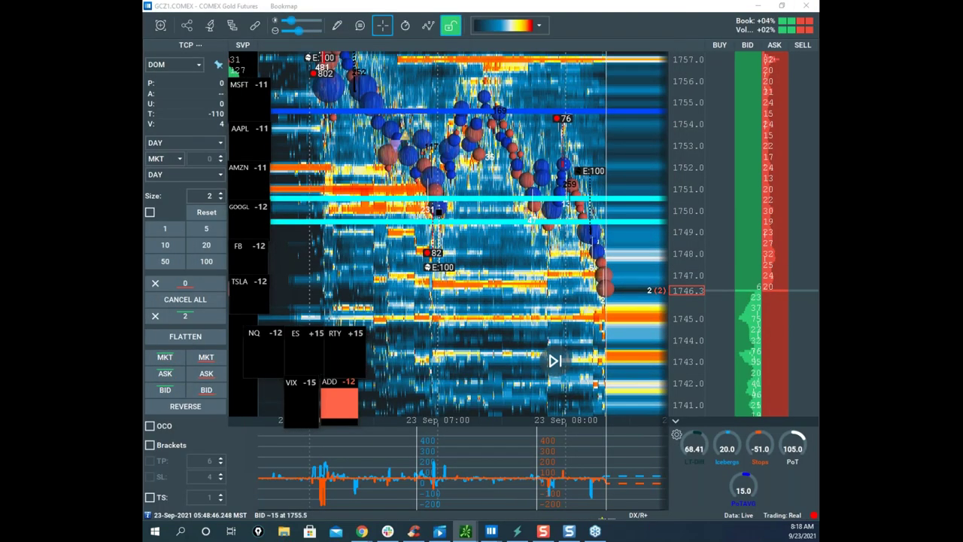
Step: Place the GC indicator tile beside the RTY tile, and bring the hourly /GC chart back at full size
{"action": "left_click_drag", "start_coordinate": [143, 83], "coordinate": [411, 315]}
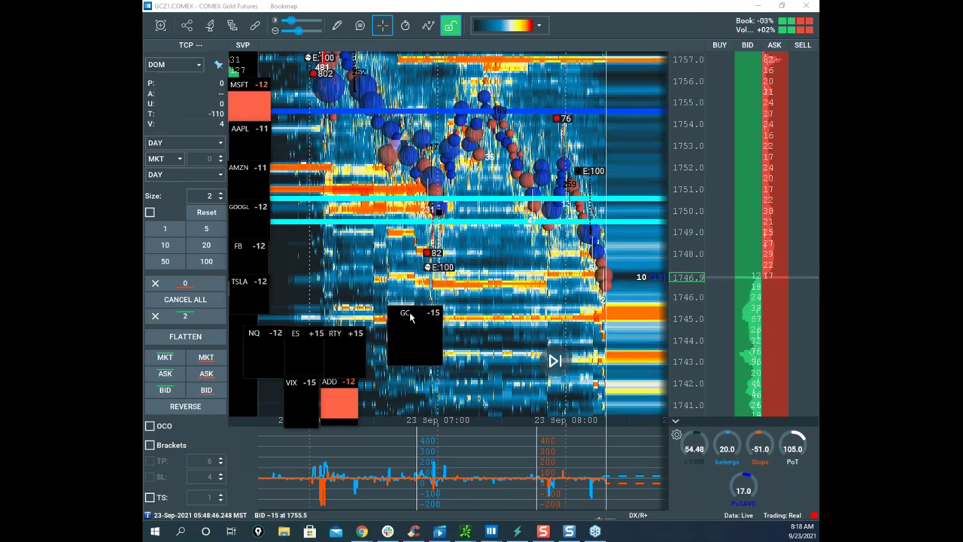
{"action": "left_click_drag", "start_coordinate": [144, 54], "coordinate": [554, 81]}
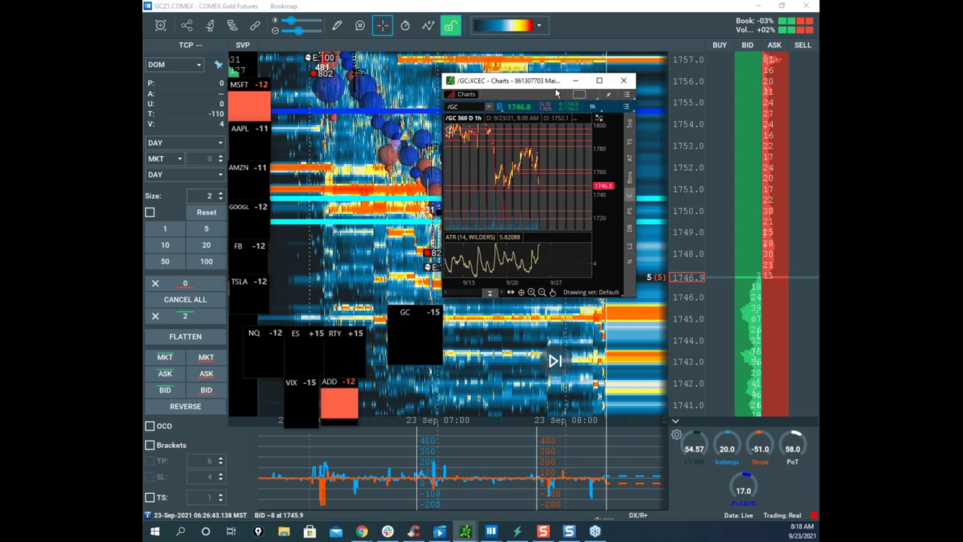
{"action": "left_click", "coordinate": [599, 82]}
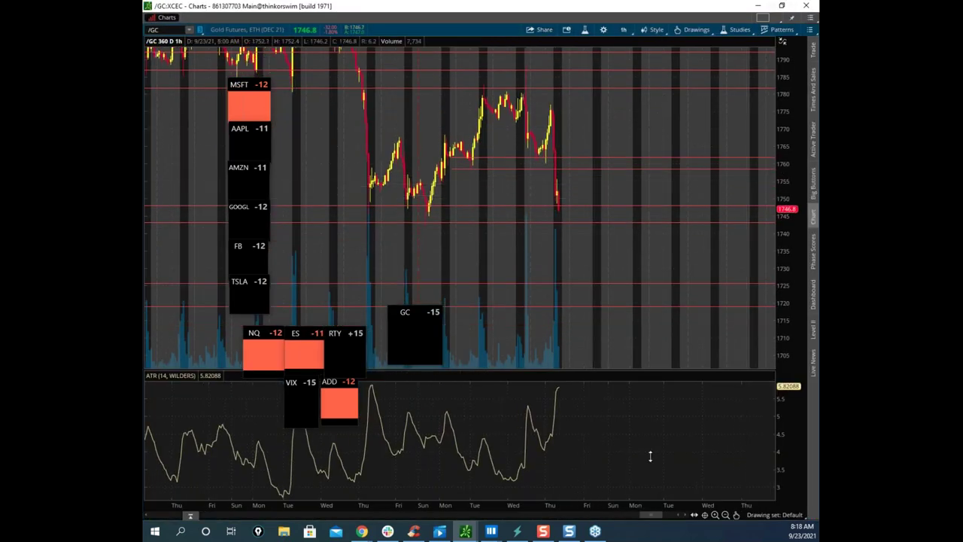
Step: Sketch a gold path from about 1742 down to 1725 with a curve around 1720, underline the earlier lows, and clear the marks
{"action": "left_click_drag", "start_coordinate": [602, 506], "coordinate": [496, 504]}
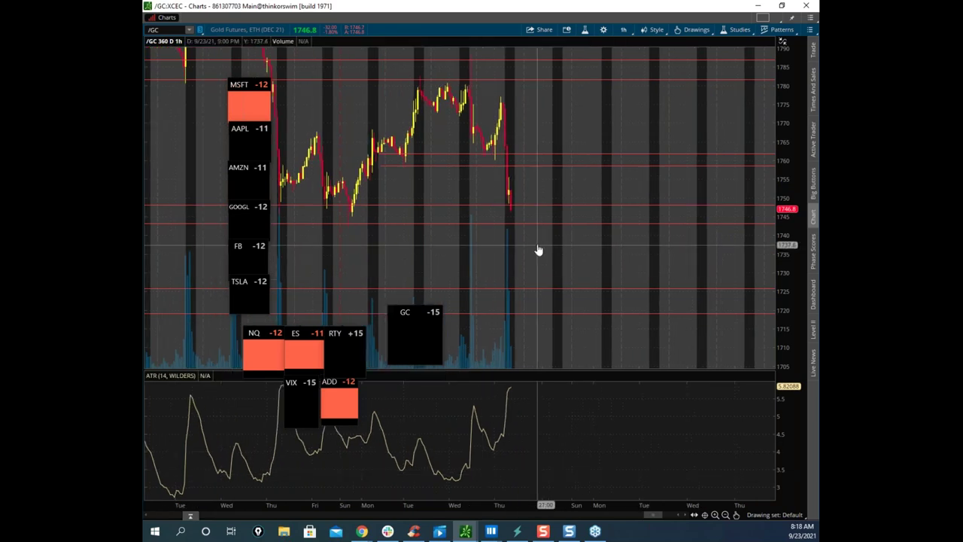
{"action": "left_click_drag", "start_coordinate": [540, 251], "coordinate": [608, 265]}
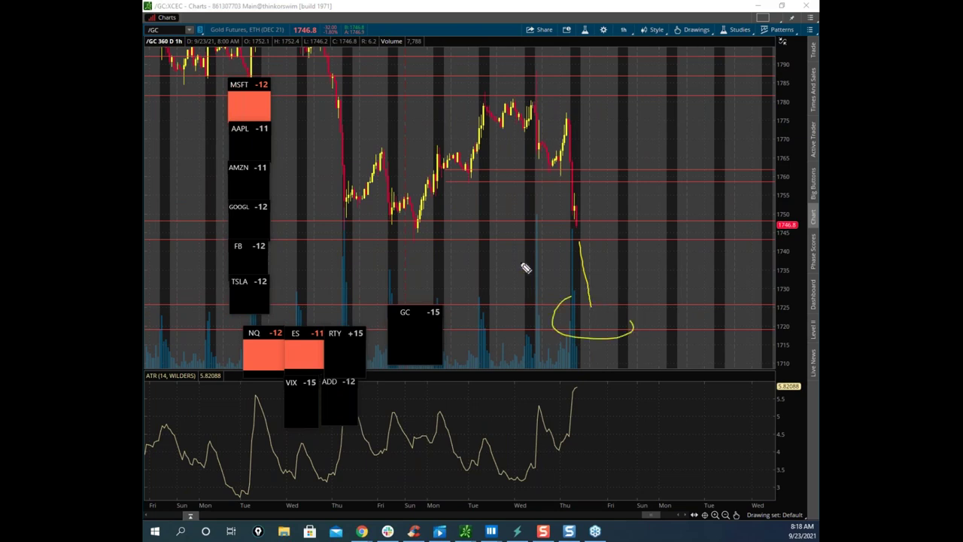
{"action": "left_click_drag", "start_coordinate": [378, 230], "coordinate": [399, 223]}
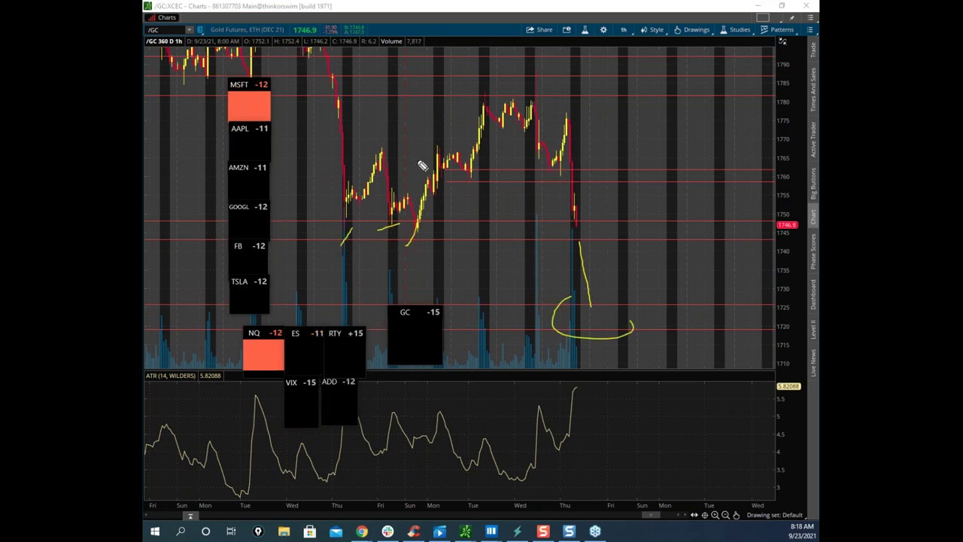
{"action": "key", "text": "Escape"}
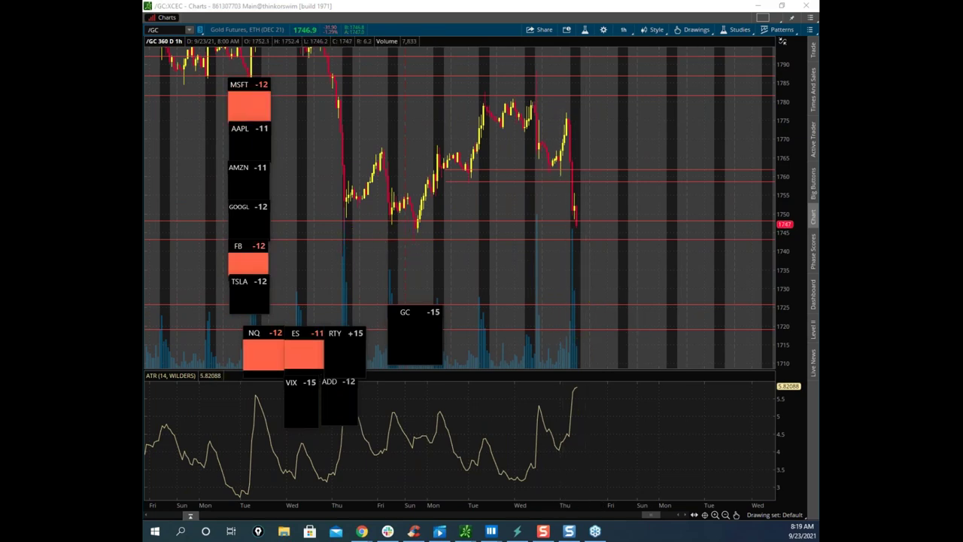
Step: Open the E-Mini Nasdaq-100 chart in Bookmap at full size and examine the drop below the black lines over a wider price range
{"action": "left_click", "coordinate": [491, 531]}
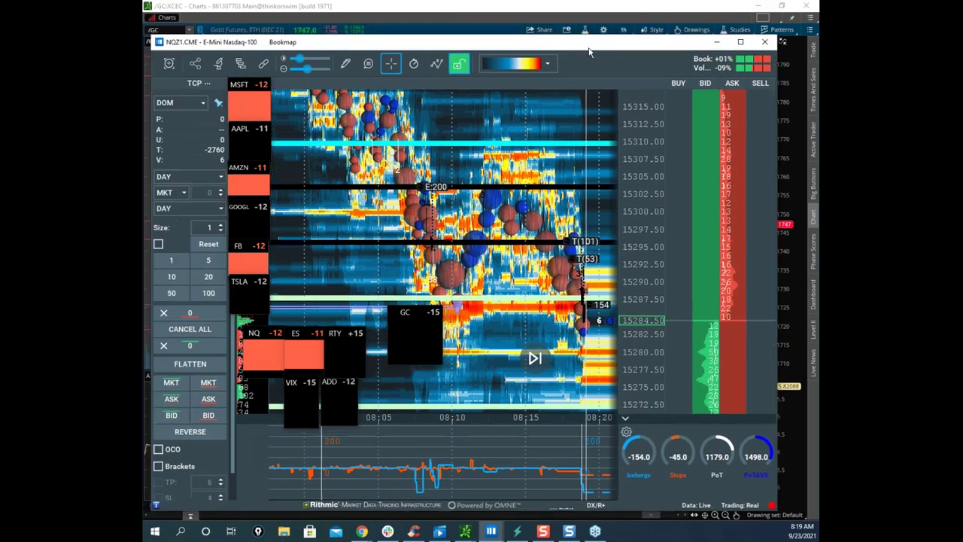
{"action": "left_click", "coordinate": [740, 42]}
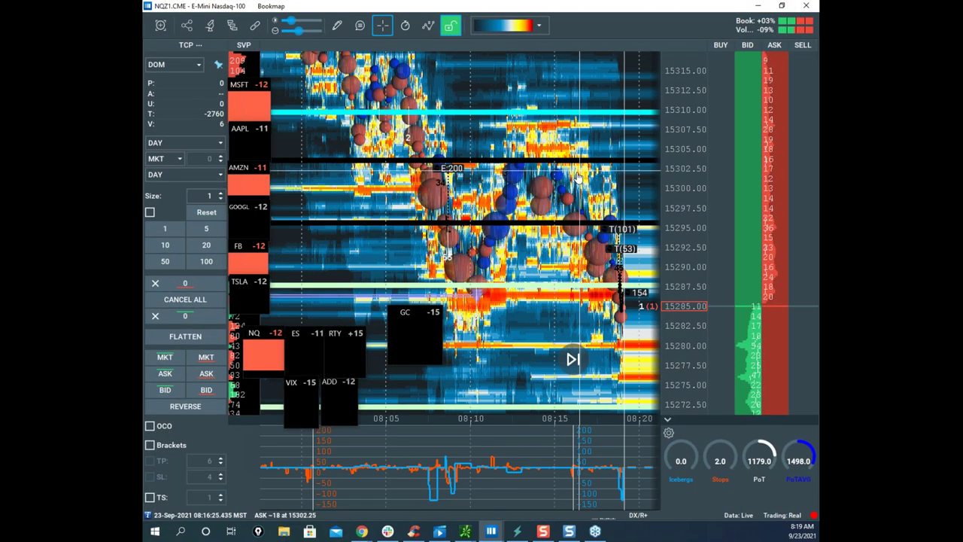
{"action": "left_click_drag", "start_coordinate": [527, 147], "coordinate": [489, 113]}
{"action": "scroll", "coordinate": [627, 198], "scroll_direction": "down", "scroll_amount": 2}
{"action": "left_click_drag", "start_coordinate": [550, 165], "coordinate": [550, 139]}
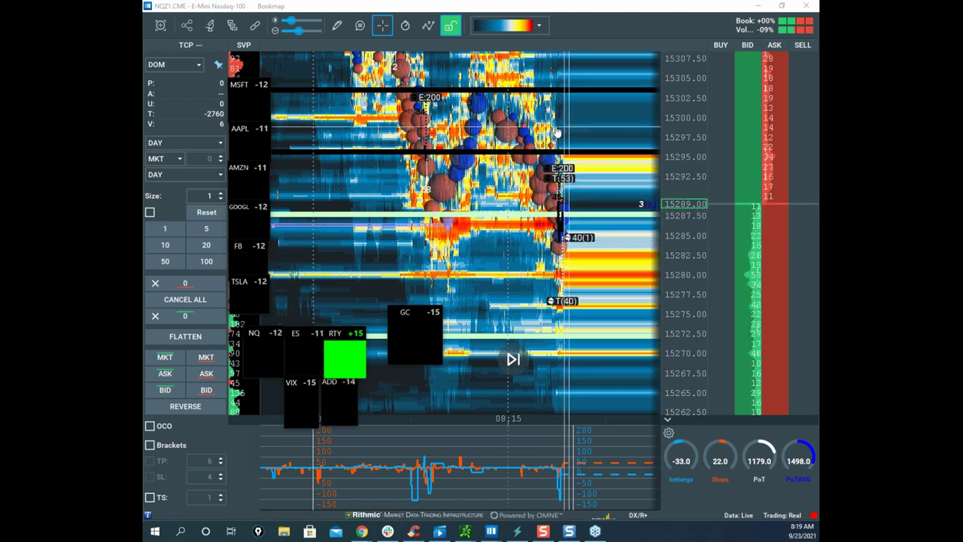
Step: Examine the latest Nasdaq-100 trades around 15285 and the iceberg spike just before 08:20 at different scales
{"action": "scroll", "coordinate": [557, 131], "scroll_direction": "up", "scroll_amount": 3}
{"action": "left_click_drag", "start_coordinate": [623, 194], "coordinate": [594, 185]}
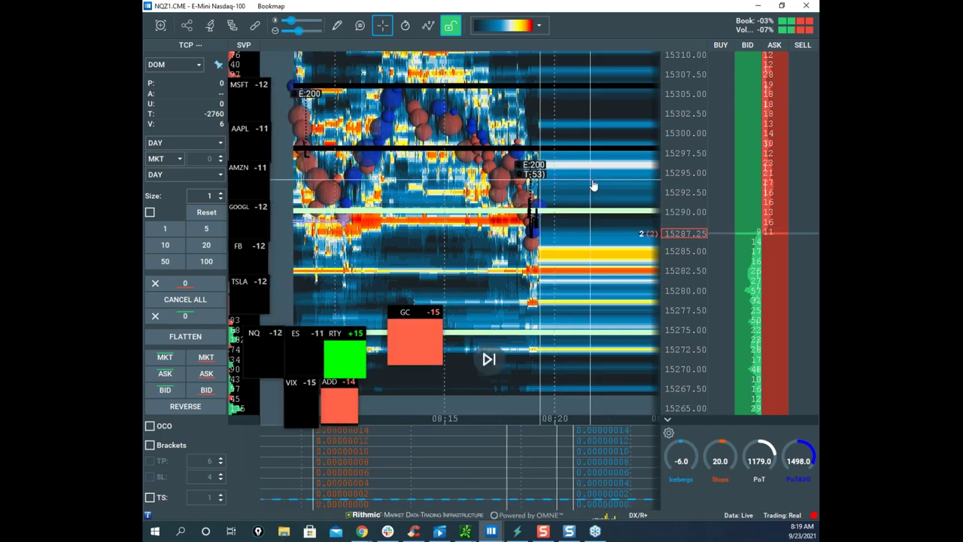
{"action": "scroll", "coordinate": [627, 226], "scroll_direction": "up", "scroll_amount": 3}
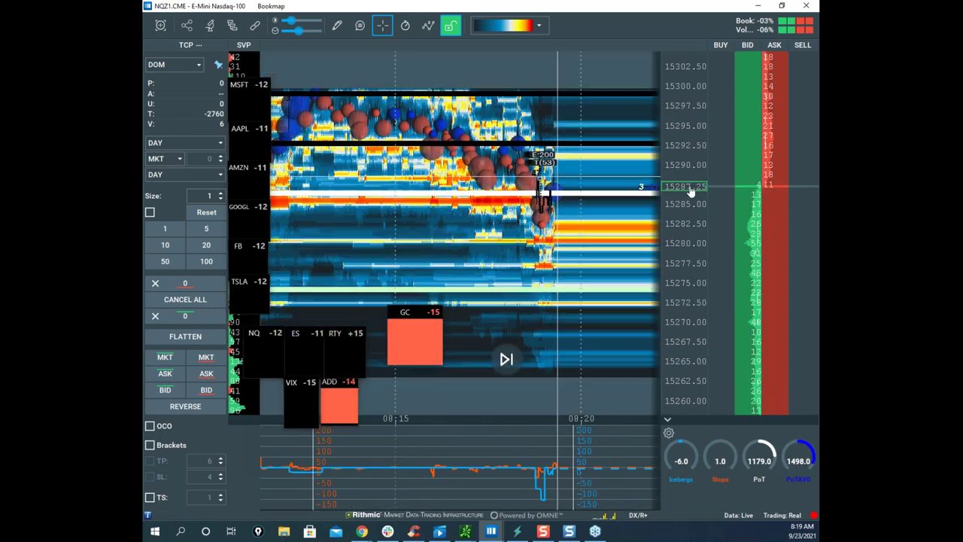
{"action": "scroll", "coordinate": [690, 191], "scroll_direction": "down", "scroll_amount": 2}
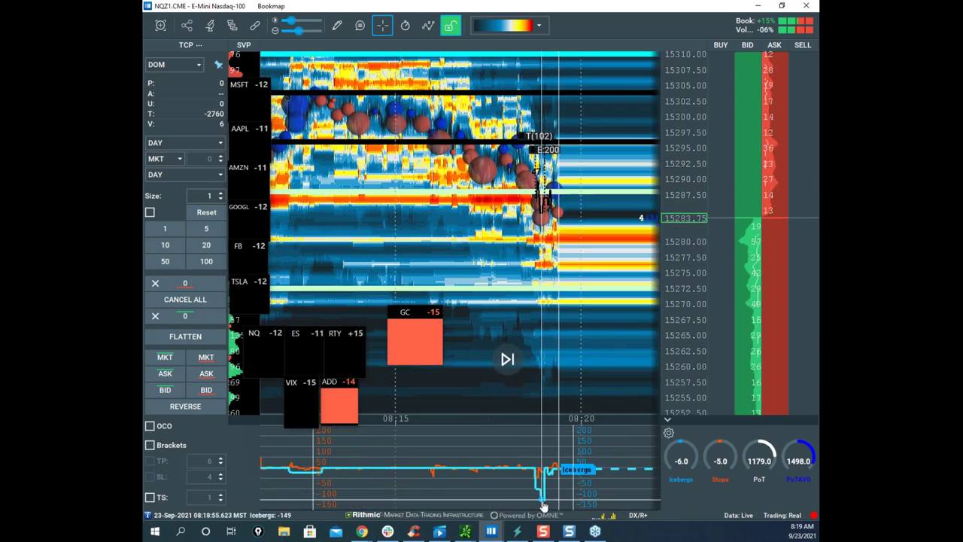
{"action": "scroll", "coordinate": [681, 203], "scroll_direction": "down", "scroll_amount": 3}
{"action": "scroll", "coordinate": [622, 216], "scroll_direction": "up", "scroll_amount": 3}
Step: Remove the two pale green horizontal lines near 15287.50 and 15272.50 from the Nasdaq-100 chart
{"action": "right_click", "coordinate": [589, 193]}
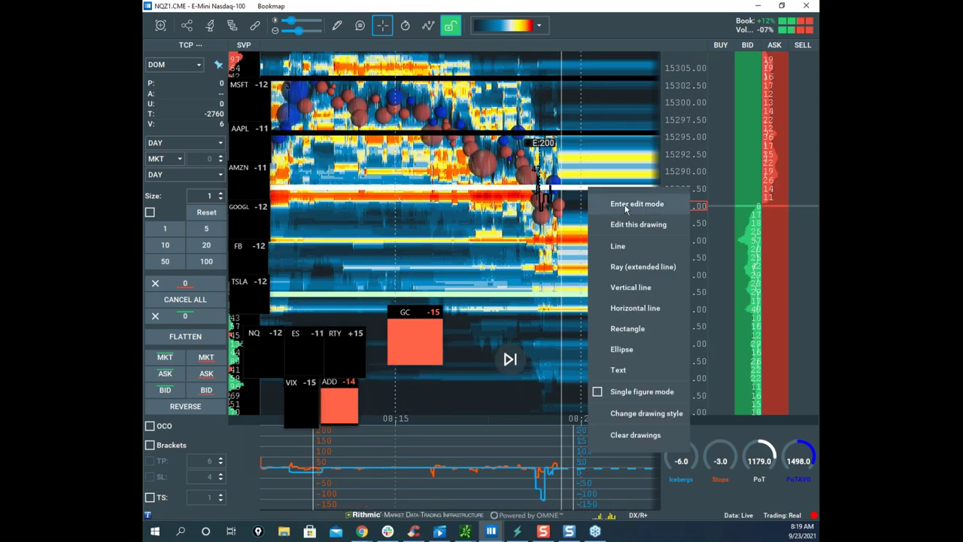
{"action": "left_click", "coordinate": [626, 208]}
{"action": "right_click", "coordinate": [583, 190]}
{"action": "left_click", "coordinate": [601, 228]}
{"action": "right_click", "coordinate": [577, 296]}
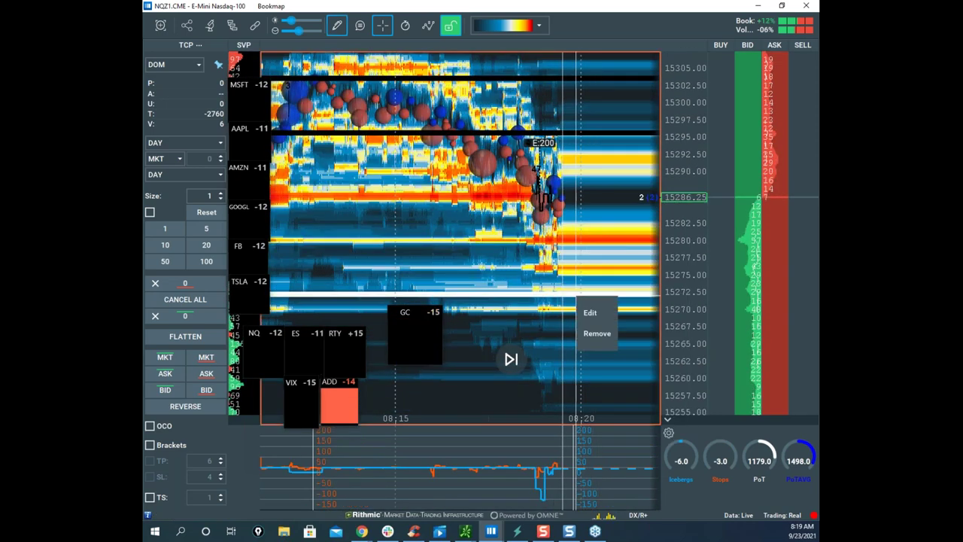
{"action": "left_click", "coordinate": [594, 333]}
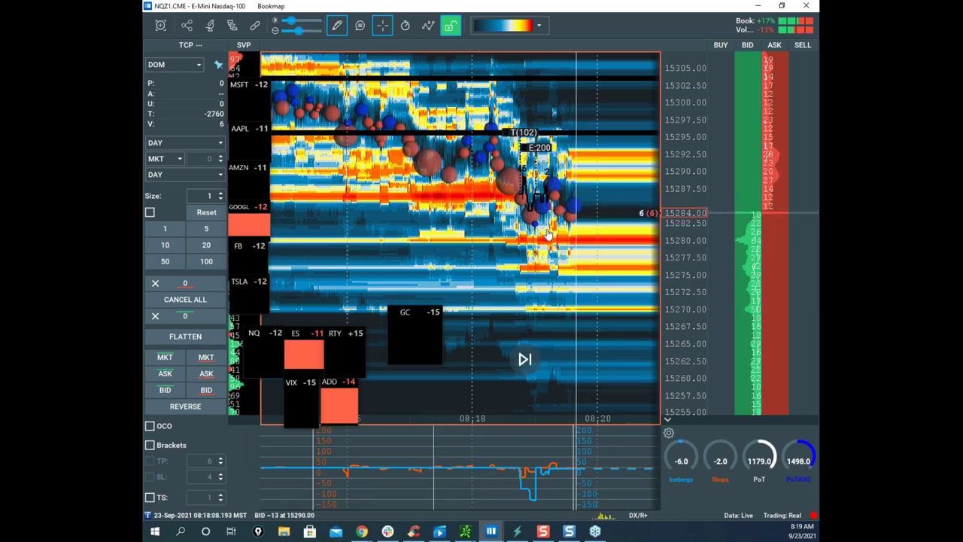
Step: Draw horizontal lines at about 15290 and 15282 on the Nasdaq-100 chart and leave drawing mode
{"action": "left_click", "coordinate": [337, 26]}
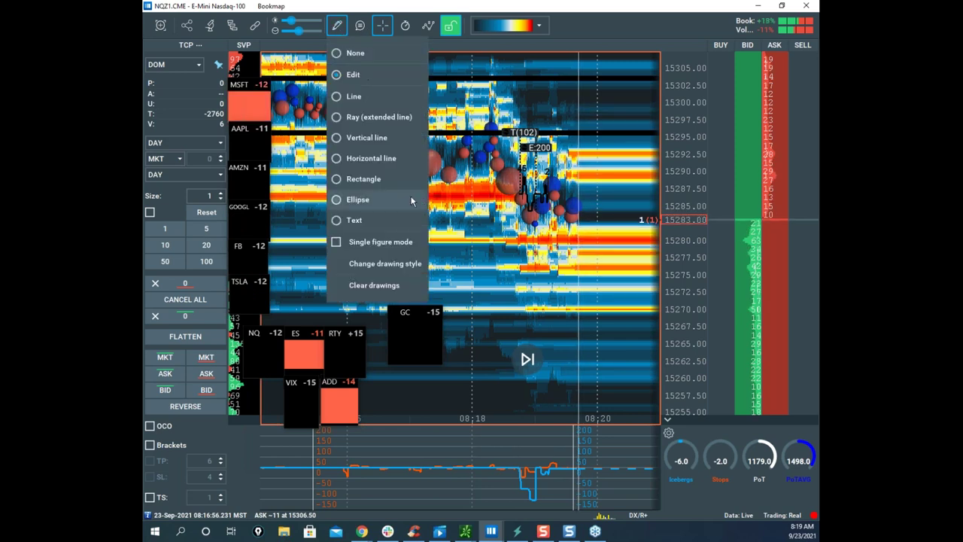
{"action": "left_click", "coordinate": [373, 158]}
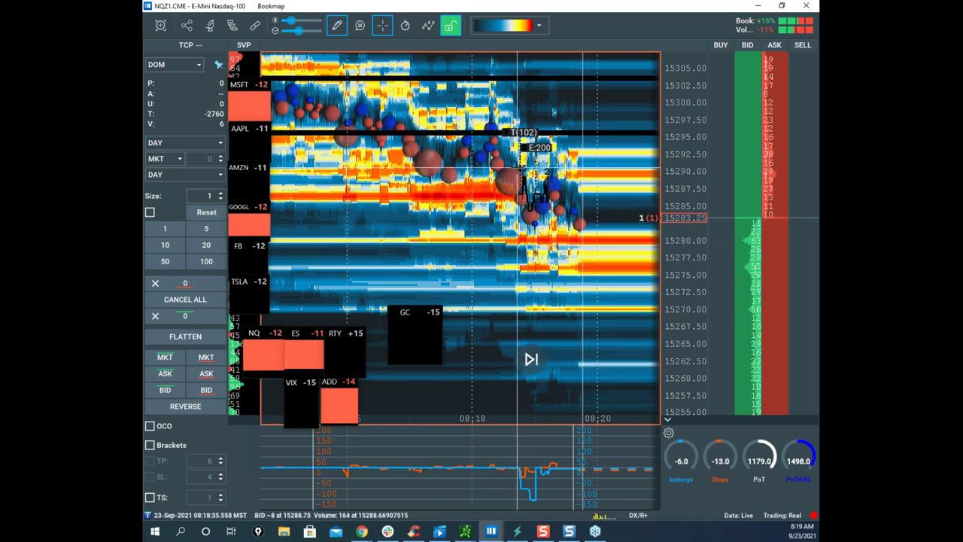
{"action": "left_click", "coordinate": [518, 168]}
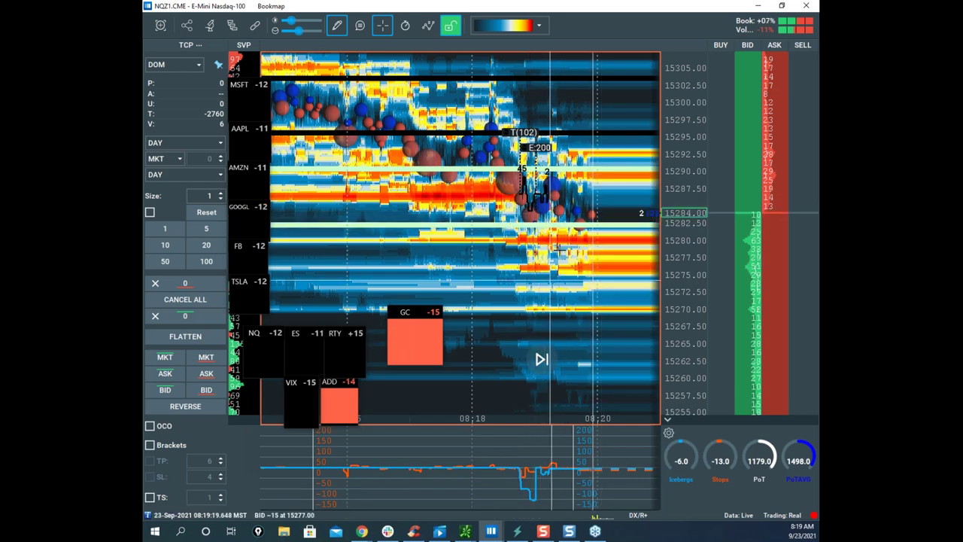
{"action": "left_click", "coordinate": [340, 27]}
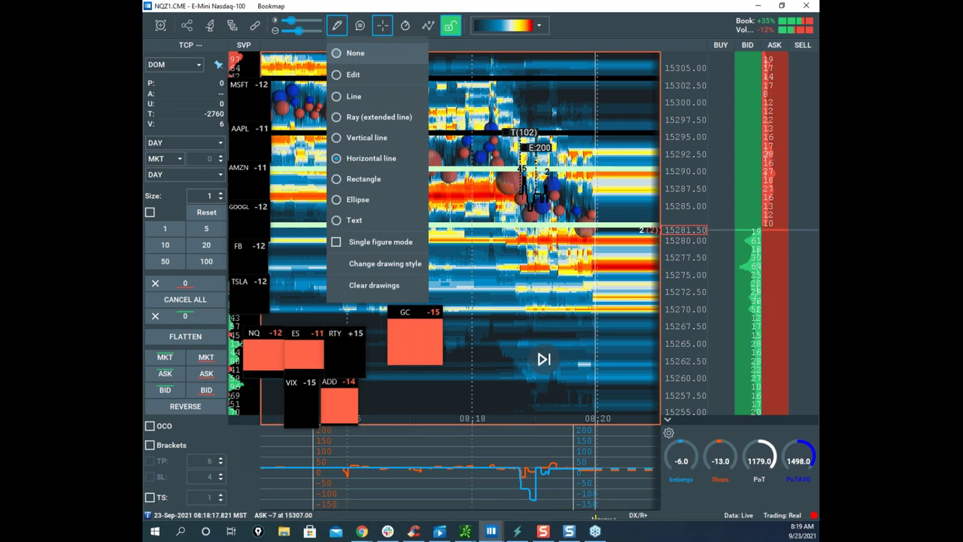
{"action": "left_click", "coordinate": [356, 54]}
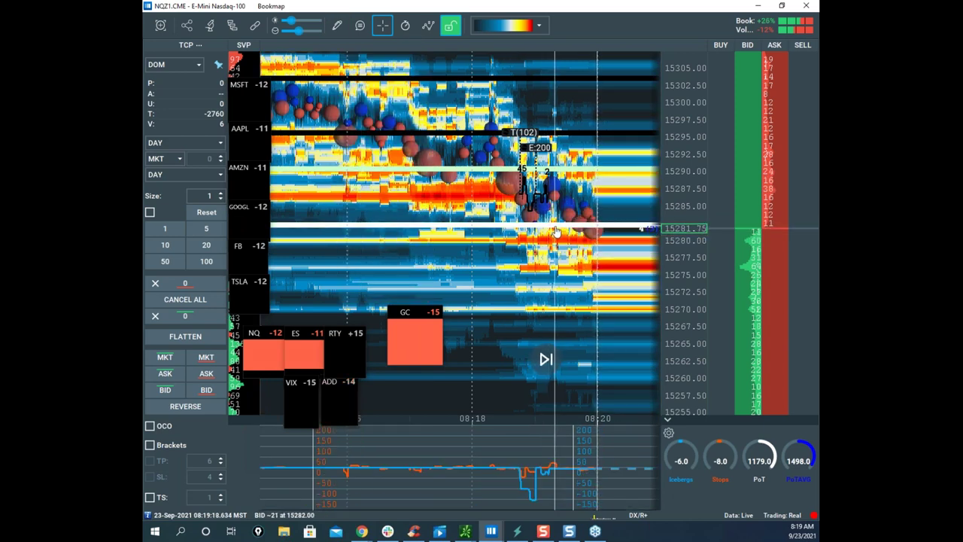
Step: Enter drawing edit mode and recolor the pale green horizontal line at about 15282 to black
{"action": "right_click", "coordinate": [558, 224]}
{"action": "left_click", "coordinate": [594, 240]}
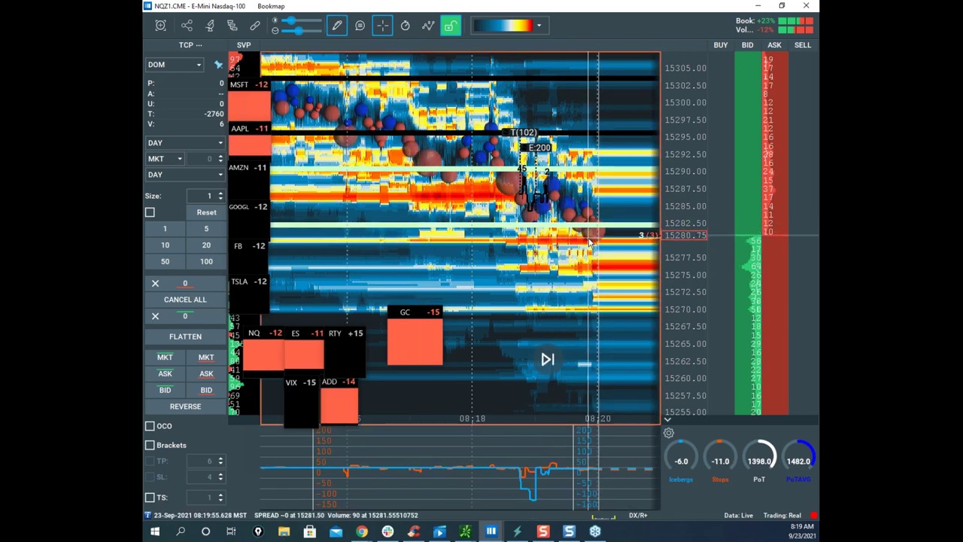
{"action": "right_click", "coordinate": [556, 224]}
{"action": "left_click", "coordinate": [570, 241]}
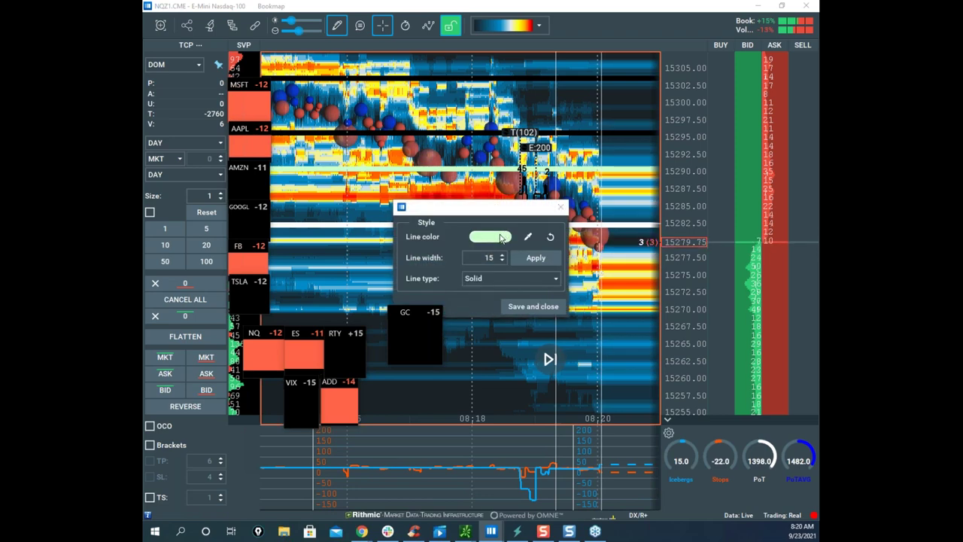
{"action": "left_click", "coordinate": [500, 237]}
{"action": "left_click", "coordinate": [376, 239]}
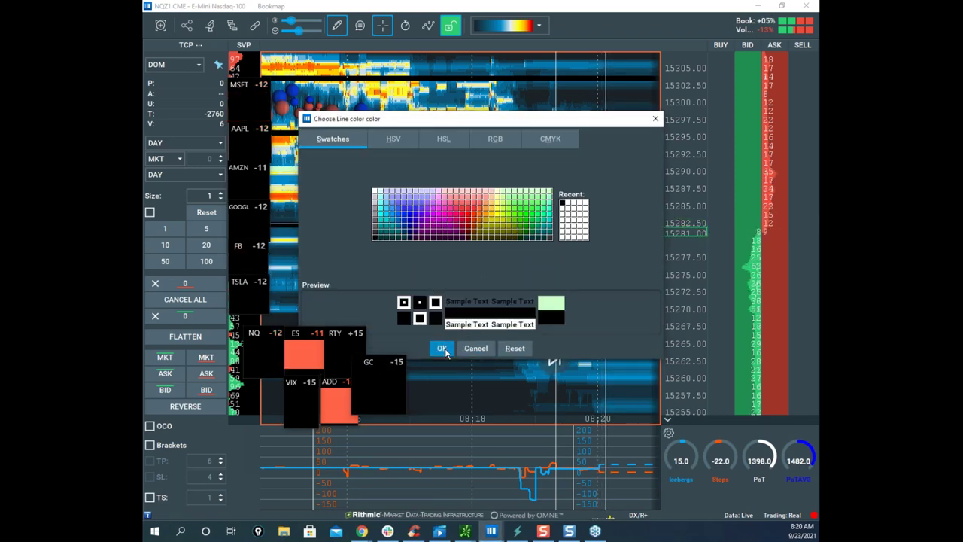
{"action": "left_click", "coordinate": [437, 348]}
{"action": "left_click", "coordinate": [560, 206]}
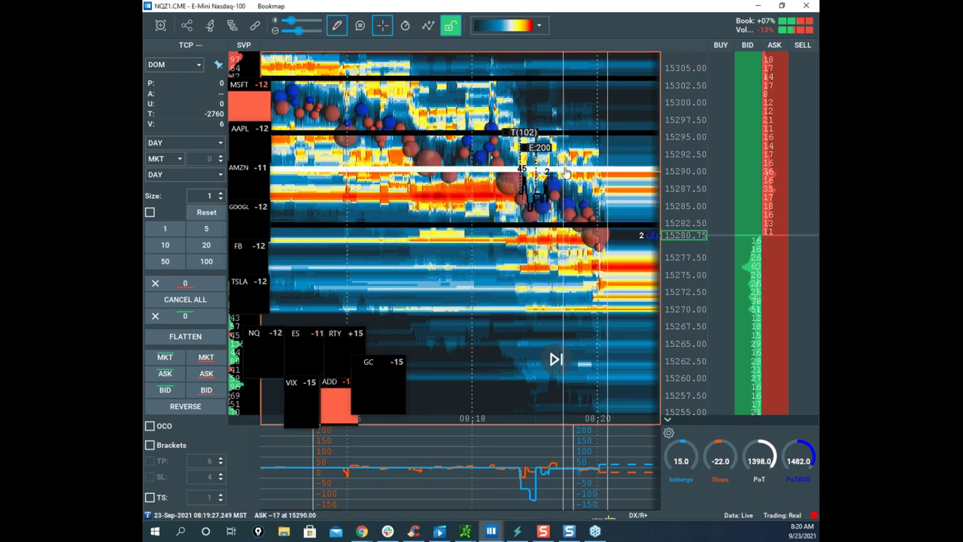
Step: Change the color of the pale green horizontal line at about 15290 to black
{"action": "right_click", "coordinate": [565, 166]}
{"action": "left_click", "coordinate": [577, 182]}
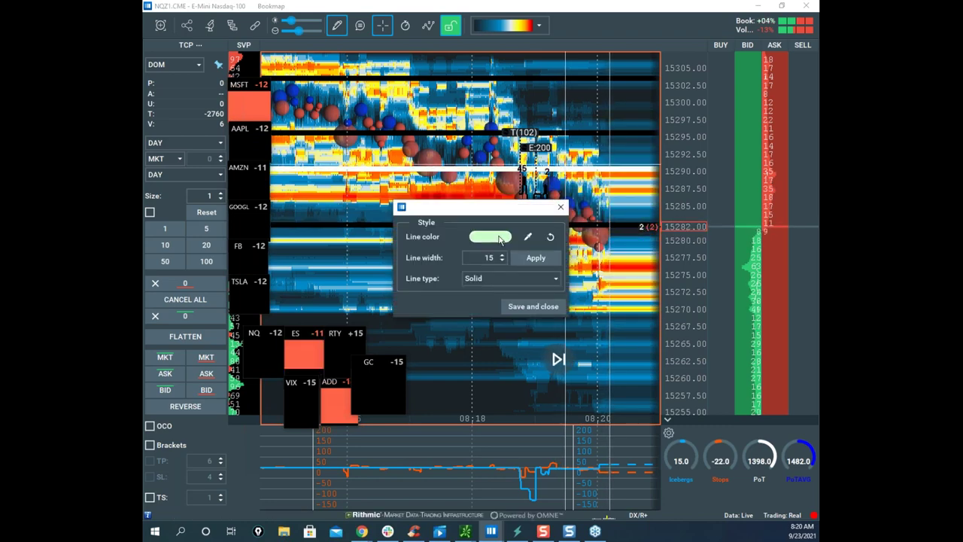
{"action": "left_click", "coordinate": [499, 239]}
{"action": "left_click", "coordinate": [376, 237]}
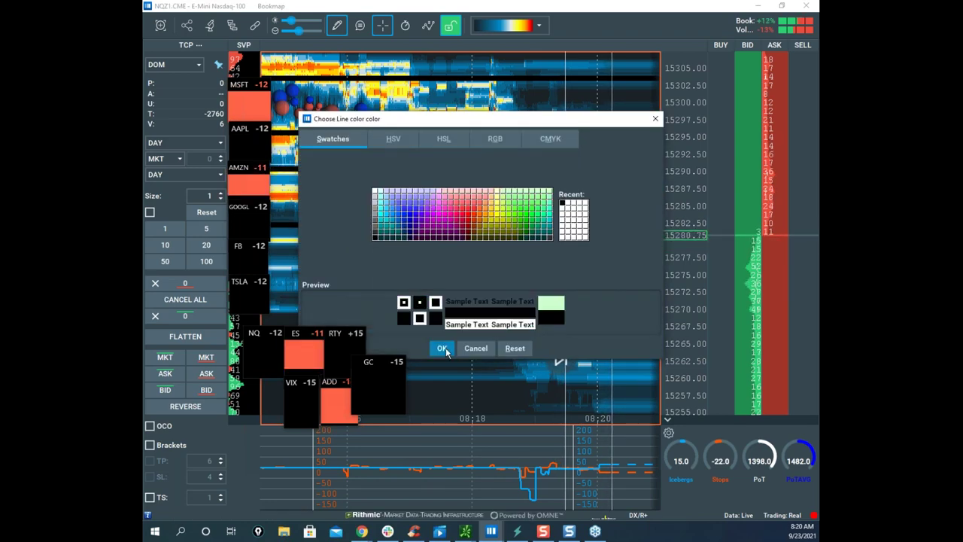
{"action": "left_click", "coordinate": [442, 348]}
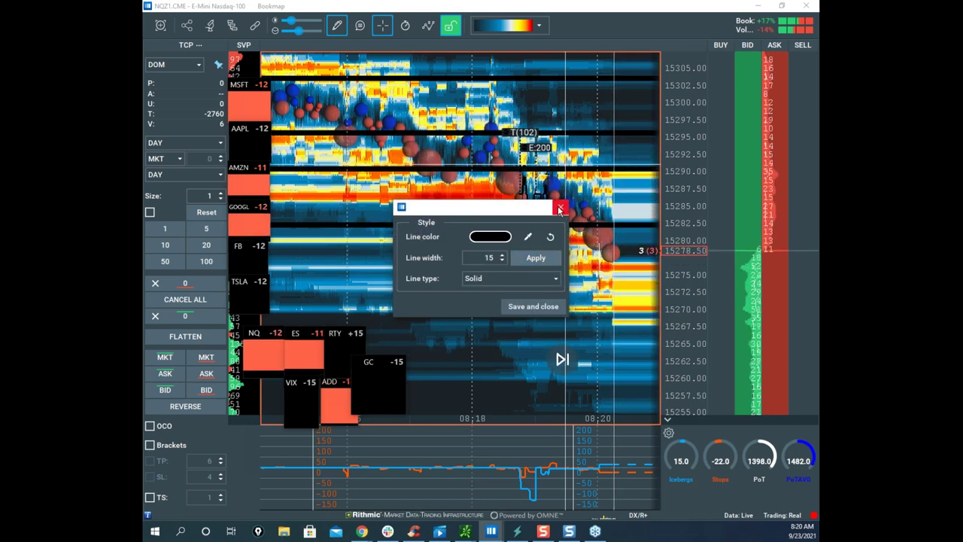
{"action": "left_click", "coordinate": [560, 208]}
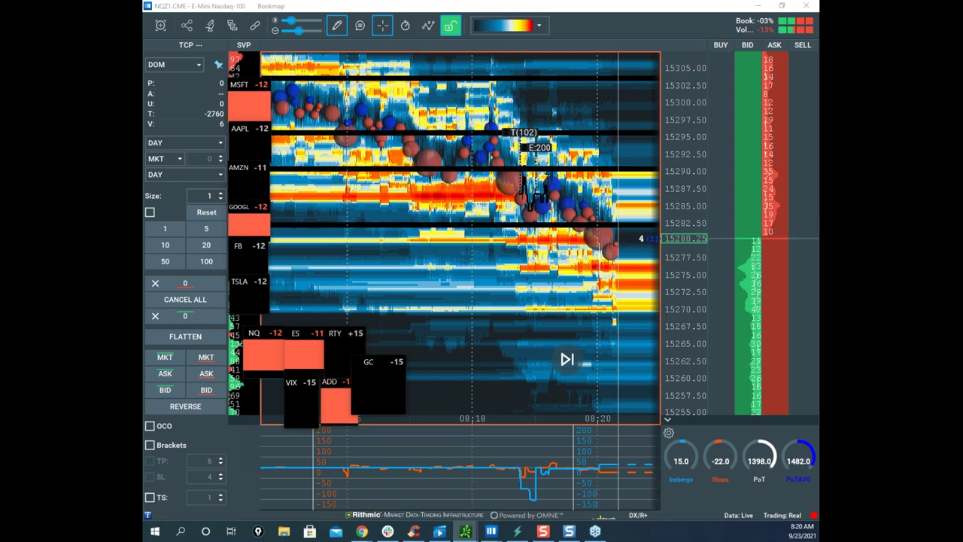
Step: Switch to the hourly /NQ chart in thinkorswim, sketch the consolidation box, the drop and possible paths toward 15650 and 14900, and clear the sketches
{"action": "left_click_drag", "start_coordinate": [145, 282], "coordinate": [648, 171]}
{"action": "left_click", "coordinate": [669, 167]}
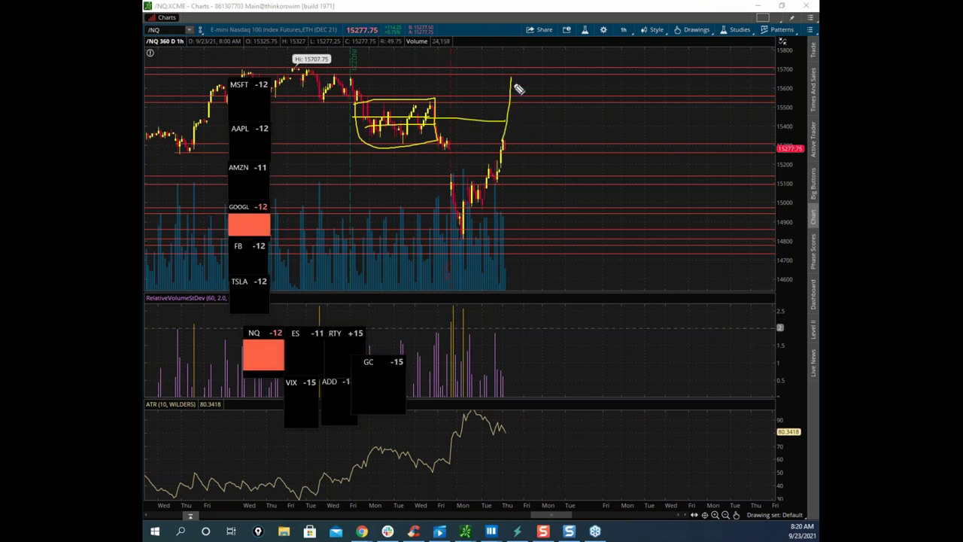
{"action": "left_click_drag", "start_coordinate": [446, 142], "coordinate": [462, 224]}
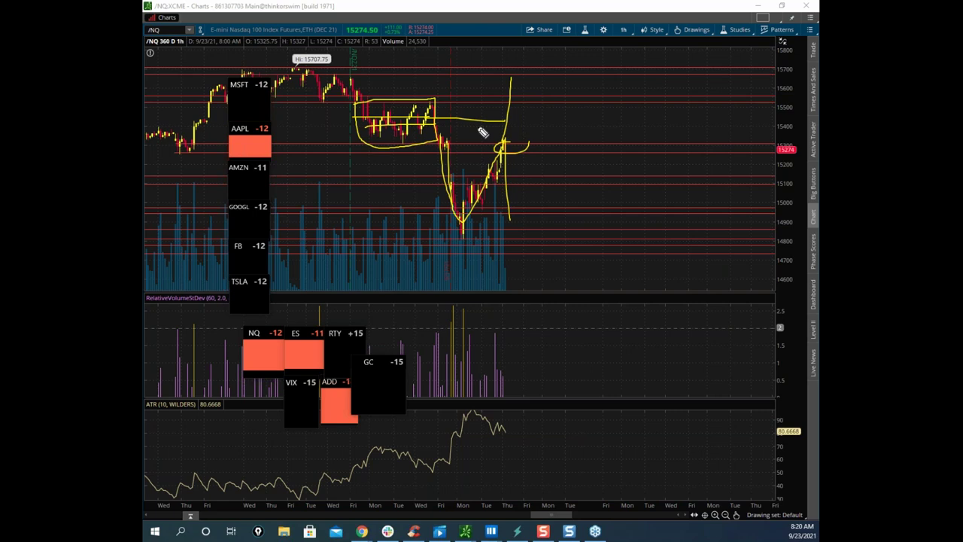
{"action": "right_click", "coordinate": [518, 160]}
{"action": "left_click_drag", "start_coordinate": [503, 149], "coordinate": [511, 166]}
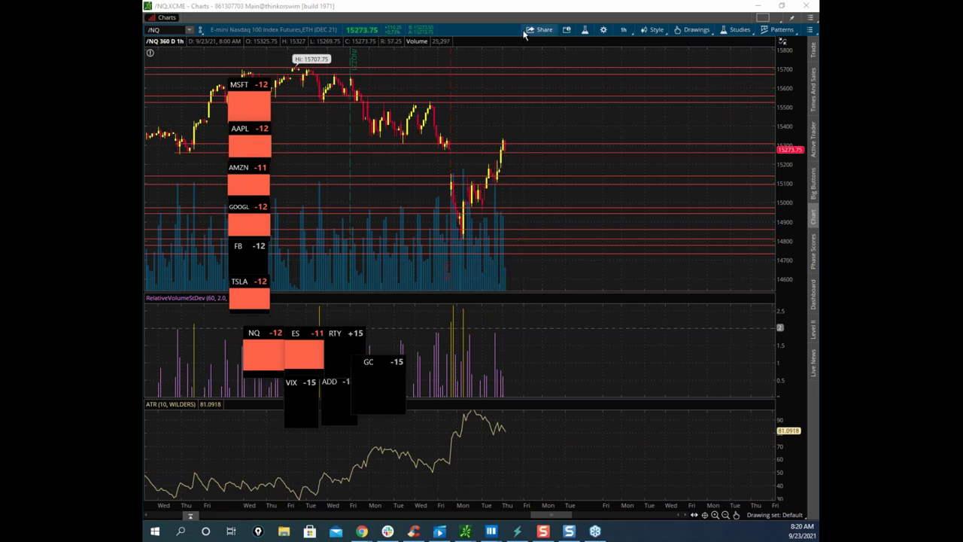
{"action": "left_click_drag", "start_coordinate": [526, 10], "coordinate": [817, 150]}
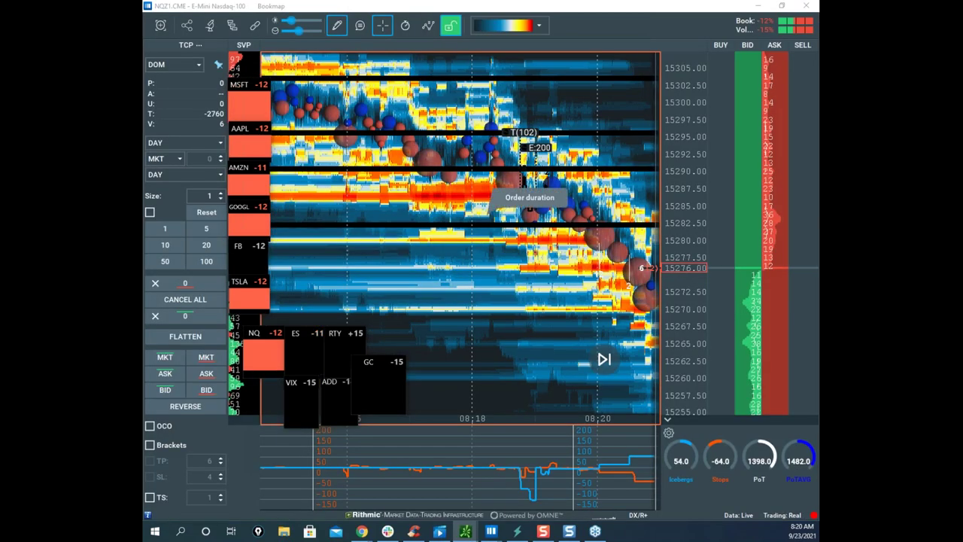
Step: Leave drawing mode on the Bookmap Nasdaq-100 chart and review the latest drop over a wider price range
{"action": "left_click", "coordinate": [337, 29]}
{"action": "left_click", "coordinate": [357, 52]}
{"action": "scroll", "coordinate": [614, 164], "scroll_direction": "down", "scroll_amount": 3}
{"action": "left_click_drag", "start_coordinate": [619, 142], "coordinate": [436, 90]}
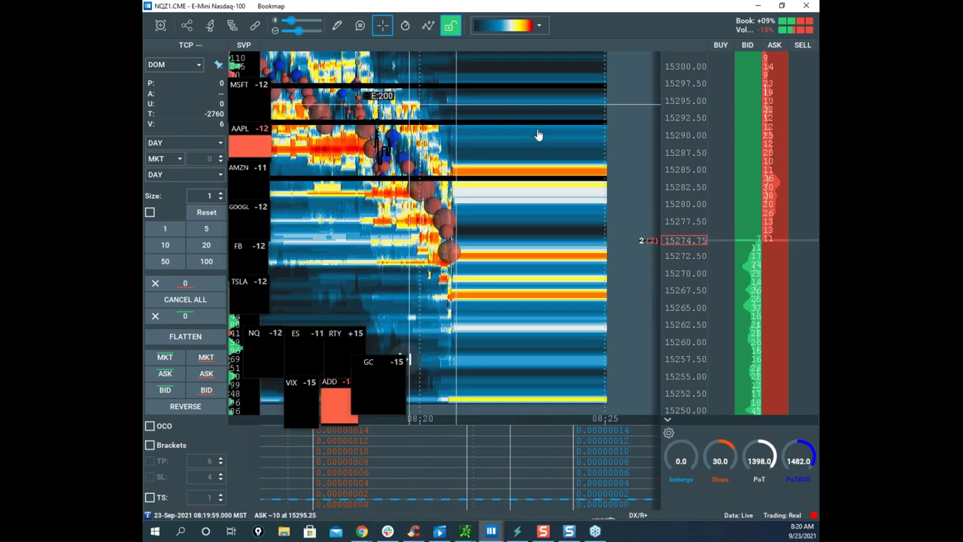
{"action": "scroll", "coordinate": [682, 197], "scroll_direction": "down", "scroll_amount": 2}
{"action": "left_click_drag", "start_coordinate": [521, 138], "coordinate": [546, 198]}
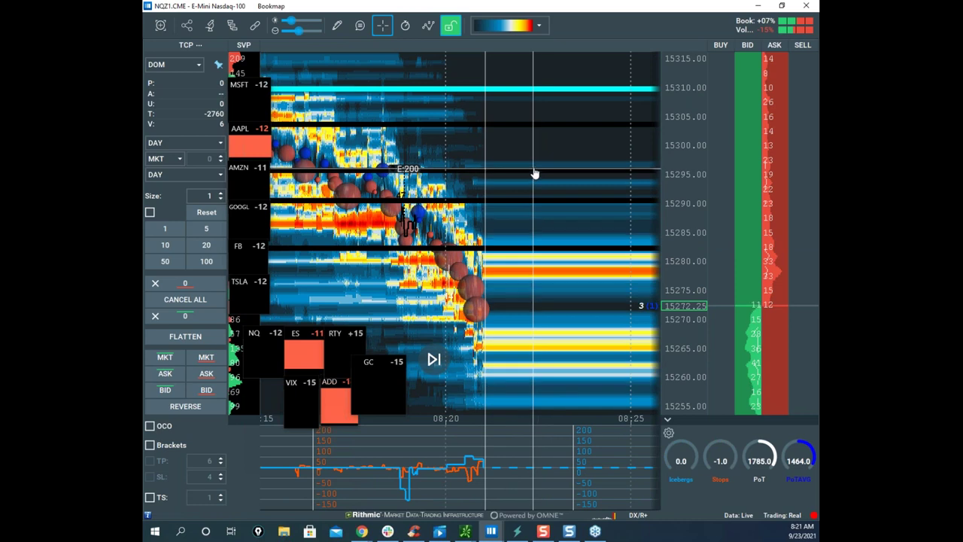
Step: Remove the black horizontal lines at about 15296 and 15290 from the Nasdaq-100 chart
{"action": "right_click", "coordinate": [532, 168]}
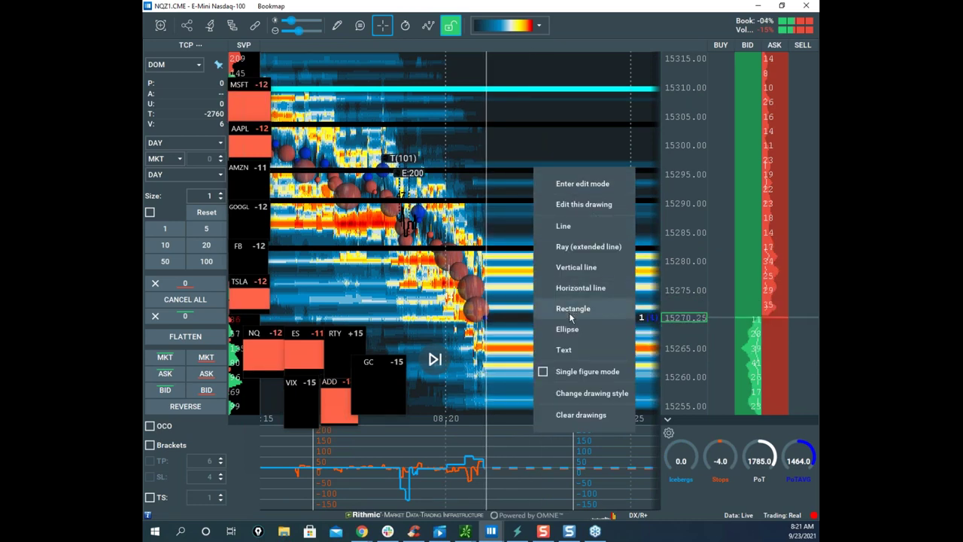
{"action": "left_click", "coordinate": [607, 192]}
{"action": "right_click", "coordinate": [570, 172]}
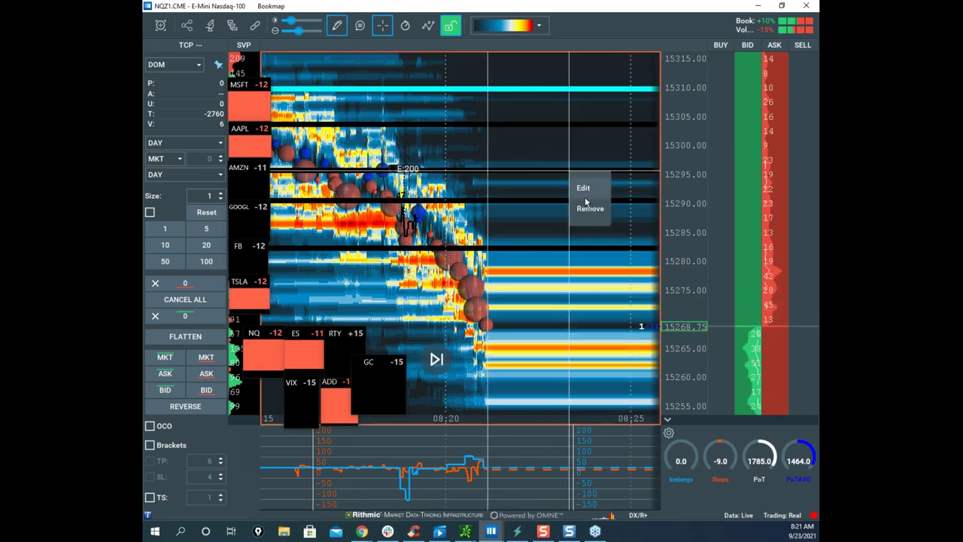
{"action": "left_click", "coordinate": [590, 208]}
{"action": "left_click", "coordinate": [587, 215]}
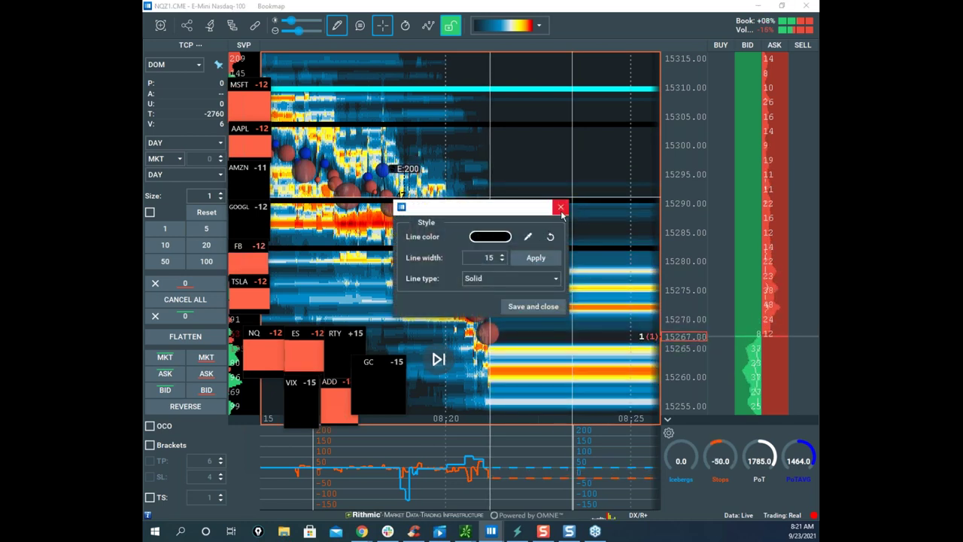
{"action": "left_click", "coordinate": [560, 209]}
{"action": "right_click", "coordinate": [557, 211]}
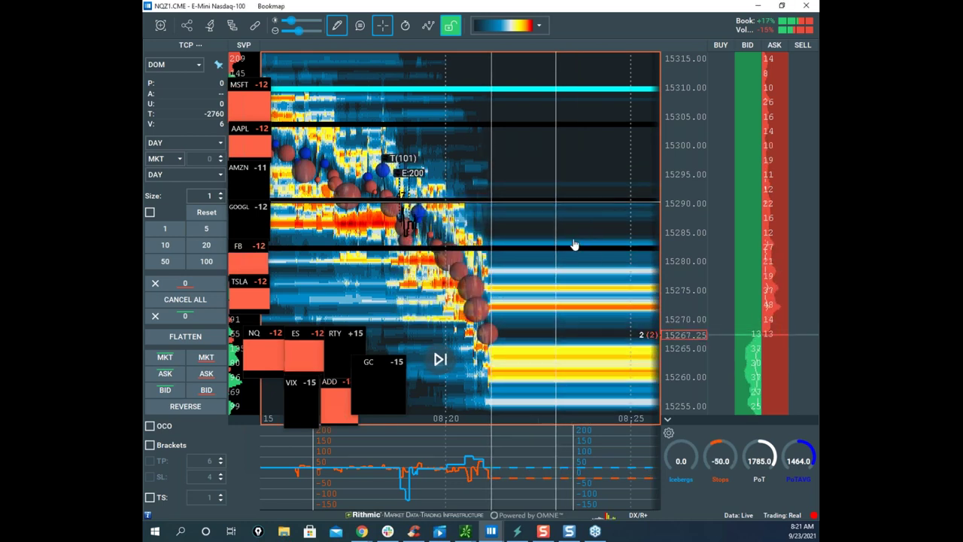
Step: Examine the Nasdaq-100 drop after 08:18 at different price and time scales and leave drawing edit mode
{"action": "scroll", "coordinate": [590, 155], "scroll_direction": "down", "scroll_amount": 2}
{"action": "scroll", "coordinate": [695, 155], "scroll_direction": "down", "scroll_amount": 2}
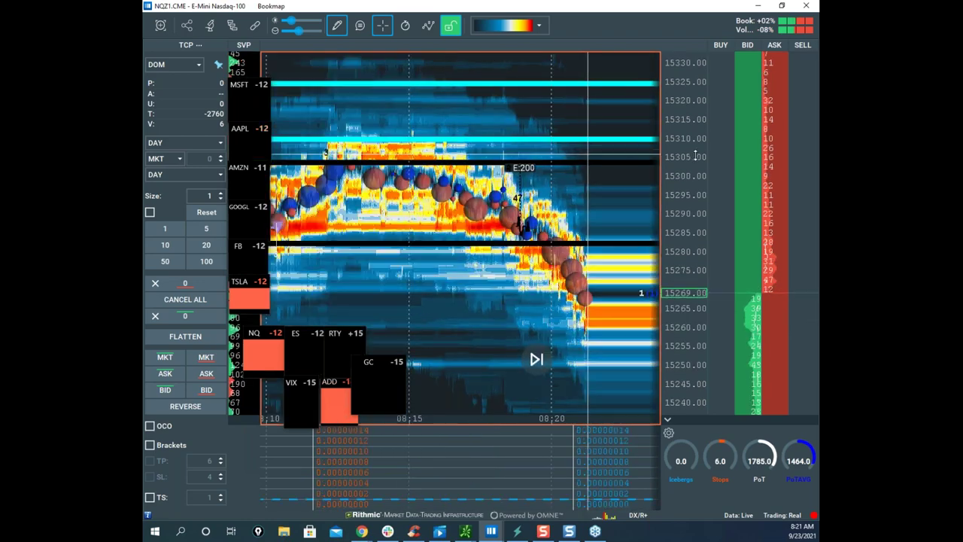
{"action": "scroll", "coordinate": [695, 155], "scroll_direction": "up", "scroll_amount": 3}
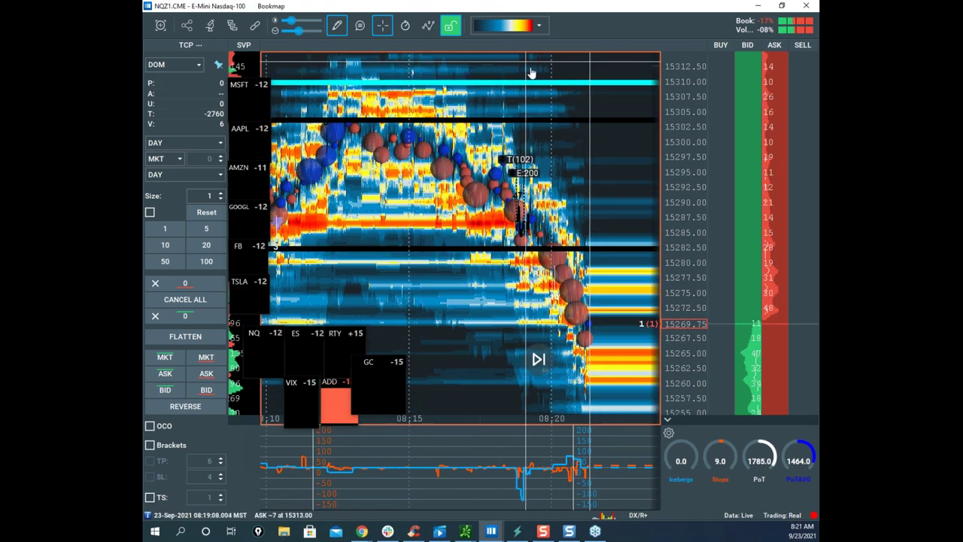
{"action": "scroll", "coordinate": [687, 226], "scroll_direction": "up", "scroll_amount": 2}
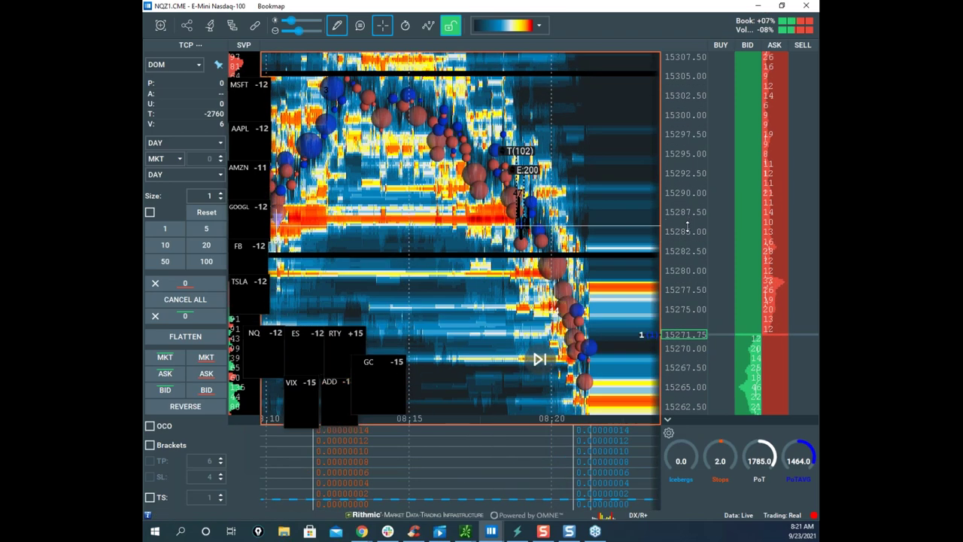
{"action": "scroll", "coordinate": [527, 162], "scroll_direction": "up", "scroll_amount": 5}
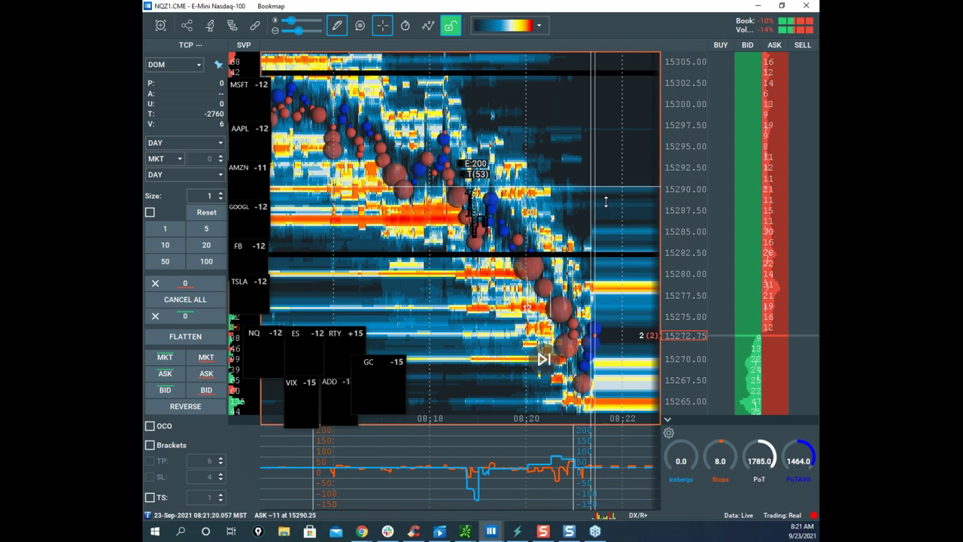
{"action": "left_click", "coordinate": [337, 26]}
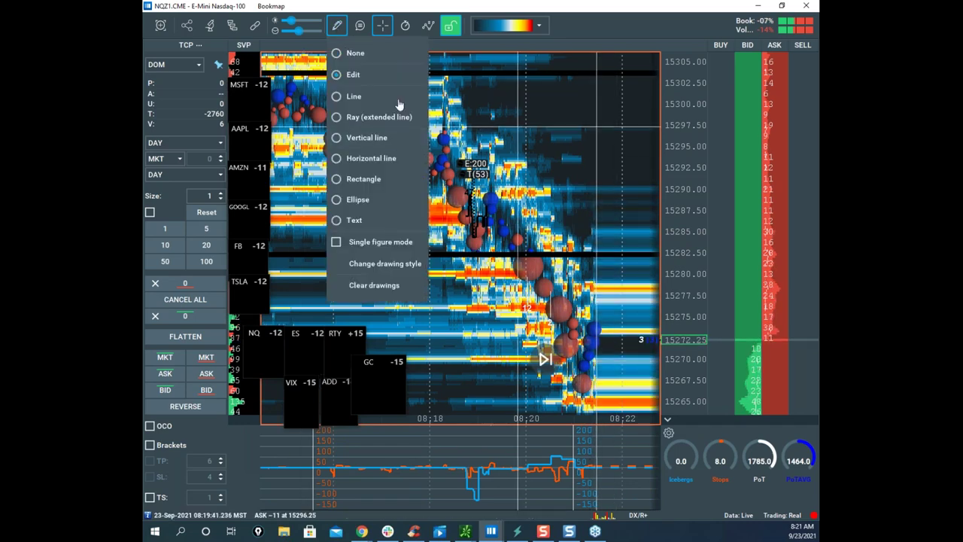
{"action": "left_click", "coordinate": [372, 54]}
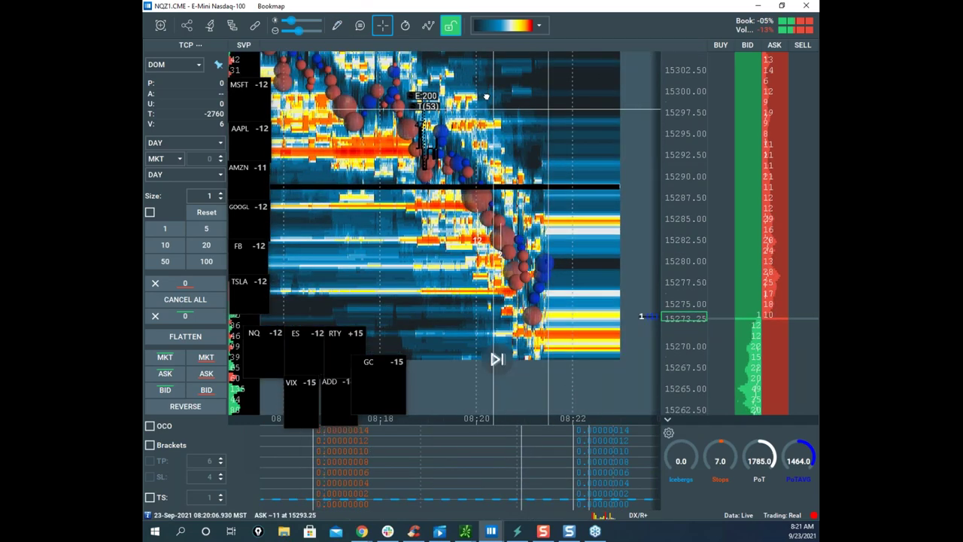
Step: Examine the trades around 15275, sketch a possible path down to about 15258 and back up to 15282, and clear it
{"action": "left_click_drag", "start_coordinate": [674, 239], "coordinate": [683, 194]}
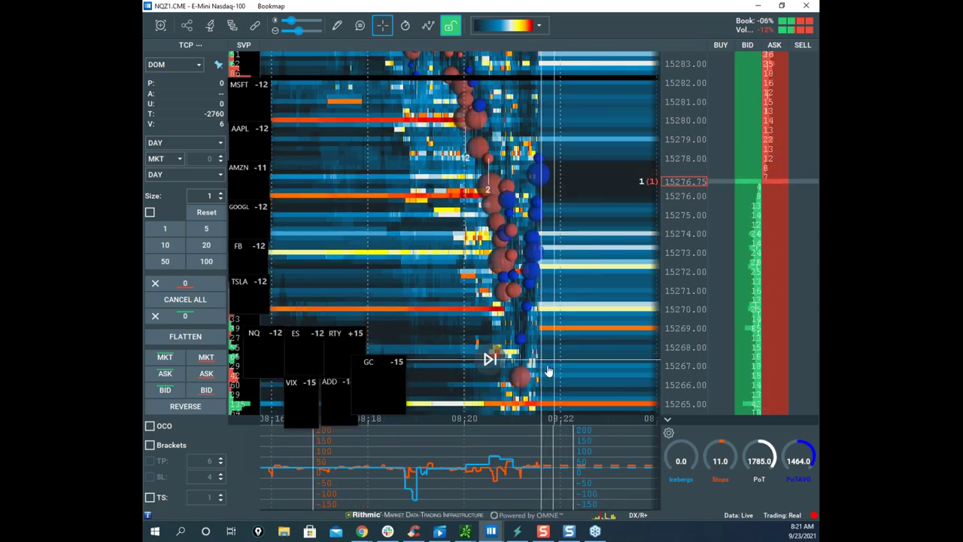
{"action": "left_click_drag", "start_coordinate": [688, 149], "coordinate": [693, 171]}
{"action": "scroll", "coordinate": [553, 187], "scroll_direction": "down", "scroll_amount": 1}
{"action": "left_click_drag", "start_coordinate": [597, 222], "coordinate": [524, 237]}
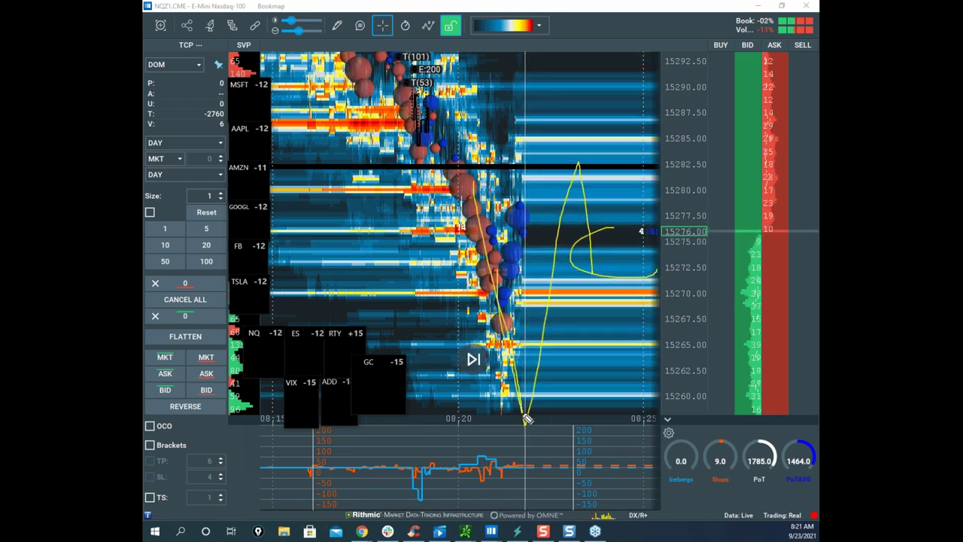
{"action": "key", "text": "Escape"}
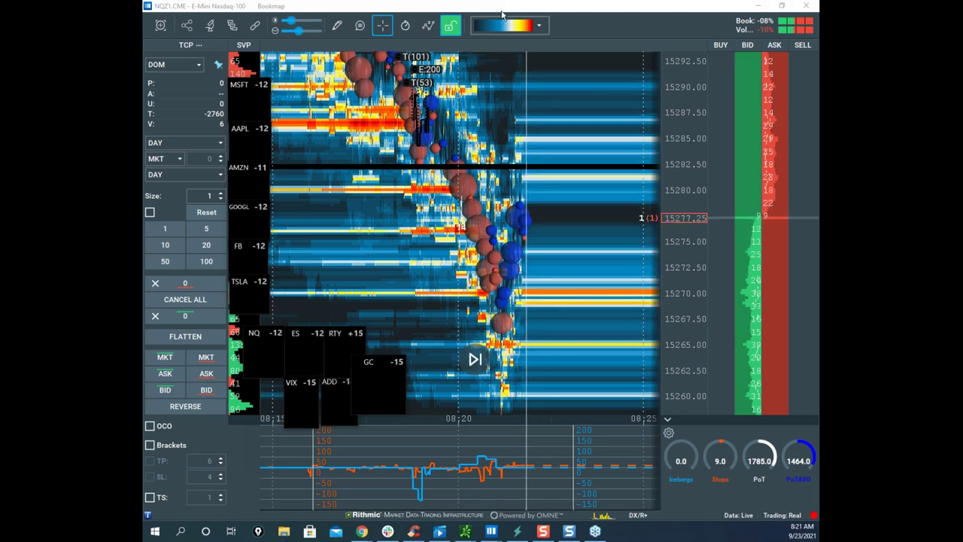
Step: Move the Nasdaq-100 and gold charts aside and open the E-Mini S&P 500 Bookmap chart at full size
{"action": "mouse_move", "coordinate": [507, 9]}
{"action": "left_mouse_down"}
{"action": "mouse_move", "coordinate": [521, 26]}
{"action": "mouse_move", "coordinate": [454, 50]}
{"action": "mouse_move", "coordinate": [145, 56]}
{"action": "left_mouse_up"}
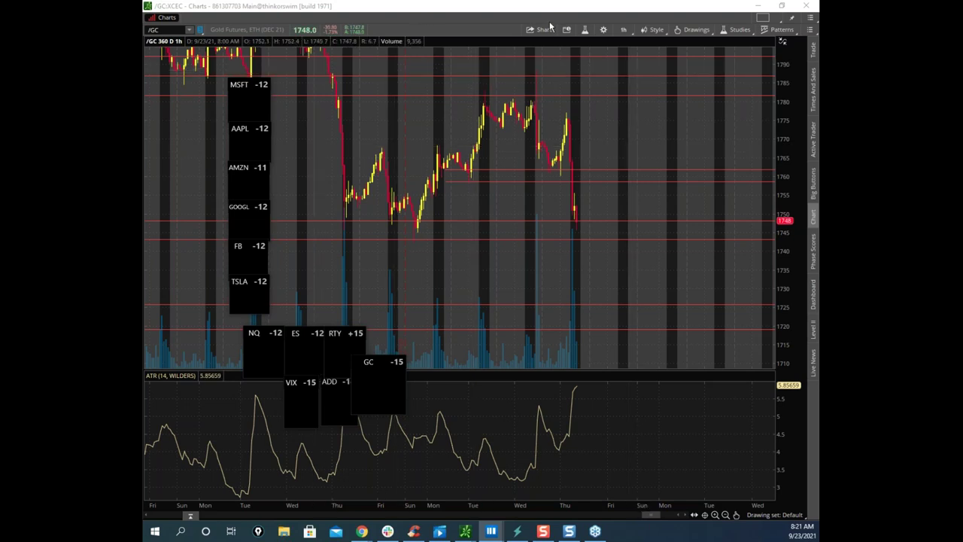
{"action": "key", "text": "alt+Tab"}
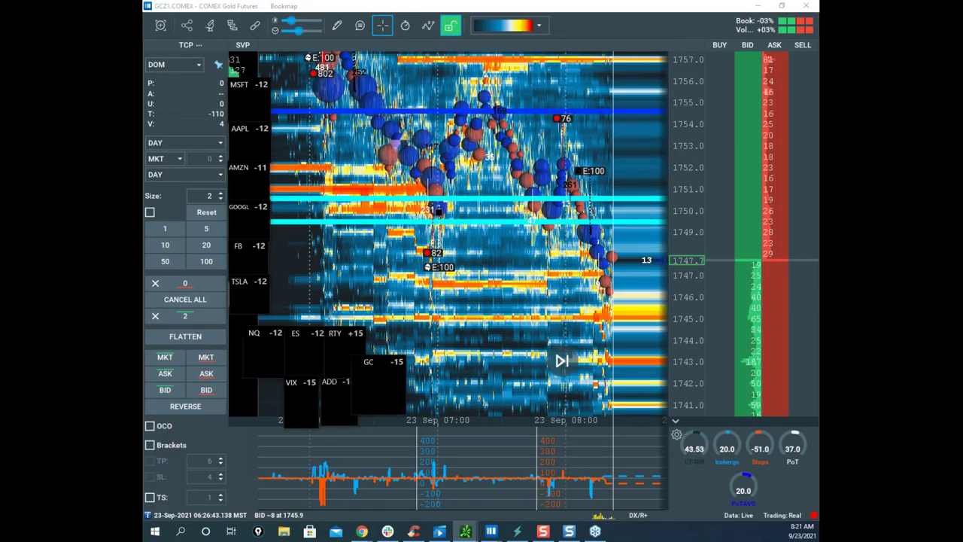
{"action": "left_click_drag", "start_coordinate": [580, 7], "coordinate": [0, 316]}
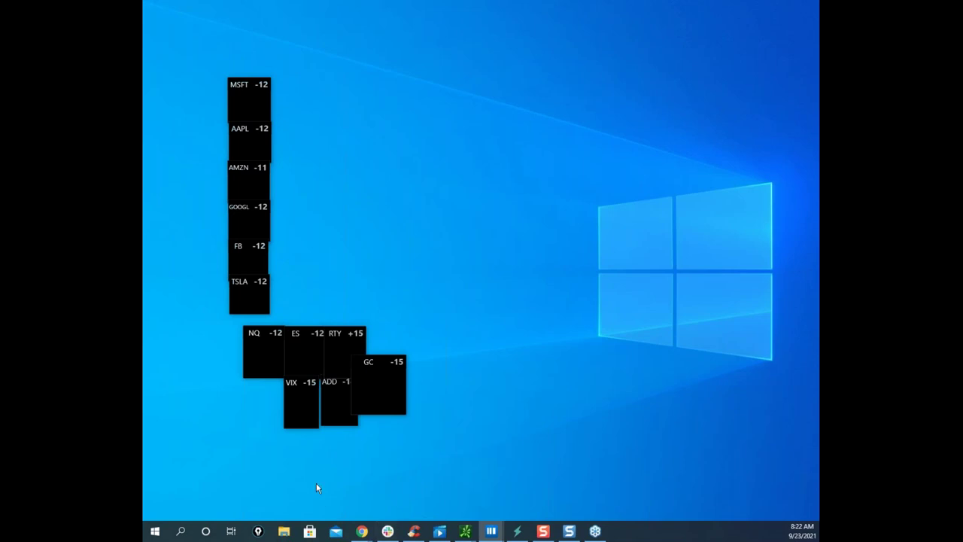
{"action": "key", "text": "super+d"}
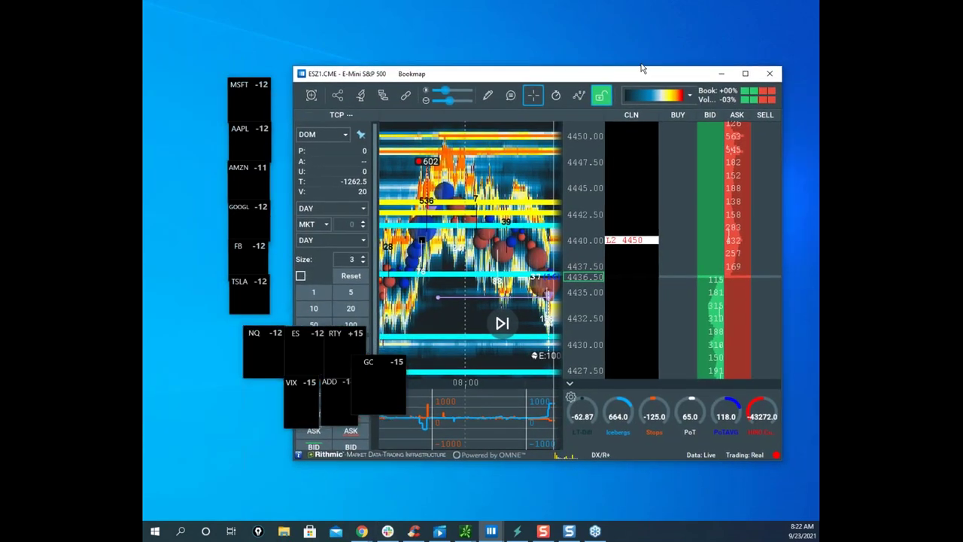
{"action": "double_click", "coordinate": [641, 68]}
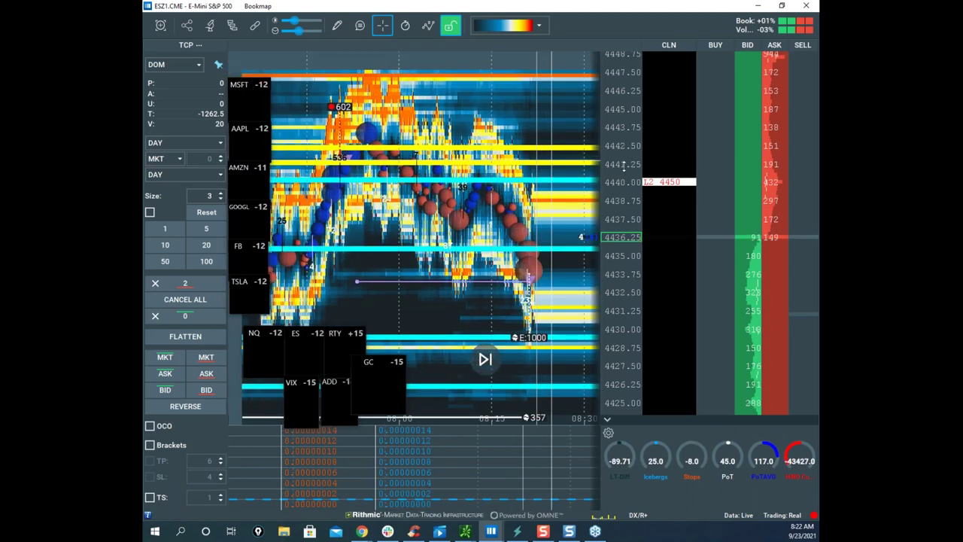
Step: On the S&P 500 chart, circle the 4443 area, trace the decline to about 4436 and circle the range between 4437 and 4441
{"action": "scroll", "coordinate": [624, 166], "scroll_direction": "up", "scroll_amount": 3}
{"action": "left_click_drag", "start_coordinate": [483, 137], "coordinate": [517, 179]}
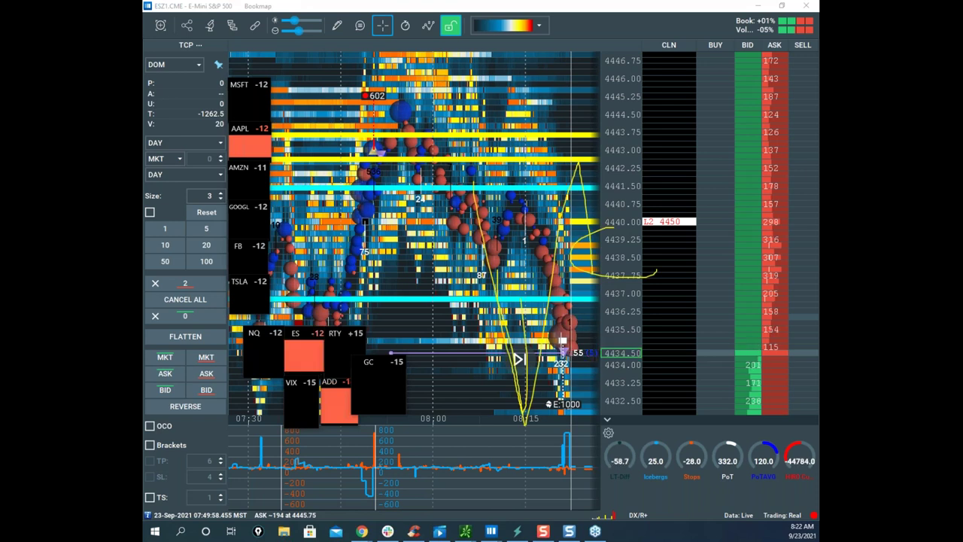
{"action": "right_click", "coordinate": [462, 138]}
{"action": "mouse_move", "coordinate": [341, 134]}
{"action": "left_mouse_down"}
{"action": "mouse_move", "coordinate": [560, 309]}
{"action": "mouse_move", "coordinate": [570, 288]}
{"action": "left_mouse_up"}
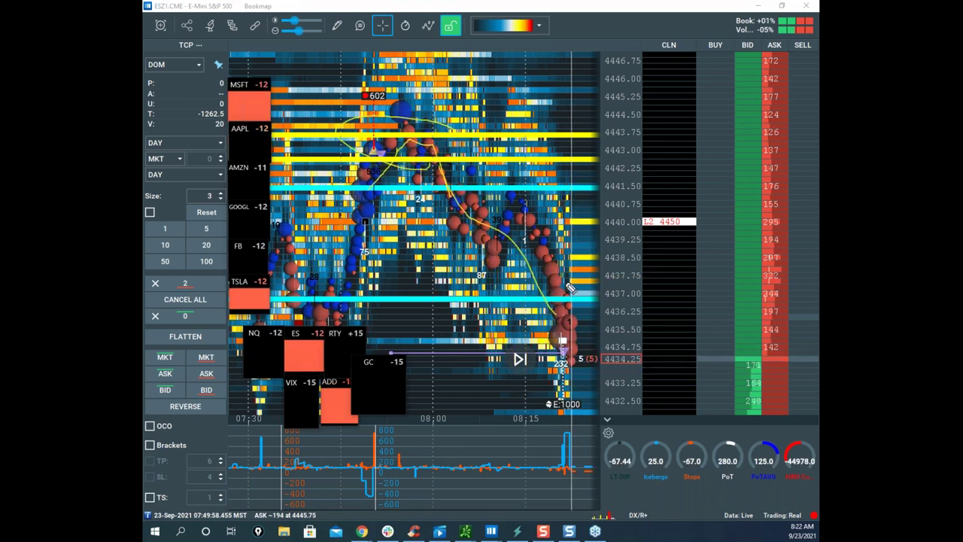
{"action": "mouse_move", "coordinate": [451, 205]}
{"action": "left_mouse_down"}
{"action": "mouse_move", "coordinate": [452, 305]}
{"action": "mouse_move", "coordinate": [609, 259]}
{"action": "left_mouse_up"}
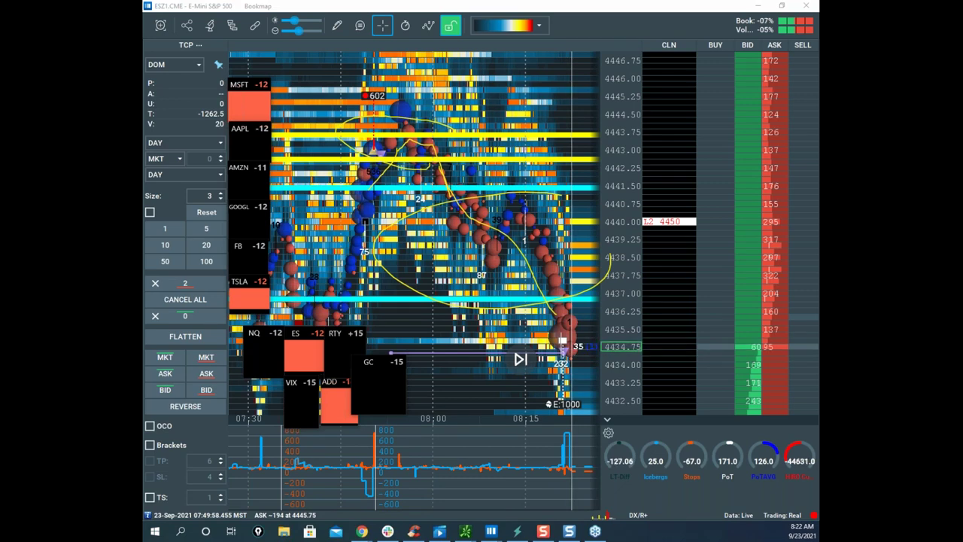
Step: Clear the sketches and examine the S&P 500 drop around 08:20 and its iceberg orders at different price and time scales
{"action": "key", "text": "Escape"}
{"action": "left_click_drag", "start_coordinate": [481, 157], "coordinate": [442, 80]}
{"action": "left_click_drag", "start_coordinate": [611, 146], "coordinate": [612, 180]}
{"action": "scroll", "coordinate": [505, 176], "scroll_direction": "up", "scroll_amount": 3}
{"action": "left_click_drag", "start_coordinate": [506, 179], "coordinate": [502, 216]}
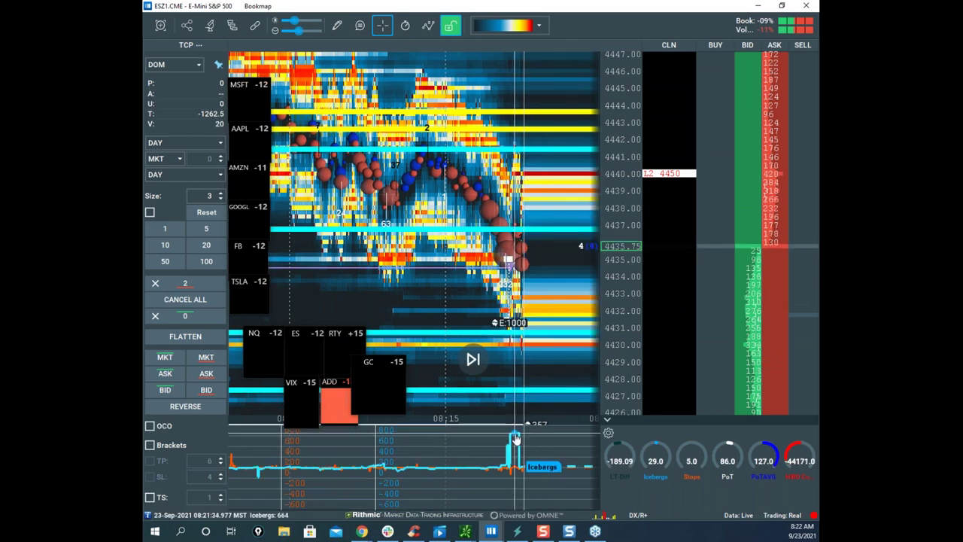
{"action": "scroll", "coordinate": [469, 265], "scroll_direction": "up", "scroll_amount": 3}
{"action": "left_click_drag", "start_coordinate": [468, 263], "coordinate": [346, 241]}
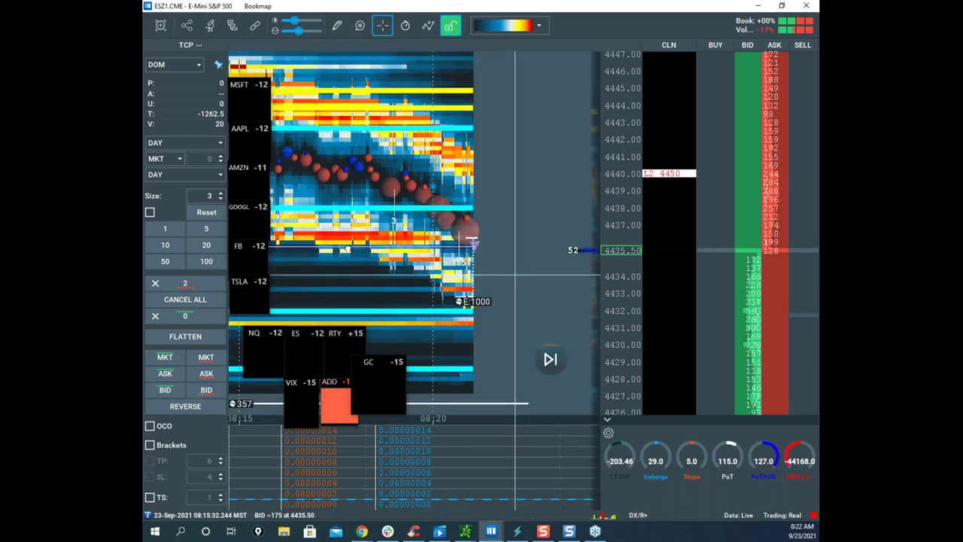
{"action": "scroll", "coordinate": [474, 256], "scroll_direction": "up", "scroll_amount": 3}
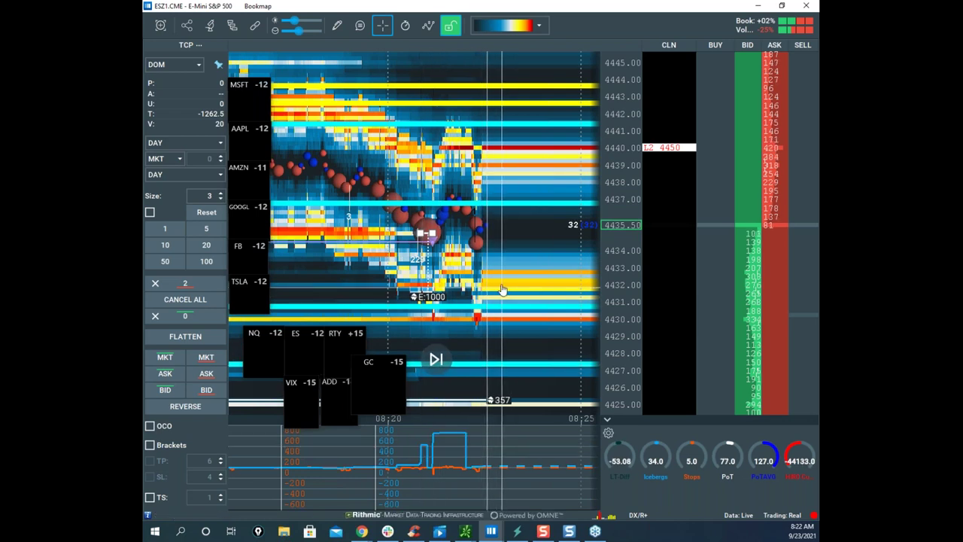
{"action": "scroll", "coordinate": [611, 218], "scroll_direction": "down", "scroll_amount": 2}
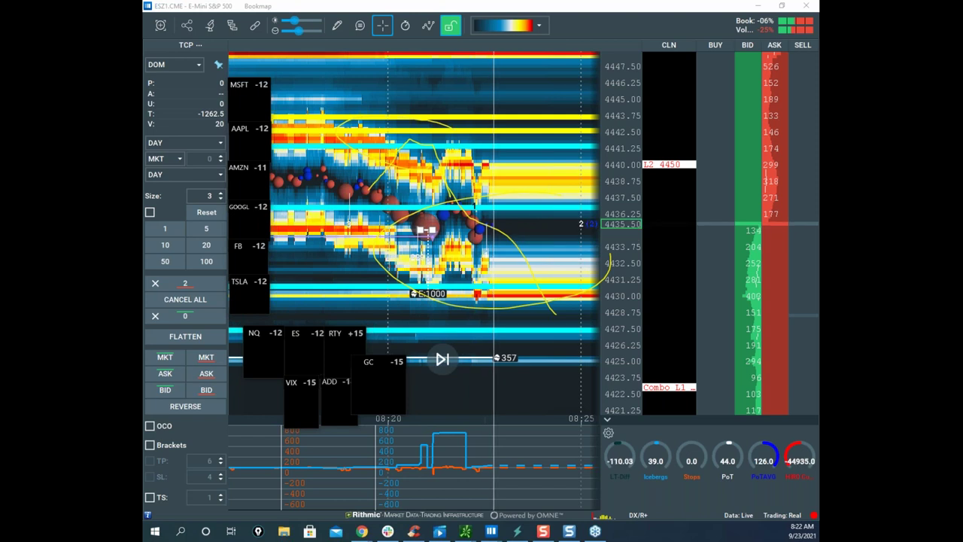
Step: Mark the S&P 500 levels near 4437 and 4431, circle the iceberg spike, sketch a dip to about 4423 and back to 4431, and clear the drawings
{"action": "right_click", "coordinate": [325, 41]}
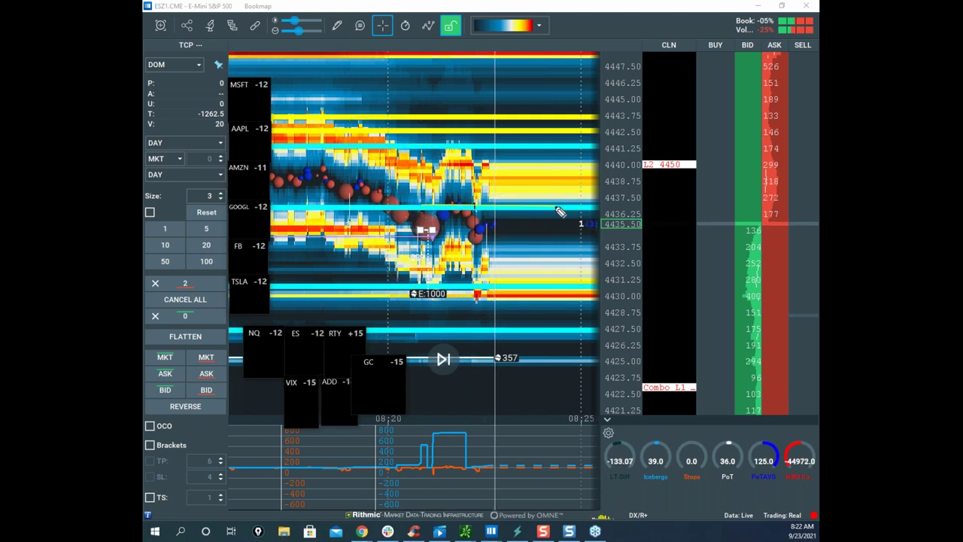
{"action": "left_click_drag", "start_coordinate": [433, 290], "coordinate": [514, 283]}
{"action": "left_click_drag", "start_coordinate": [470, 413], "coordinate": [415, 422]}
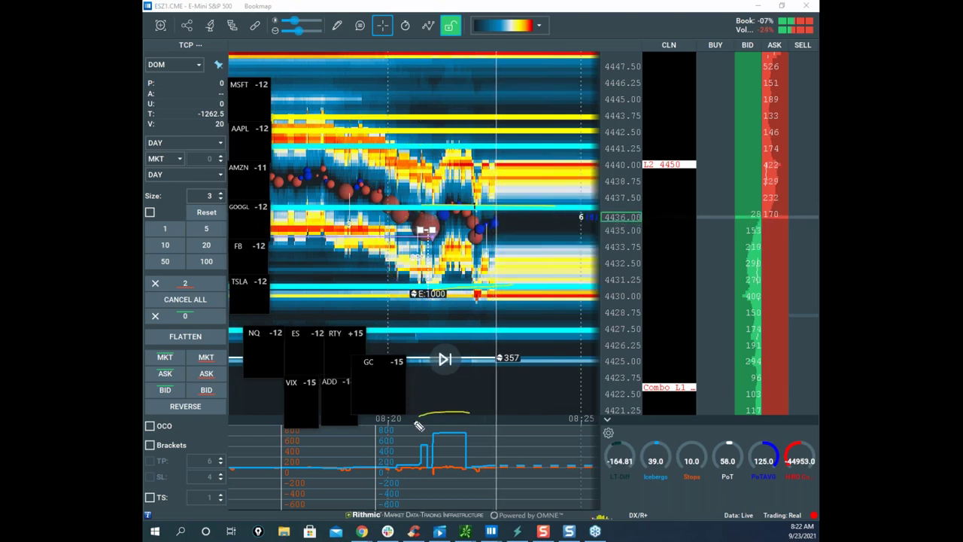
{"action": "mouse_move", "coordinate": [423, 260]}
{"action": "left_mouse_down"}
{"action": "mouse_move", "coordinate": [455, 215]}
{"action": "mouse_move", "coordinate": [496, 220]}
{"action": "mouse_move", "coordinate": [501, 231]}
{"action": "left_mouse_up"}
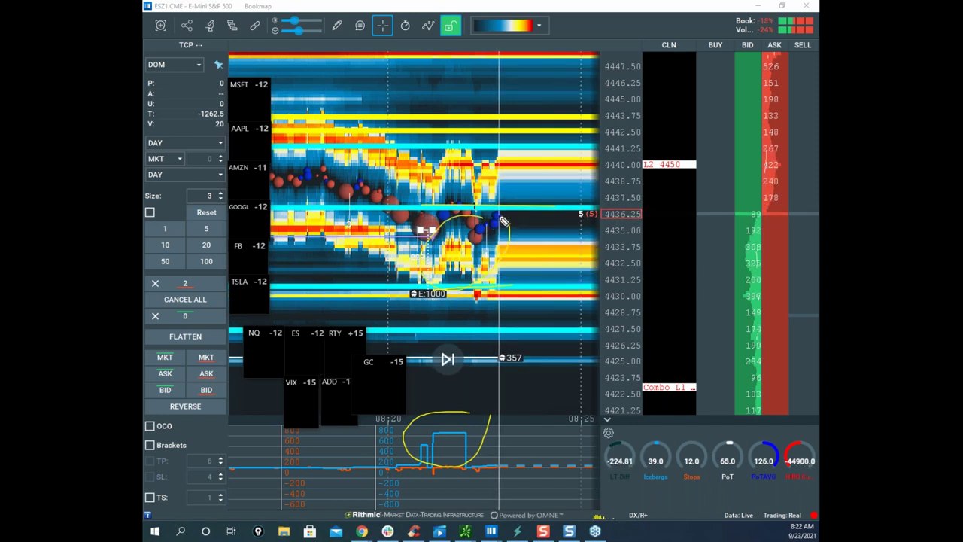
{"action": "left_click_drag", "start_coordinate": [495, 326], "coordinate": [508, 374]}
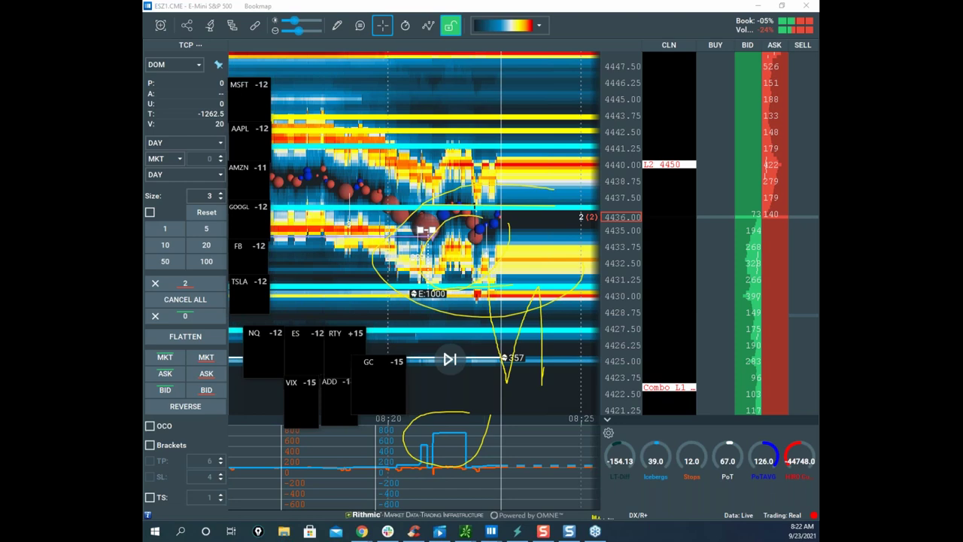
{"action": "key", "text": "Escape"}
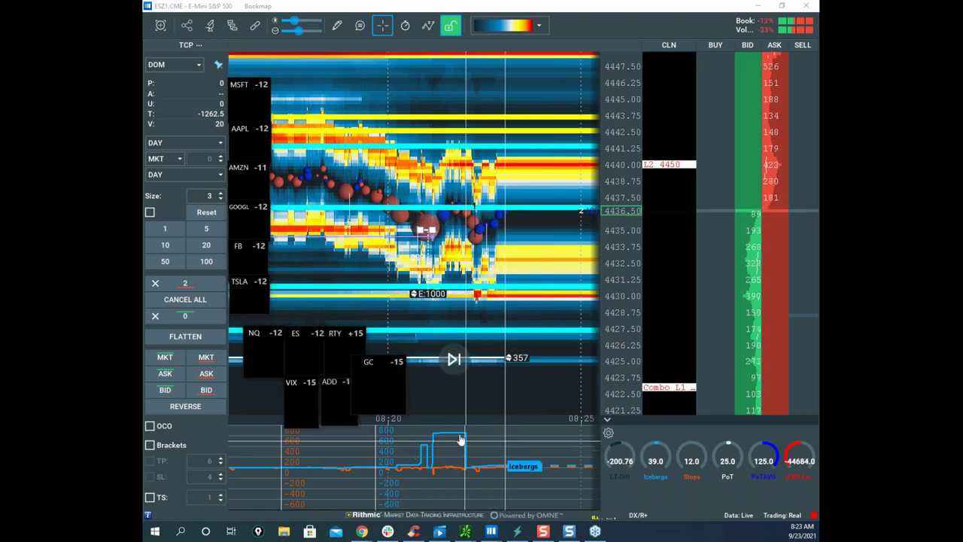
Step: Examine the S&P 500 swings and resting liquidity between about 4420 and 4452 on wider price and time scales
{"action": "scroll", "coordinate": [472, 254], "scroll_direction": "down", "scroll_amount": 4}
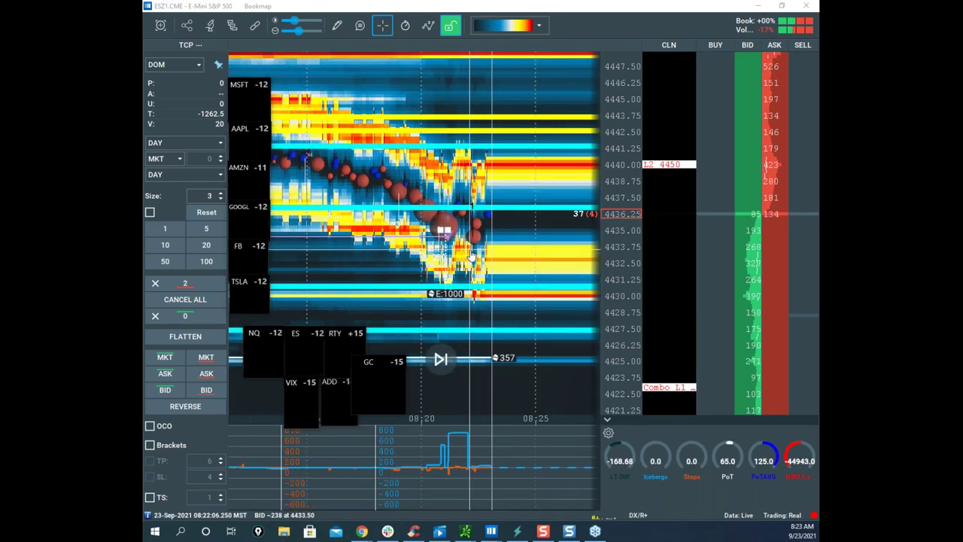
{"action": "scroll", "coordinate": [621, 197], "scroll_direction": "down", "scroll_amount": 3}
{"action": "left_click_drag", "start_coordinate": [490, 194], "coordinate": [552, 193]}
{"action": "scroll", "coordinate": [553, 194], "scroll_direction": "down", "scroll_amount": 1}
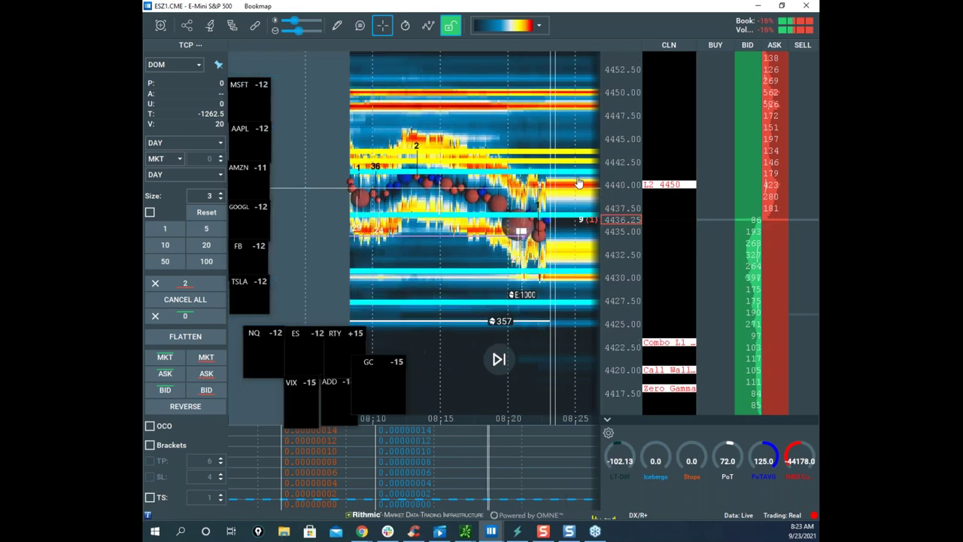
{"action": "scroll", "coordinate": [624, 179], "scroll_direction": "down", "scroll_amount": 1}
{"action": "scroll", "coordinate": [625, 158], "scroll_direction": "up", "scroll_amount": 2}
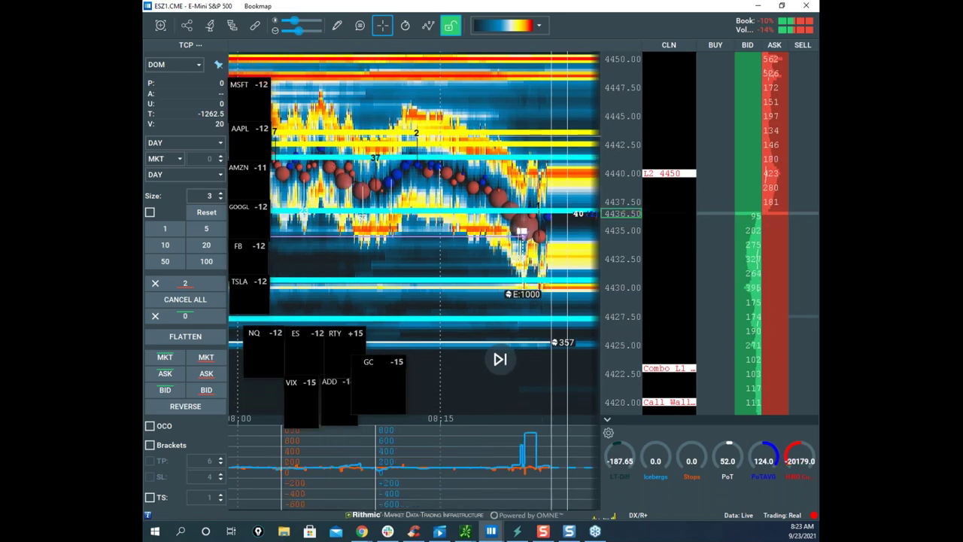
{"action": "left_click_drag", "start_coordinate": [528, 120], "coordinate": [497, 138]}
{"action": "scroll", "coordinate": [619, 158], "scroll_direction": "up", "scroll_amount": 2}
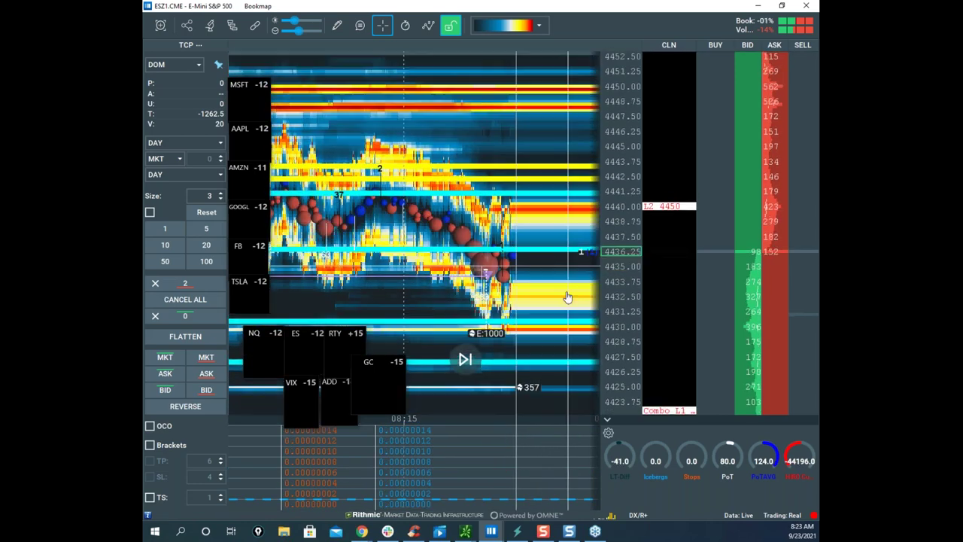
{"action": "scroll", "coordinate": [561, 225], "scroll_direction": "down", "scroll_amount": 3}
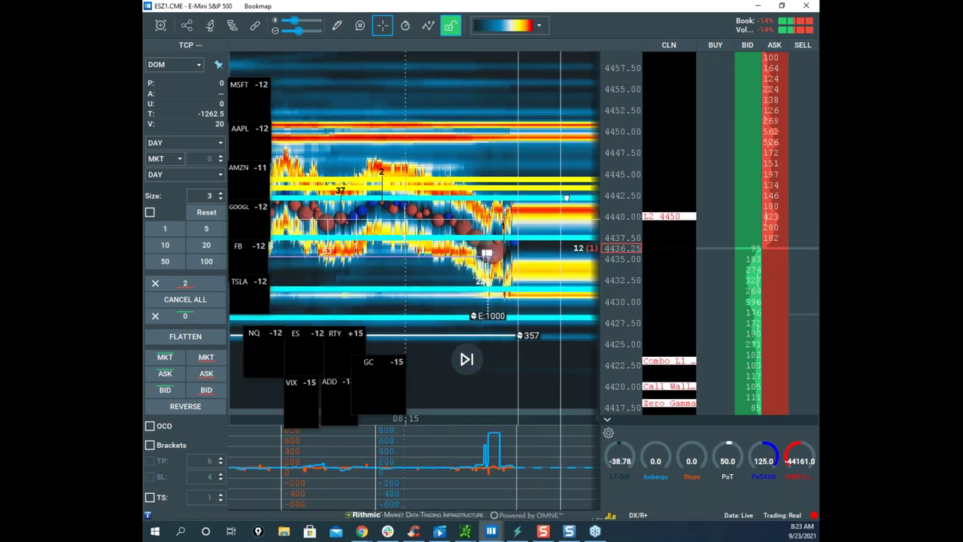
{"action": "scroll", "coordinate": [561, 224], "scroll_direction": "up", "scroll_amount": 3}
{"action": "left_click_drag", "start_coordinate": [537, 214], "coordinate": [537, 319]}
{"action": "scroll", "coordinate": [536, 316], "scroll_direction": "down", "scroll_amount": 3}
{"action": "left_click_drag", "start_coordinate": [537, 274], "coordinate": [539, 209]}
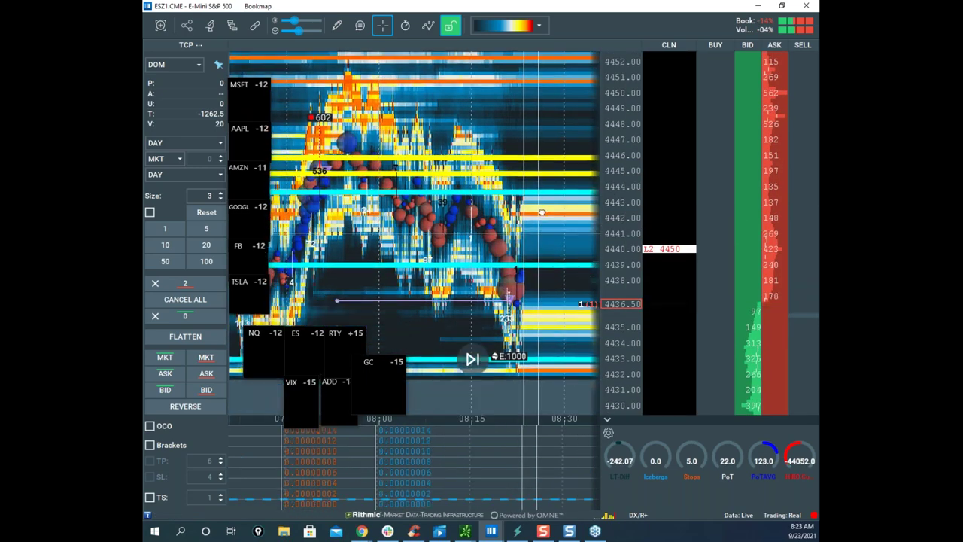
Step: Delete the cyan level line near 4441.50 on the S&P 500 chart and leave drawing edit mode
{"action": "left_click_drag", "start_coordinate": [432, 301], "coordinate": [506, 286]}
{"action": "left_click_drag", "start_coordinate": [434, 273], "coordinate": [529, 267]}
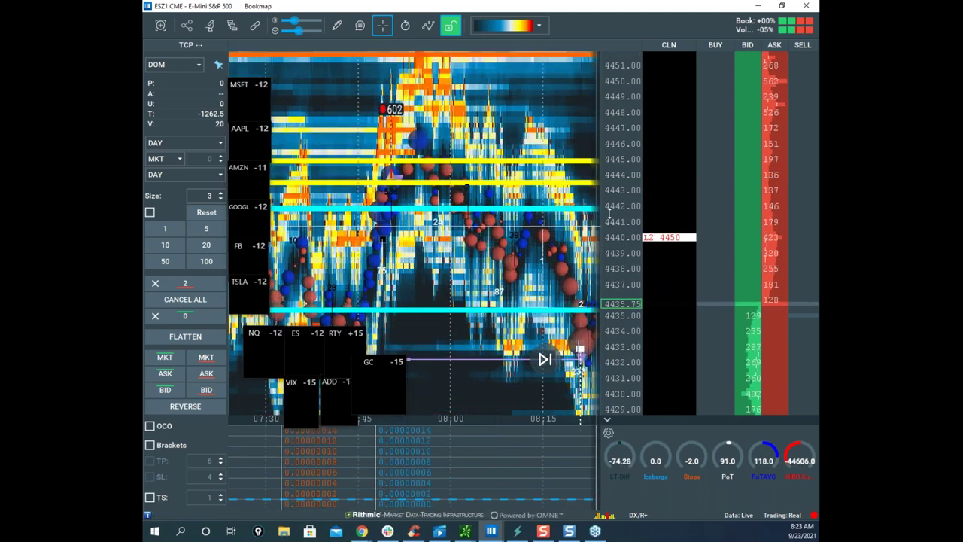
{"action": "right_click", "coordinate": [557, 211]}
{"action": "left_click", "coordinate": [577, 222]}
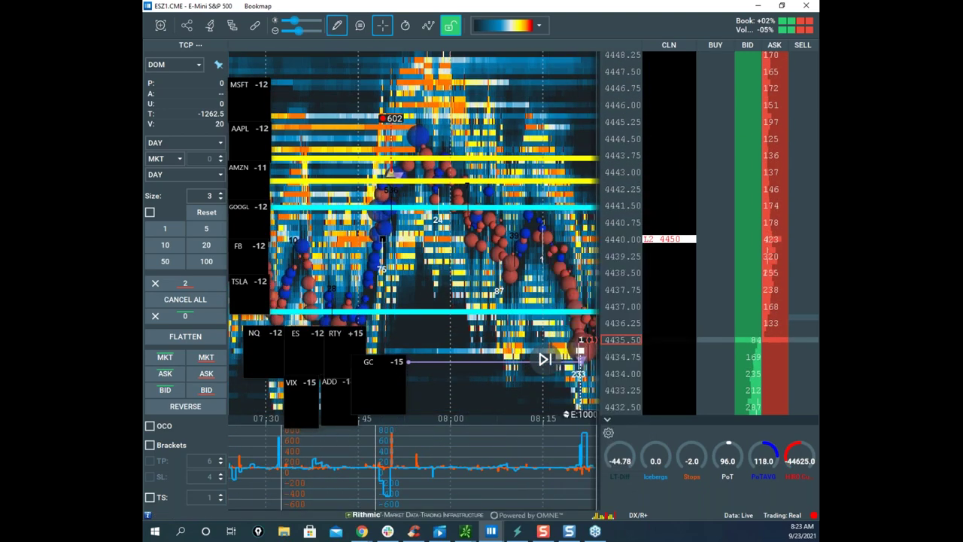
{"action": "left_click", "coordinate": [591, 249]}
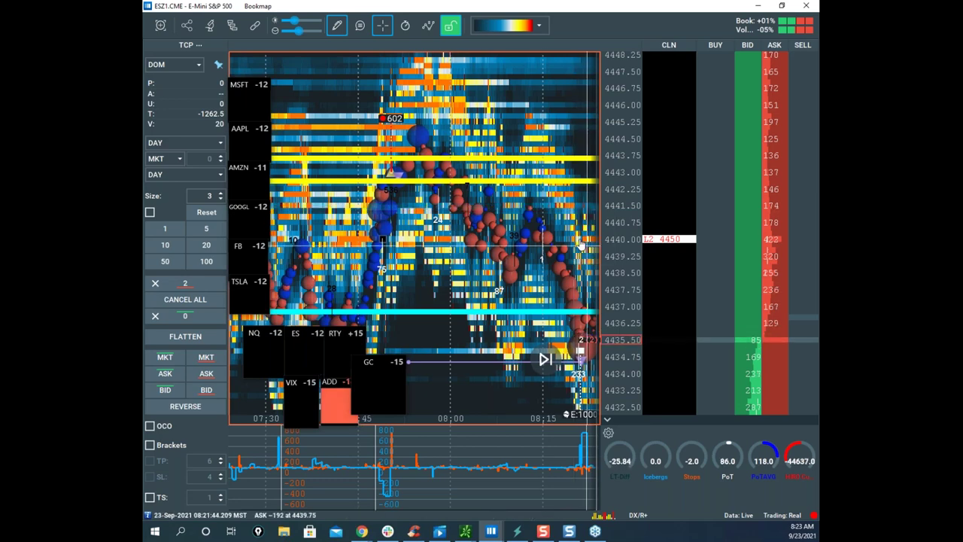
{"action": "scroll", "coordinate": [497, 202], "scroll_direction": "down", "scroll_amount": 4}
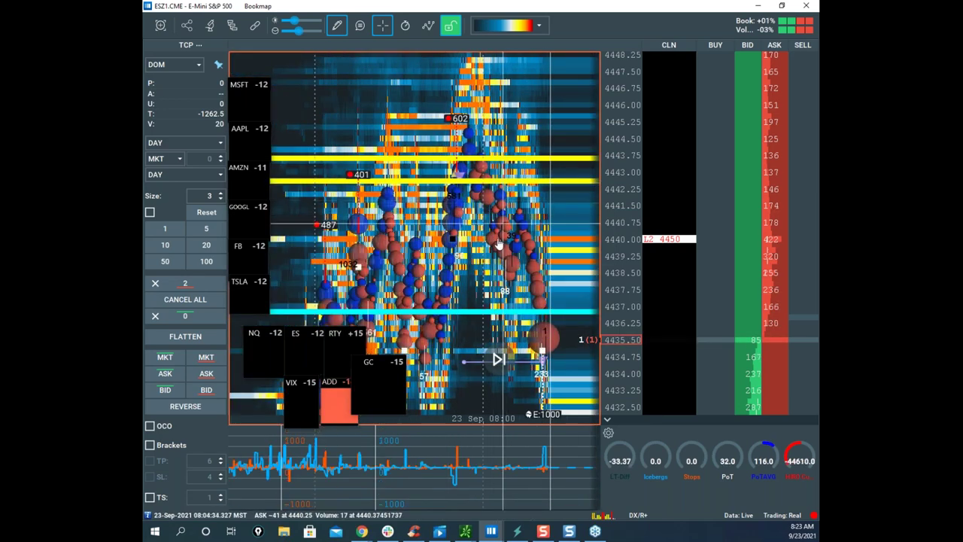
{"action": "left_click", "coordinate": [337, 26]}
{"action": "left_click", "coordinate": [353, 50]}
Step: Review the S&P 500 price action between about 4425 and 4450 against the remaining key lines
{"action": "left_click_drag", "start_coordinate": [525, 276], "coordinate": [489, 186]}
{"action": "mouse_move", "coordinate": [621, 133]}
{"action": "left_mouse_down"}
{"action": "mouse_move", "coordinate": [613, 156]}
{"action": "mouse_move", "coordinate": [611, 144]}
{"action": "left_mouse_up"}
{"action": "scroll", "coordinate": [610, 144], "scroll_direction": "up", "scroll_amount": 2}
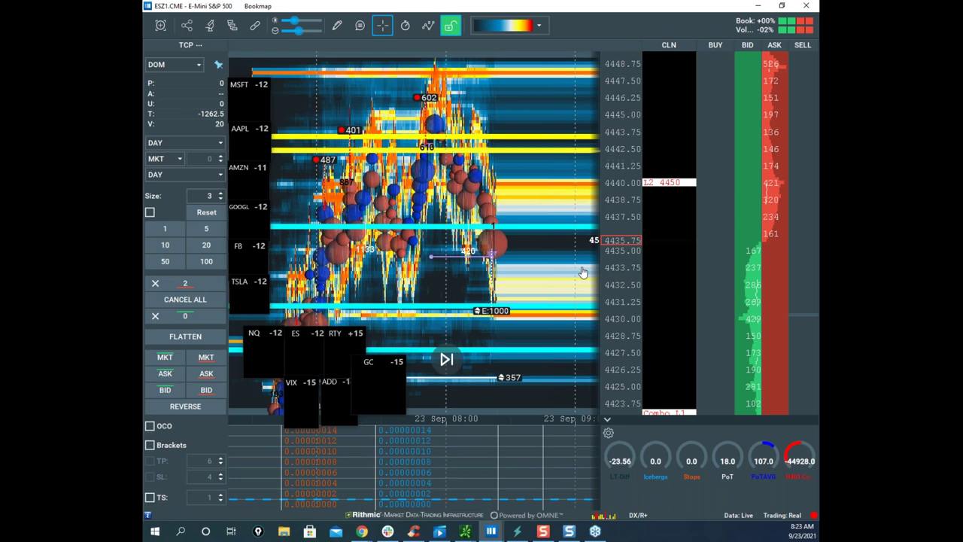
{"action": "scroll", "coordinate": [501, 193], "scroll_direction": "up", "scroll_amount": 2}
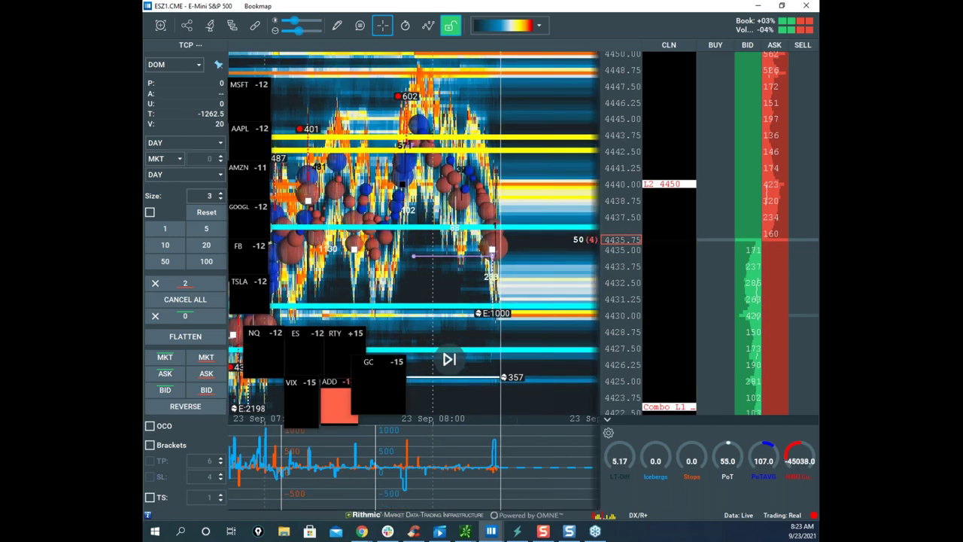
Step: Move the S&P 500 chart aside and return to the E-Mini Nasdaq-100 chart, focusing on prices between about 15252 and 15305
{"action": "left_click_drag", "start_coordinate": [144, 225], "coordinate": [587, 45]}
{"action": "left_click", "coordinate": [739, 41]}
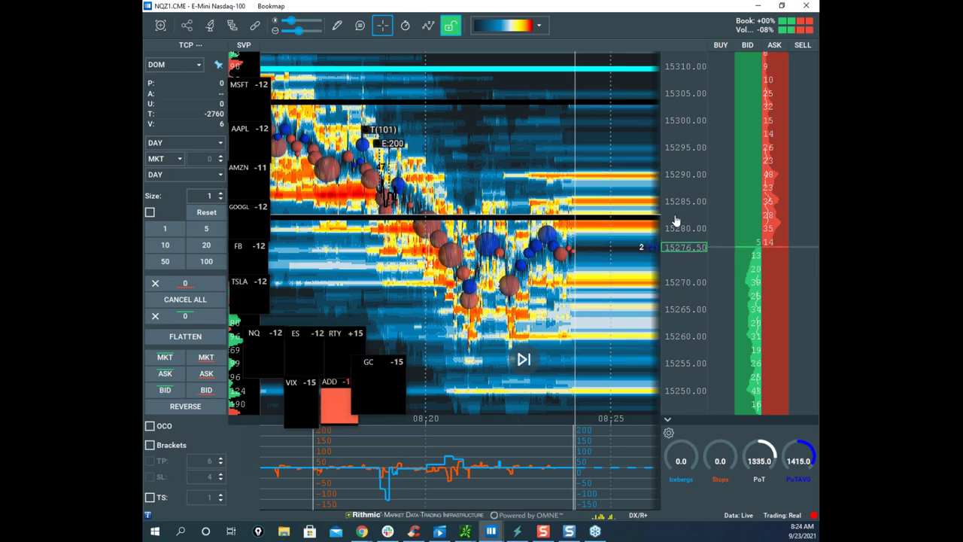
{"action": "scroll", "coordinate": [676, 184], "scroll_direction": "up", "scroll_amount": 2}
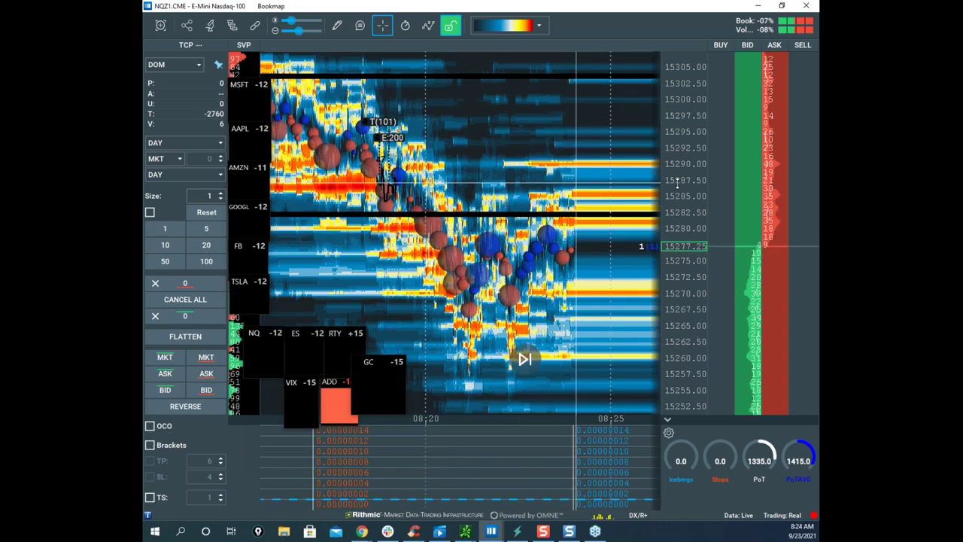